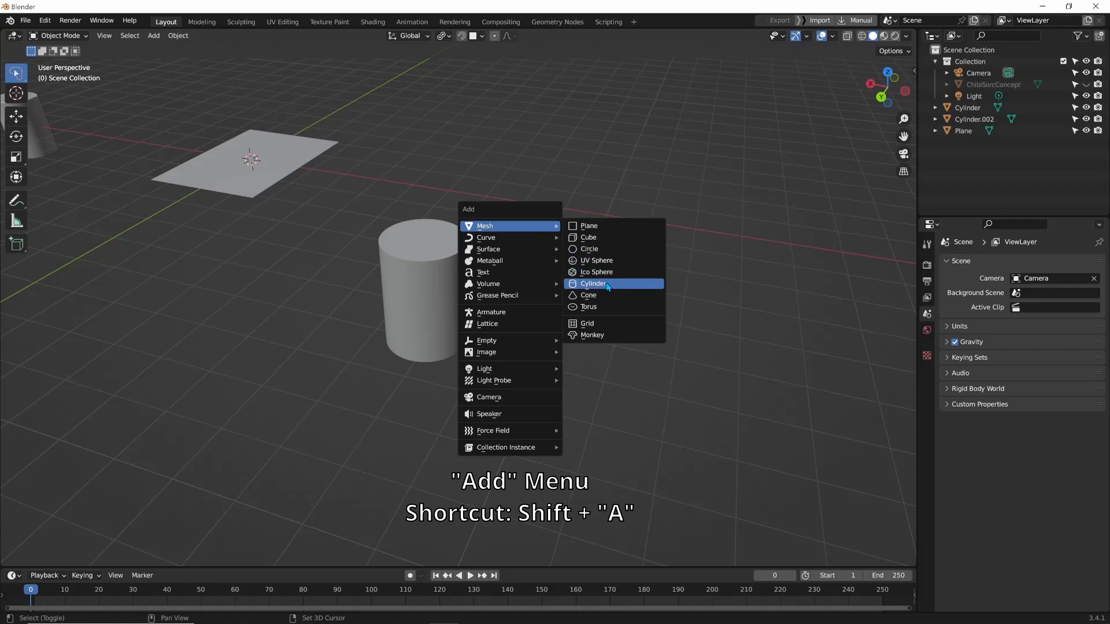
- Add a mesh cylinder at the world origin and move it about -3.4 m along the X axis
left_click(607, 287)
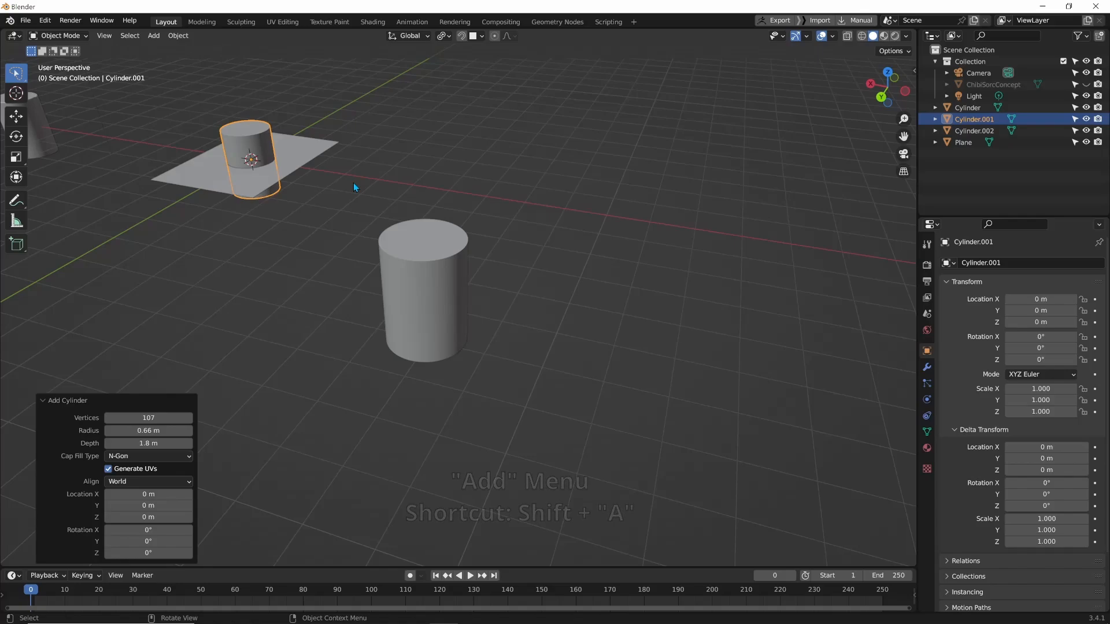
key("KP_Decimal")
scroll(346, 172, "down", 6)
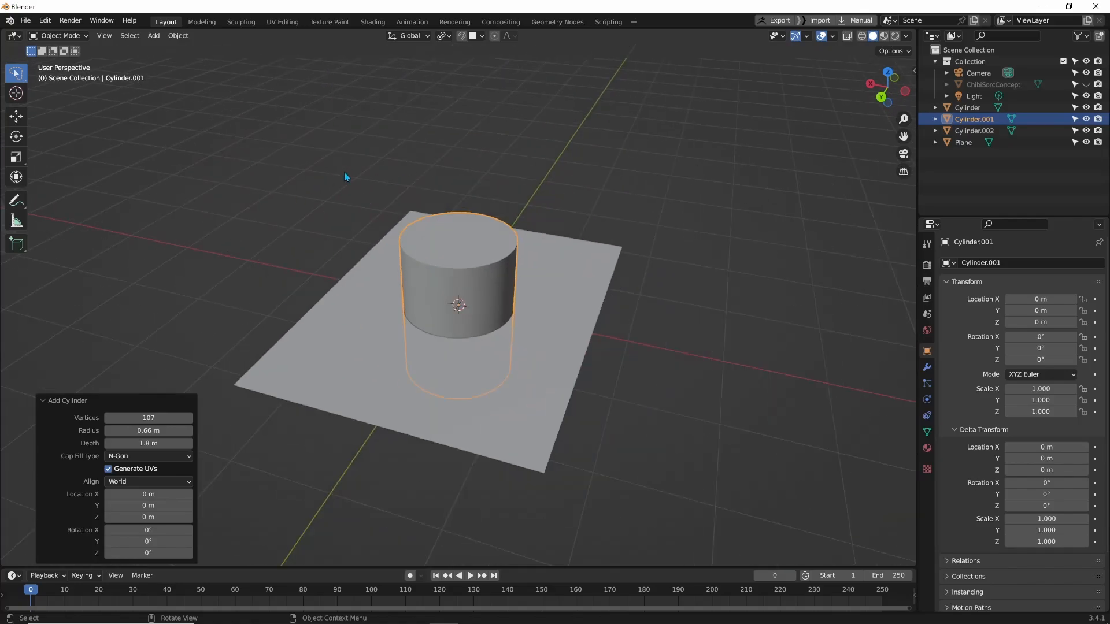
scroll(567, 345, "down", 3)
middle_click_drag(566, 346, 564, 336)
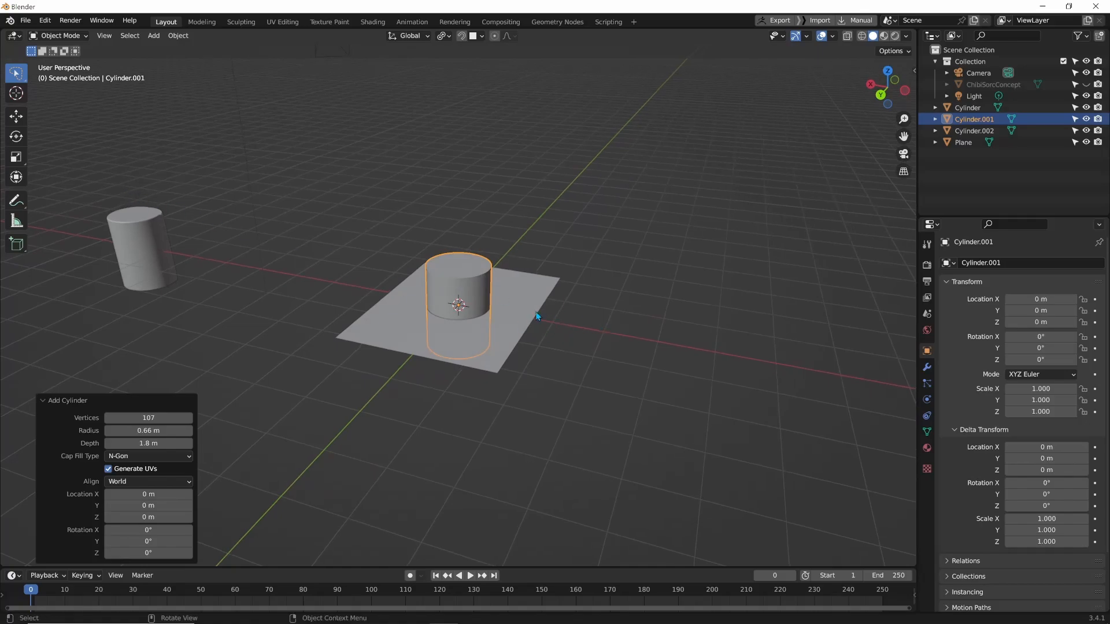
left_click(15, 117)
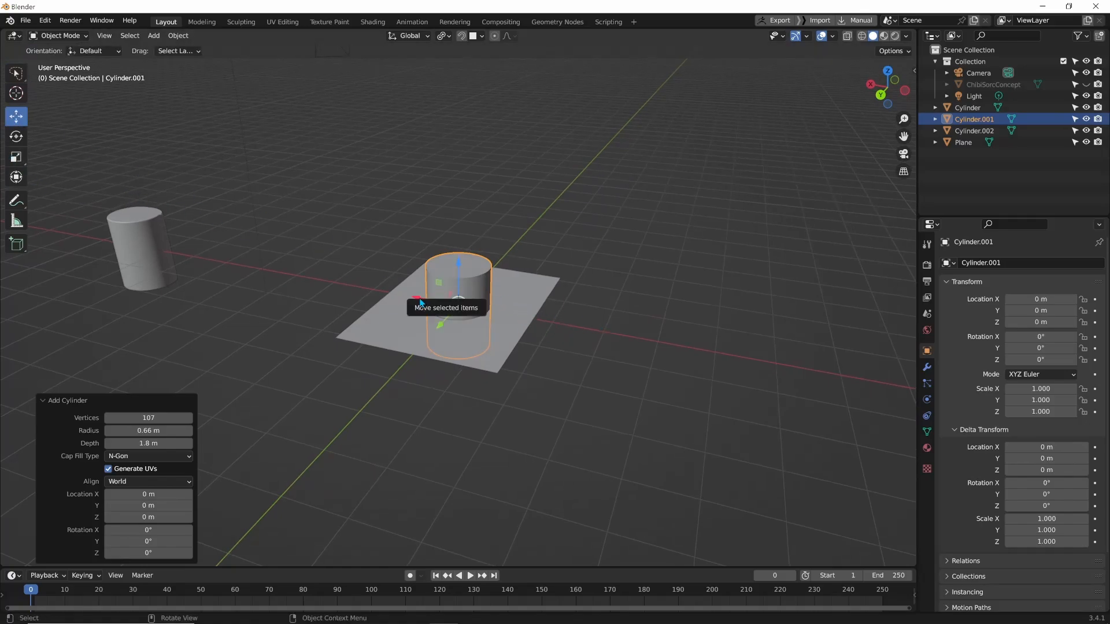
left_click_drag(426, 301, 592, 317)
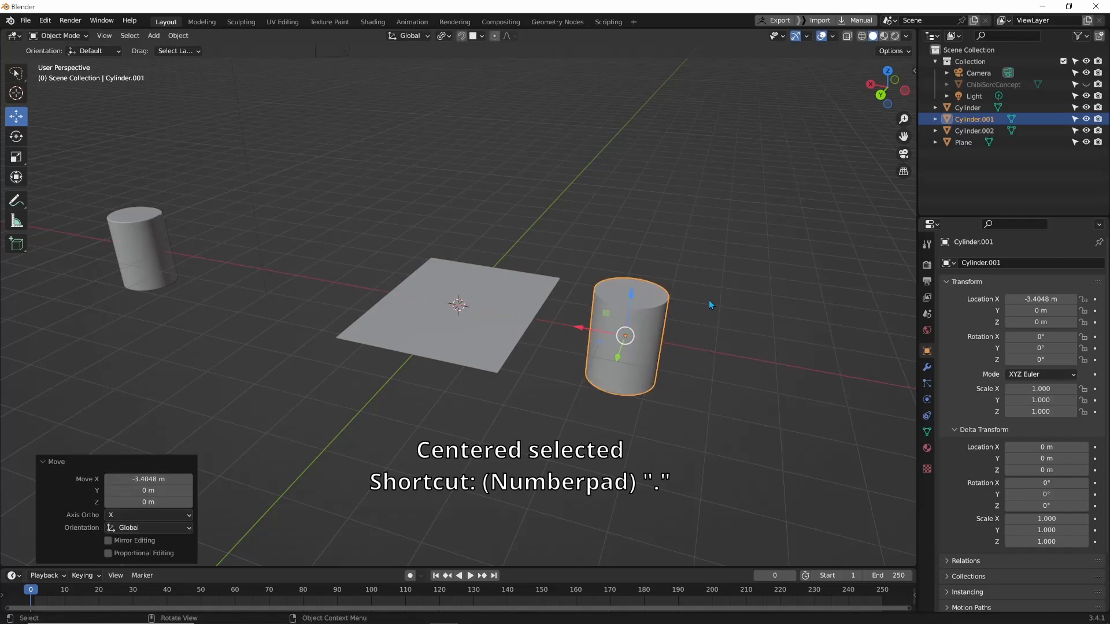
- Duplicate the moved cylinder and place the copy beside it at about X -5.09 m, Y -0.55 m, Z -0.27 m
key("KP_Decimal")
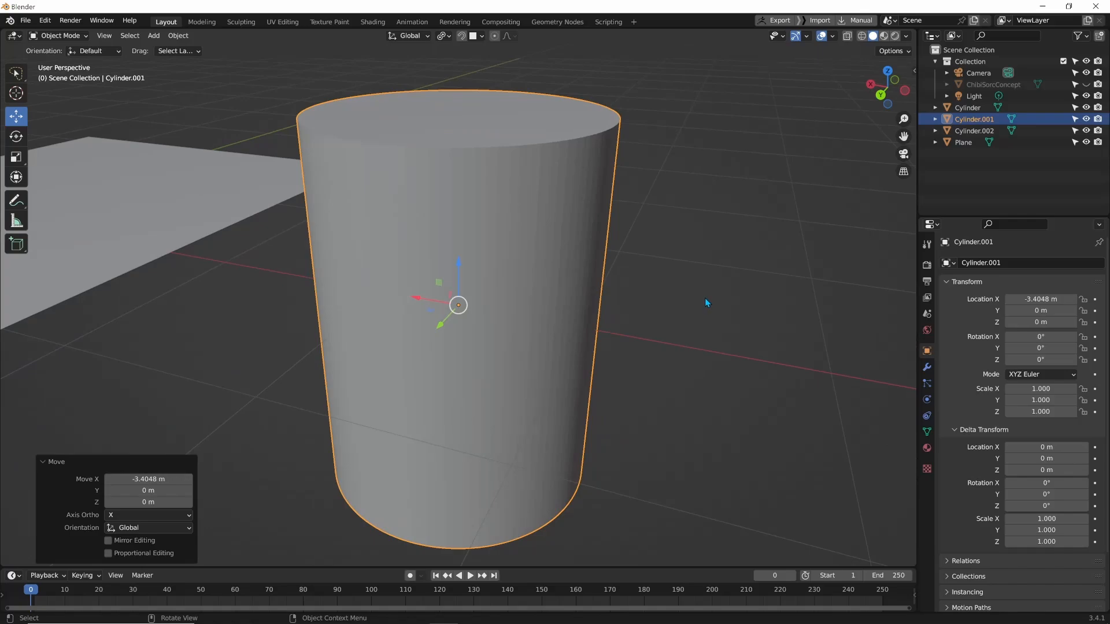
scroll(705, 297, "down", 4)
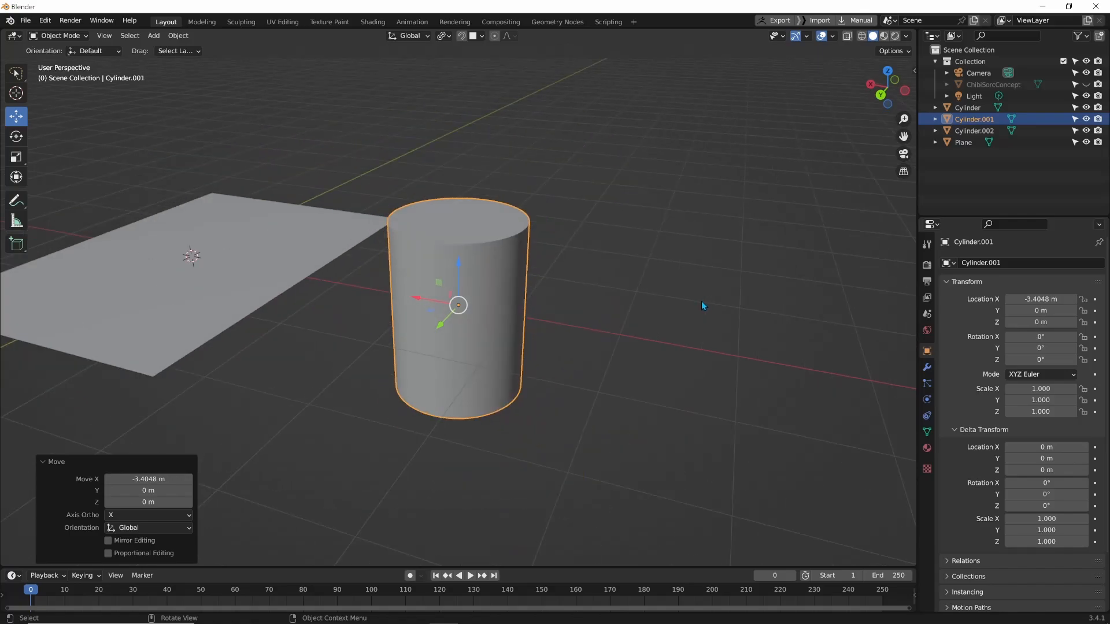
key("shift+d")
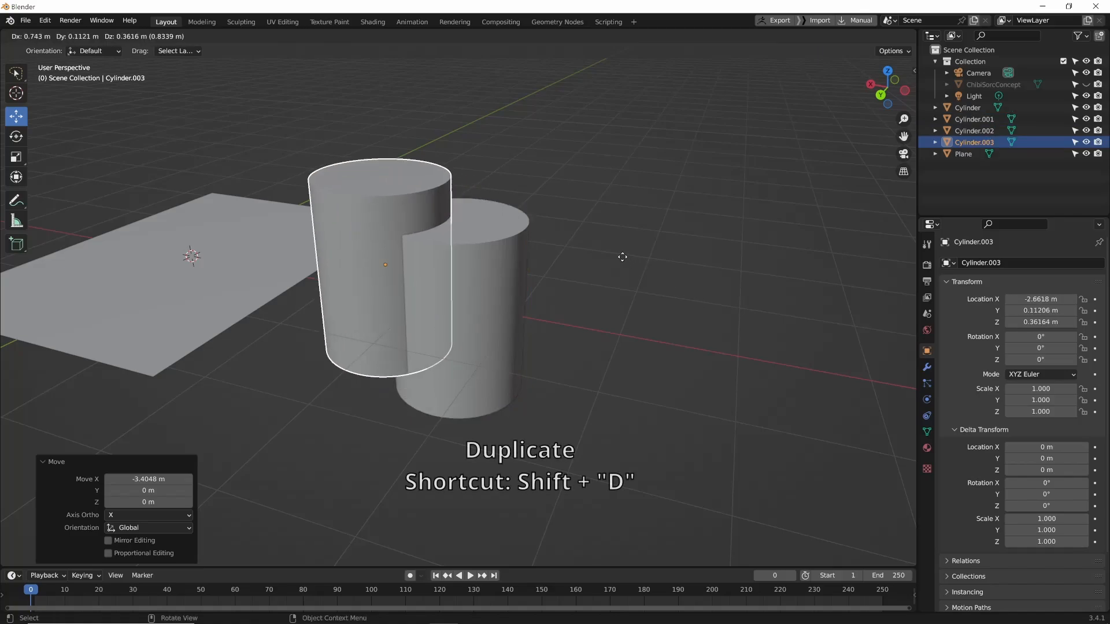
left_click(879, 331)
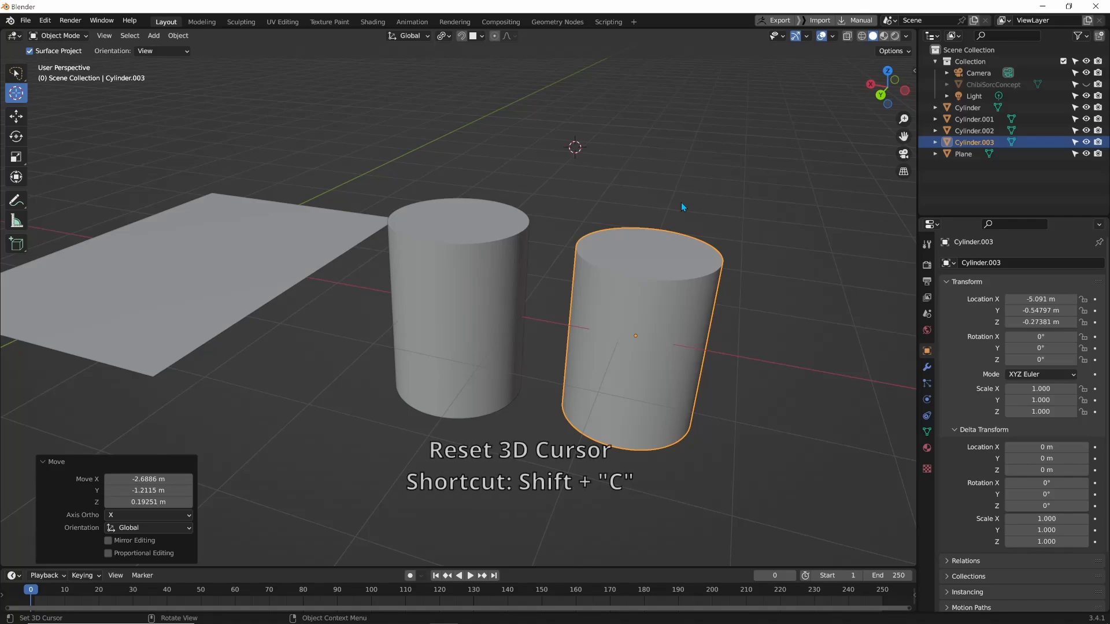
- Reset the 3D cursor to the world origin
key("shift+c")
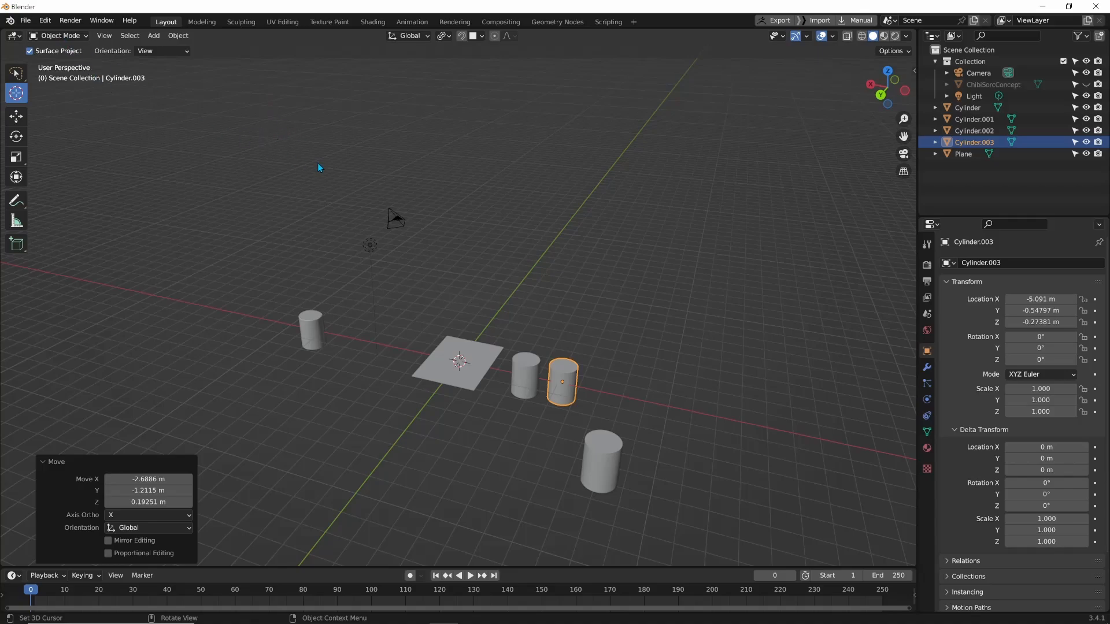
- Put the duplicated cylinder into Edit Mode, return it to Object Mode, and enter Edit Mode again
key("ctrl+Tab")
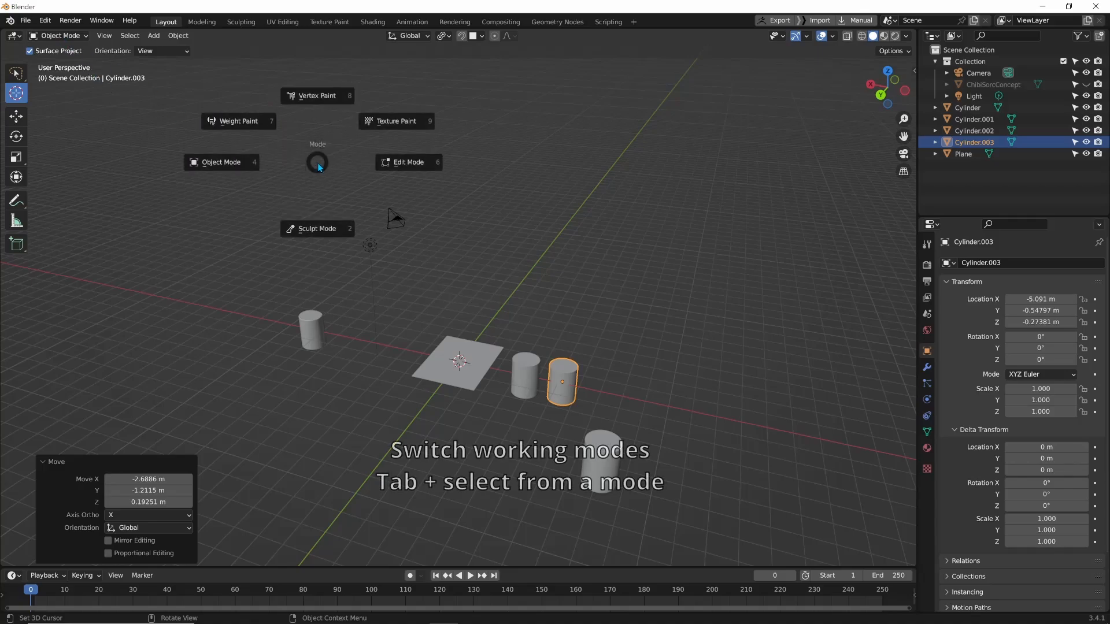
left_click(414, 162)
key("ctrl+Tab")
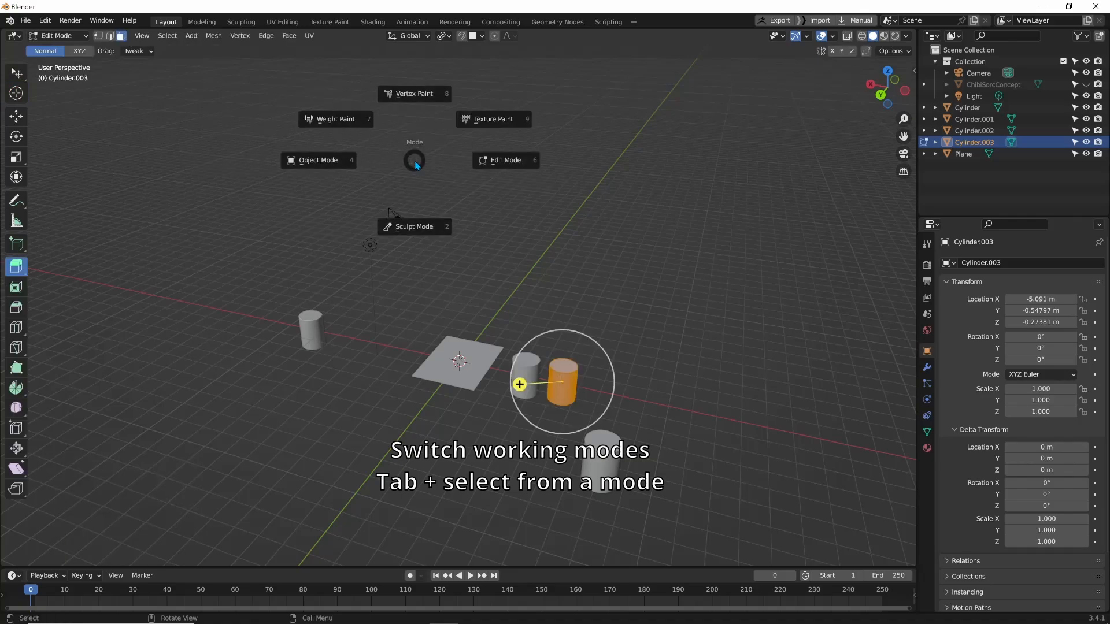
left_click(324, 164)
key("ctrl+Tab")
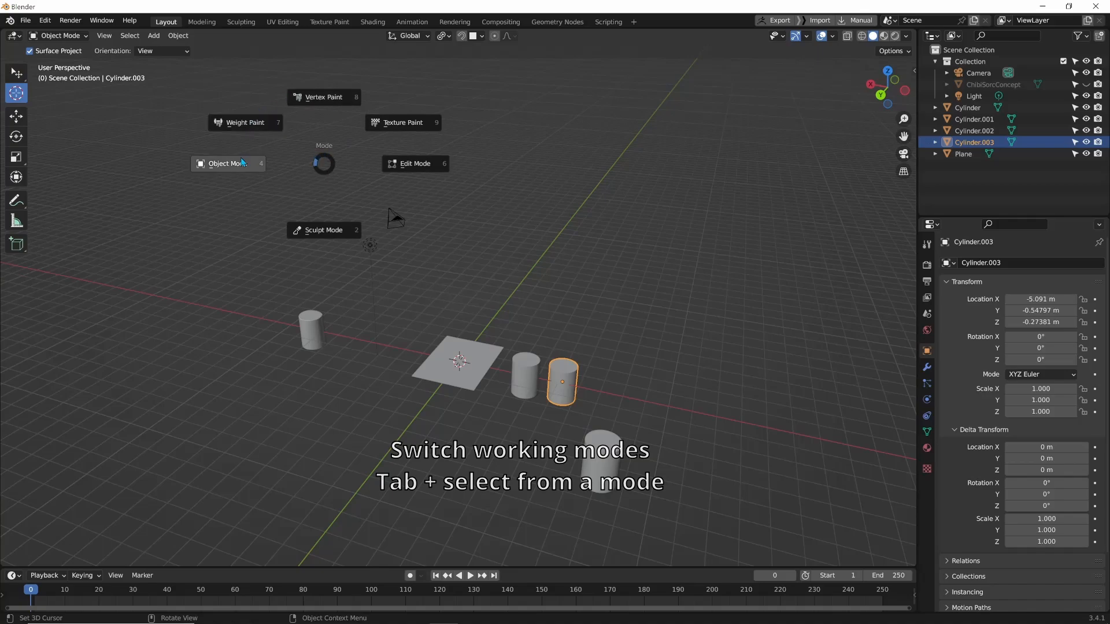
left_click(409, 164)
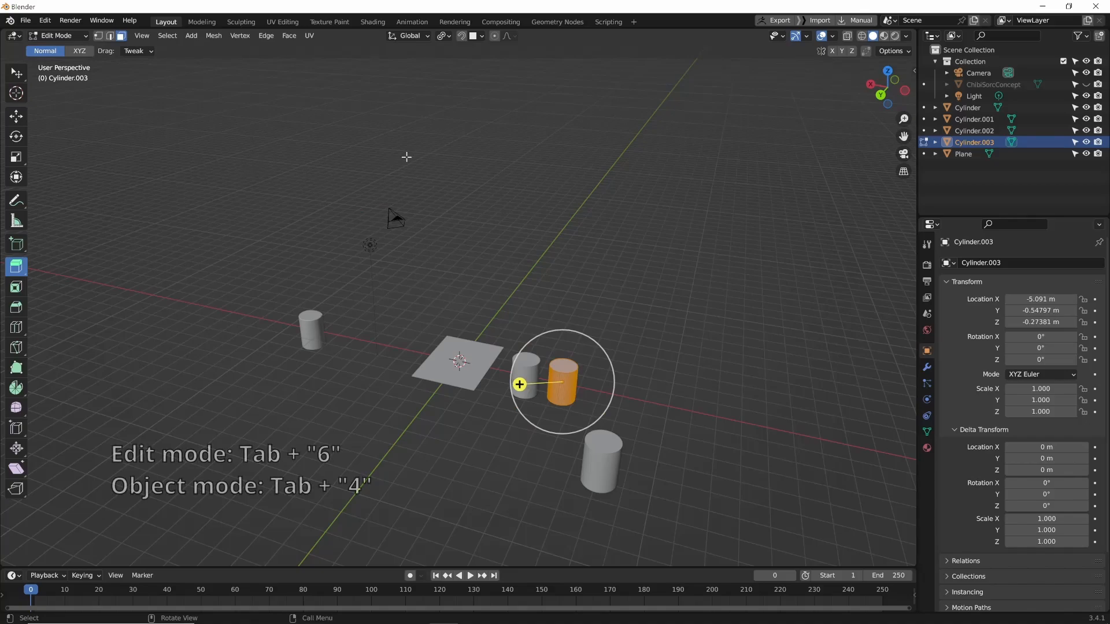
- Switch the duplicated cylinder back to Object Mode and re-enter Edit Mode
key("Tab")
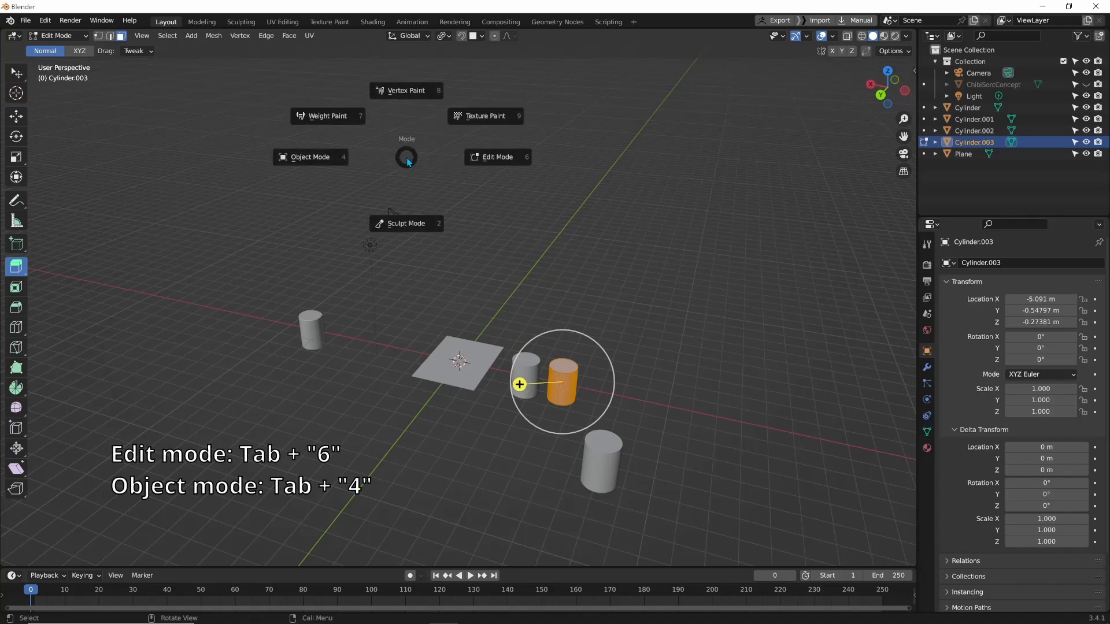
key("4")
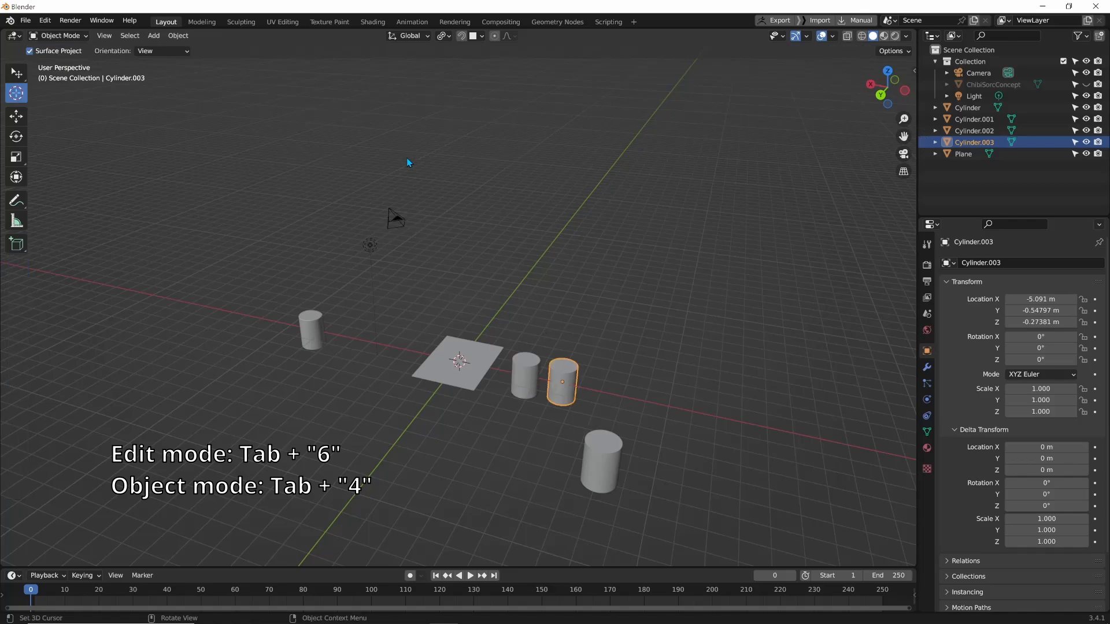
key("Tab")
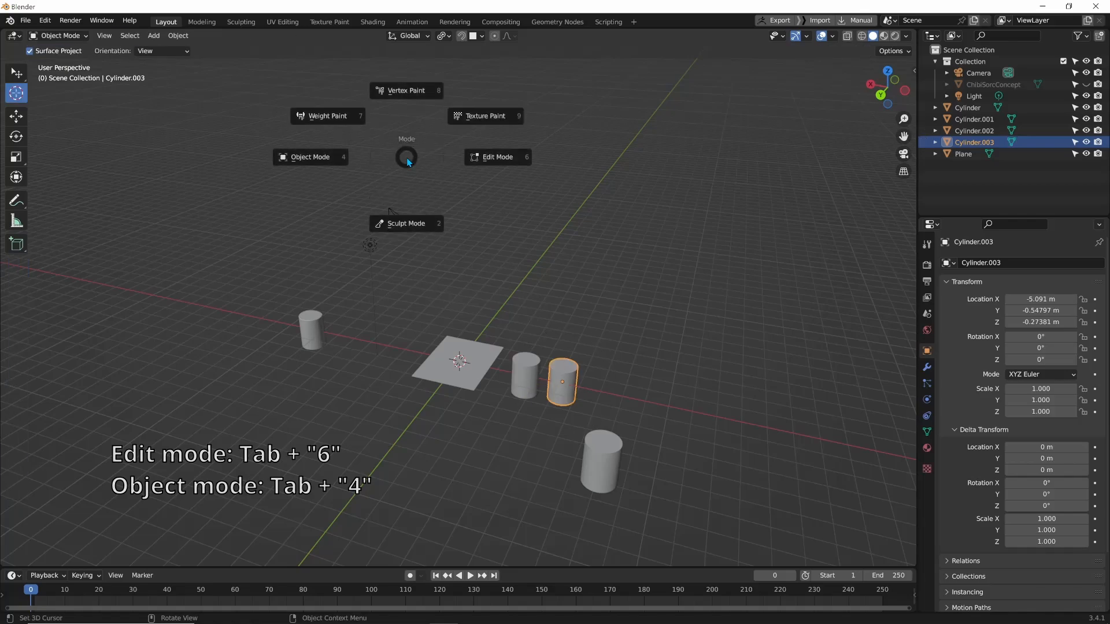
key("6")
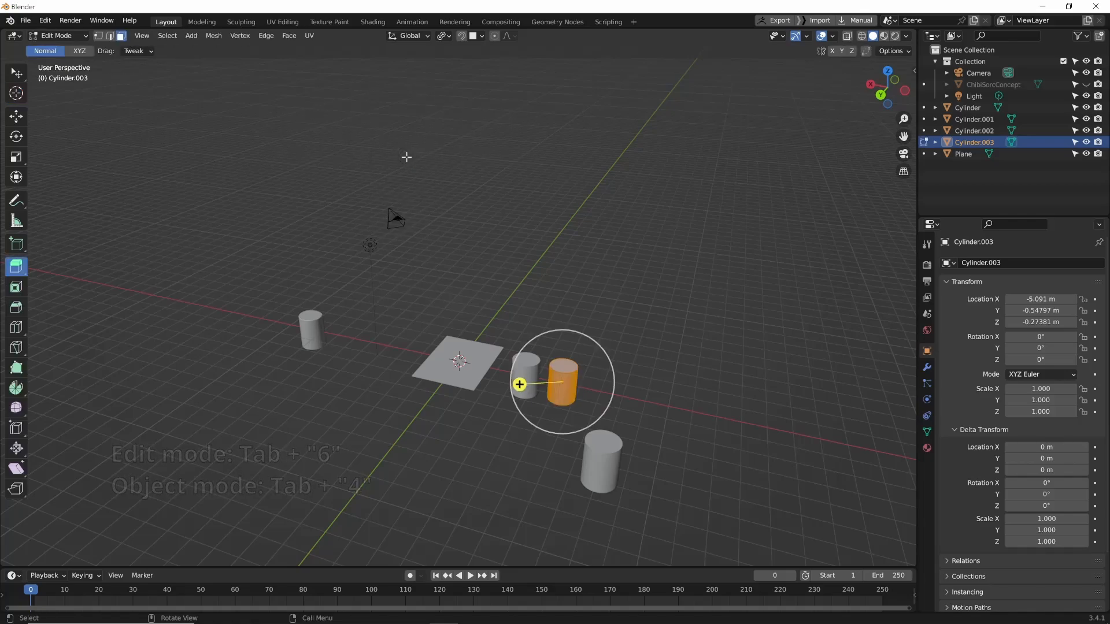
key("Tab")
left_click(497, 160)
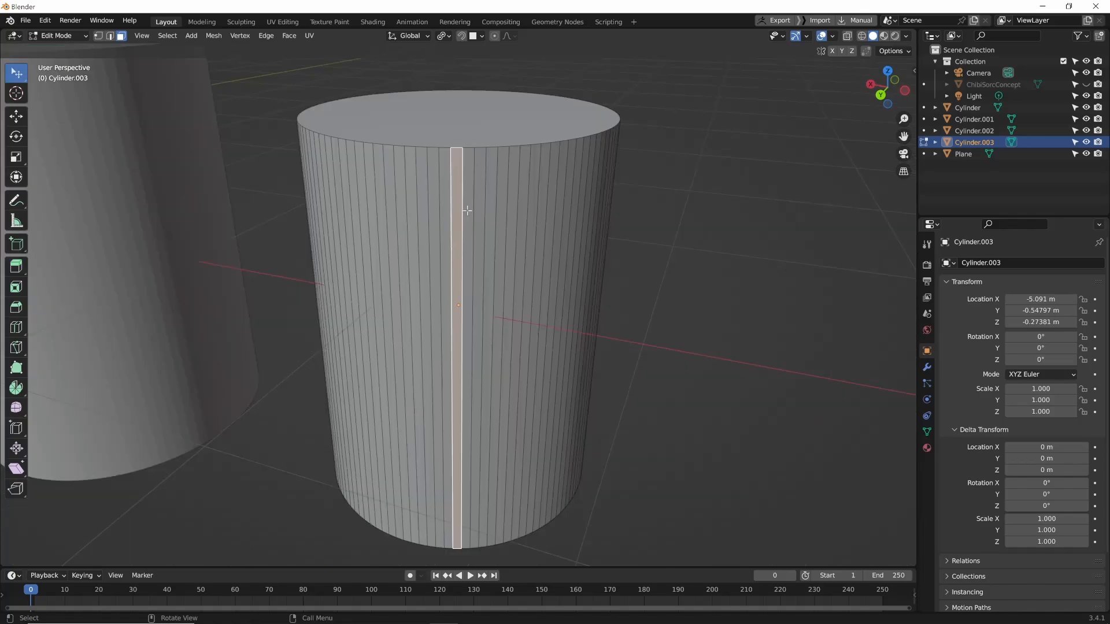
- Cycle the cylinder's mesh selection mode through vertex and edge, ending on face selection
scroll(467, 210, "down", 1)
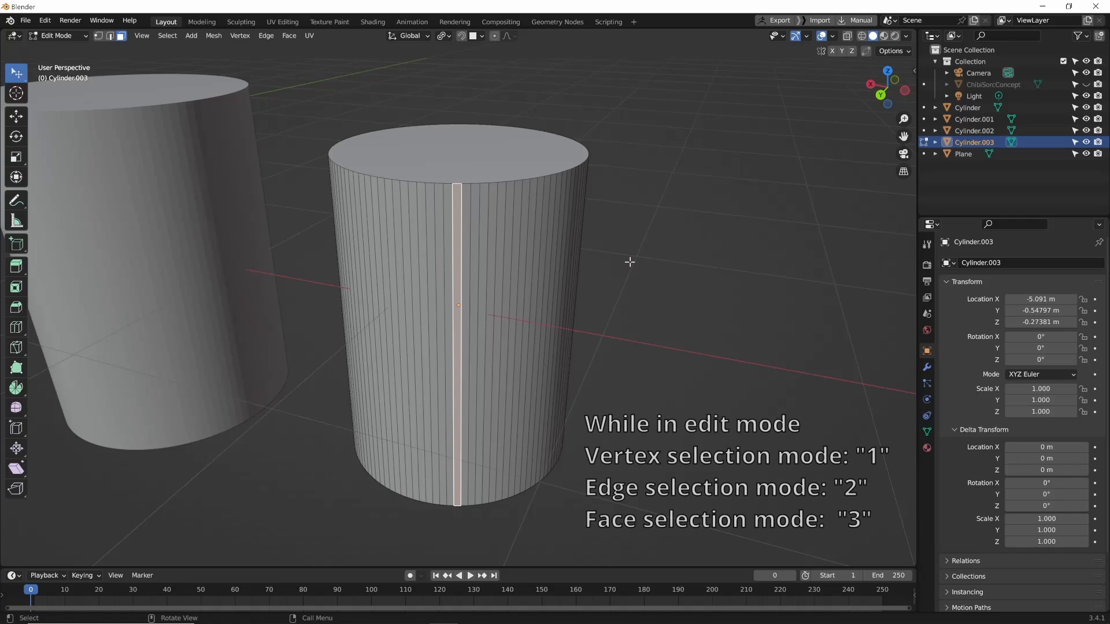
key("1")
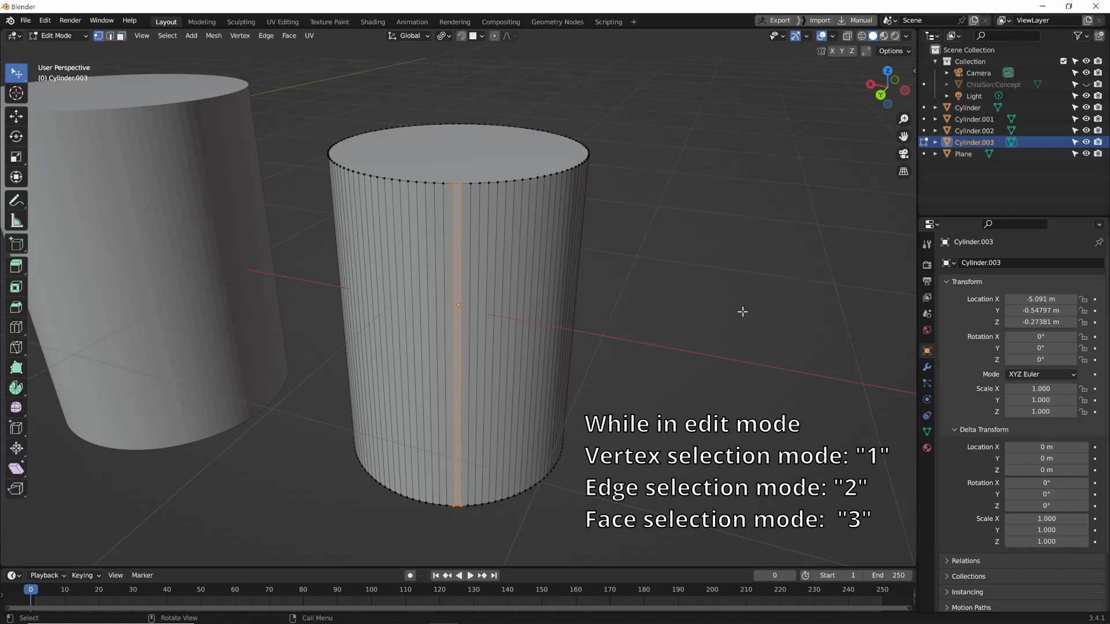
key("2")
key("3")
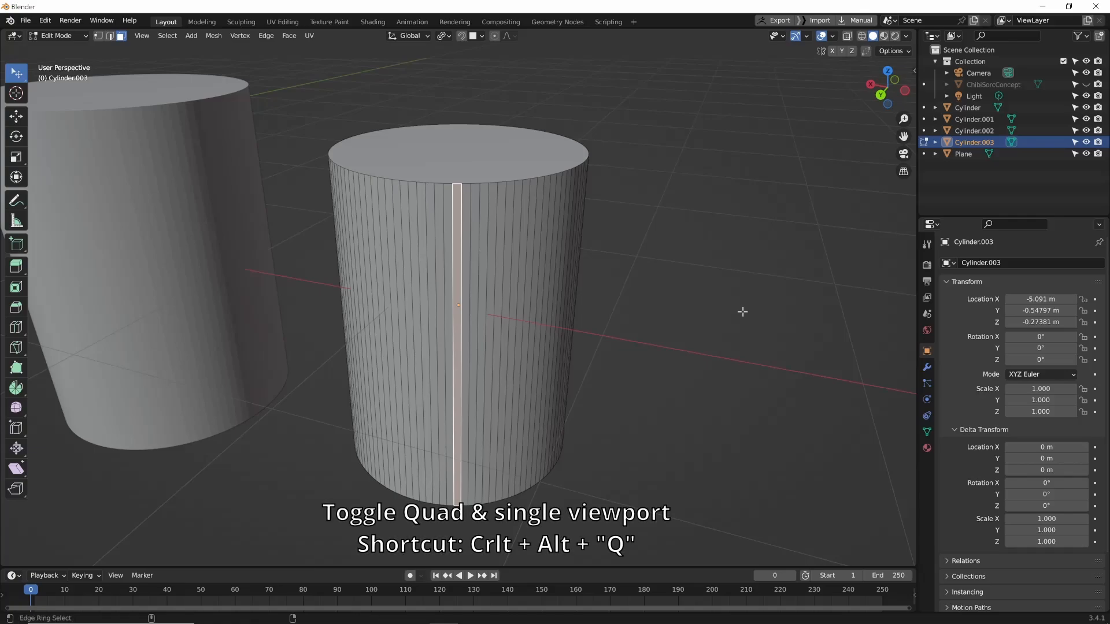
- Toggle the viewport between quad view and single view twice
key("ctrl+alt+q")
key("ctrl+alt+q")
key("ctrl+alt+q")
key("ctrl+alt+q")
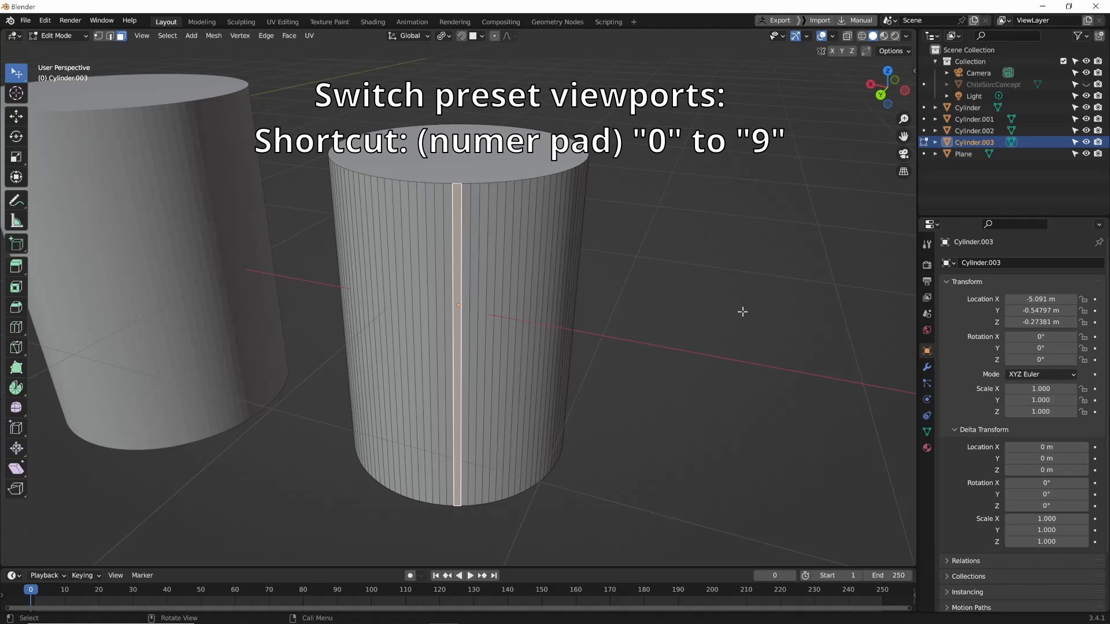
- Examine the cylinders through the camera view, the preset front, right and top views, stepped rotations, and the perspective/orthographic toggle
key("KP_0")
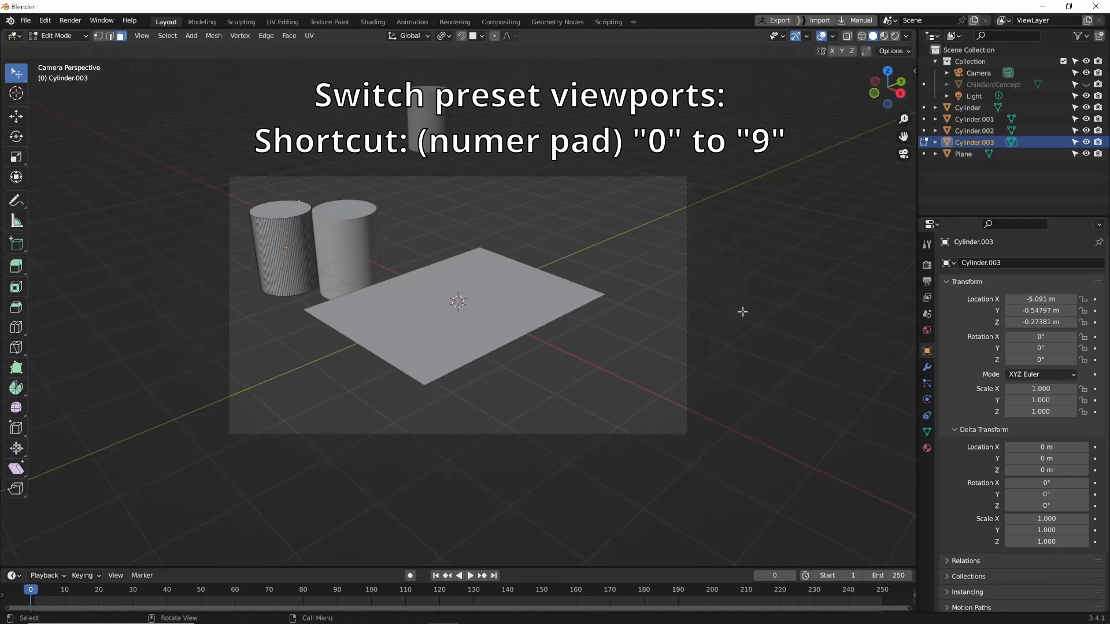
key("KP_1")
key("KP_2")
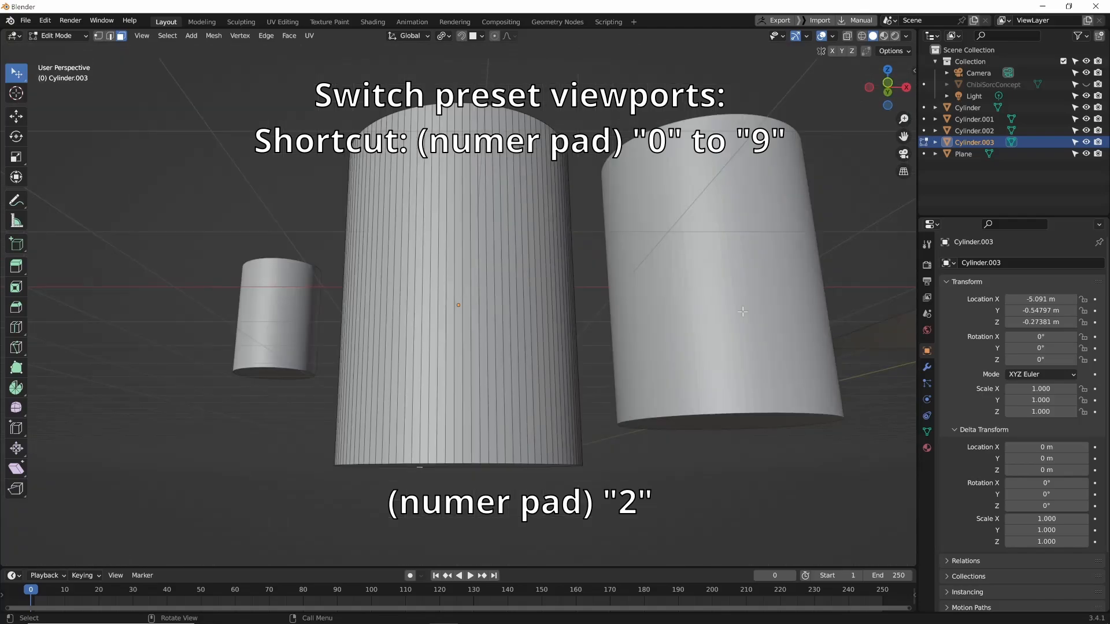
key("KP_3")
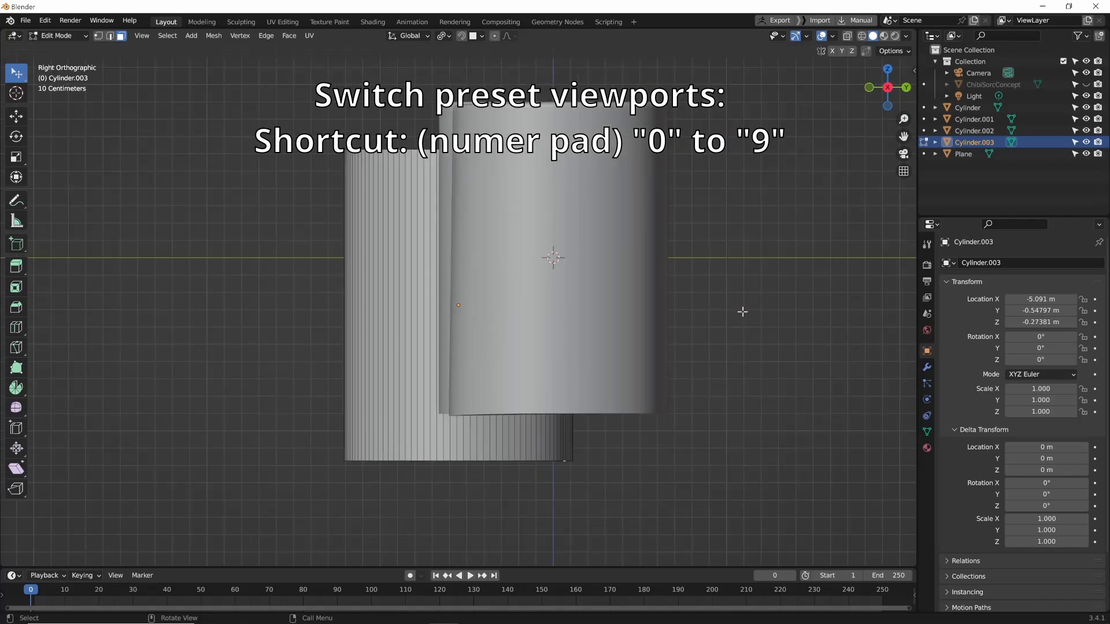
key("KP_4")
key("KP_5")
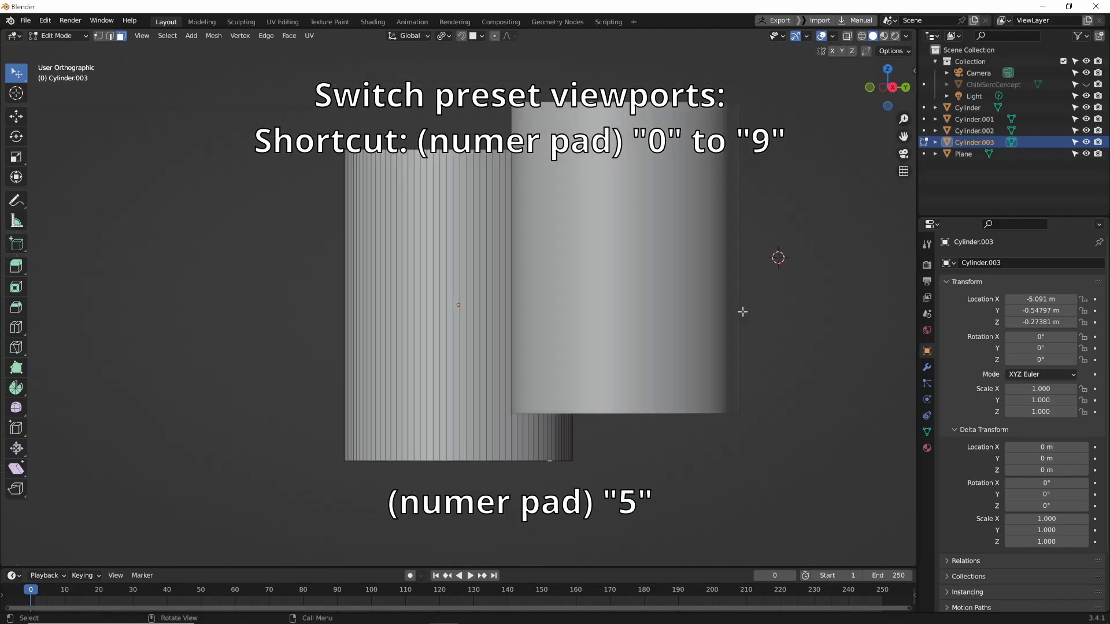
key("KP_6")
key("KP_7")
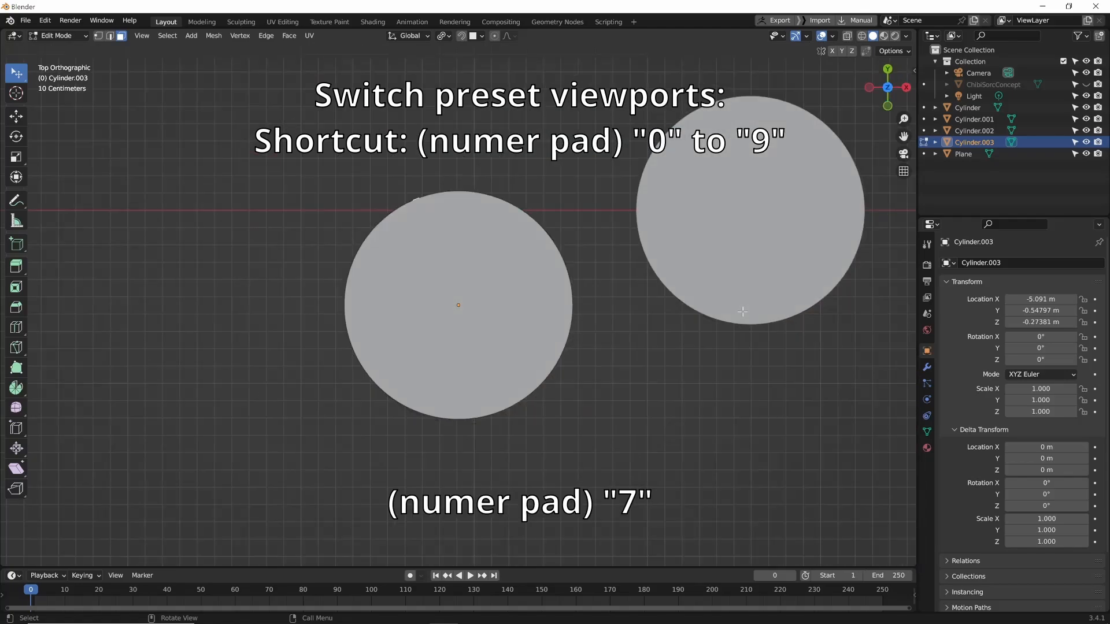
key("KP_8")
key("KP_9")
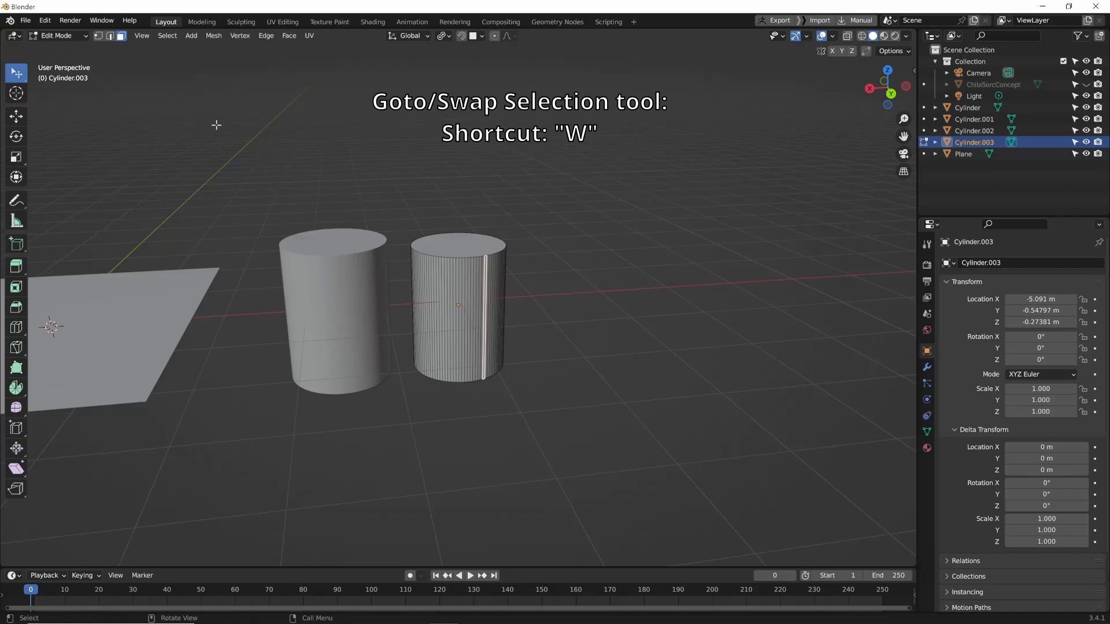
- Cycle repeatedly through the selection tools, including Circle Select, and finish on the Tweak selection tool
key("w")
key("w")
key("w")
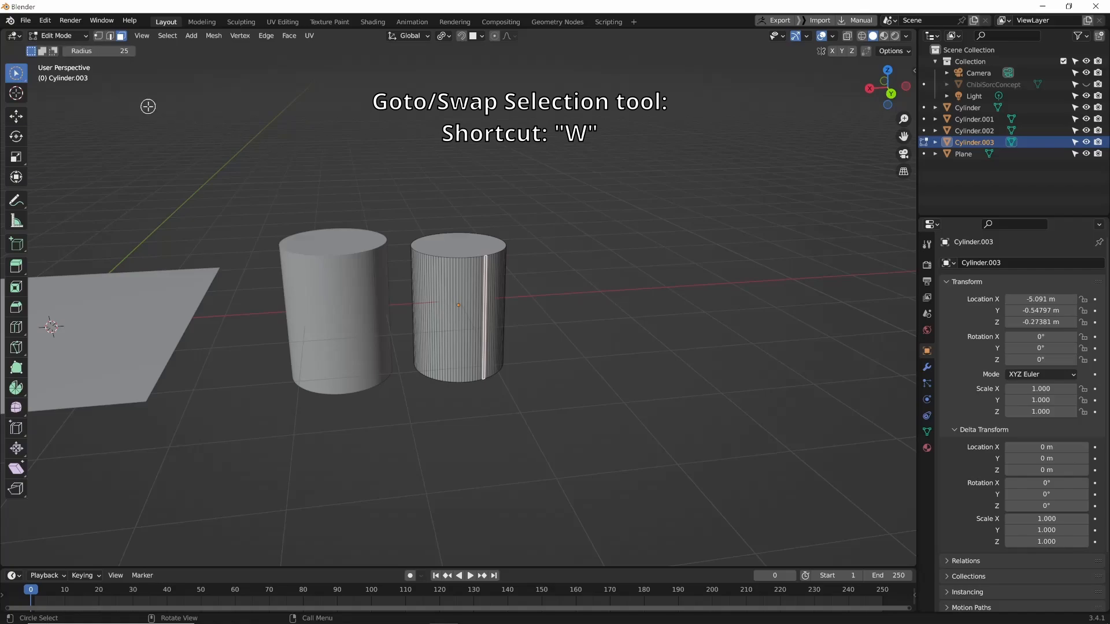
key("w")
key("w")
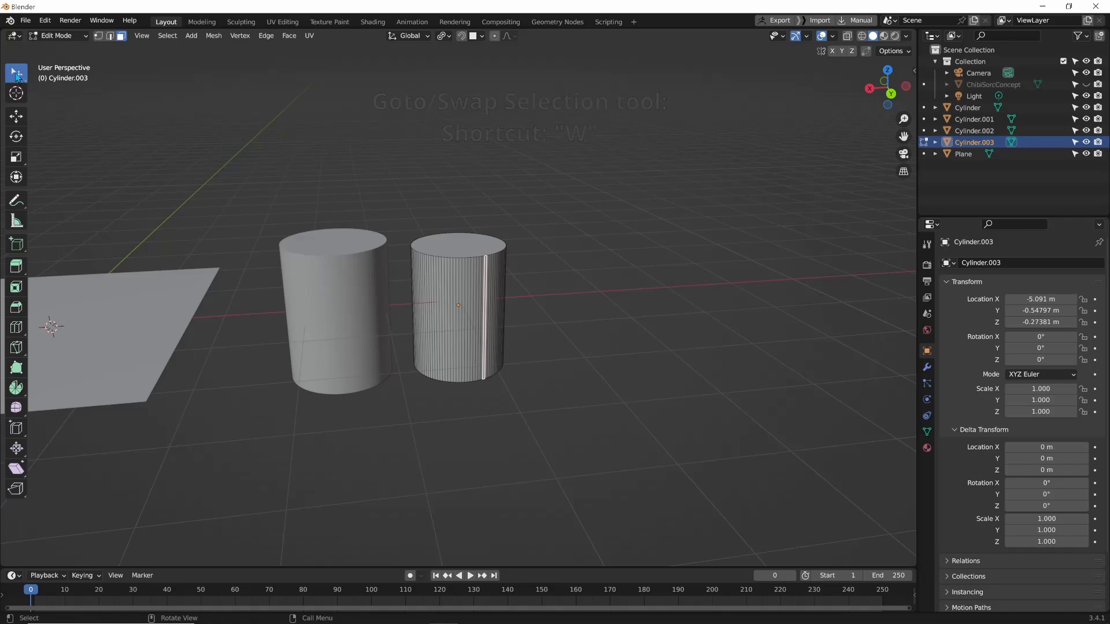
key("w")
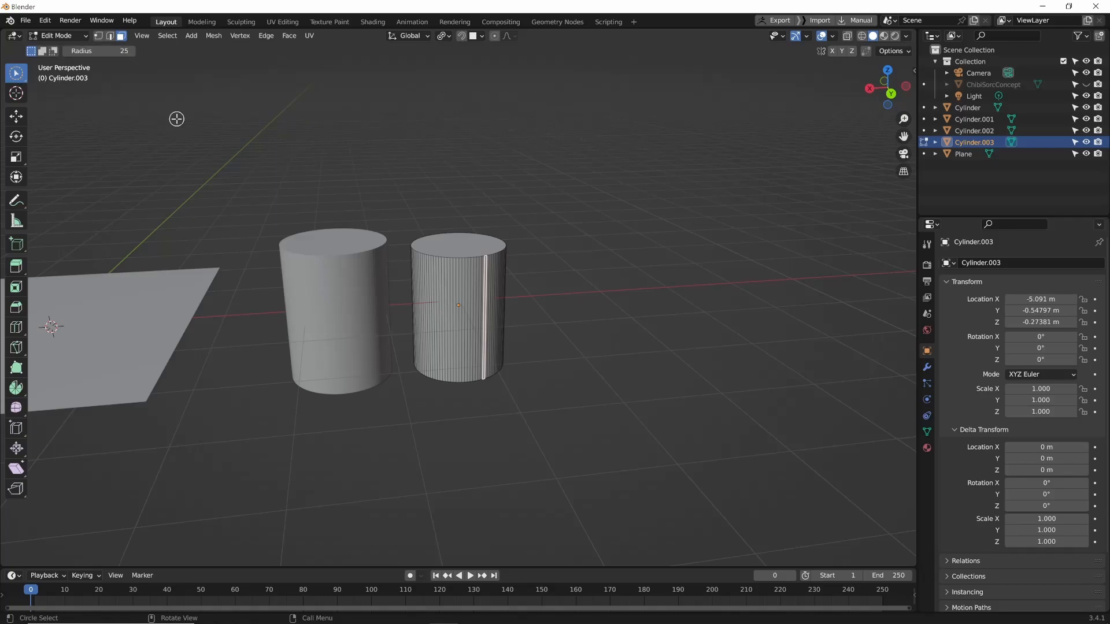
key("w")
key("w")
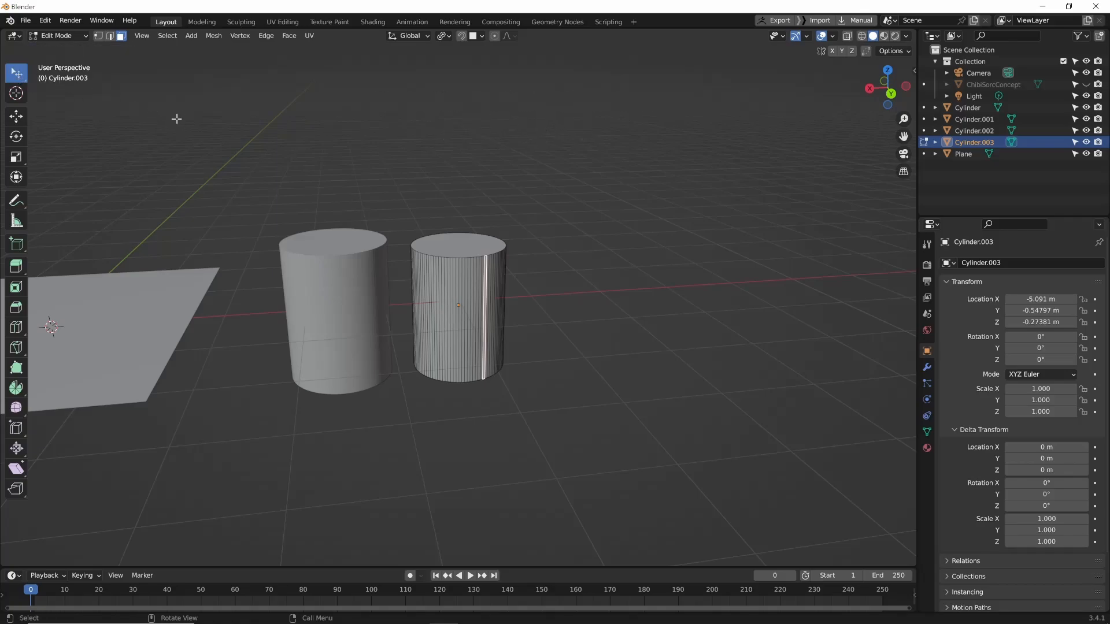
- Search the available commands for "BEVEL" while in Edit Mode
key("F3")
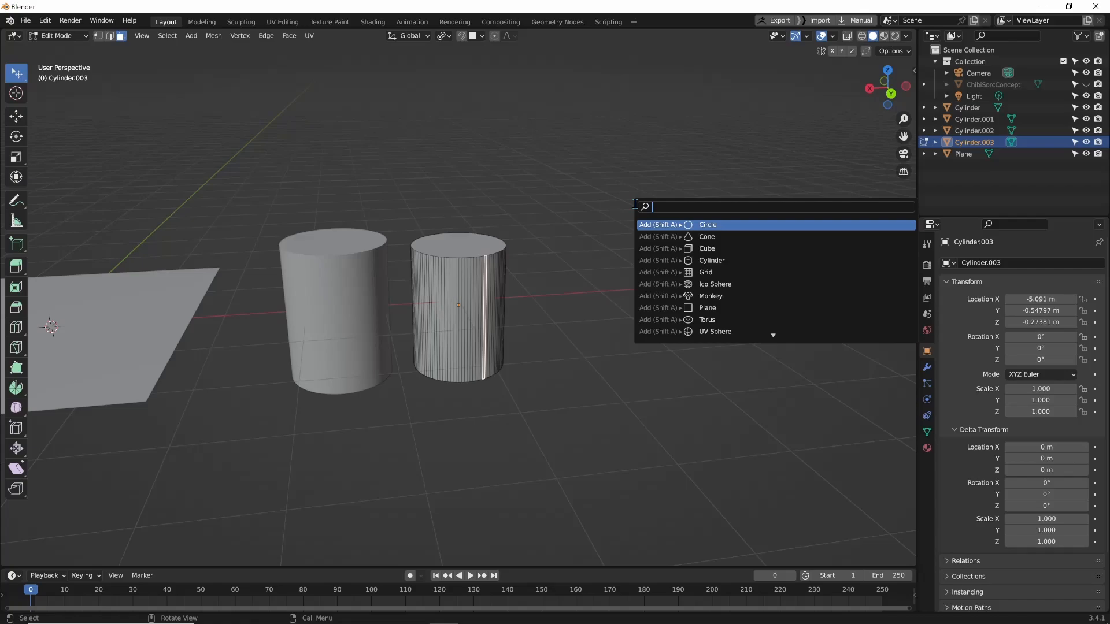
type("BEV")
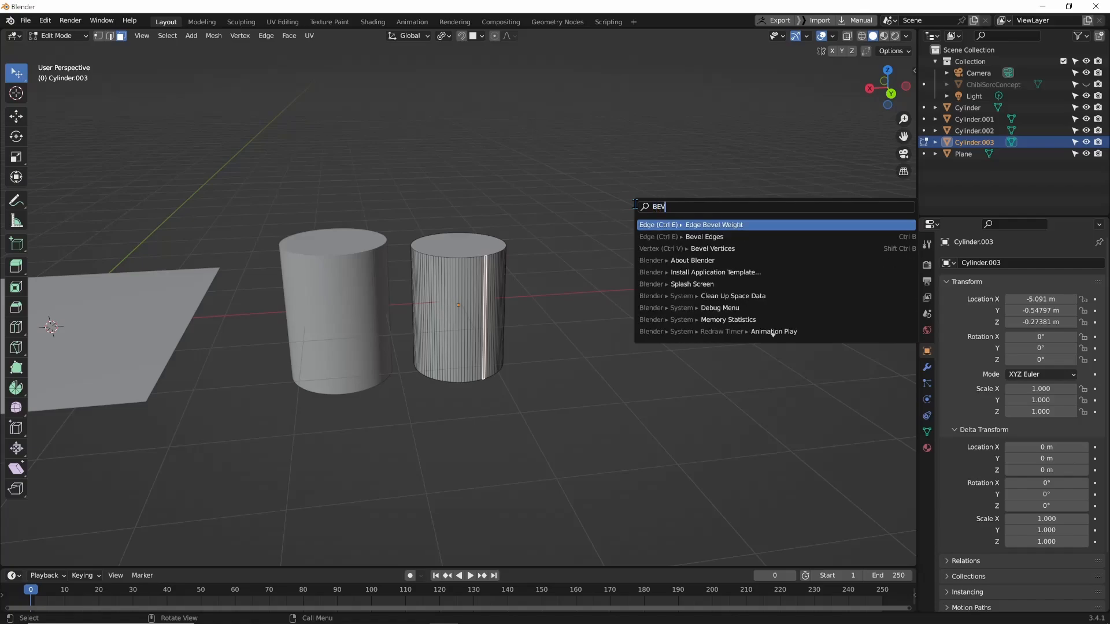
type("EL")
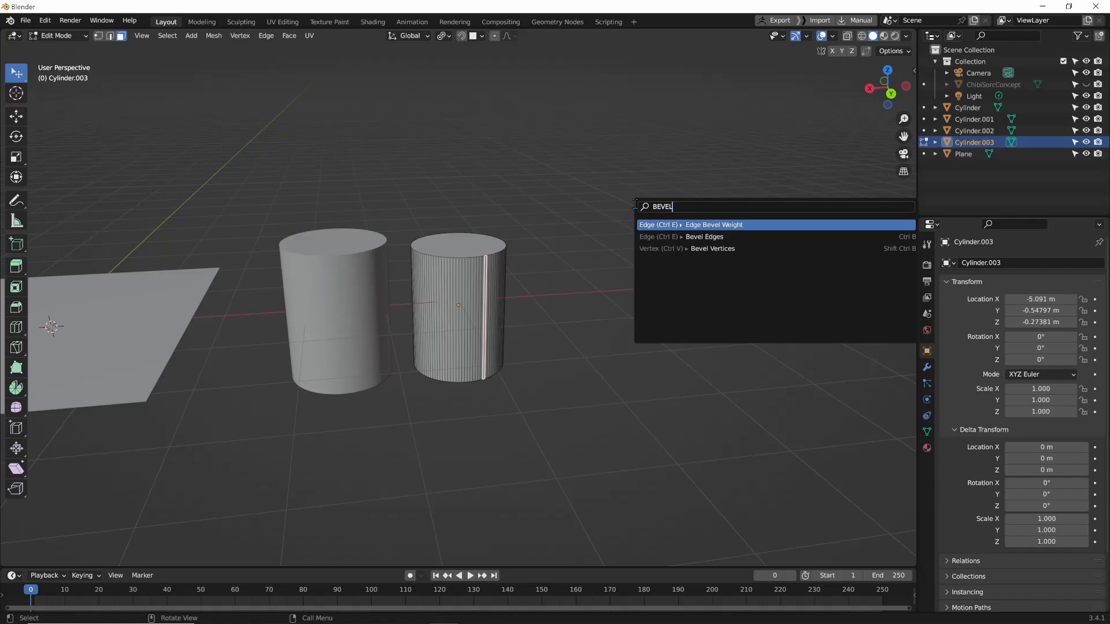
key("BackSpace")
key("BackSpace")
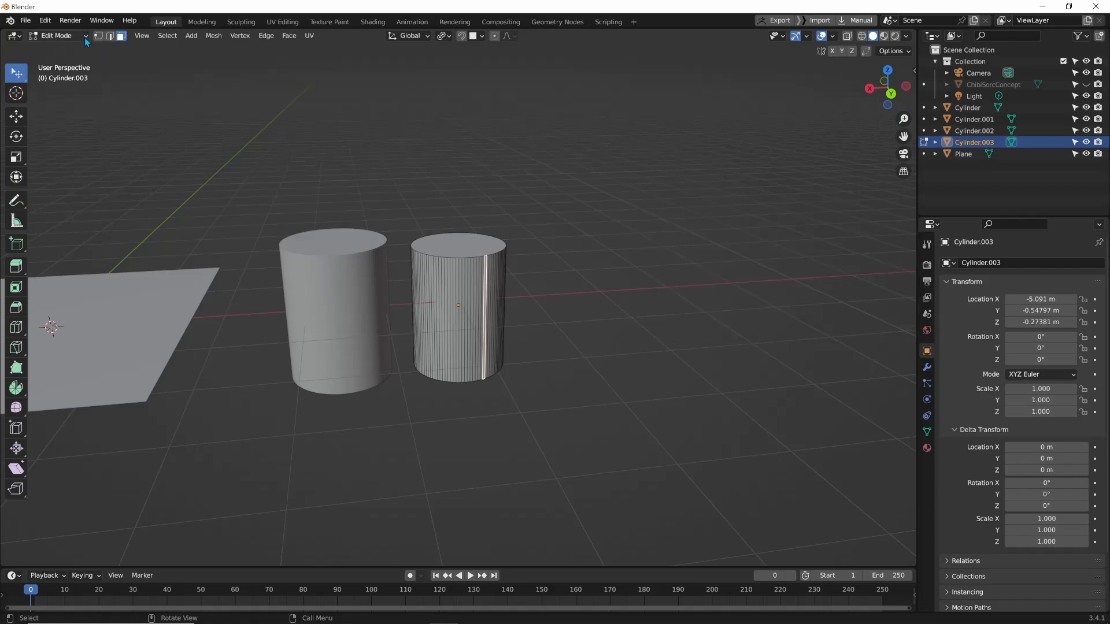
- Switch the cylinder to Object Mode and search the available commands for "BEVEL" there
left_click(58, 36)
left_click(81, 48)
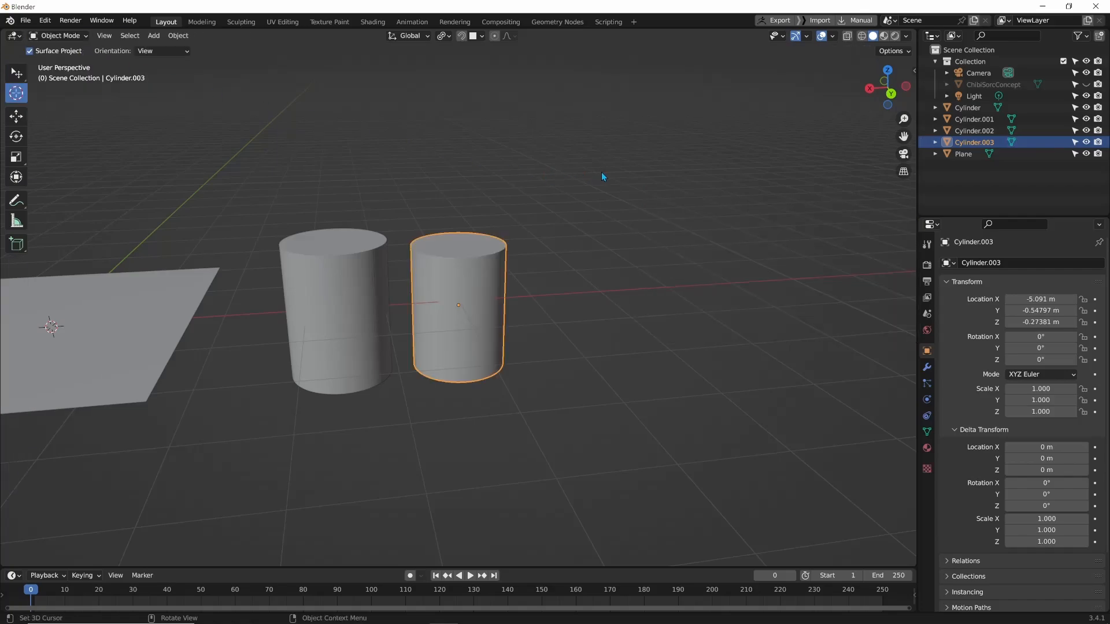
key("F3")
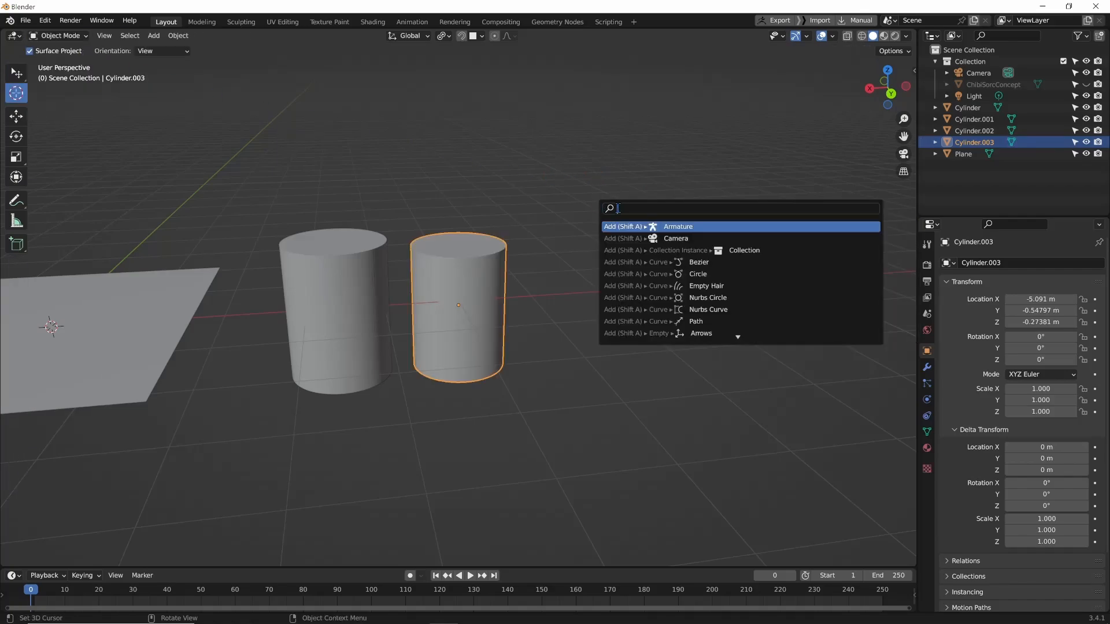
type("BEVE")
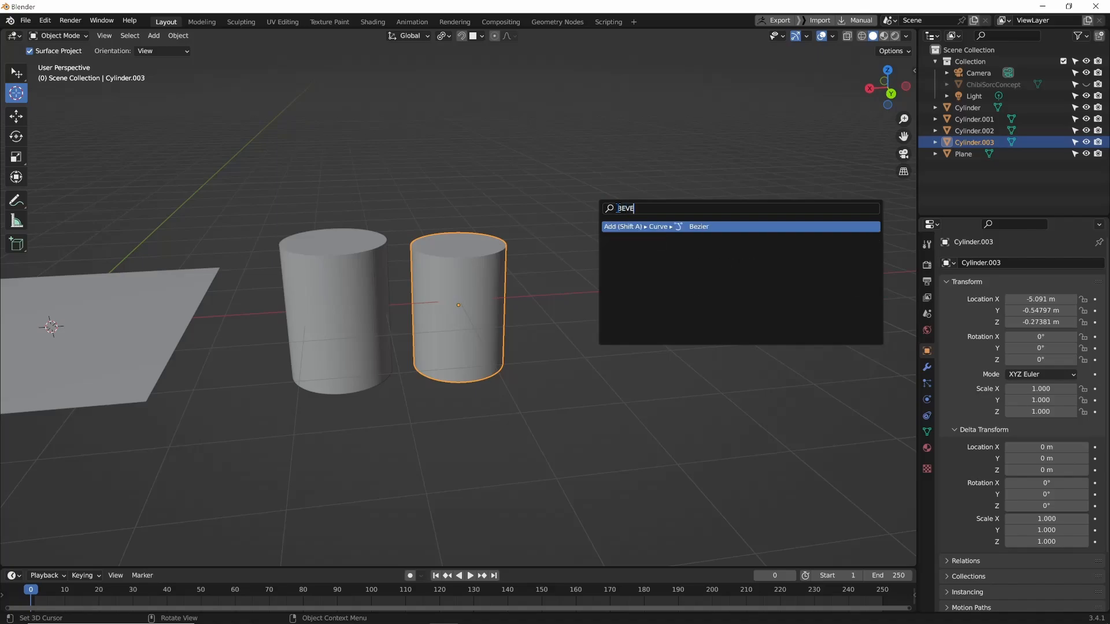
type("L")
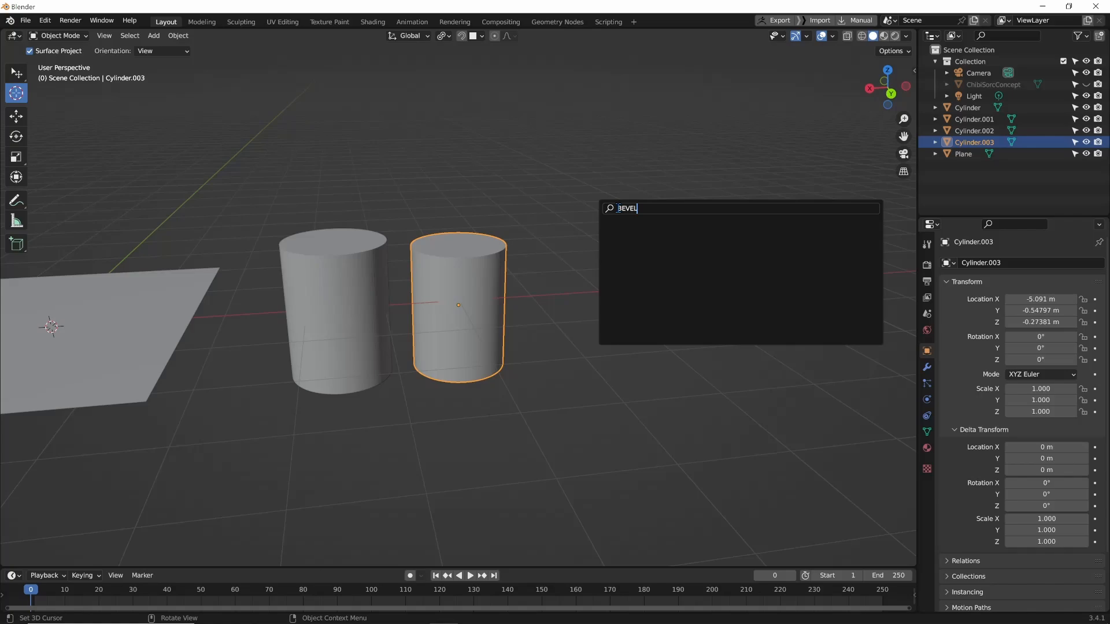
key("Escape")
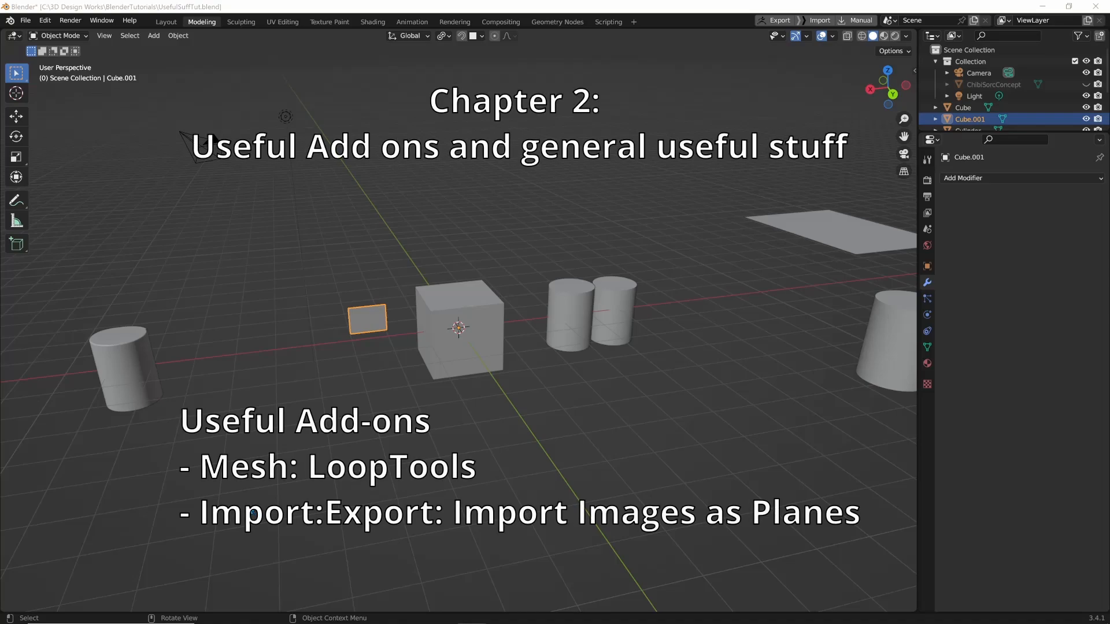
- Open the add-on preferences and search for "loop" to check the LoopTools add-on
left_click(45, 20)
left_click(110, 189)
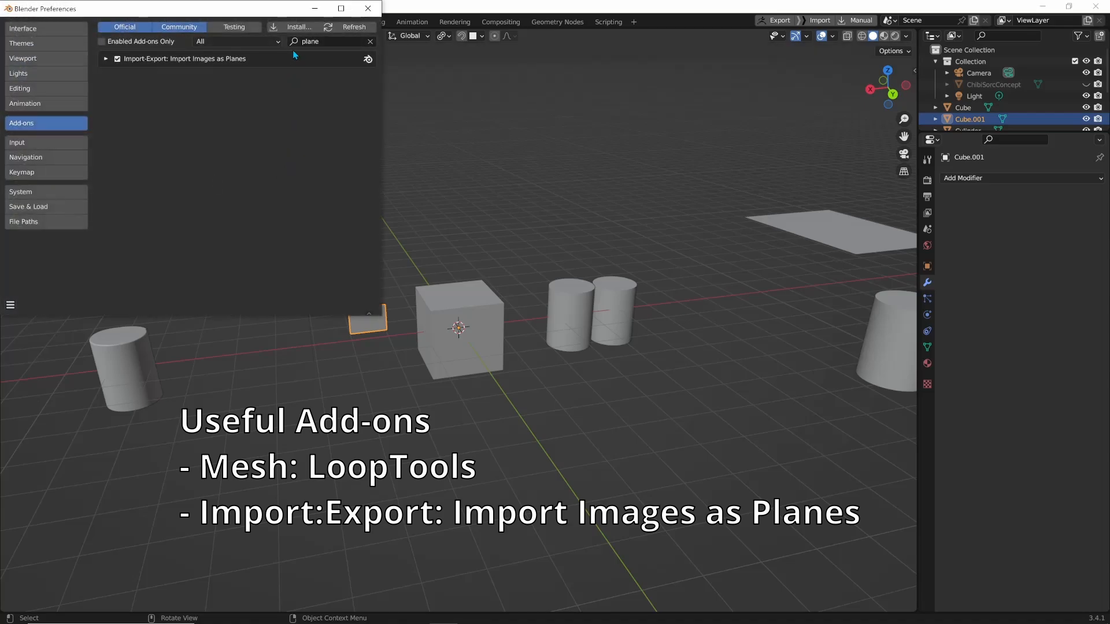
left_click(330, 43)
left_click(368, 43)
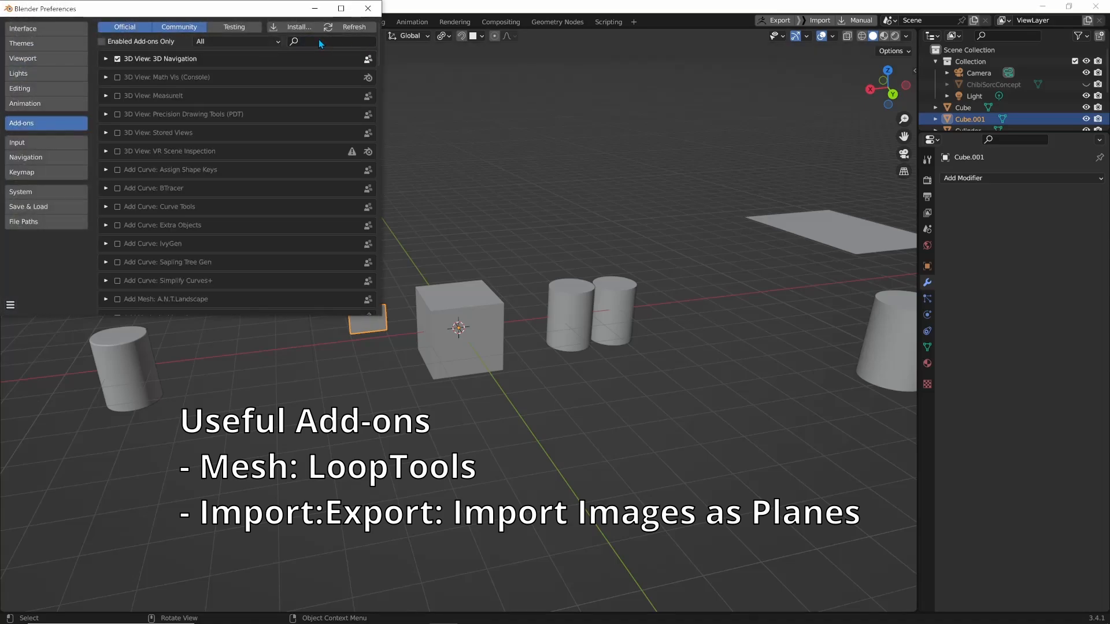
left_click(317, 39)
type("loop")
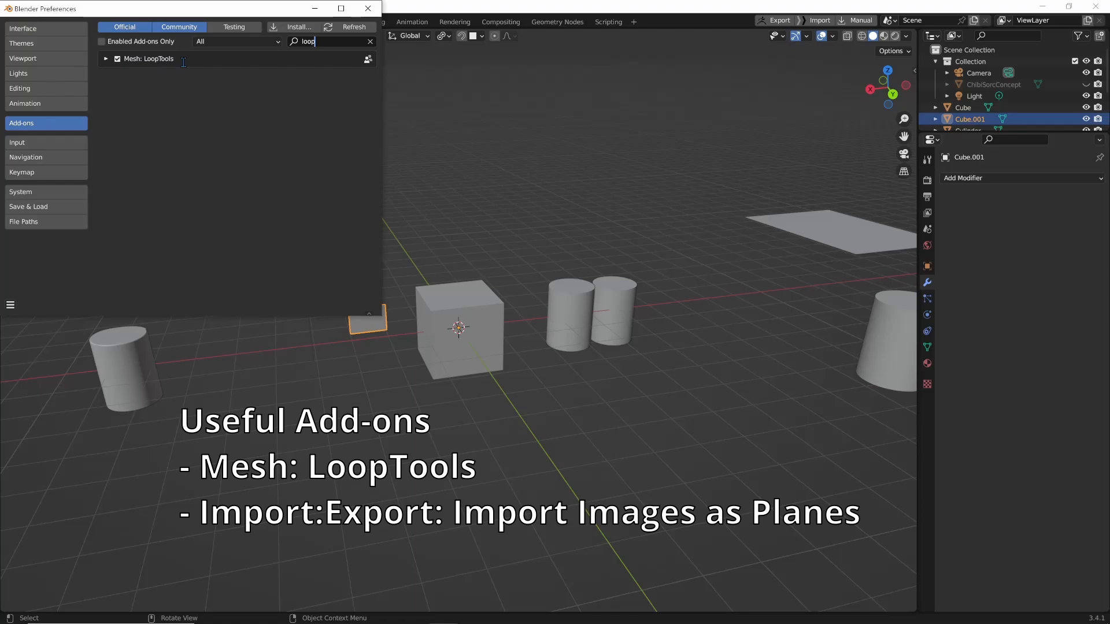
- Search the add-ons for "plane" to check Import Images as Planes, and close the preferences
key("BackSpace")
key("BackSpace")
key("BackSpace")
key("BackSpace")
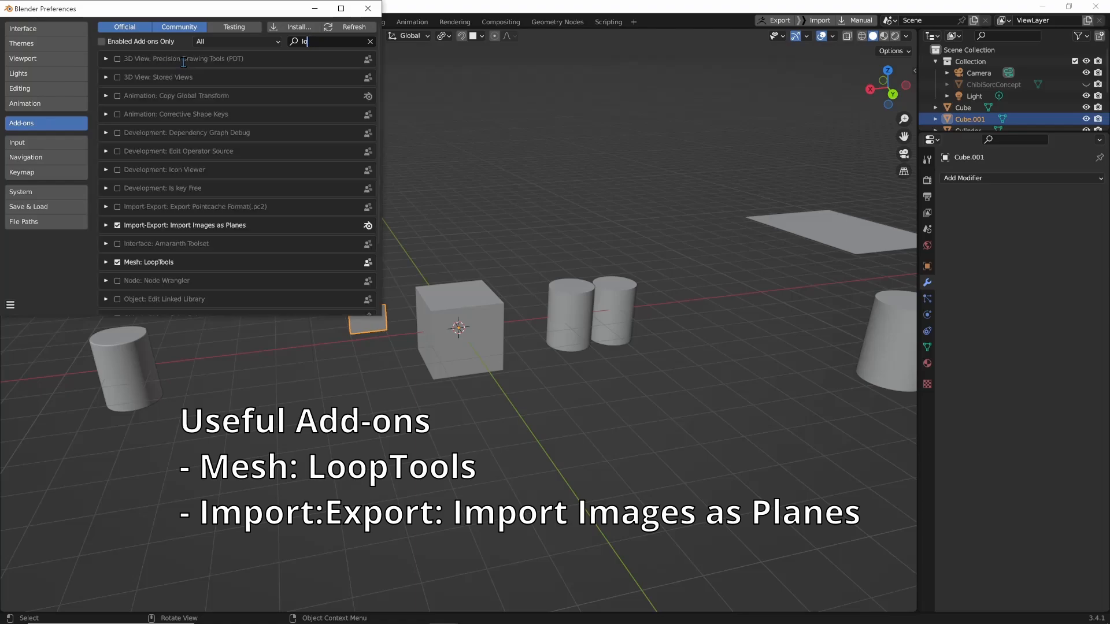
type("pl")
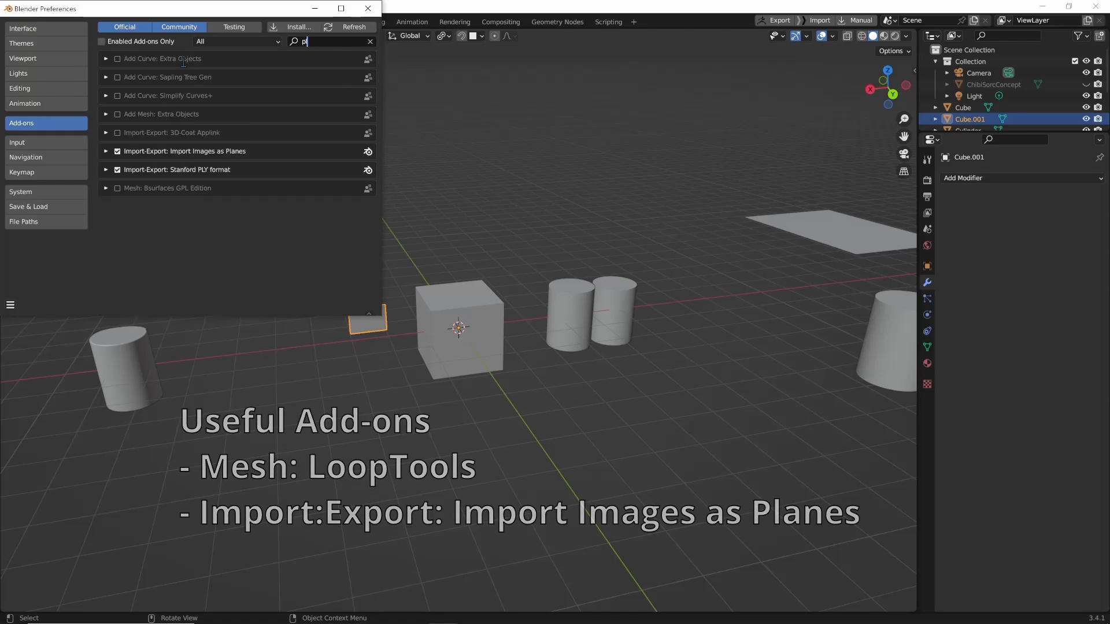
type("ane")
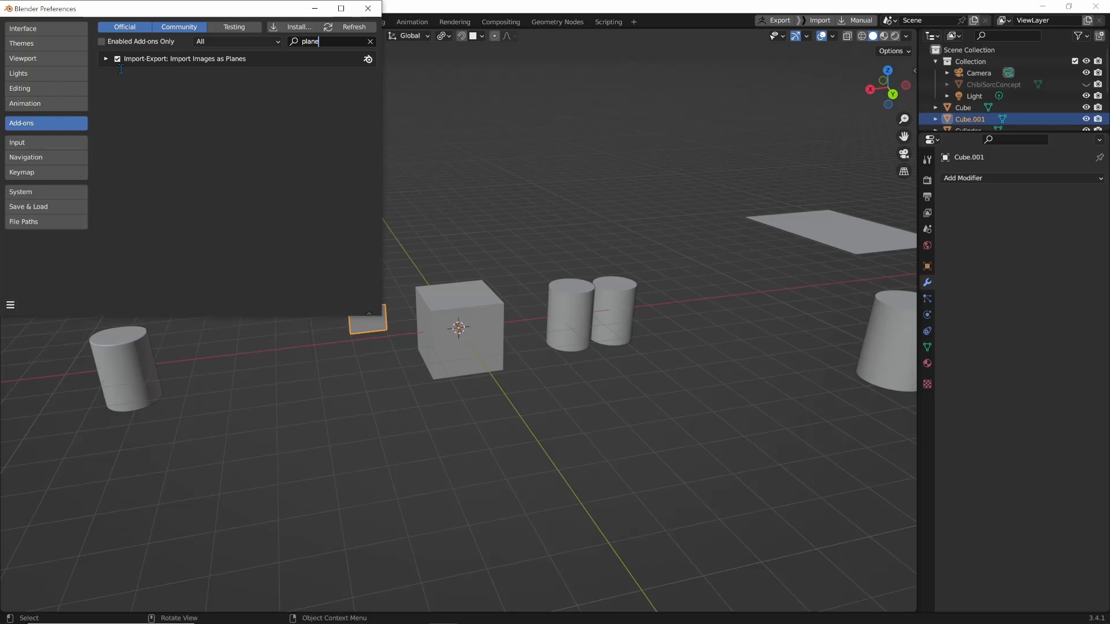
left_click(370, 13)
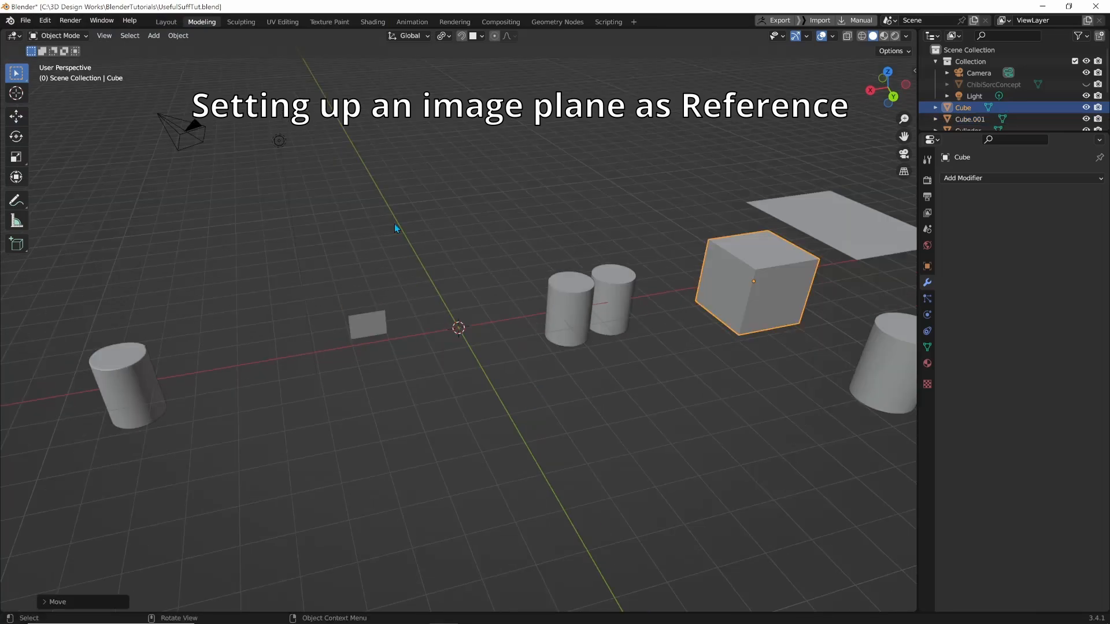
- Add Chibi_2_5HeadReference.png from the Chibi images folder to the scene as an image plane
key("shift+a")
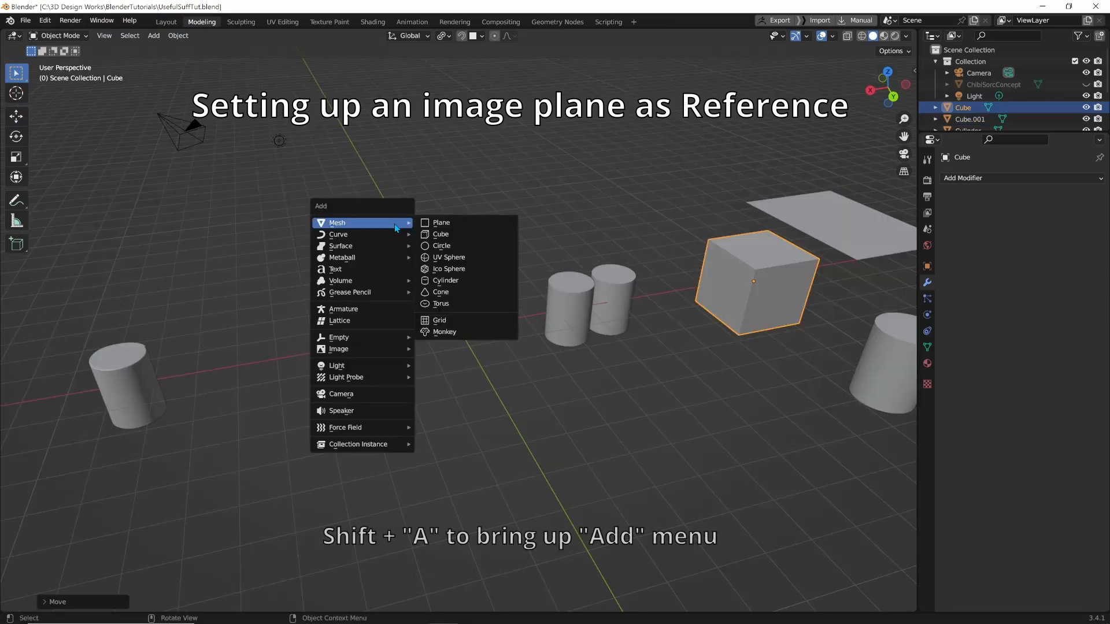
mouse_move(370, 348)
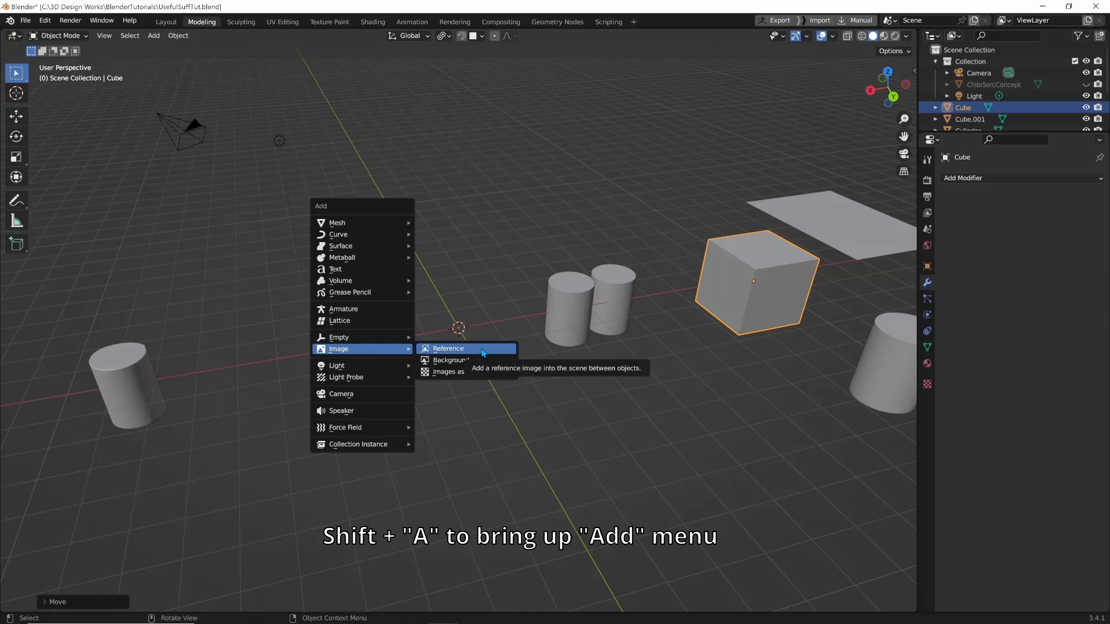
left_click(464, 378)
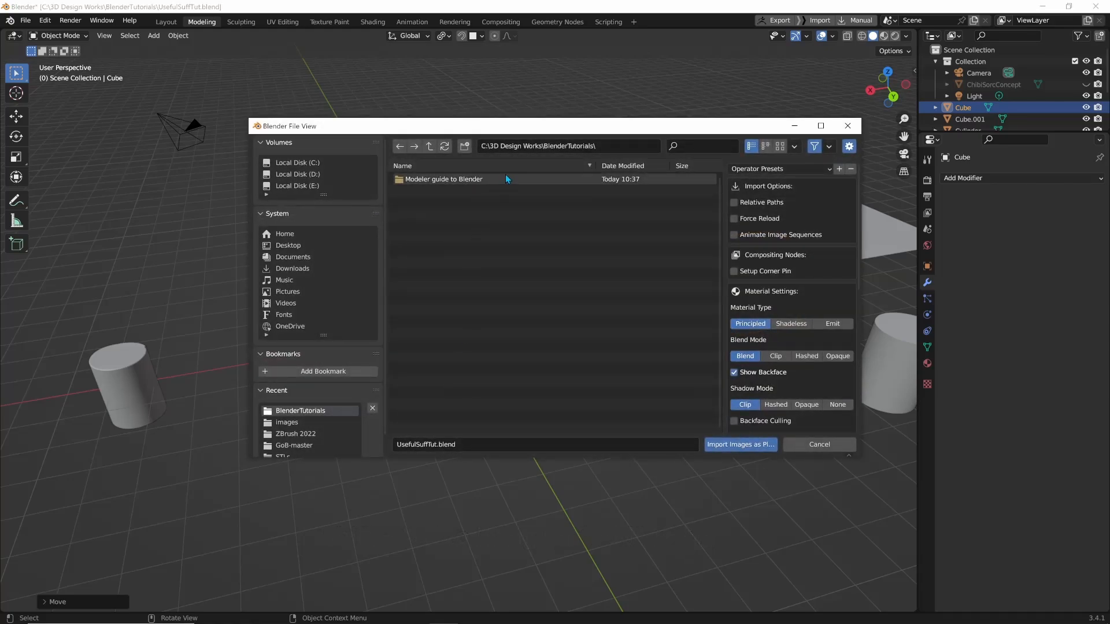
key("alt+Left")
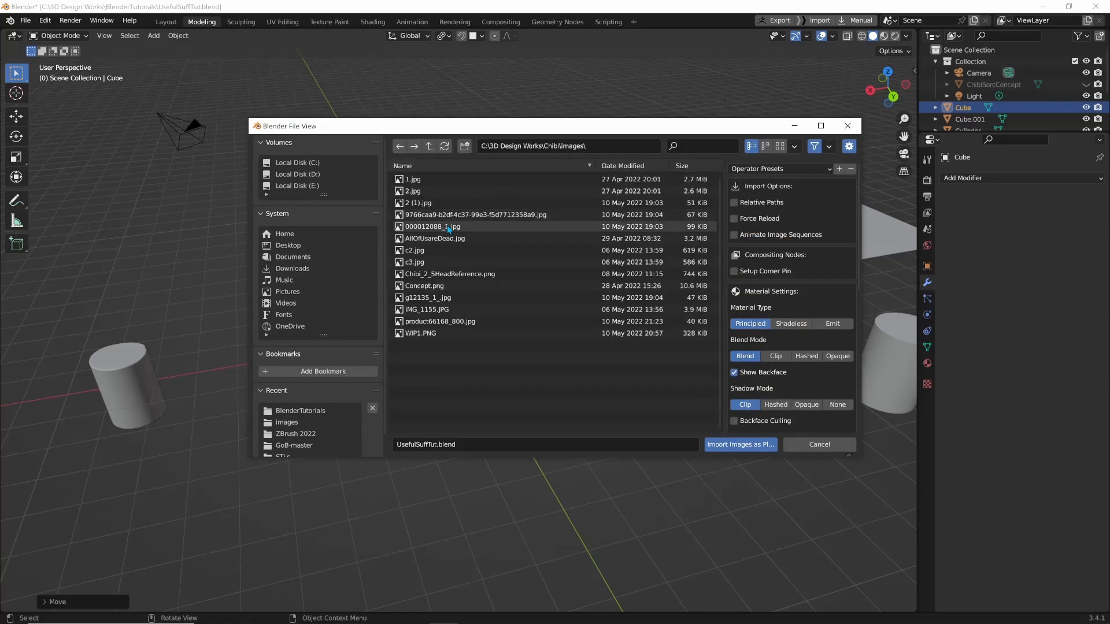
double_click(495, 276)
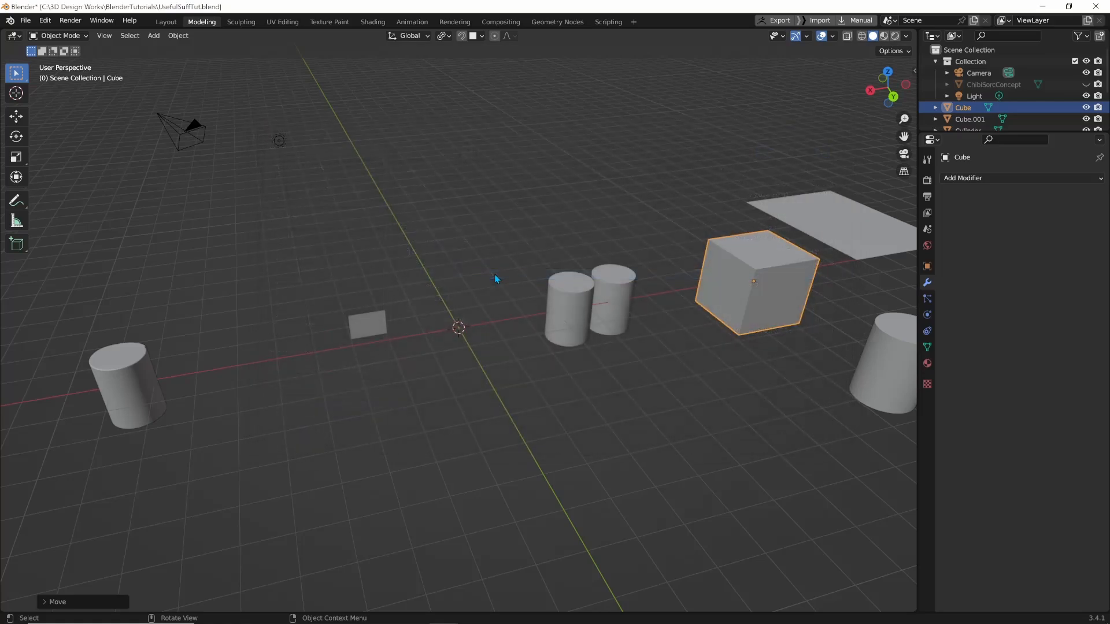
- Switch the viewport to Material Preview shading and inspect the image plane from its back and front
middle_click_drag(517, 383, 548, 363)
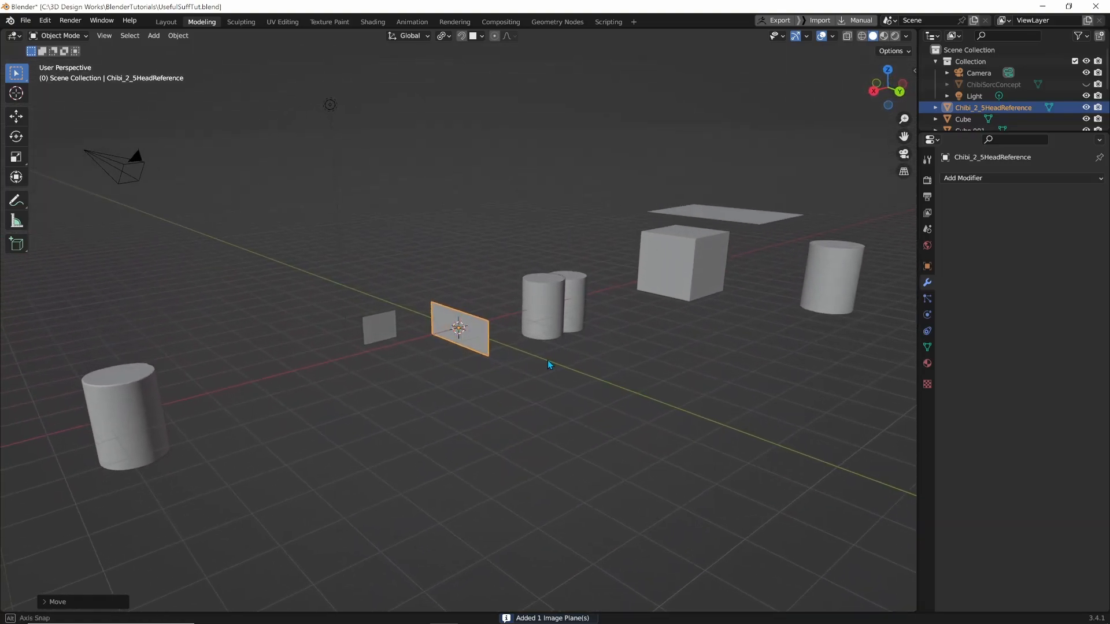
left_click(884, 37)
middle_click_drag(636, 373, 553, 357)
scroll(509, 372, "up", 4)
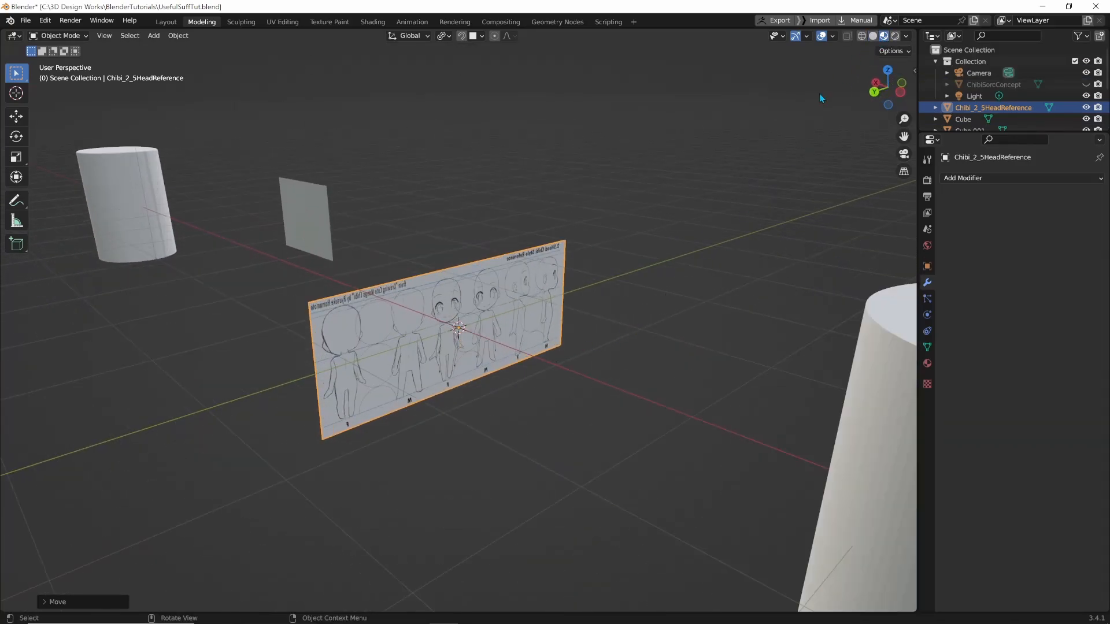
middle_click_drag(664, 278, 645, 324)
scroll(645, 345, "up", 2)
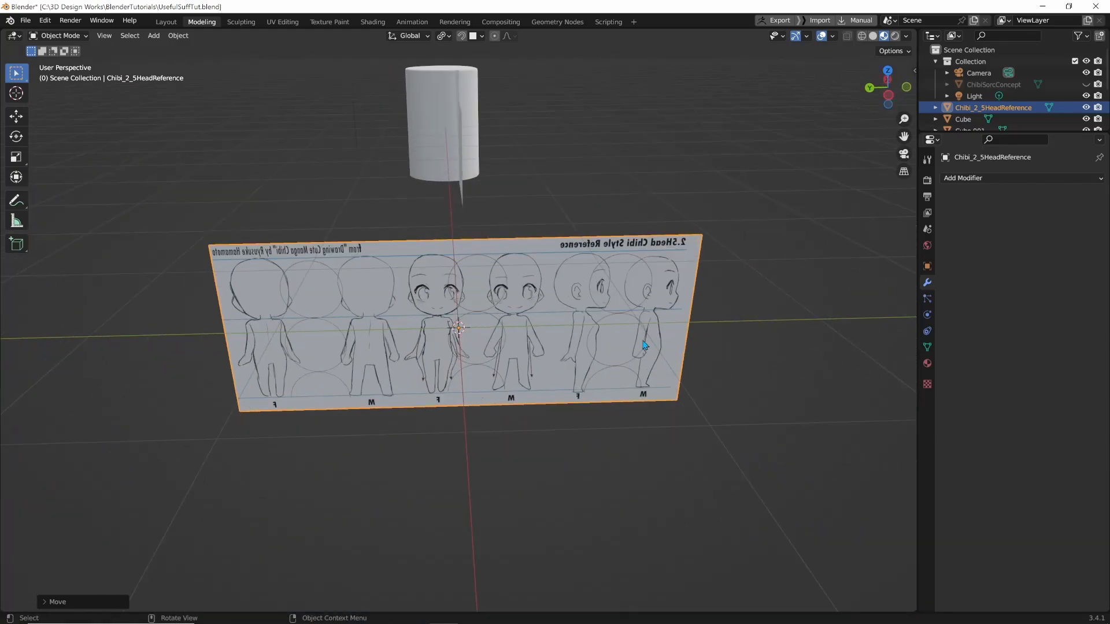
middle_click_drag(384, 399, 647, 376)
middle_click_drag(646, 372, 647, 402)
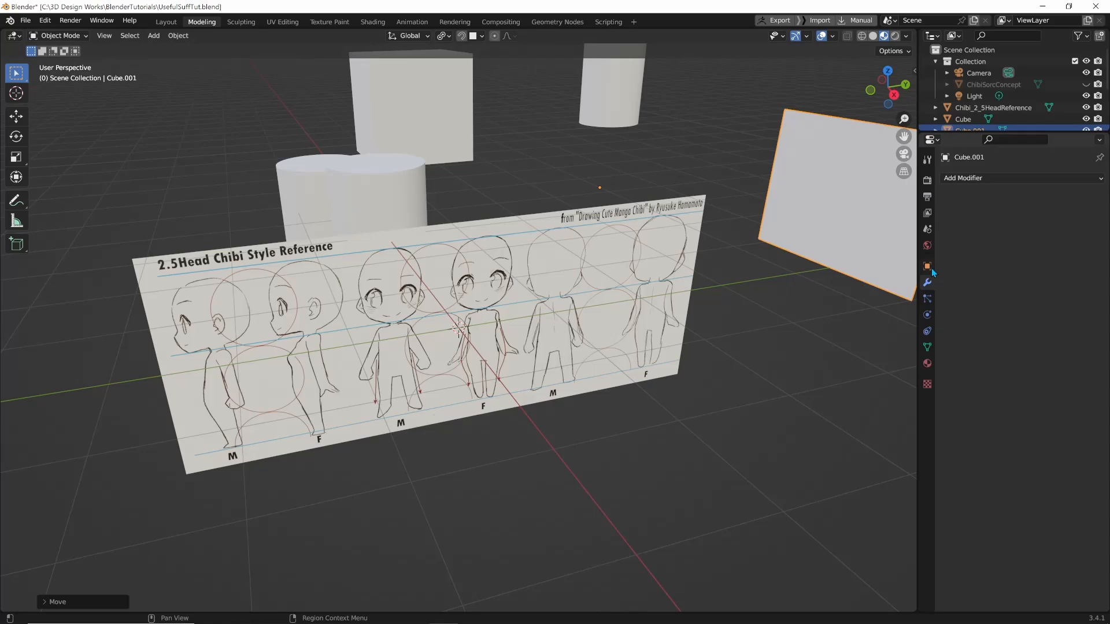
- Show the object properties and scale the chibi reference plane up uniformly to about 2.69
left_click(927, 266)
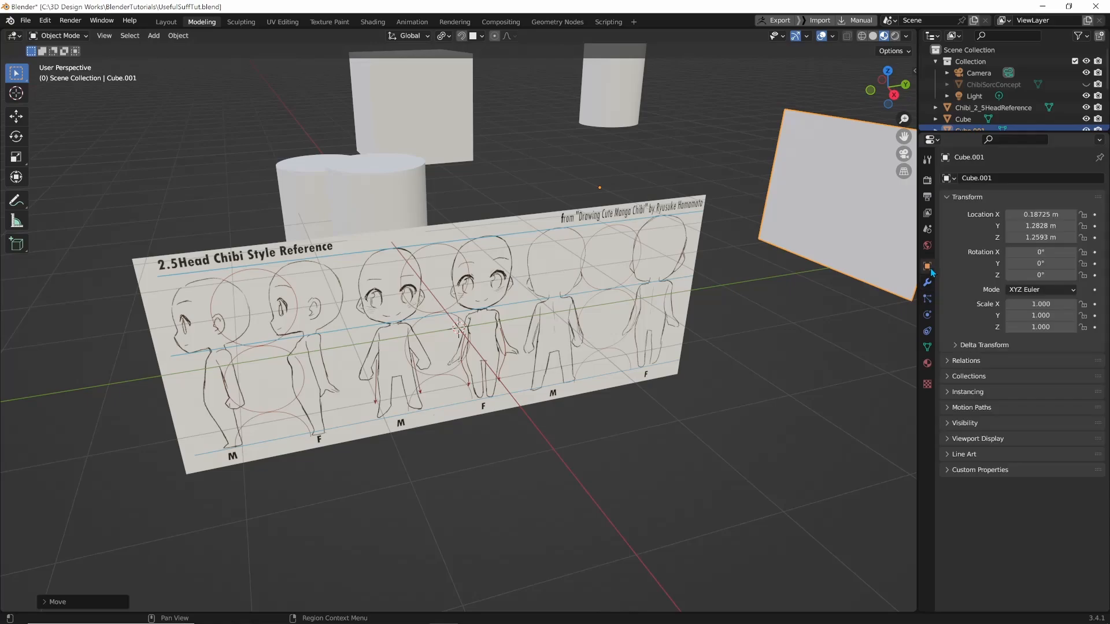
left_click(583, 293)
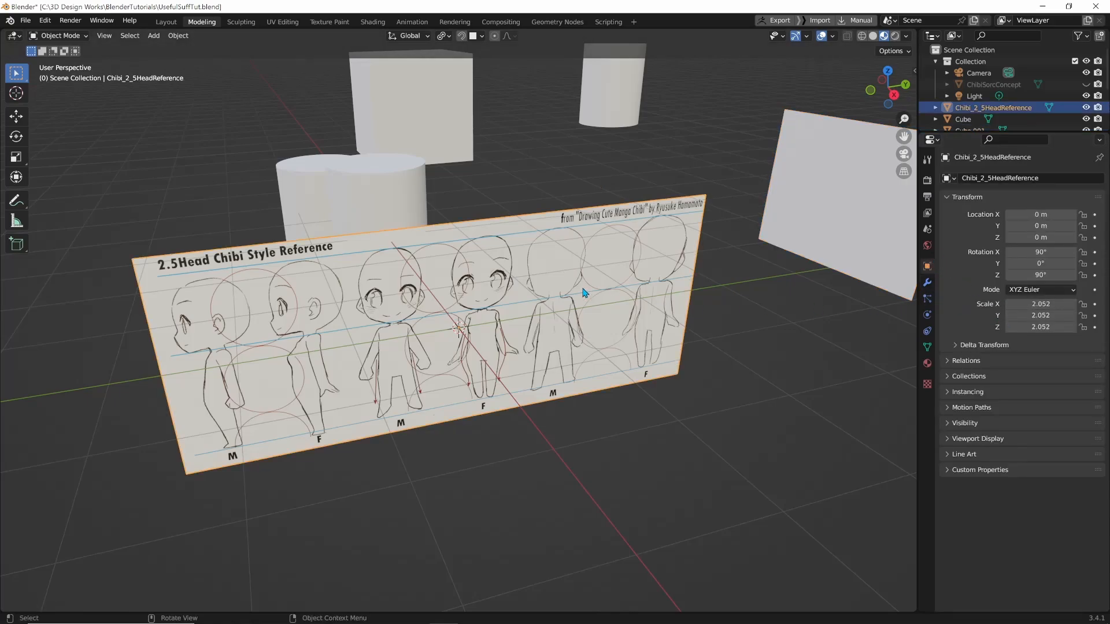
key("s")
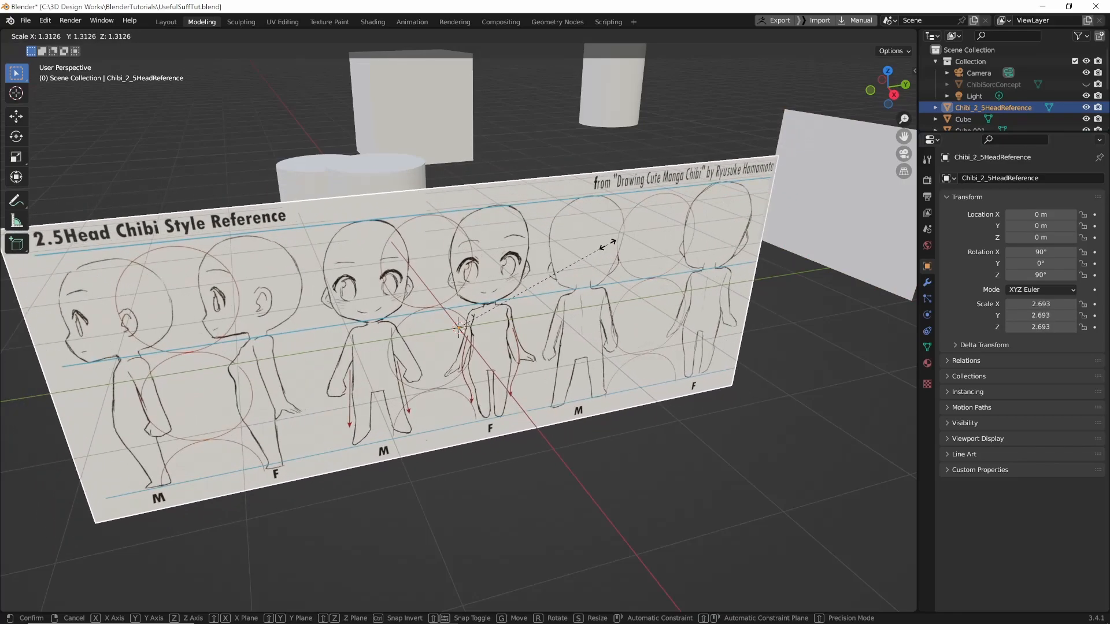
left_click(608, 246)
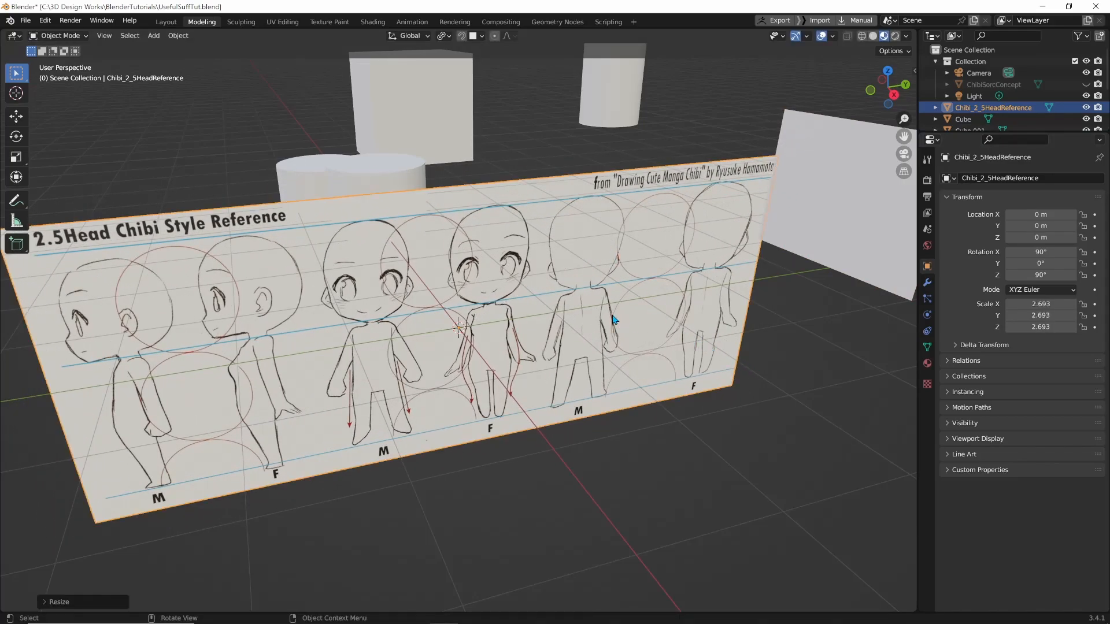
- Move the reference plane up to about 0.92 m in Z, and Cube.001 along Y to about 3.68 m
left_click(16, 116)
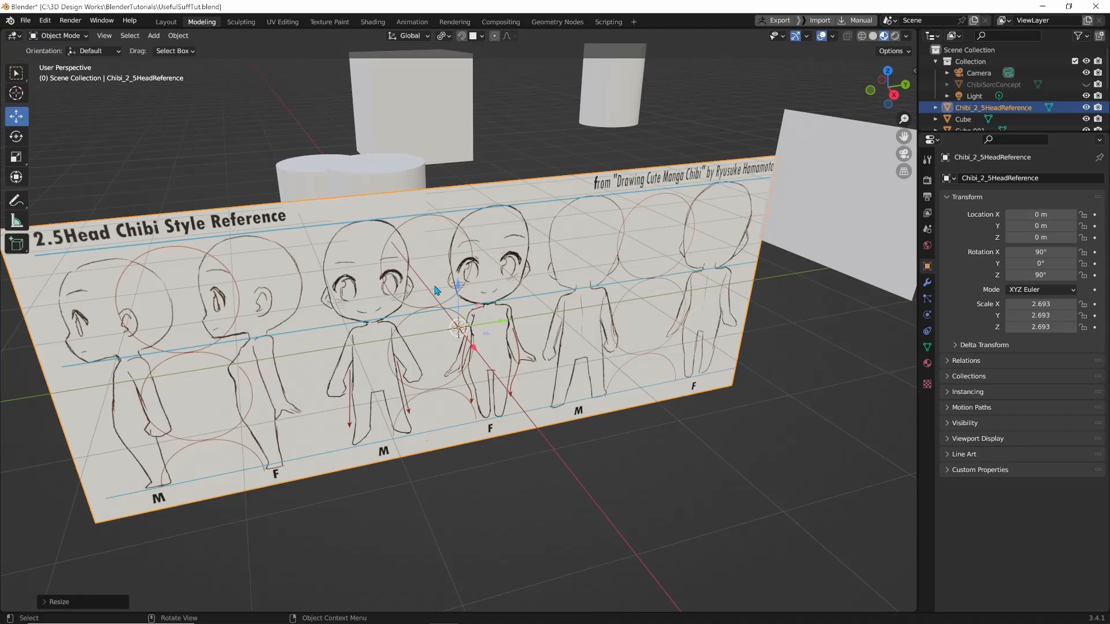
left_click_drag(459, 288, 456, 186)
scroll(628, 366, "down", 3)
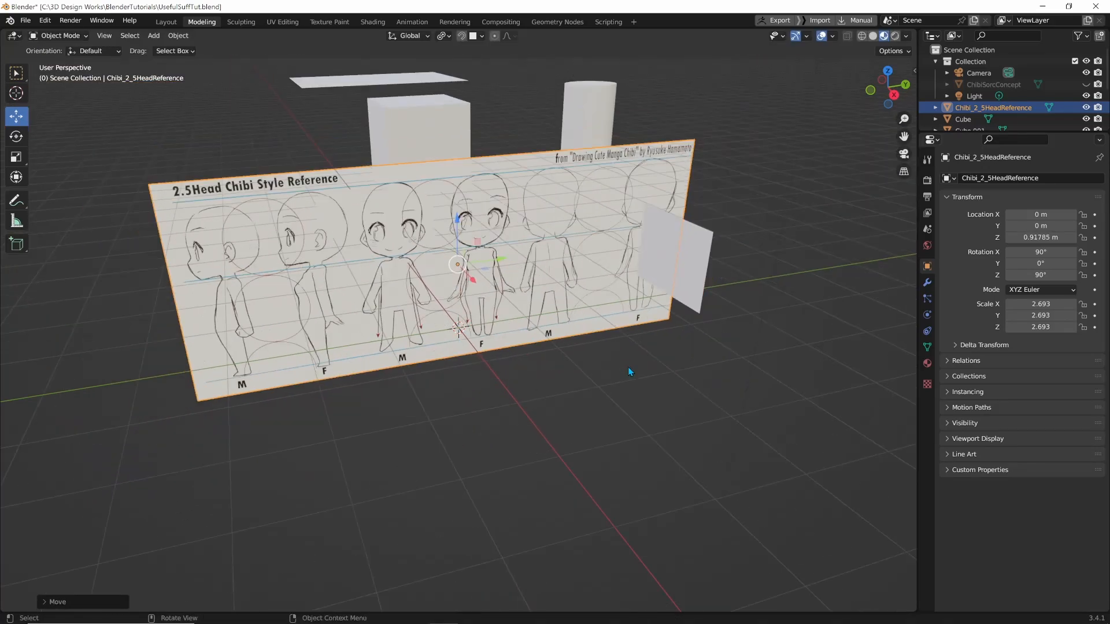
left_click(692, 283)
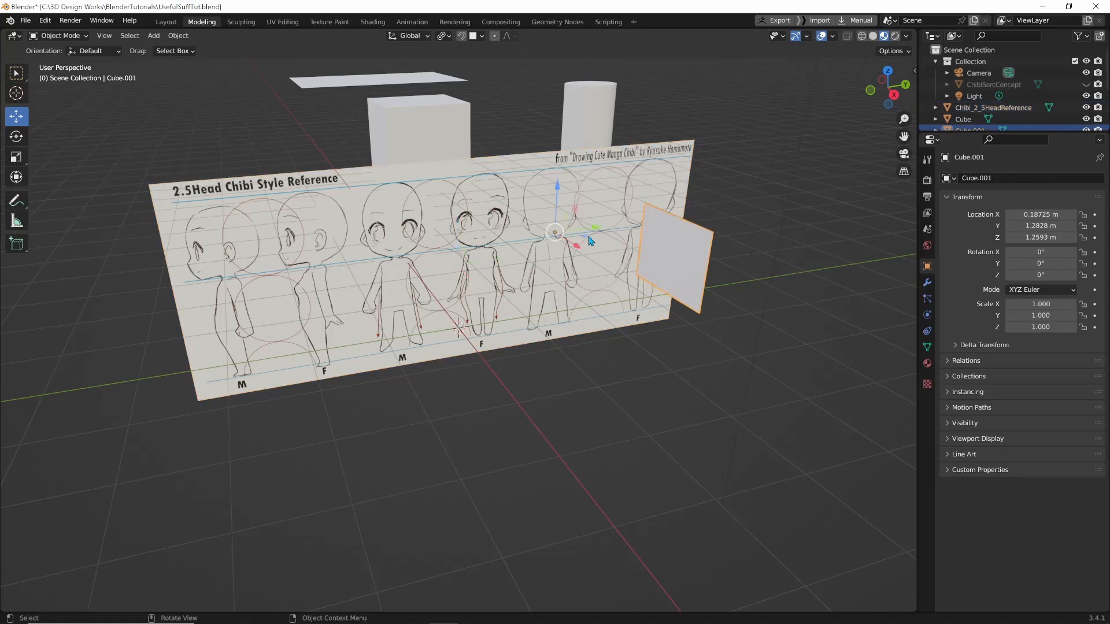
left_click_drag(595, 230, 745, 229)
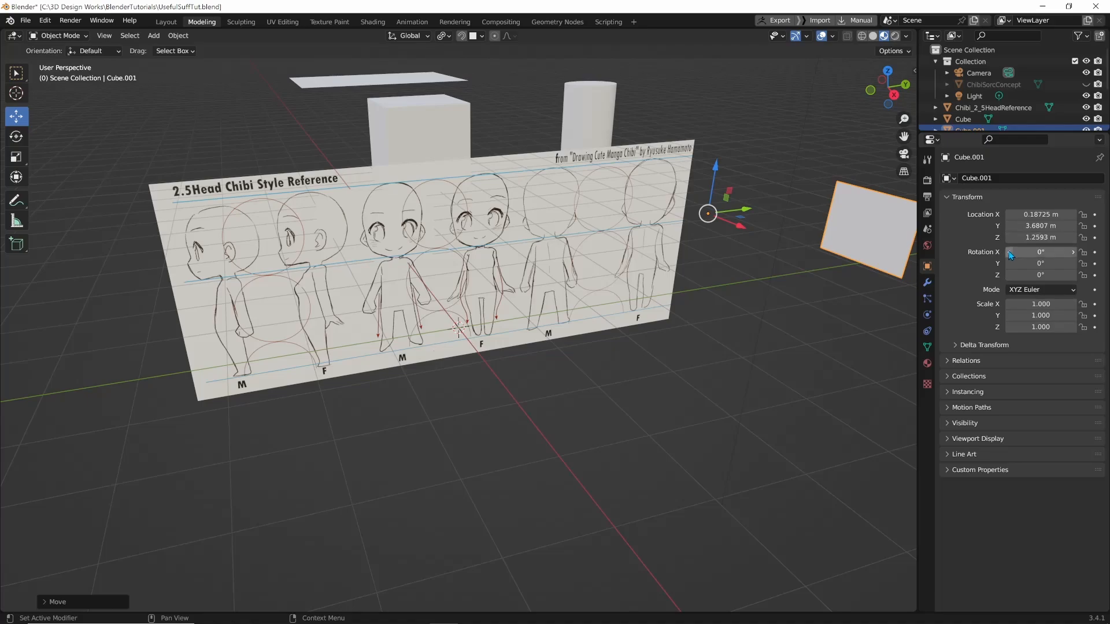
- Apply all transforms to the chibi reference plane, and undo that operation
left_click(503, 263)
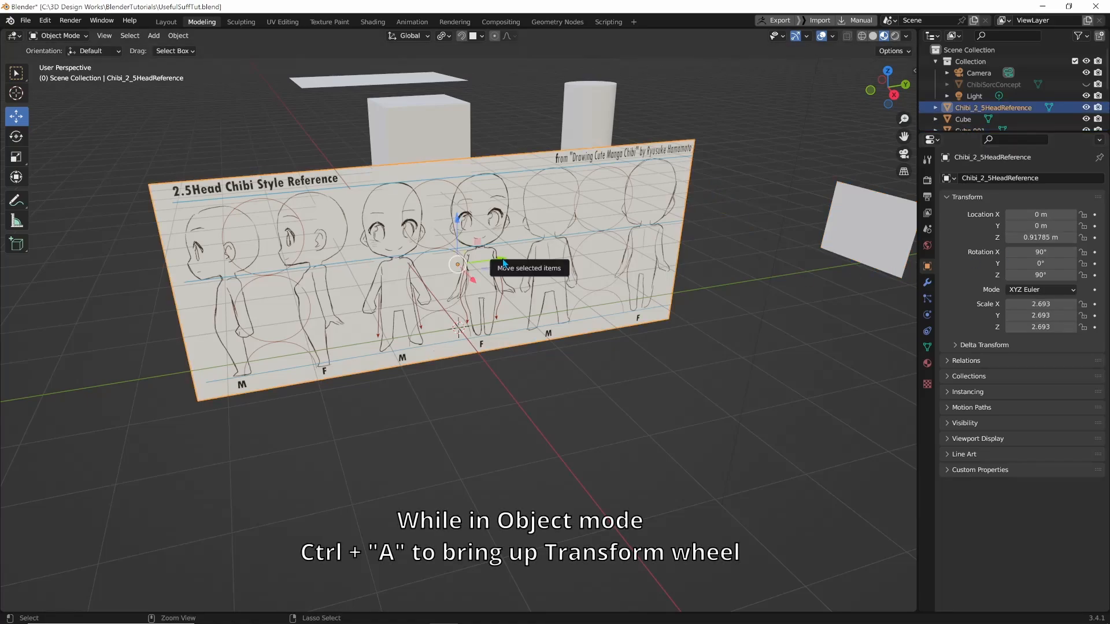
key("ctrl+a")
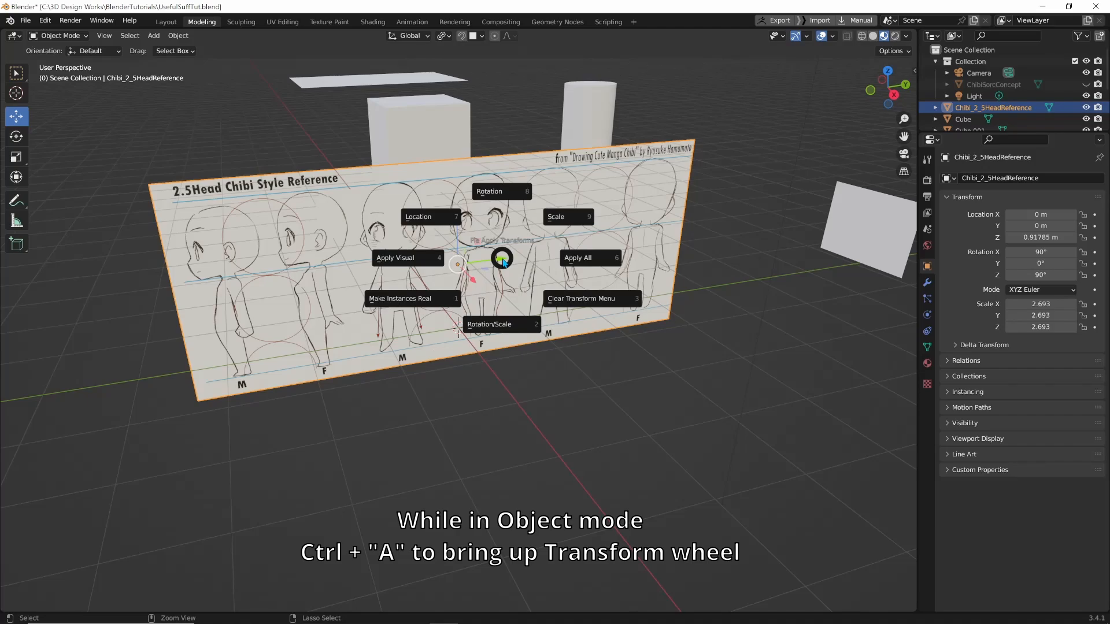
left_click(592, 259)
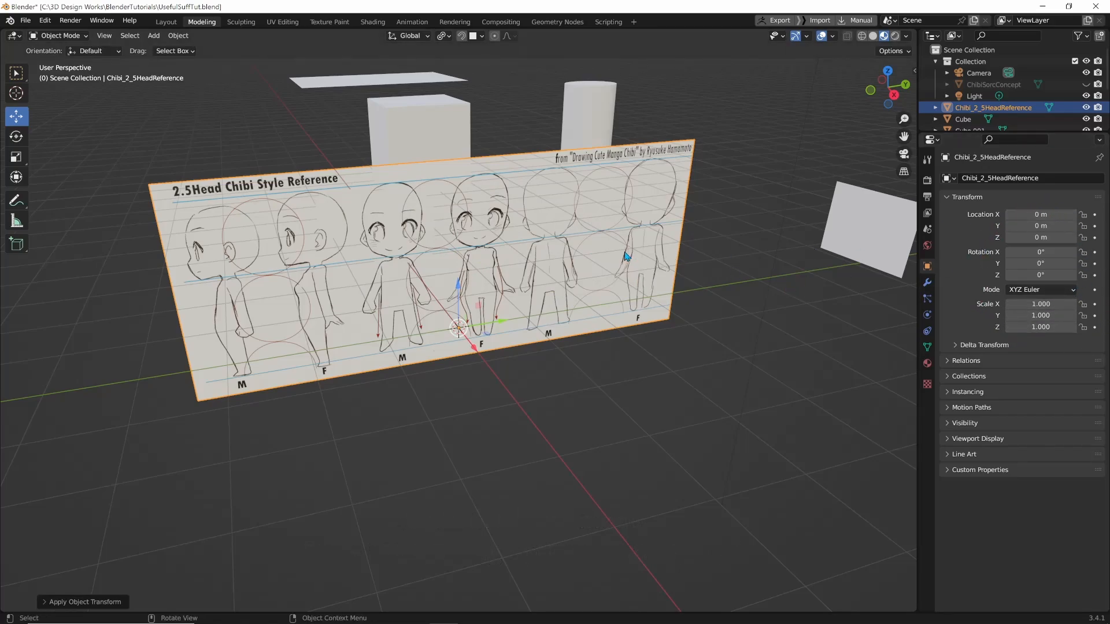
key("ctrl+z")
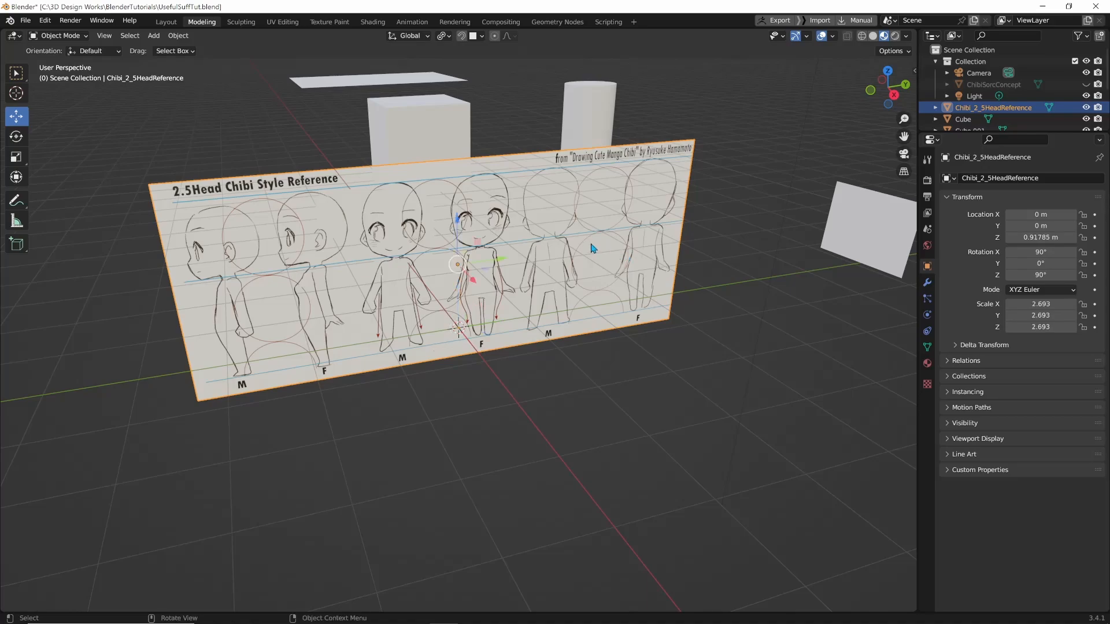
- Apply the scale, rotation and location of the chibi reference plane one at a time
key("ctrl+a")
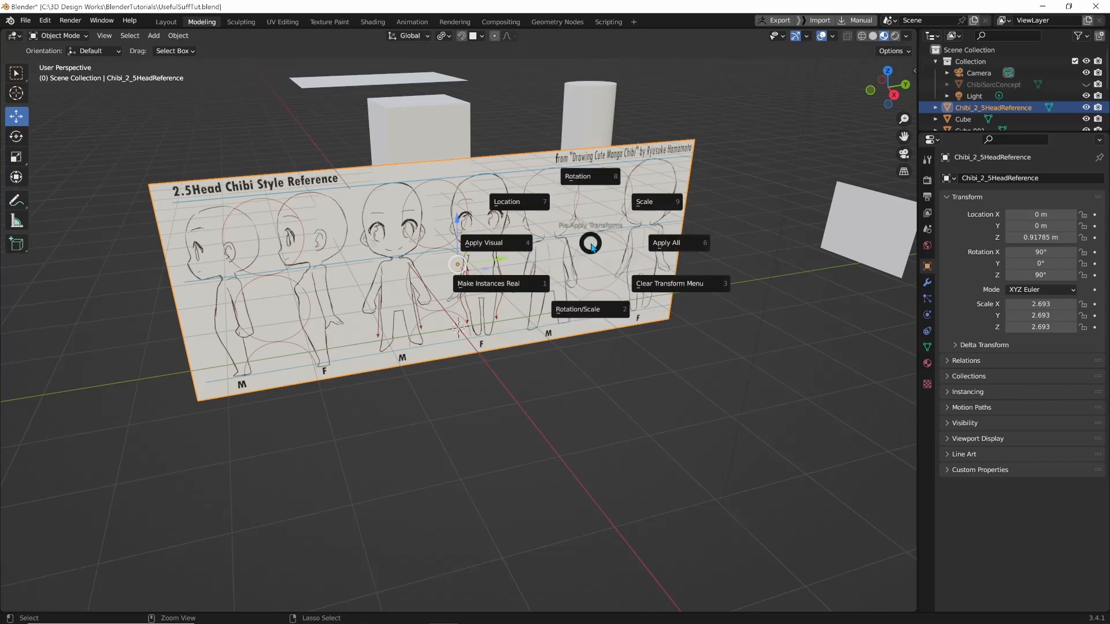
left_click(654, 205)
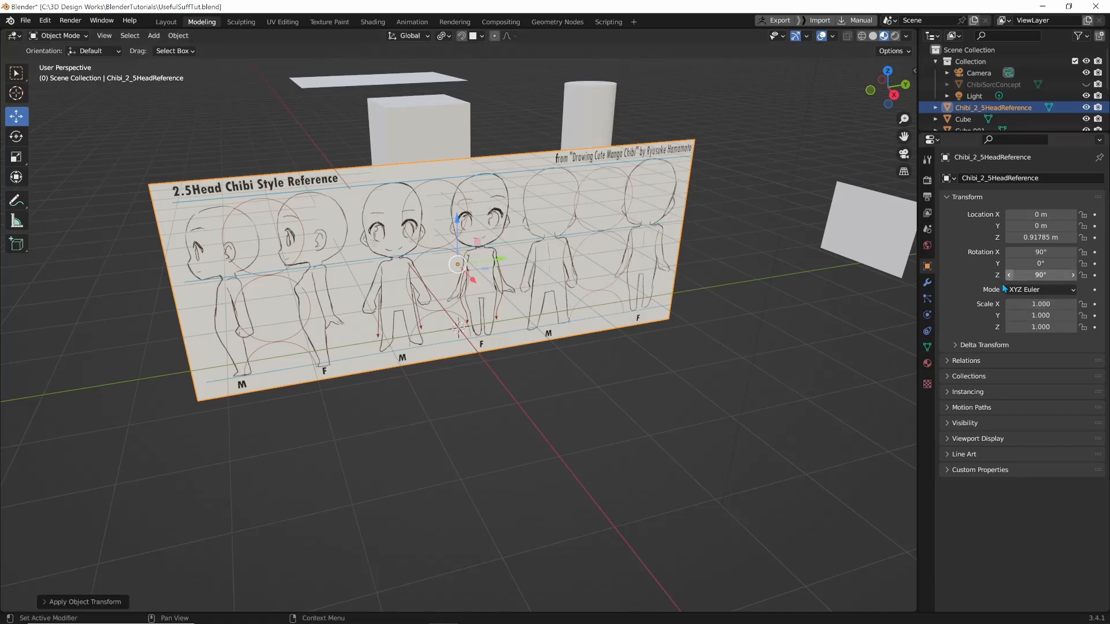
key("ctrl+a")
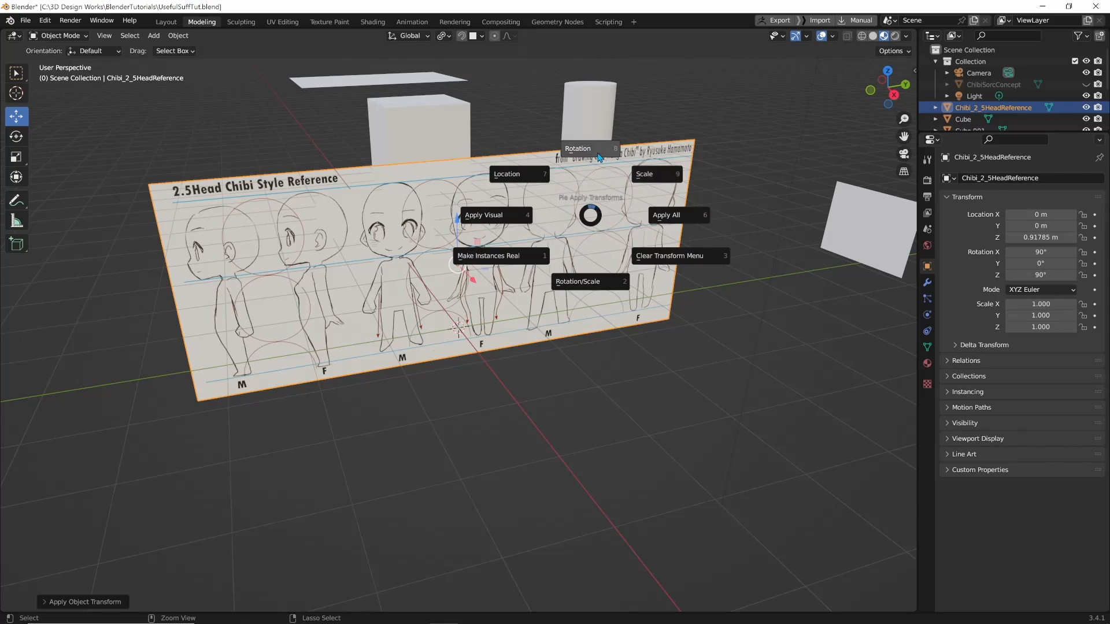
left_click(599, 157)
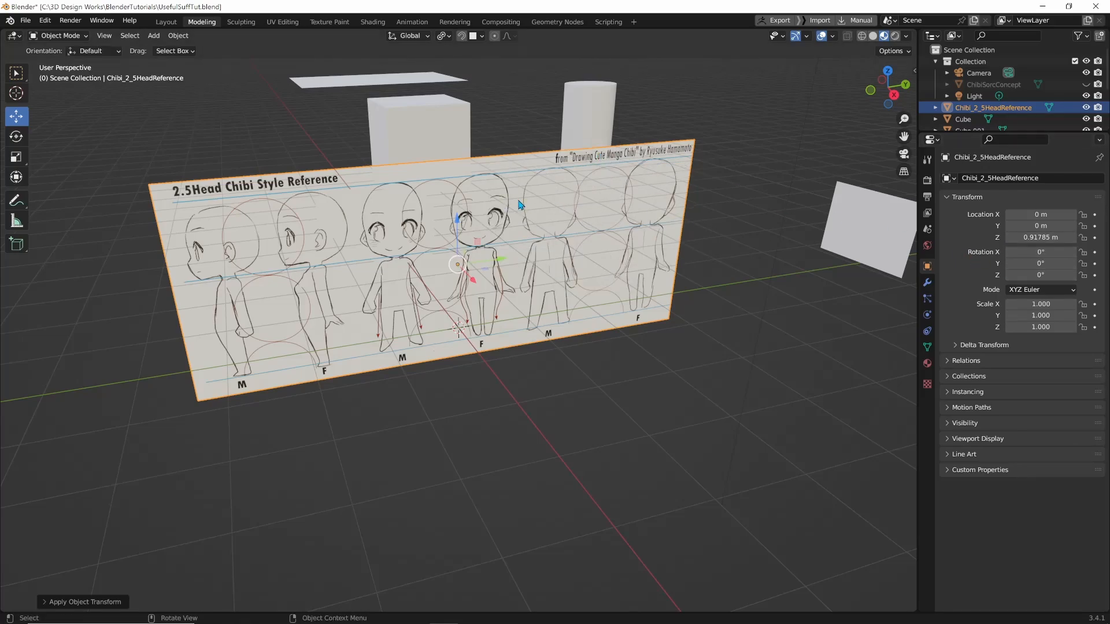
key("ctrl+a")
left_click(529, 180)
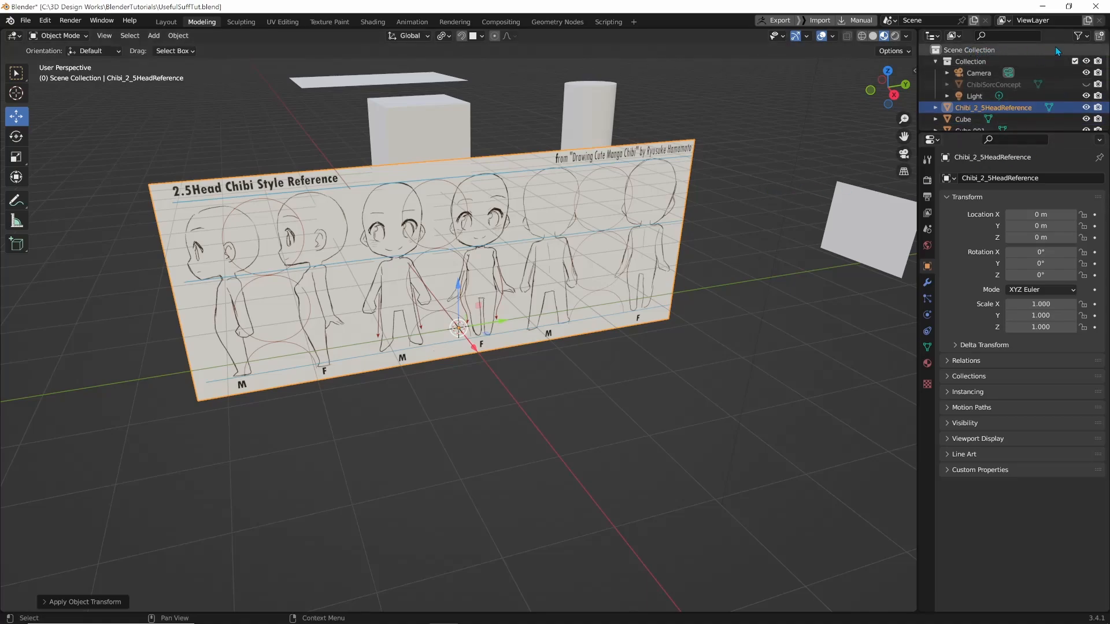
- Show the Outliner's selectability toggles and make Chibi_2_5HeadReference unselectable
left_click(1087, 41)
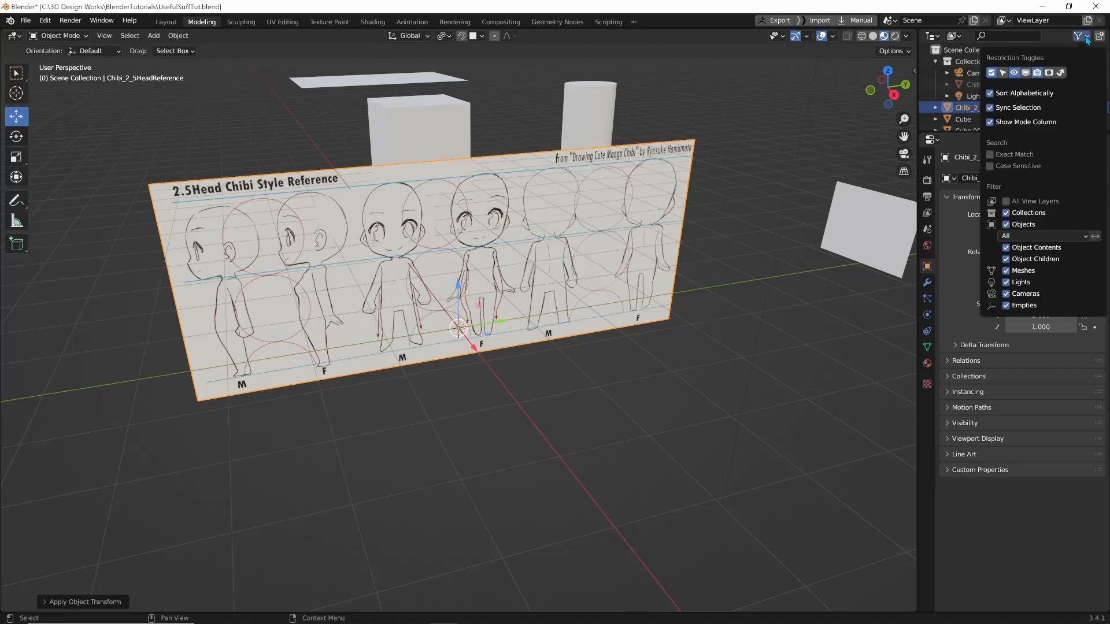
left_click(1004, 76)
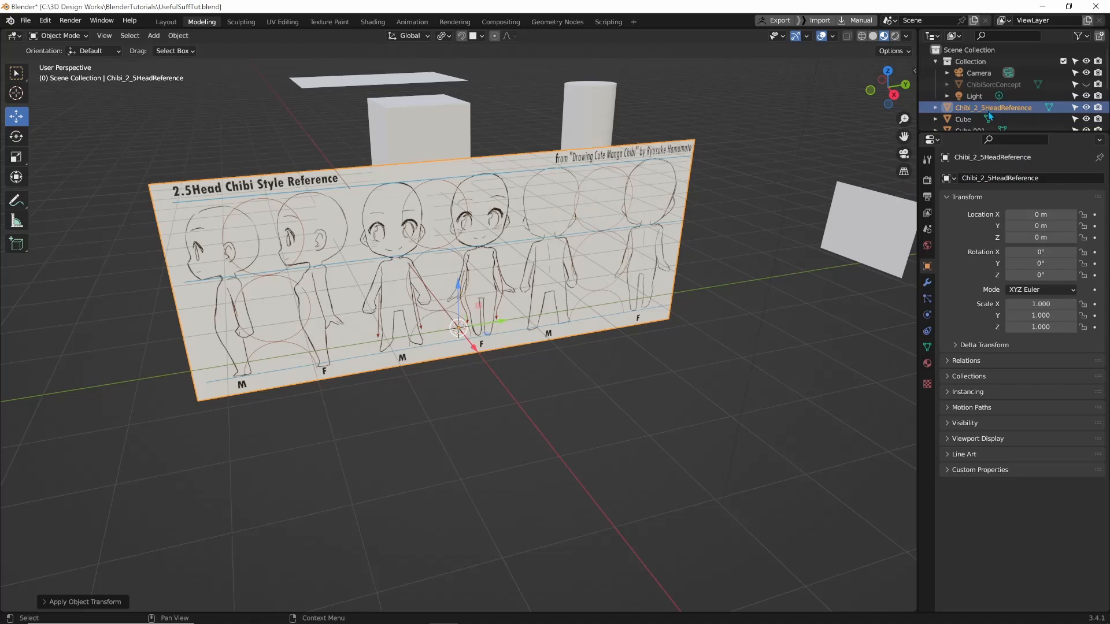
left_click(1075, 108)
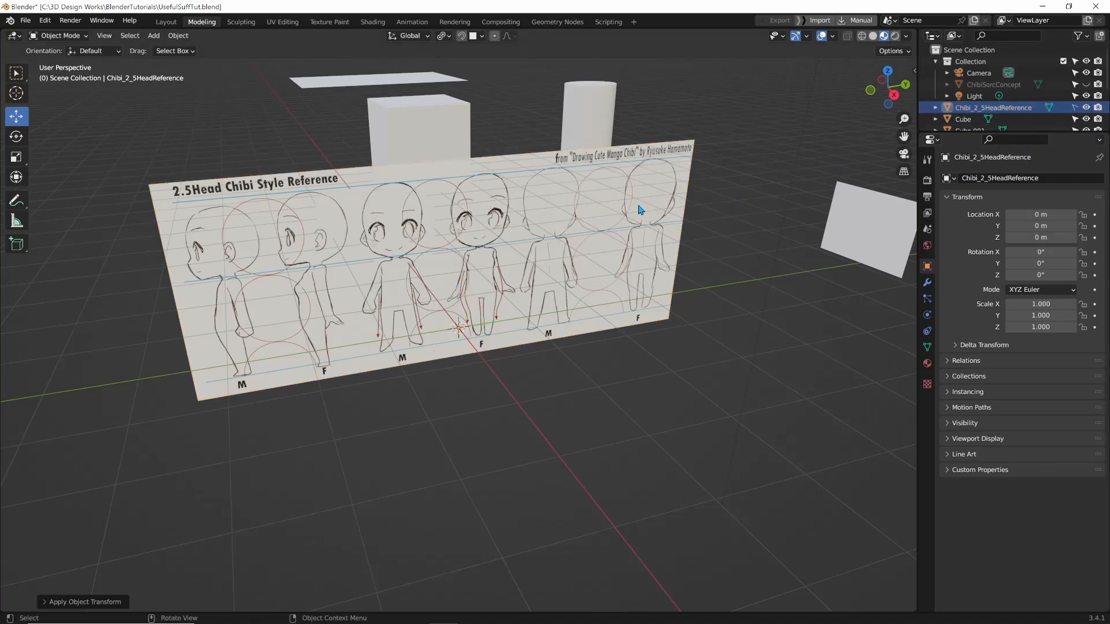
- Select Cube.001, Cube and Cylinder.002 around the locked reference, and hide Chibi_2_5HeadReference in the viewport
left_click(842, 235)
left_click(458, 134, "shift")
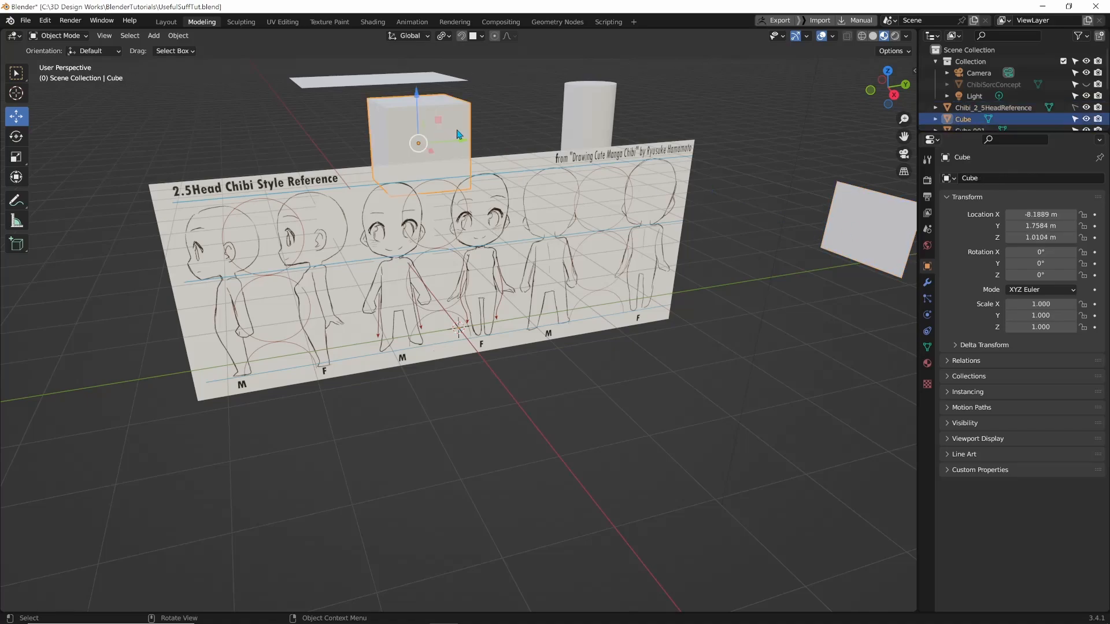
left_click(599, 119, "shift")
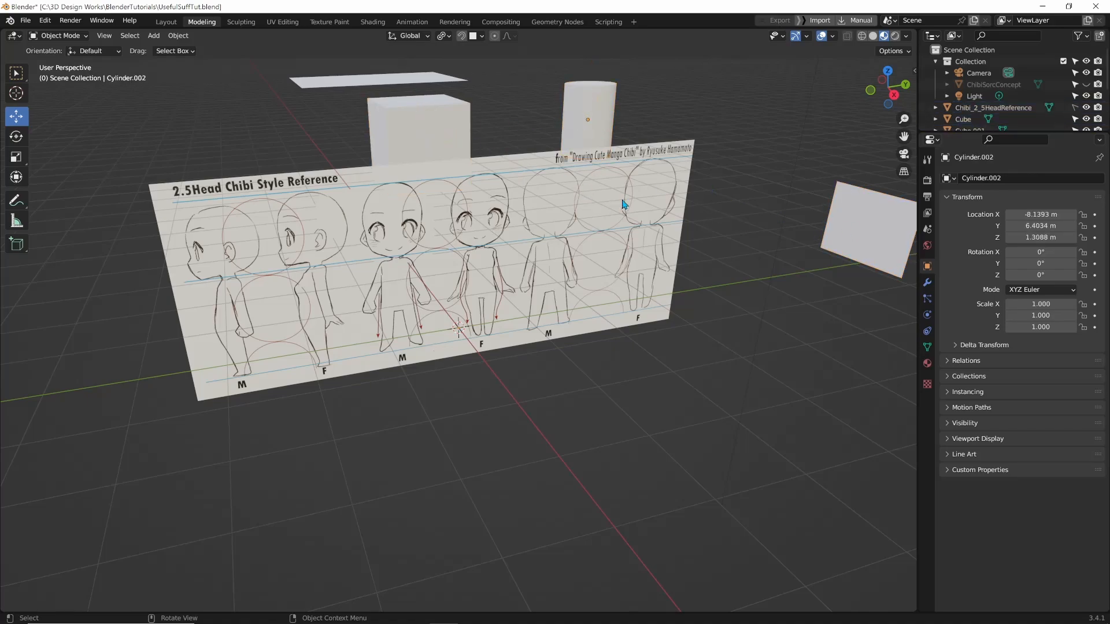
left_click(1085, 109)
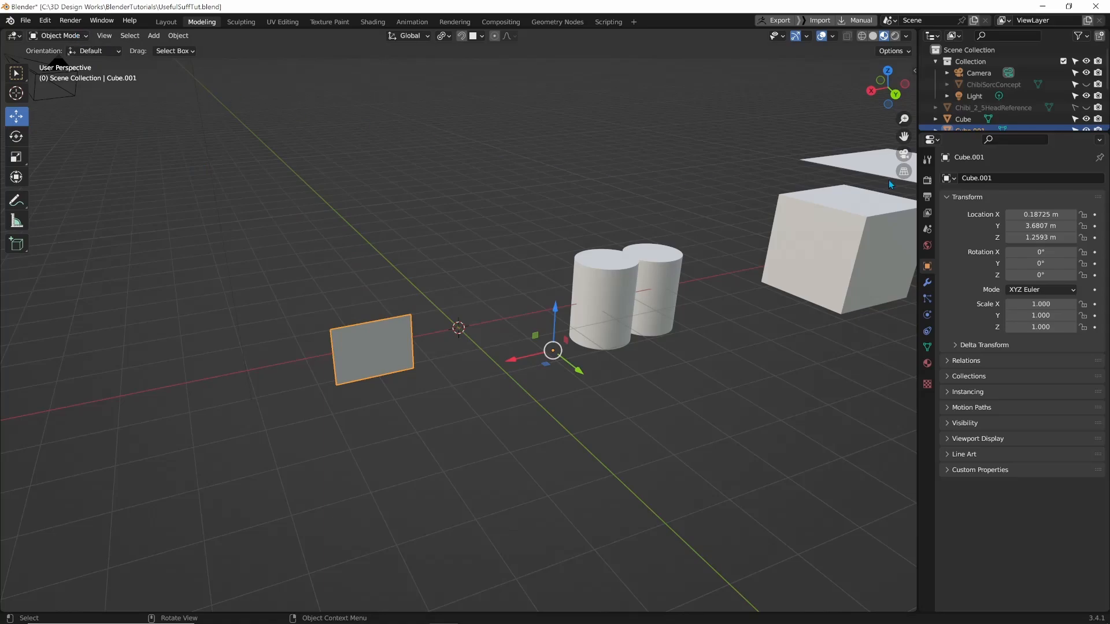
- Enable the Face Orientation overlay and inspect Cube.001 from its front and rear sides
left_click(832, 37)
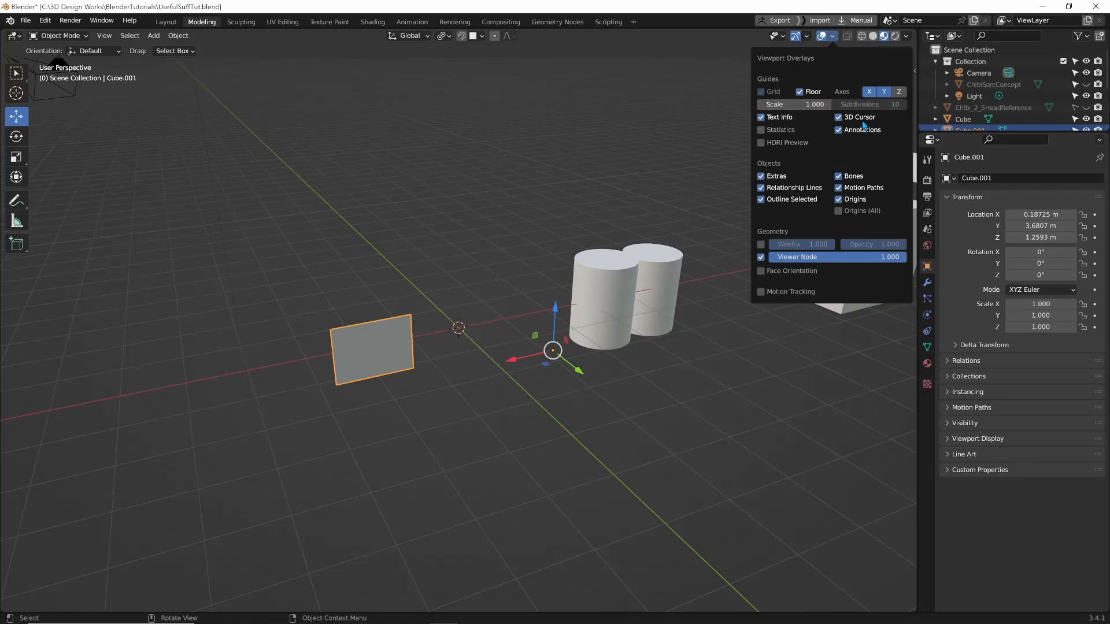
left_click(760, 270)
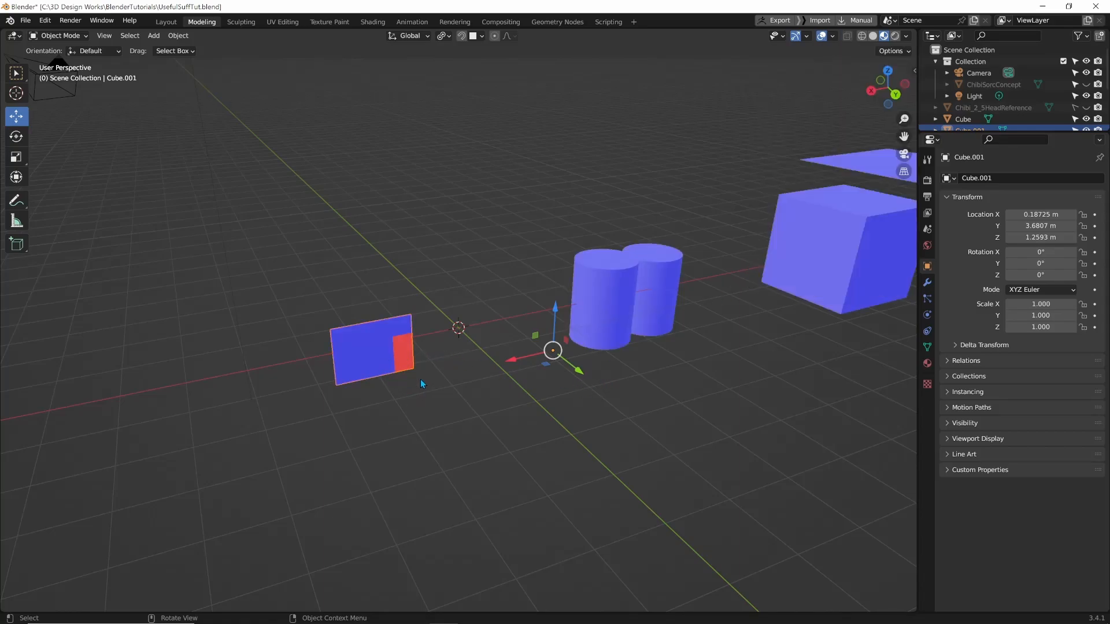
middle_click_drag(457, 357, 549, 363)
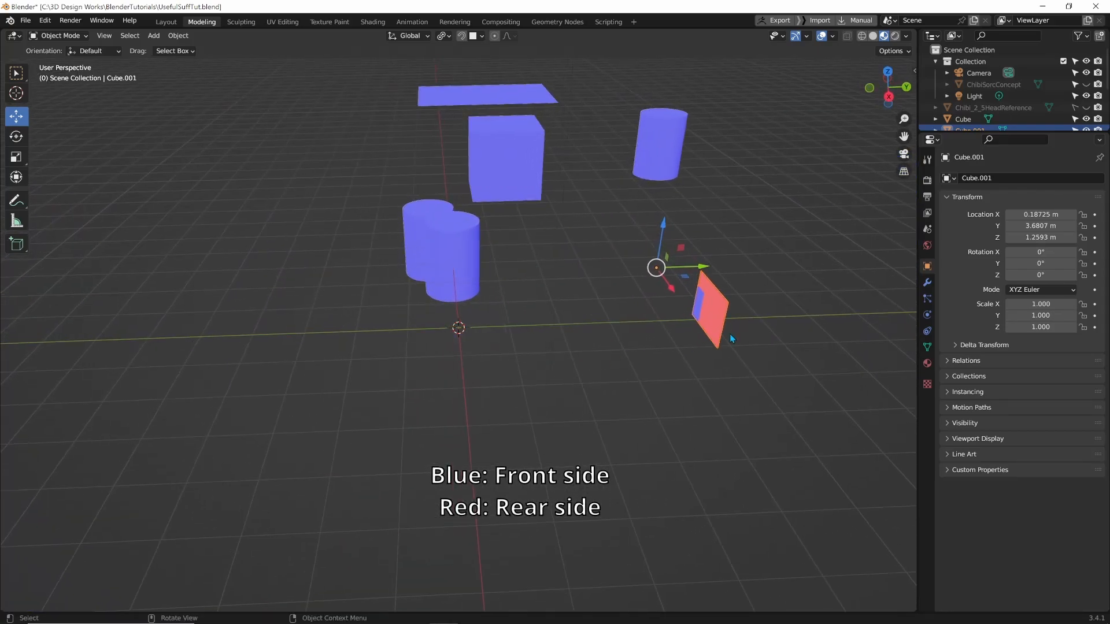
middle_click_drag(730, 334, 567, 374)
middle_click_drag(697, 254, 519, 313)
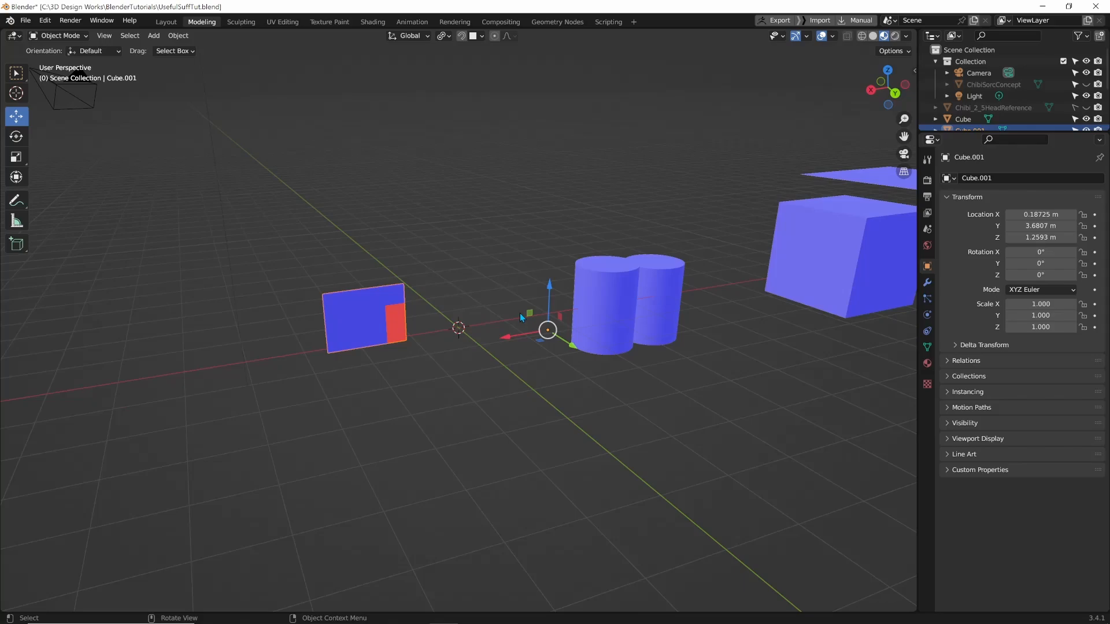
- Flip the normals of the two red, reversed faces at the edge of Cube.001 in face select mode
key("Tab")
scroll(466, 250, "up", 1)
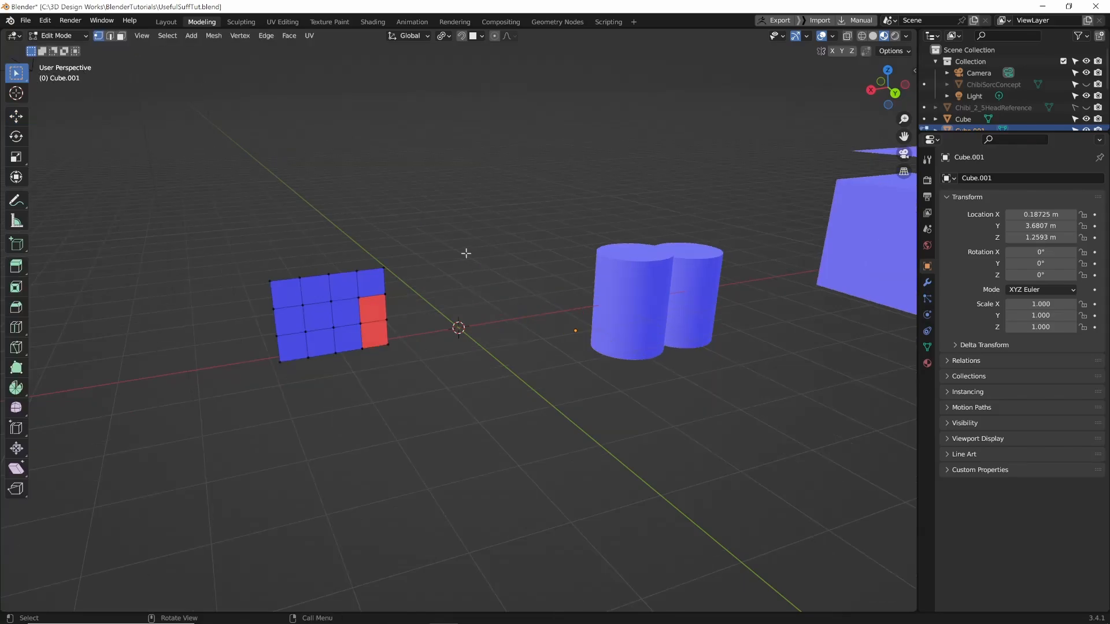
key("3")
left_click(378, 338)
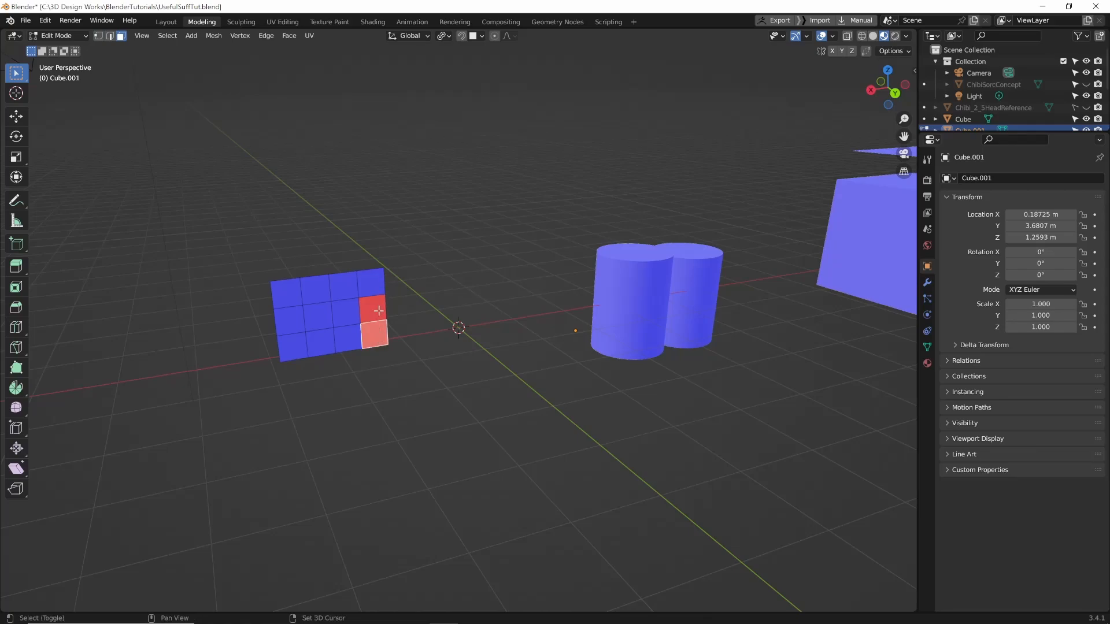
left_click(379, 310, "shift")
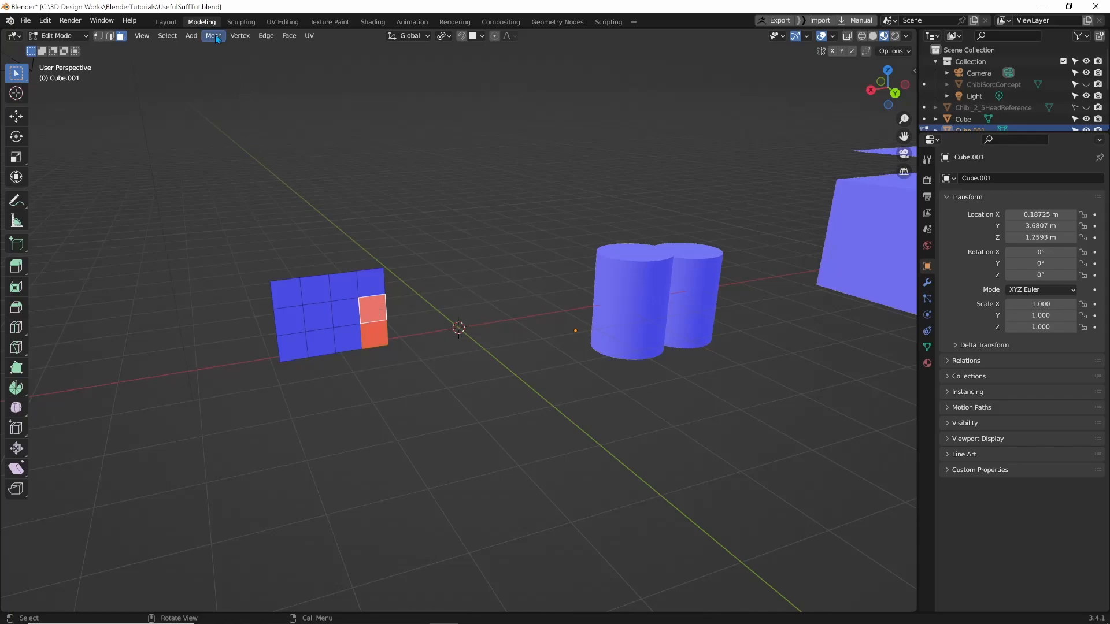
left_click(165, 22)
left_click(202, 22)
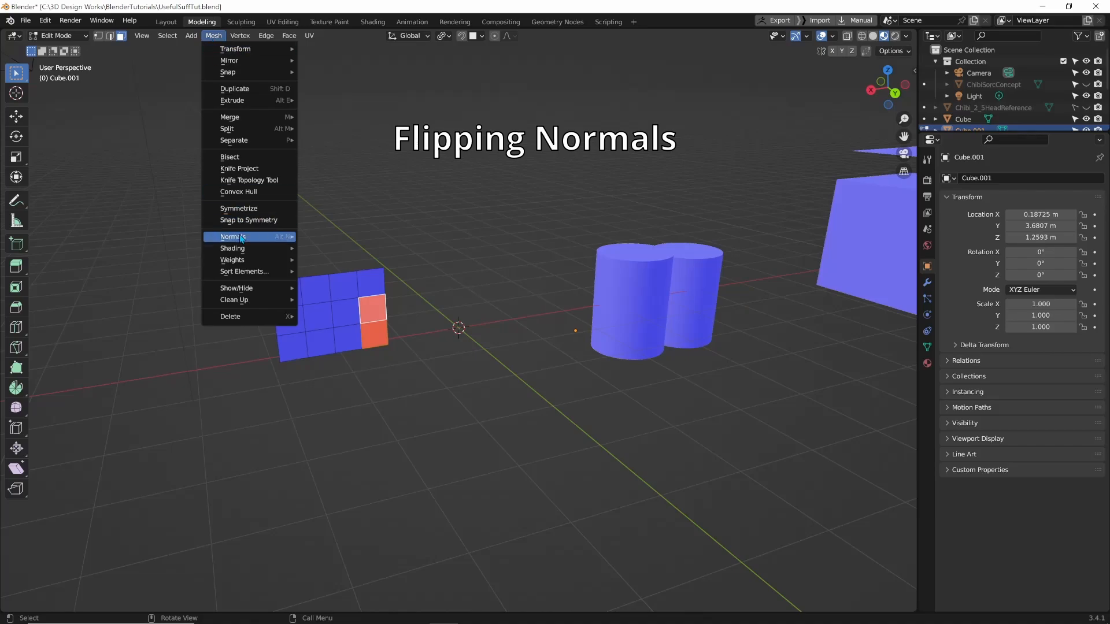
mouse_move(249, 237)
left_click(320, 237)
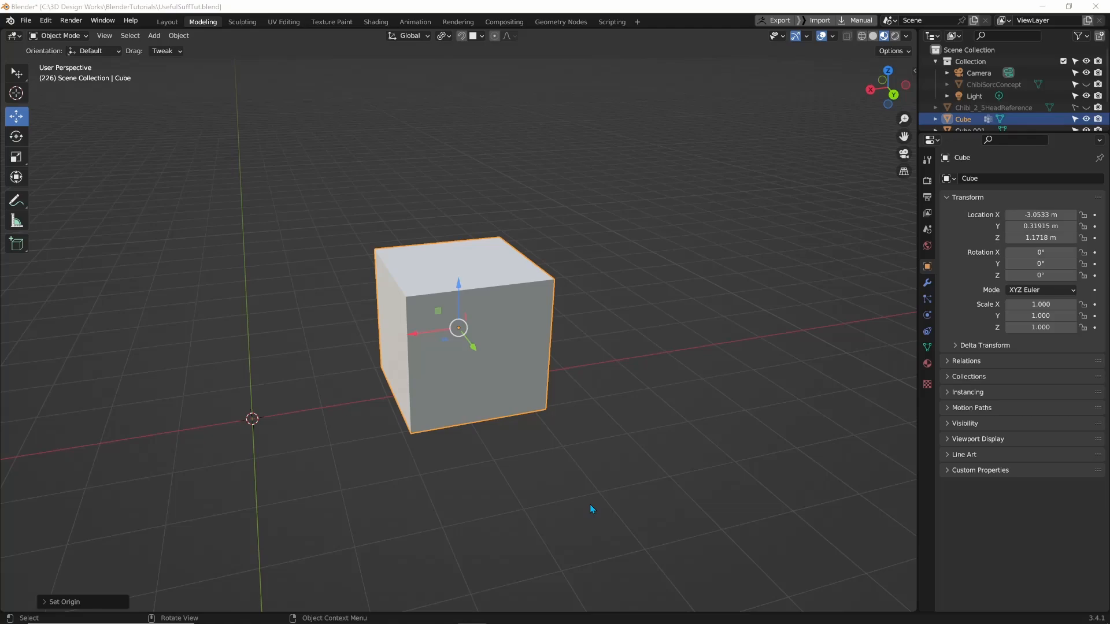
- Set the Cube's origin to its selected top corner vertex in Edit Mode and return to Object Mode
key("Tab")
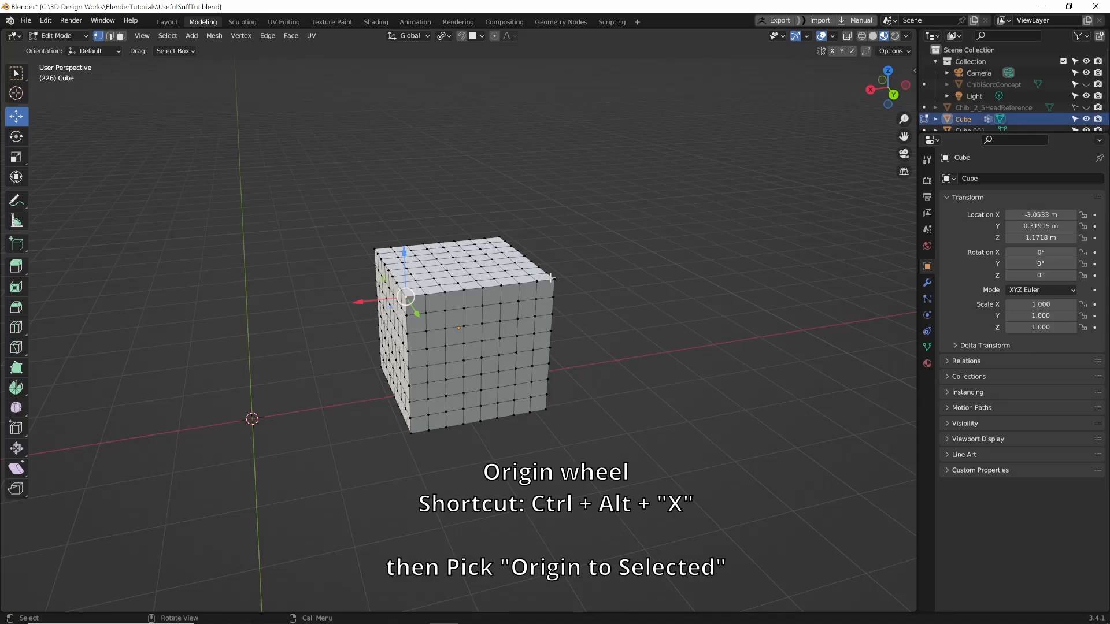
key("ctrl+alt+x")
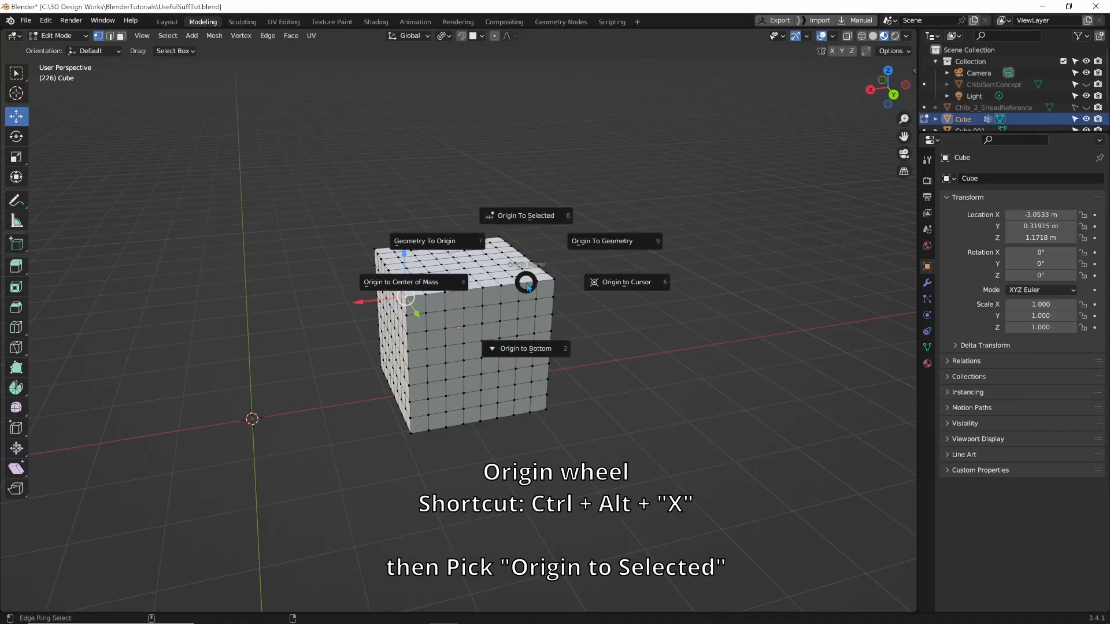
left_click(515, 217)
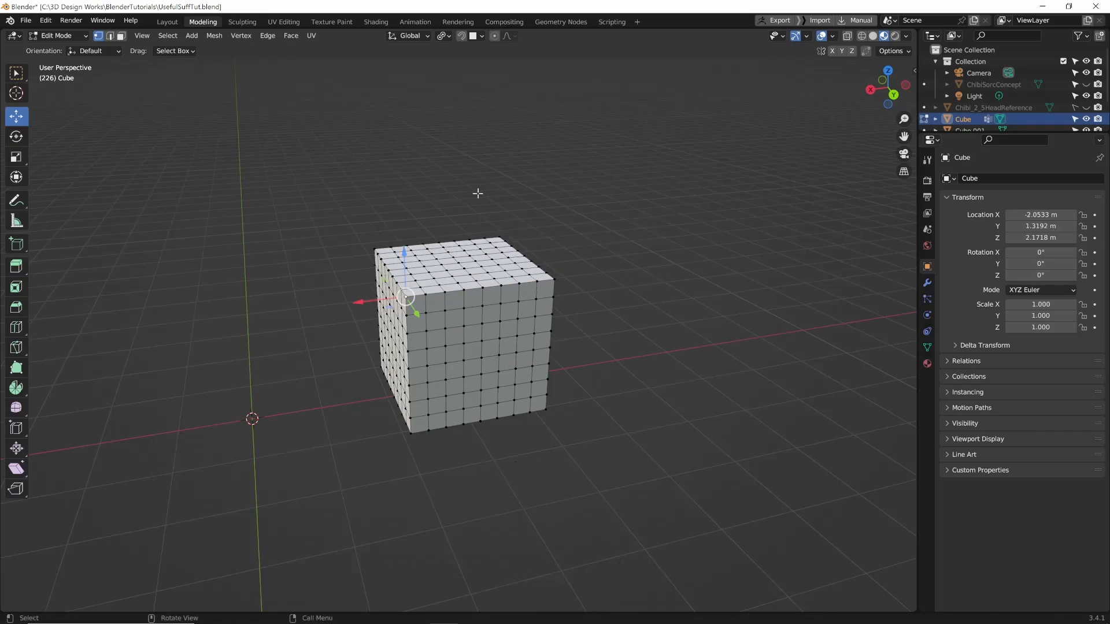
key("ctrl+Tab")
key("4")
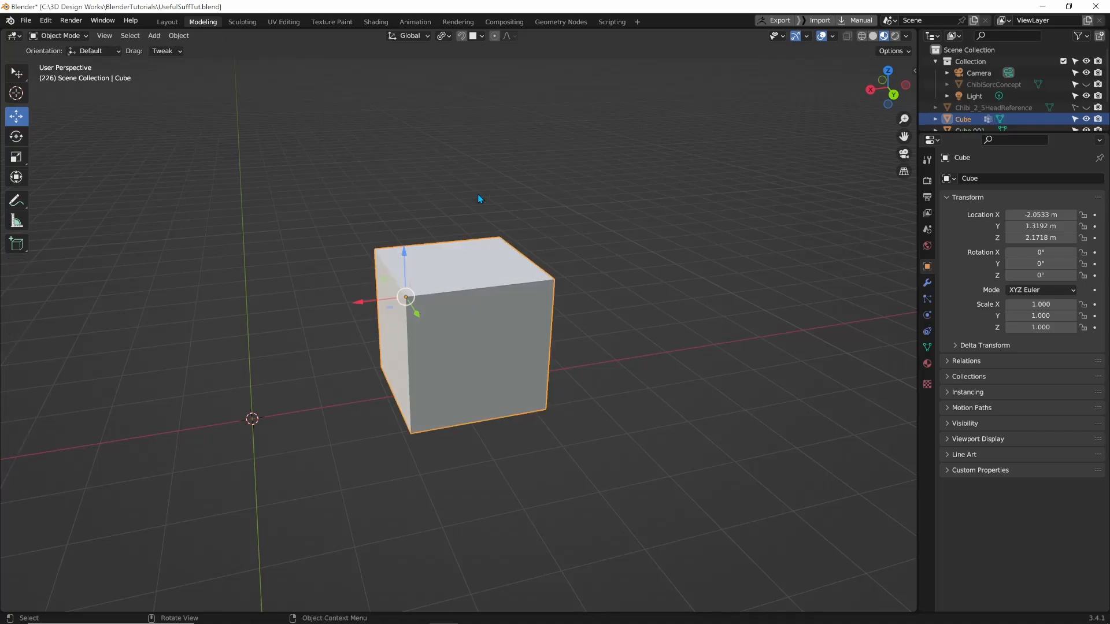
- Move the Cube to about X -1.95 m, Y 1.12 m, and set its origin to its center of mass
left_click_drag(418, 317, 371, 295)
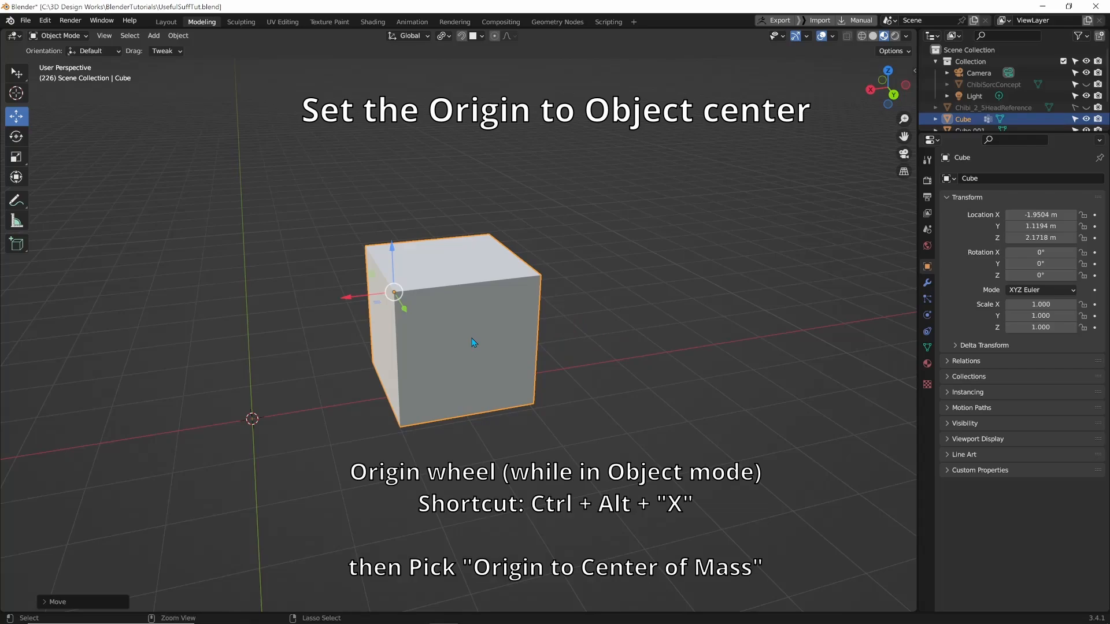
key("ctrl+alt+x")
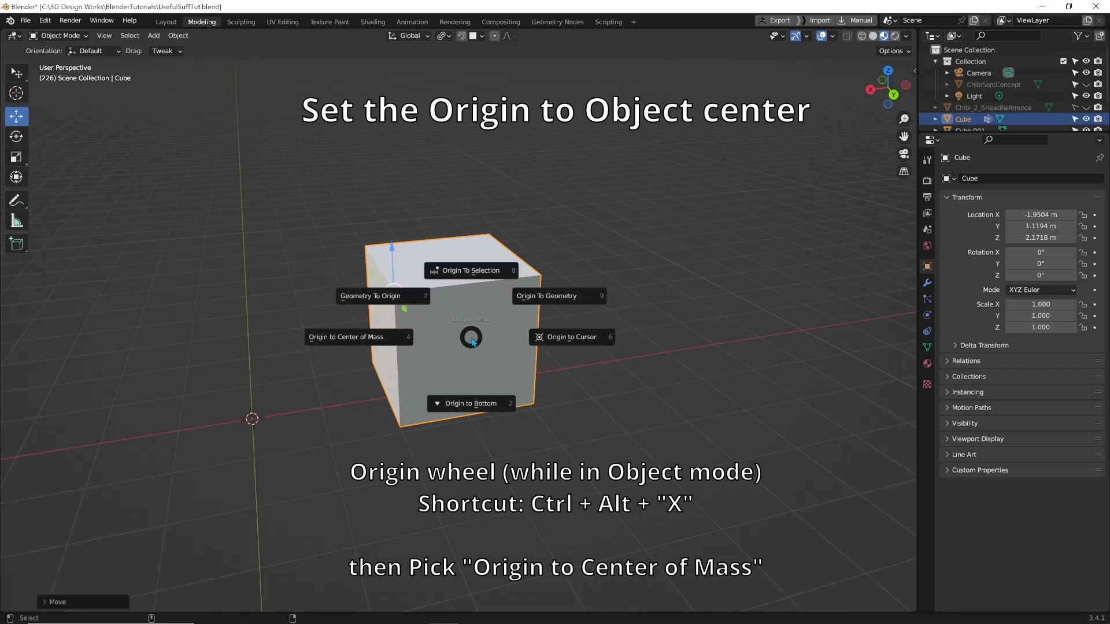
left_click(377, 344)
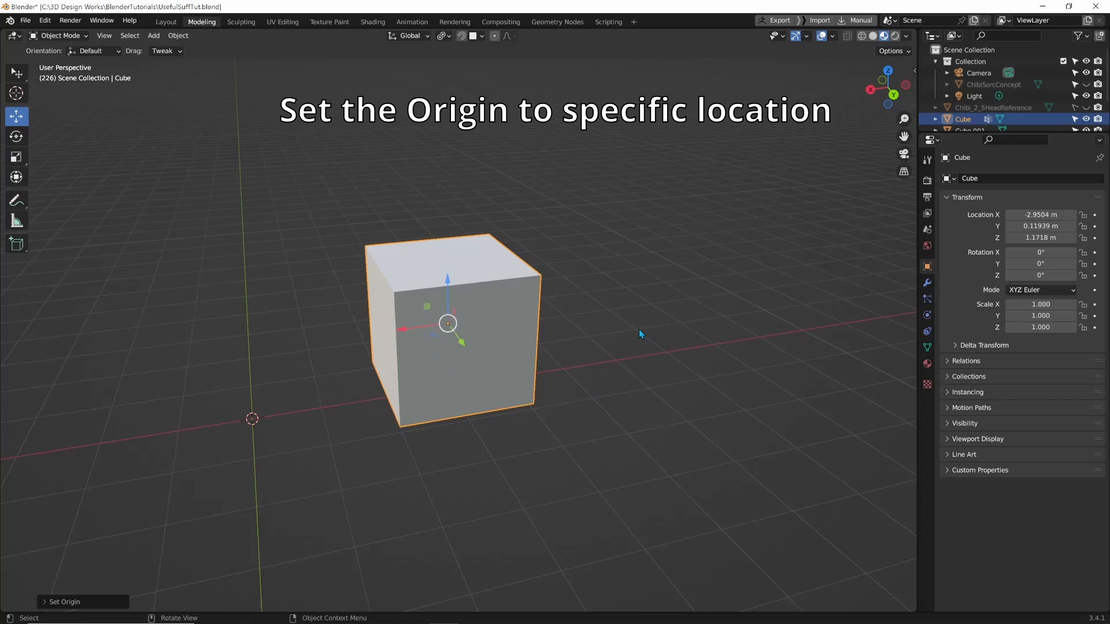
- Place the 3D cursor beside the Cube at about X -6.06, Y 1.00, Z 1.95 m, and set the Cube's origin to the cursor
left_click(16, 93)
left_click_drag(326, 449, 668, 271)
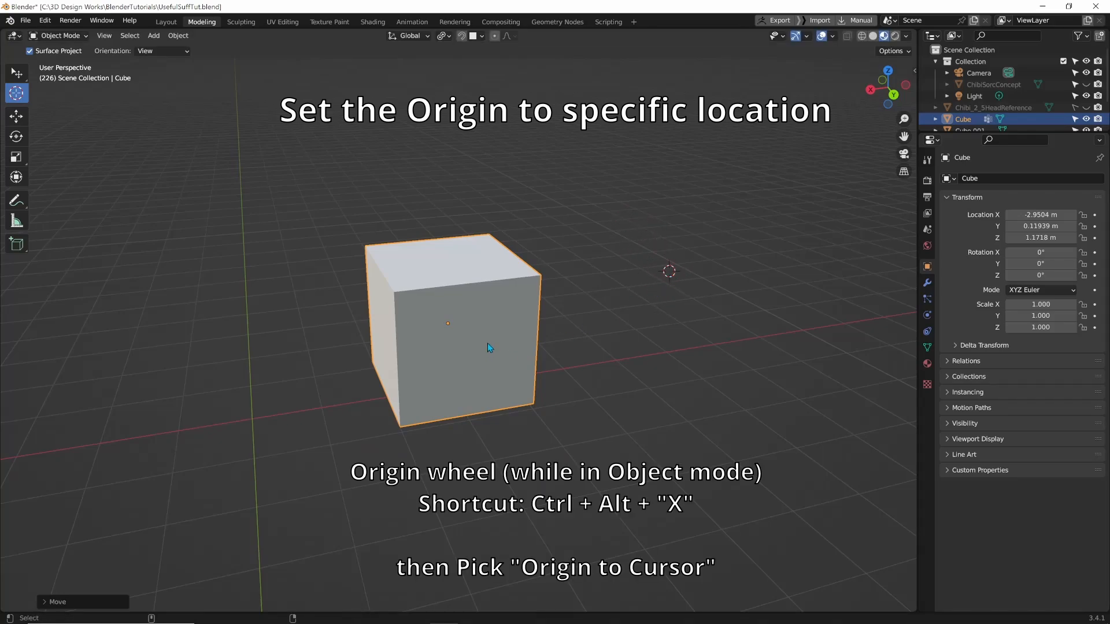
key("ctrl+alt+x")
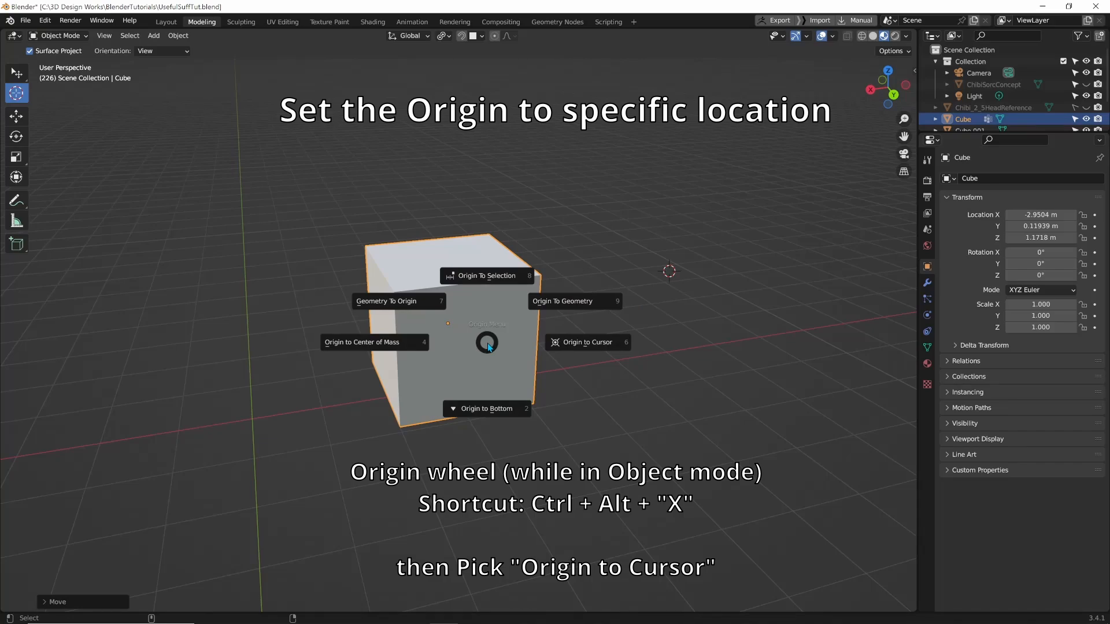
left_click(580, 341)
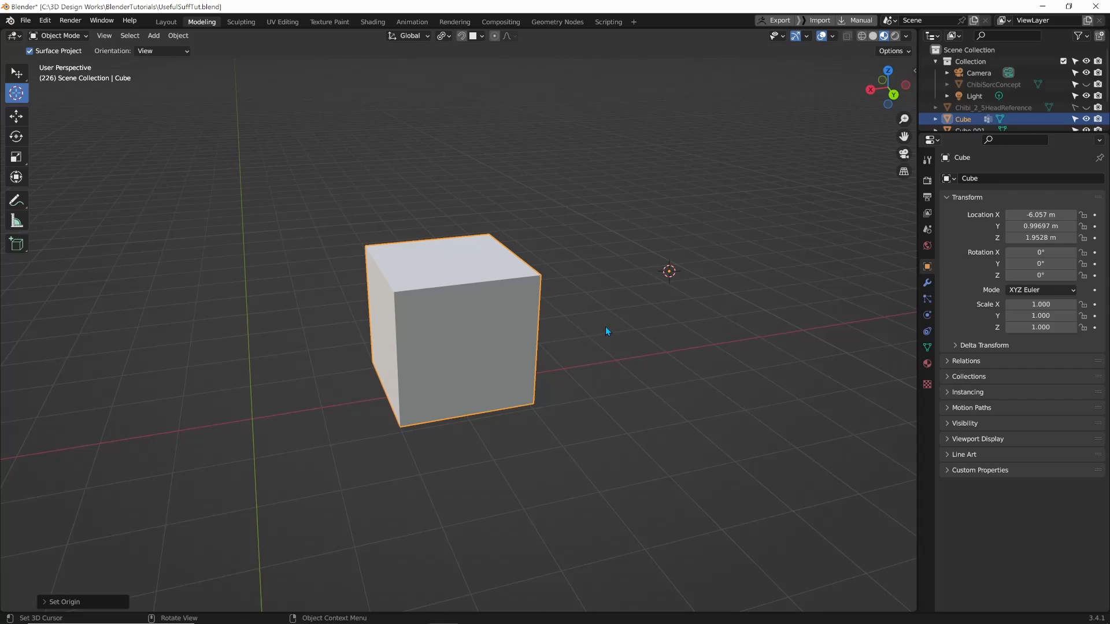
left_click(16, 116)
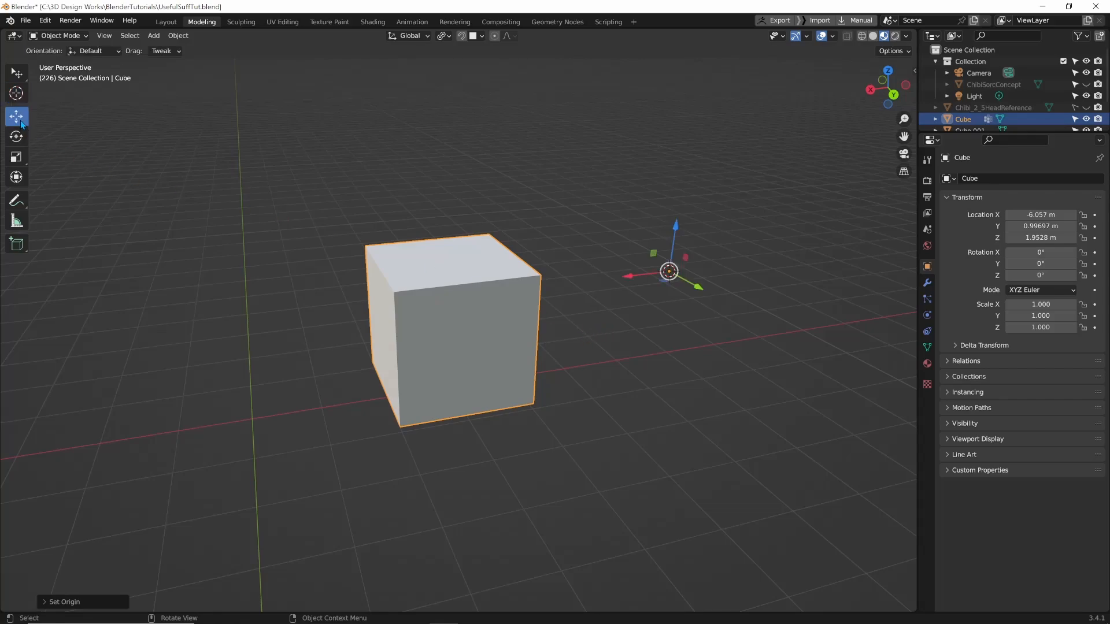
- Select five individual faces spread across the front side of the Cube in face select mode
middle_click_drag(630, 311, 640, 316)
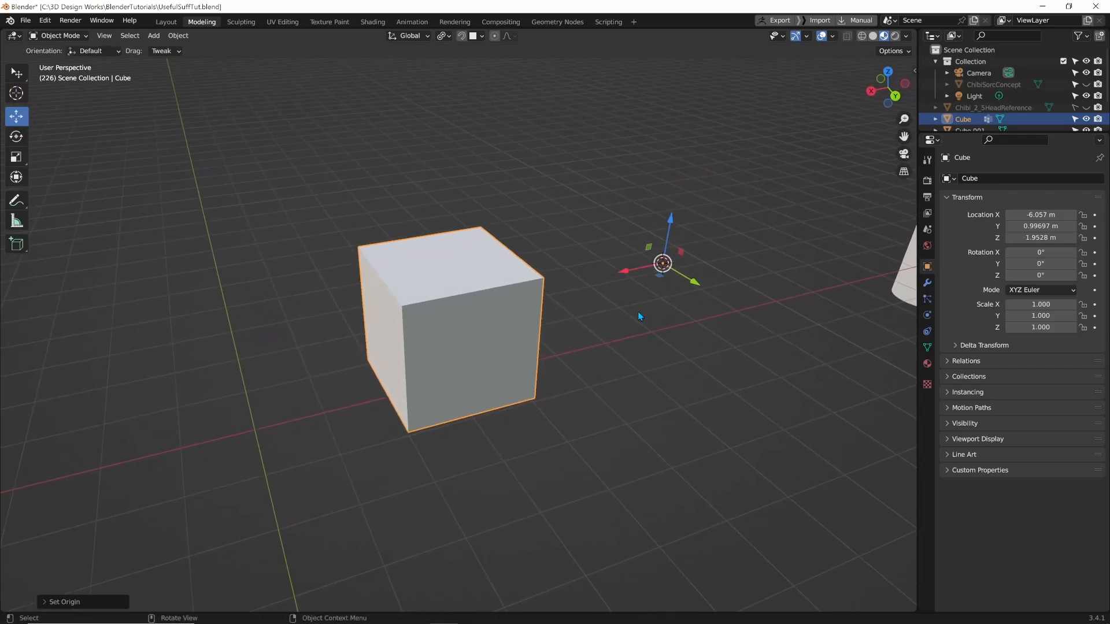
key("Home")
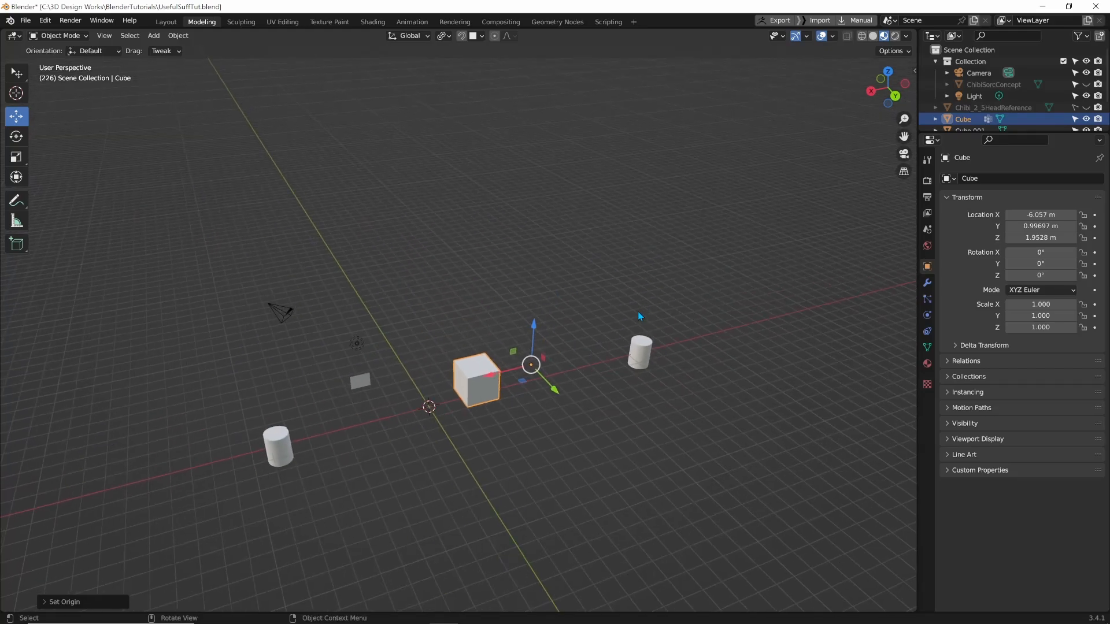
scroll(637, 311, "up", 3)
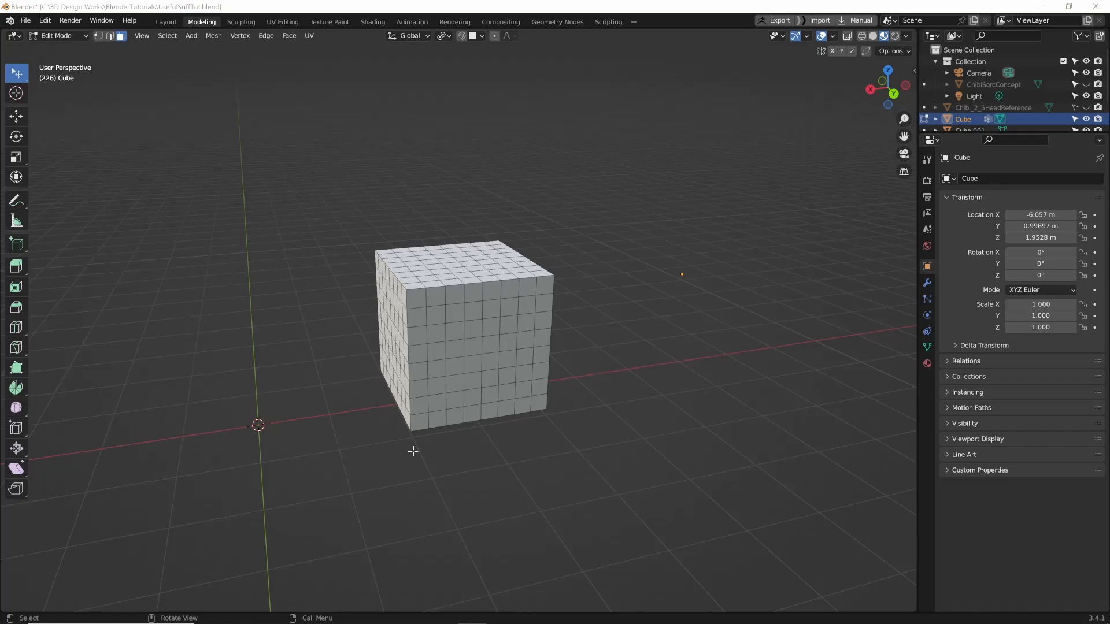
left_click(542, 340)
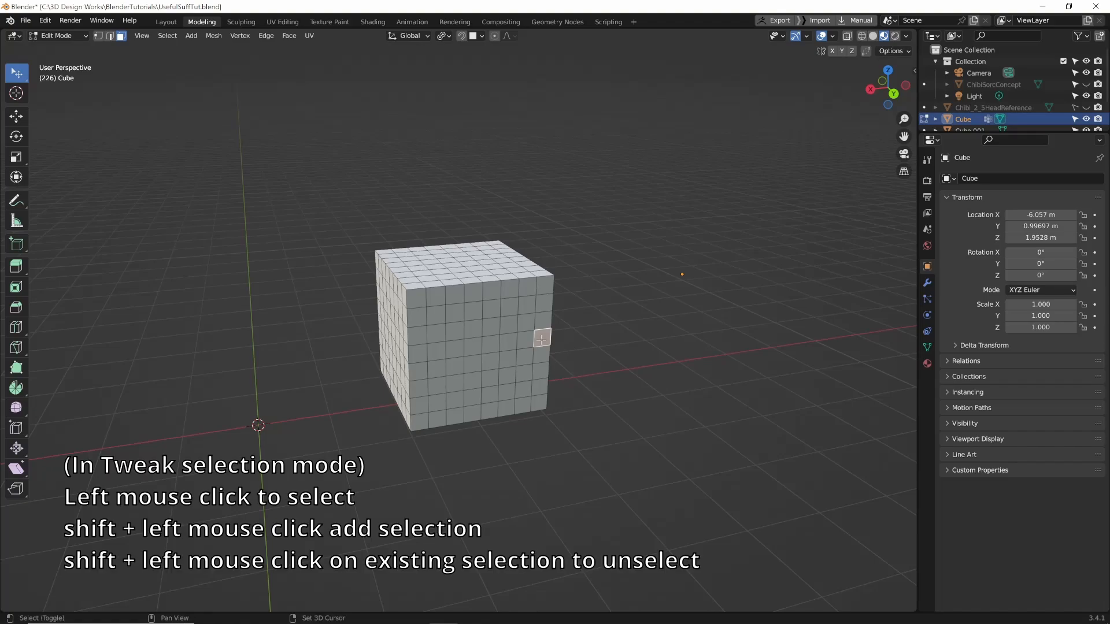
left_click(543, 320, "shift")
left_click(509, 325, "shift")
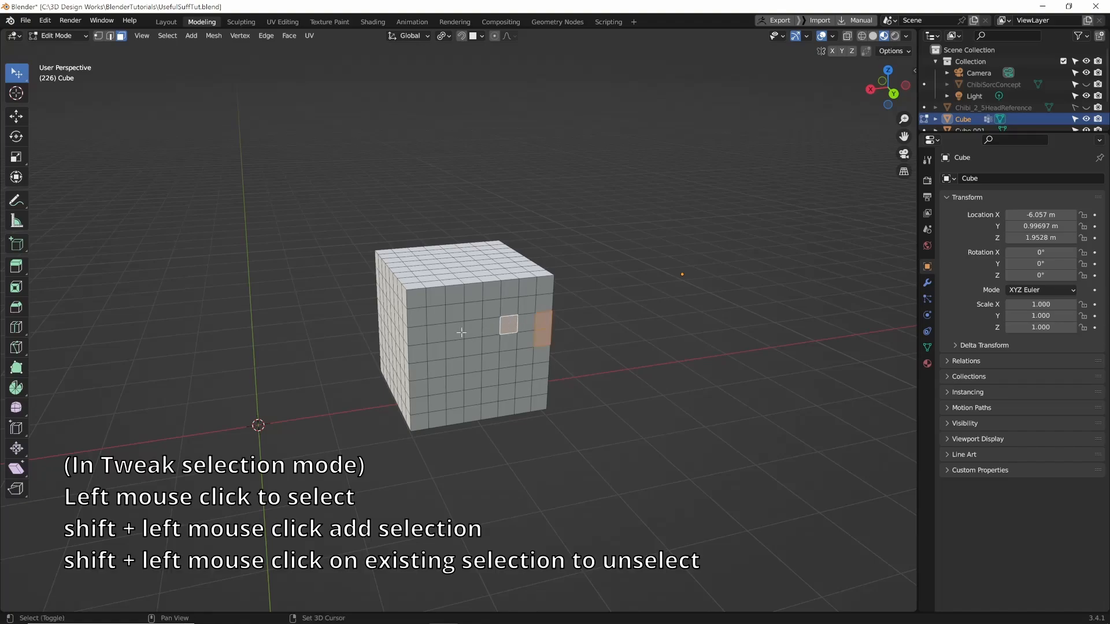
left_click(454, 331, "shift")
left_click(473, 363, "shift")
- Deselect four of the five faces on the Cube's front side, keeping only the lower one at its right edge
left_click(510, 325, "shift")
left_click(543, 322, "shift")
left_click(452, 332, "shift")
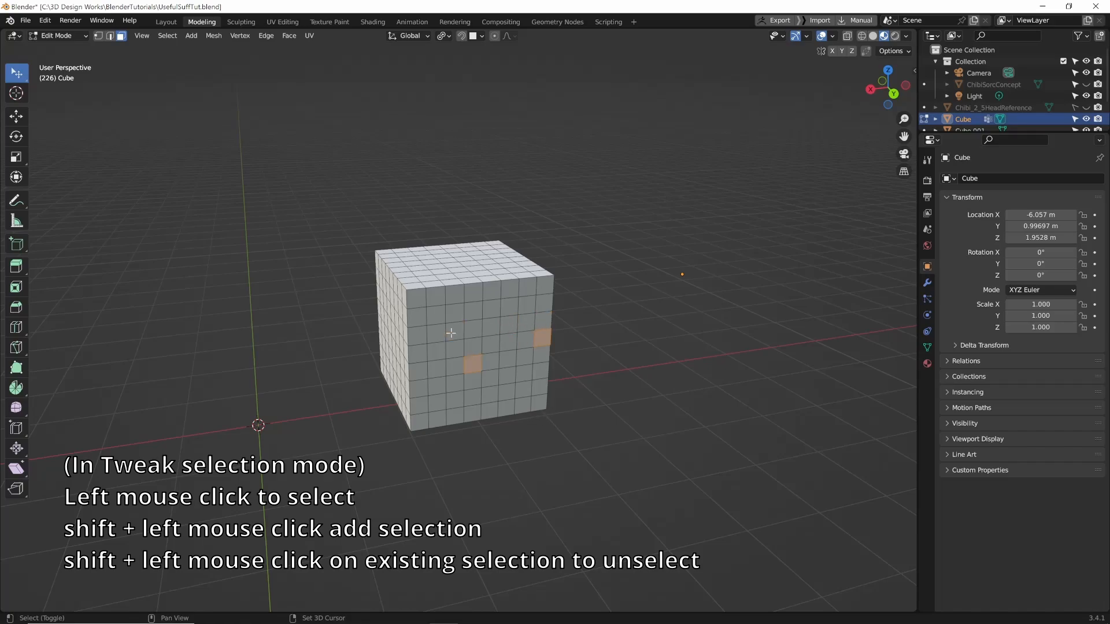
left_click(474, 363, "shift")
- Add seven more faces in the upper half of the Cube's front side to the selection
left_click(474, 345, "shift")
left_click(491, 327, "shift")
left_click(508, 326, "shift")
left_click(527, 305, "shift")
left_click(509, 307, "shift")
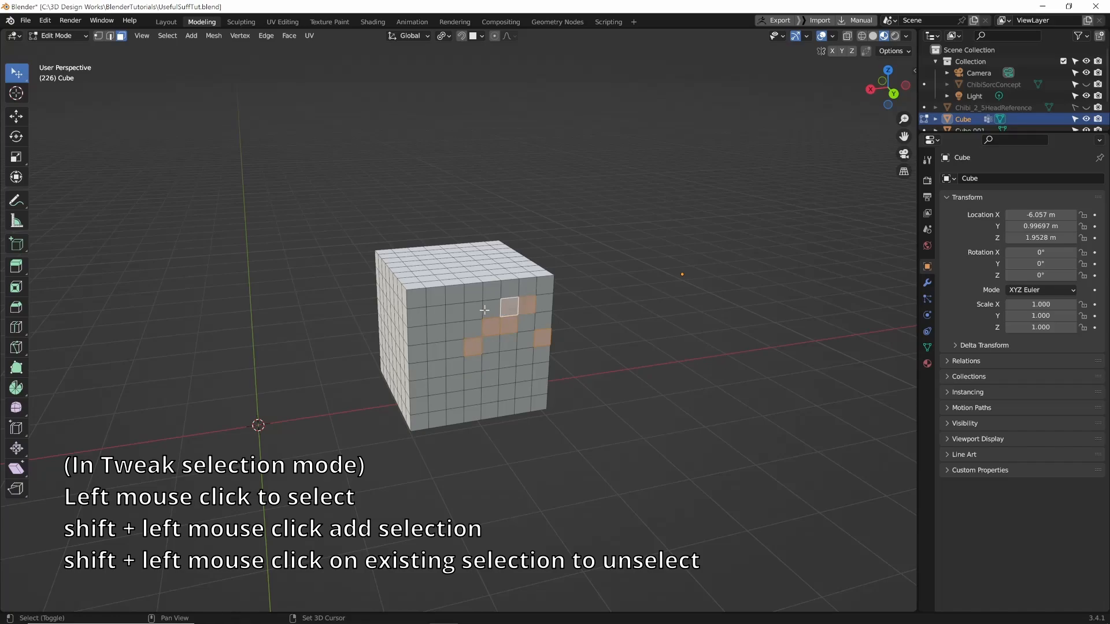
left_click(488, 309, "shift")
left_click(454, 312, "shift")
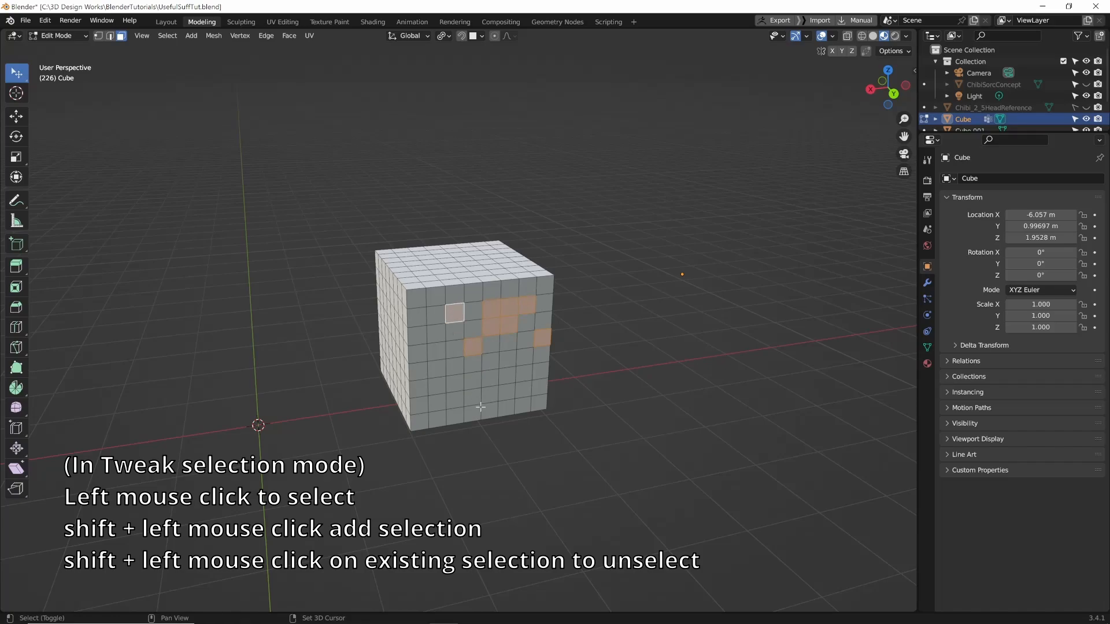
- Remove four faces from the selection one by one and clear the remaining face selection
double_click(473, 349, "shift")
double_click(492, 330, "shift")
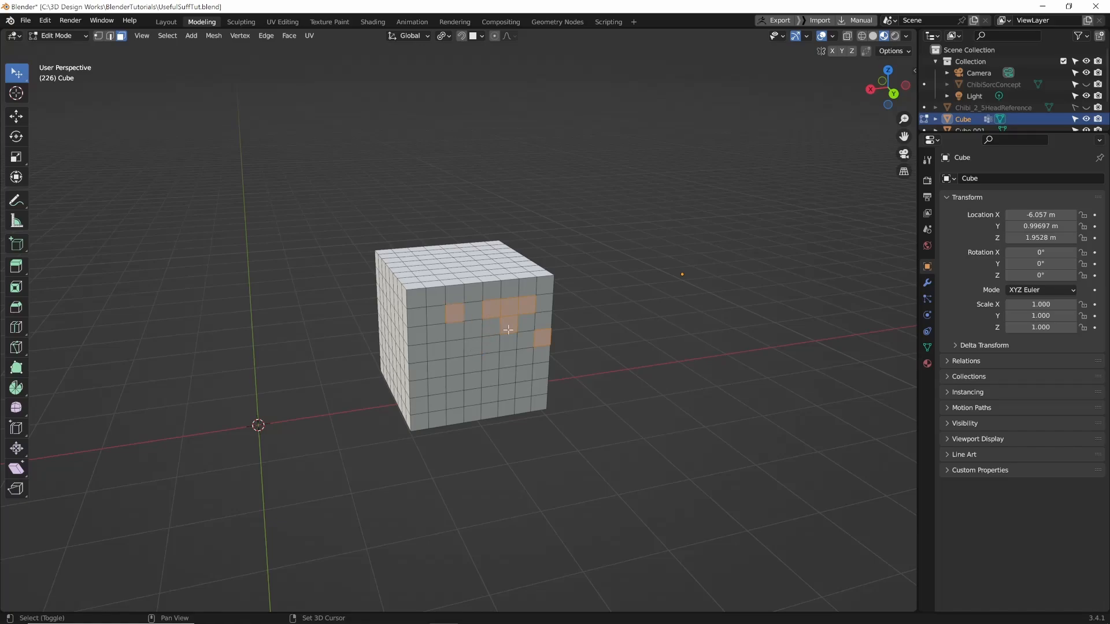
double_click(508, 329, "shift")
double_click(507, 308, "shift")
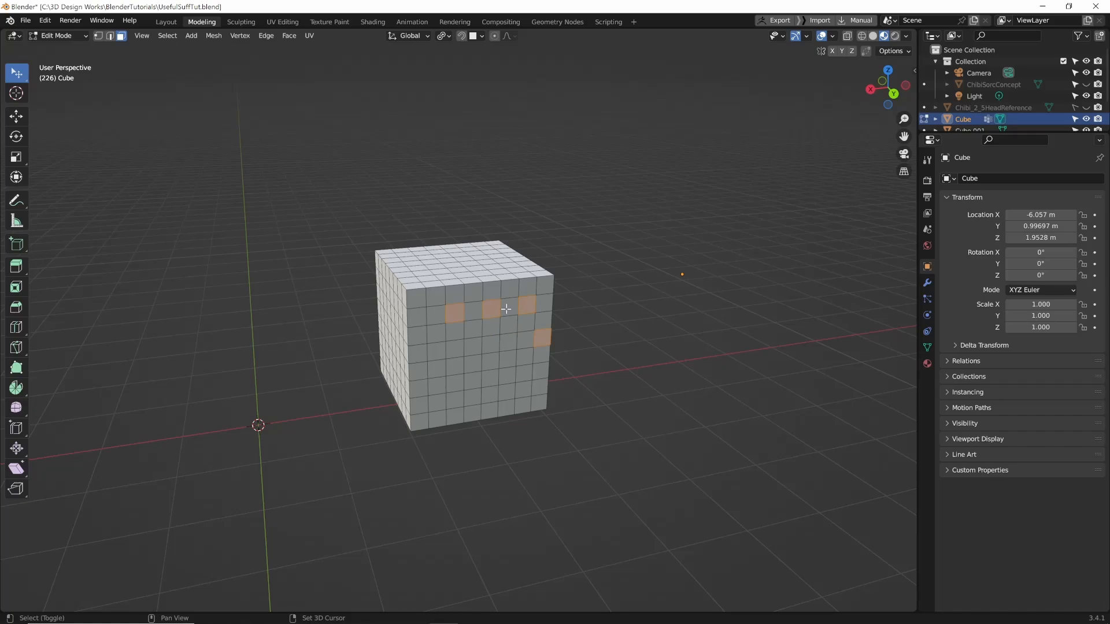
left_click(607, 356)
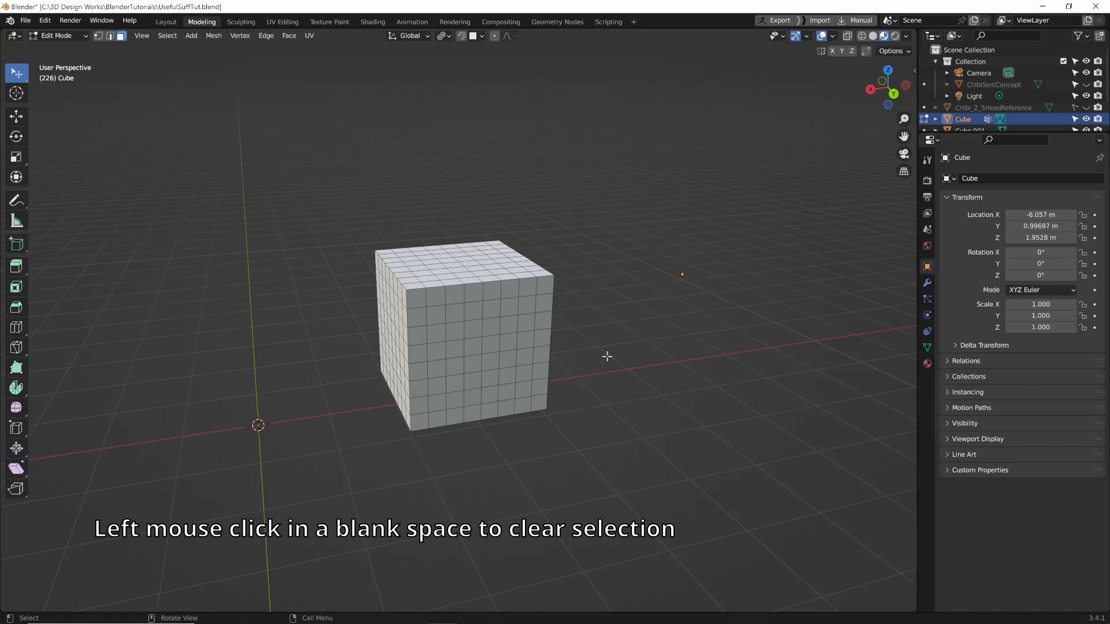
- In edge select mode, select one horizontal and two neighbouring vertical edge loops through the middle of the Cube's front side
scroll(607, 356, "up", 1)
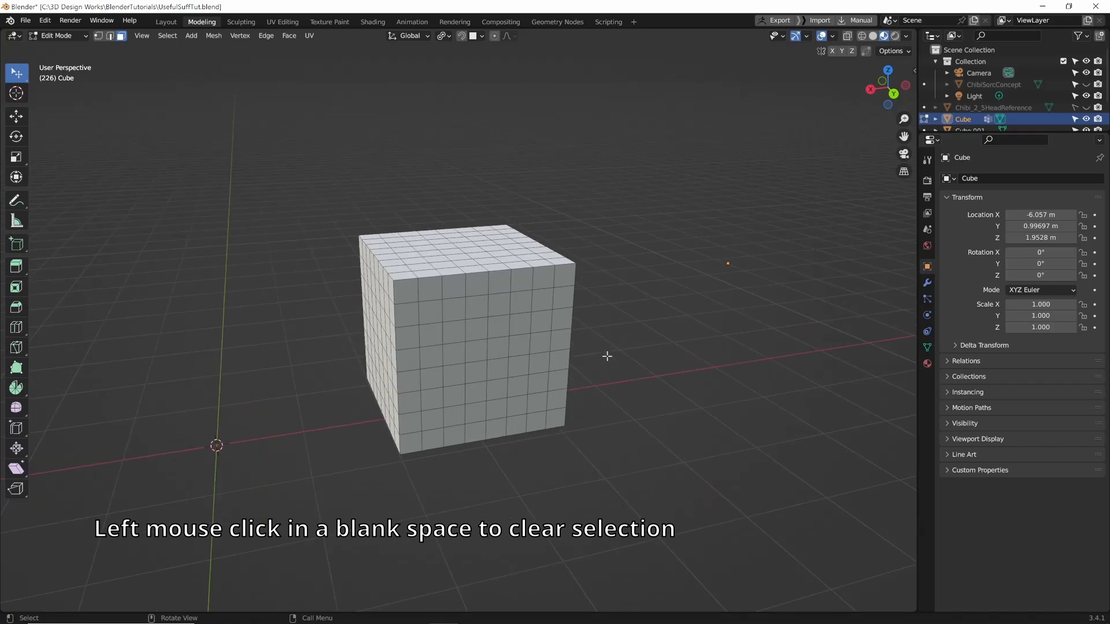
key("2")
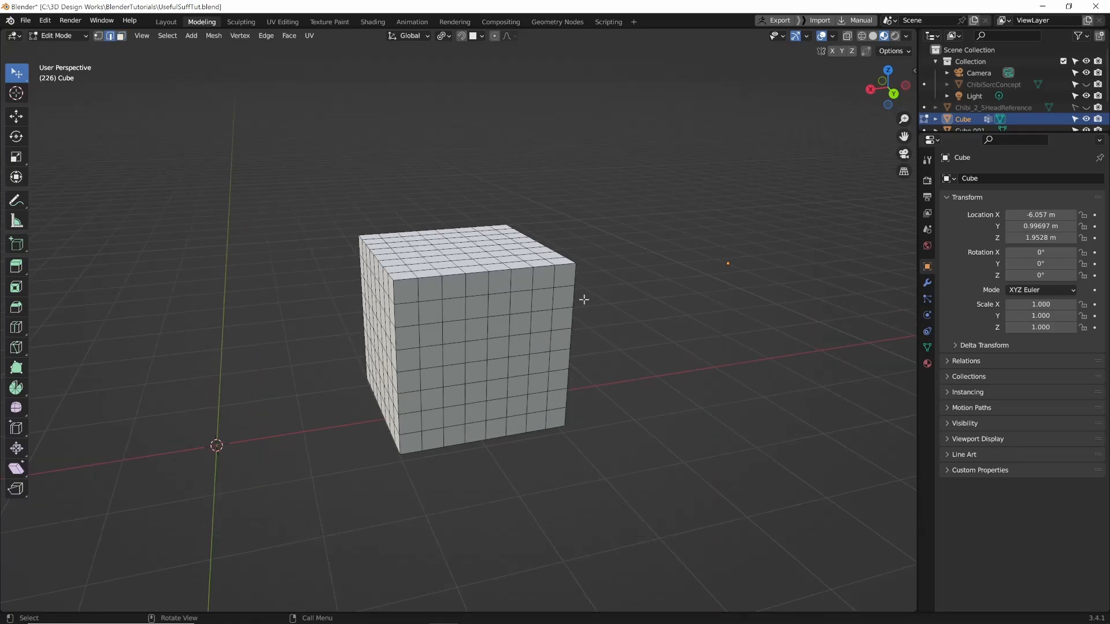
left_click(500, 336, "alt")
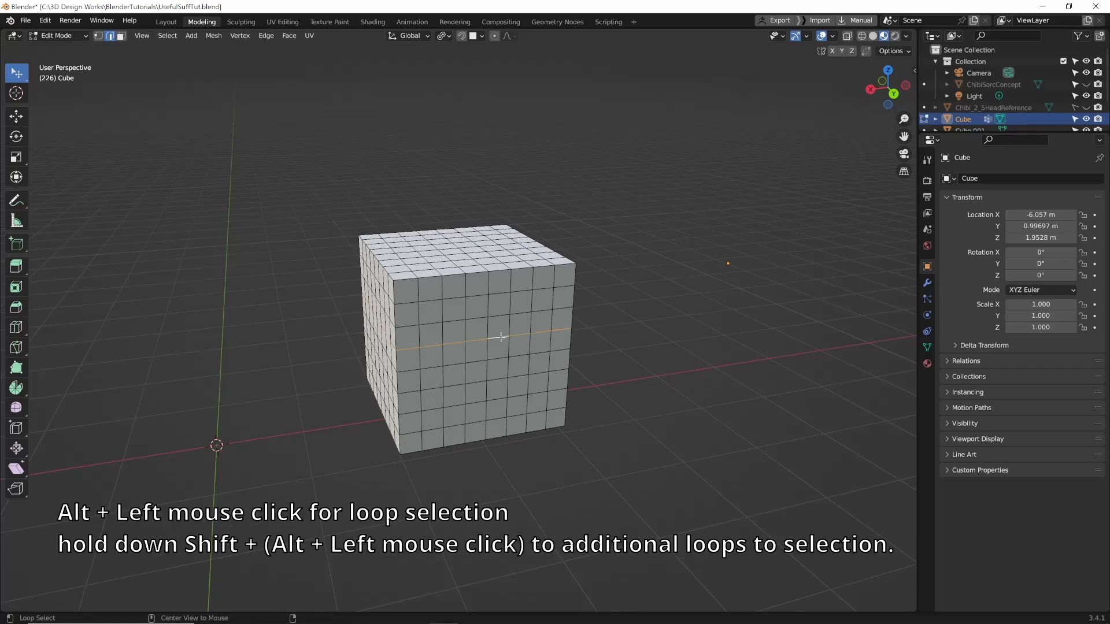
left_click(510, 325, "alt")
left_click(479, 340, "alt")
left_click(487, 327, "alt+shift")
left_click(508, 325, "alt+shift")
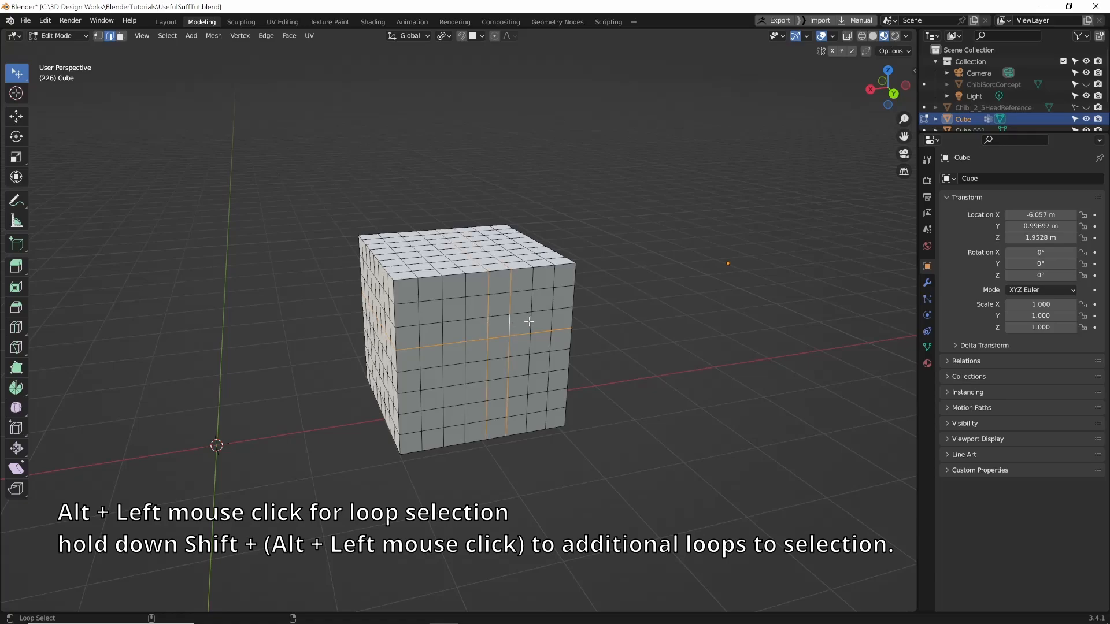
- In face select mode, select the horizontal and the vertical face loop through the front side's central face, clearing the selection after each
key("3")
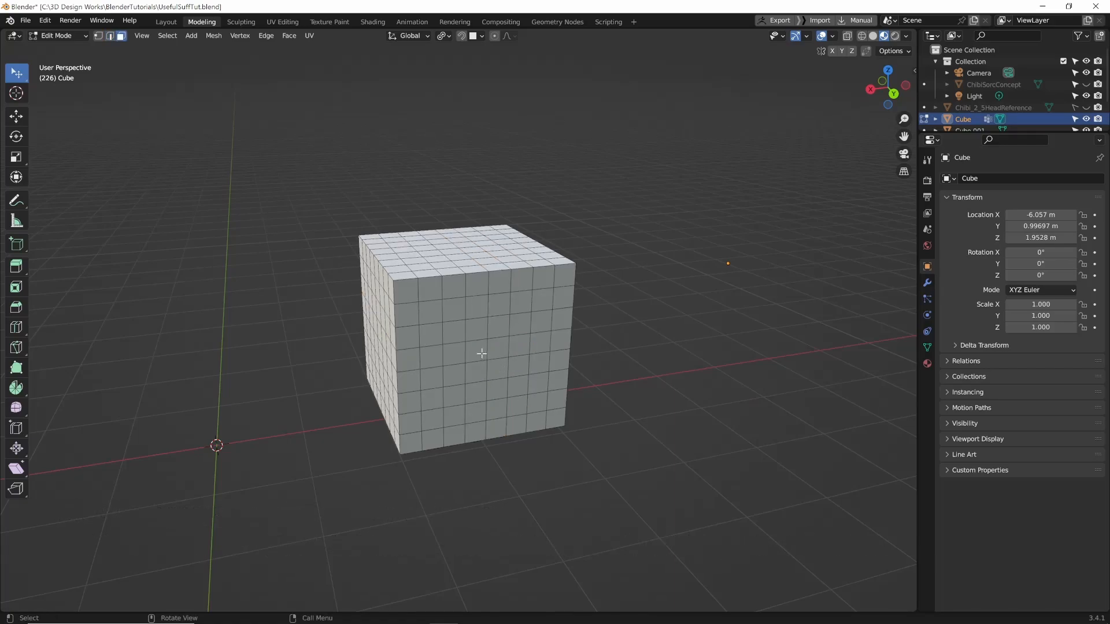
scroll(481, 353, "up", 2)
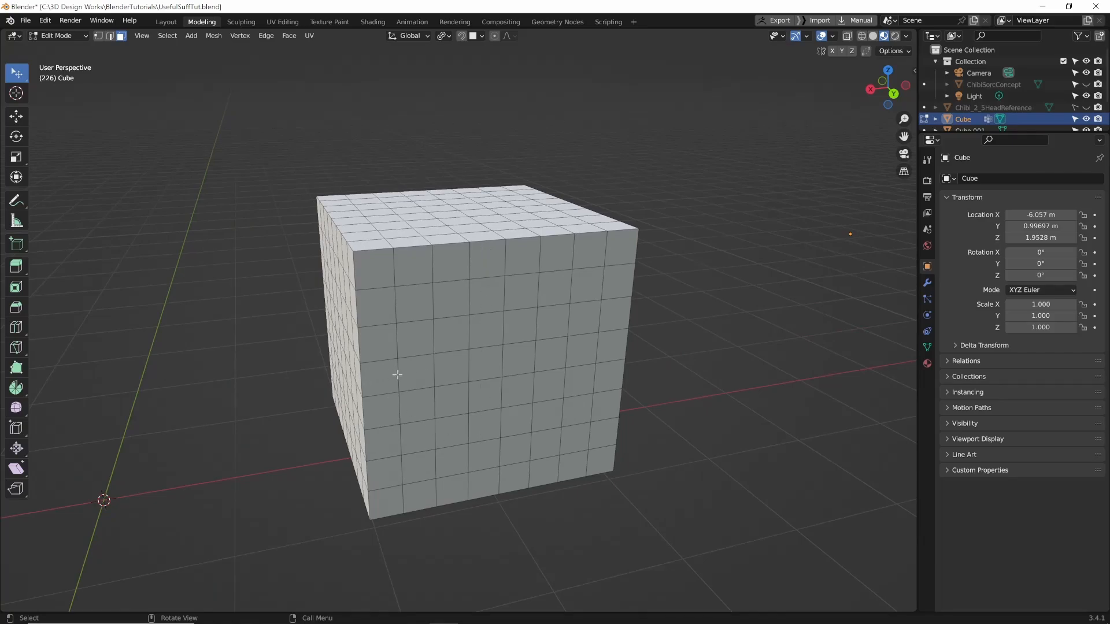
left_click(486, 362)
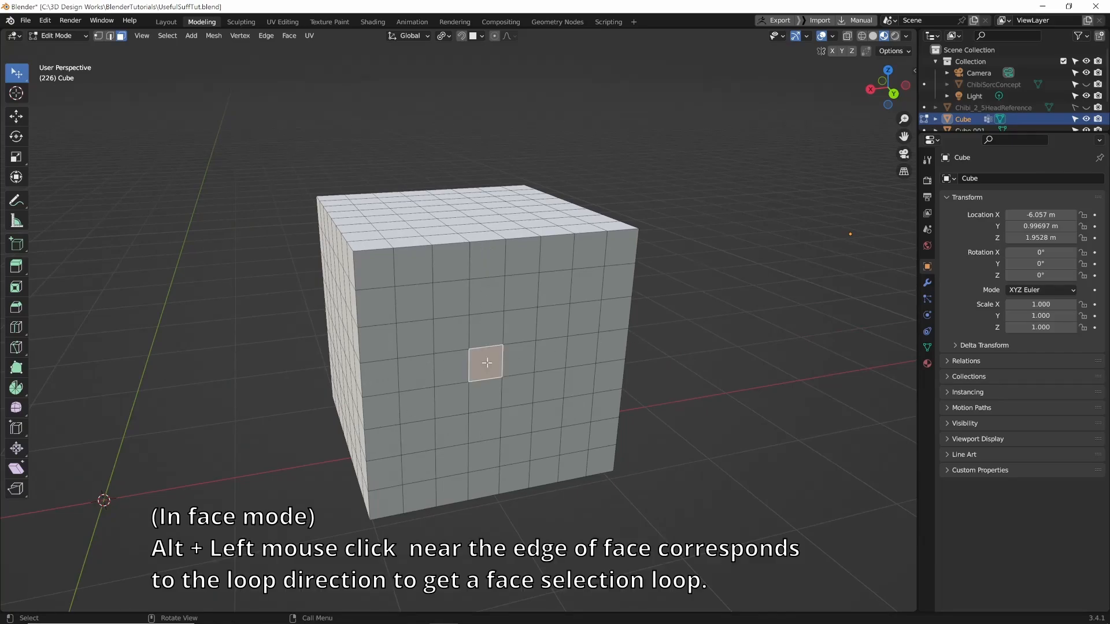
left_click(716, 371)
left_click(500, 361, "alt")
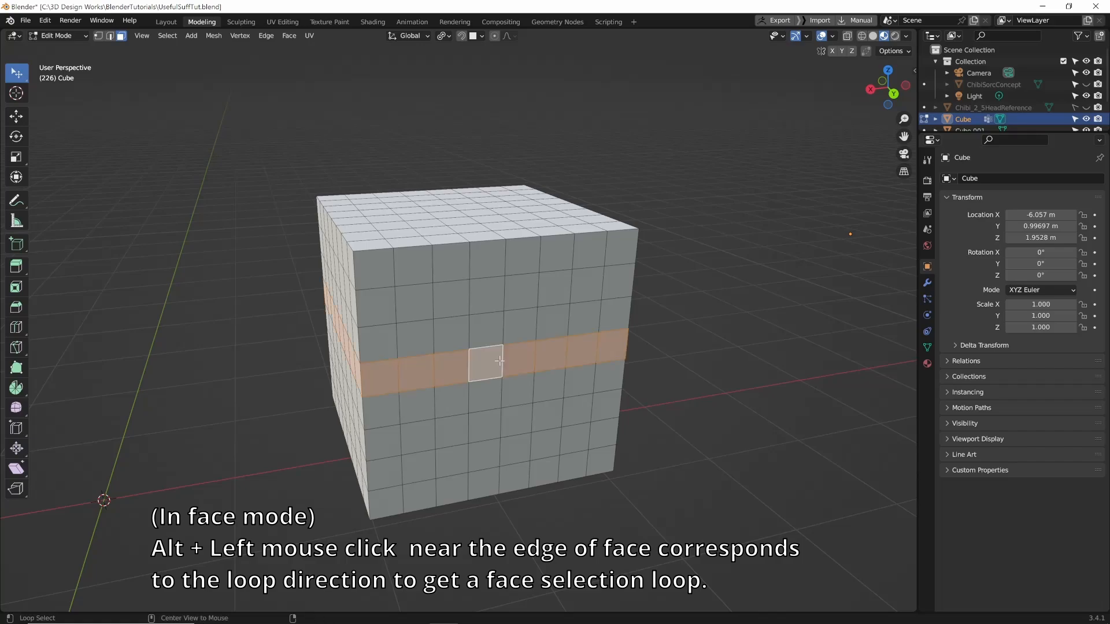
left_click(647, 369)
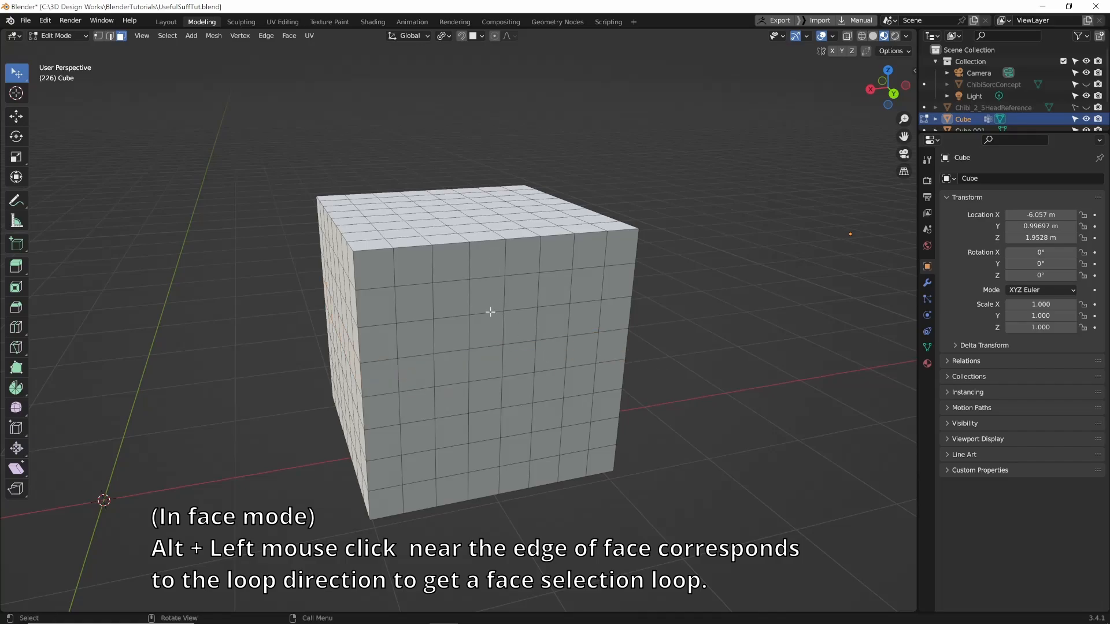
left_click(487, 352, "alt")
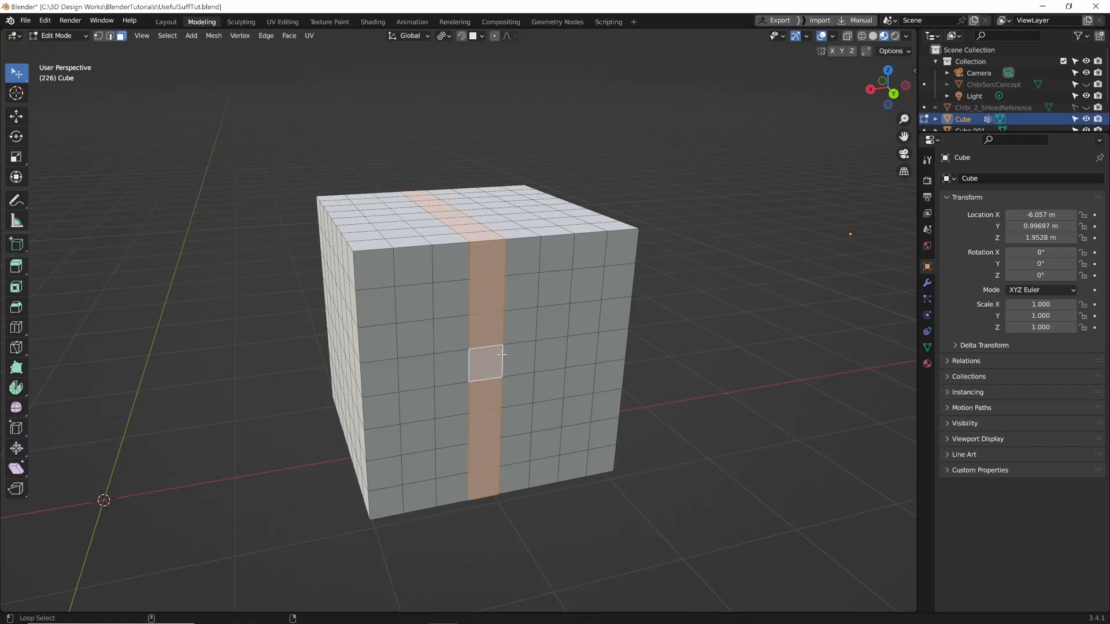
key("alt+a")
- Select a two-by-two block of faces in the middle of the Cube's front side
left_click(491, 360)
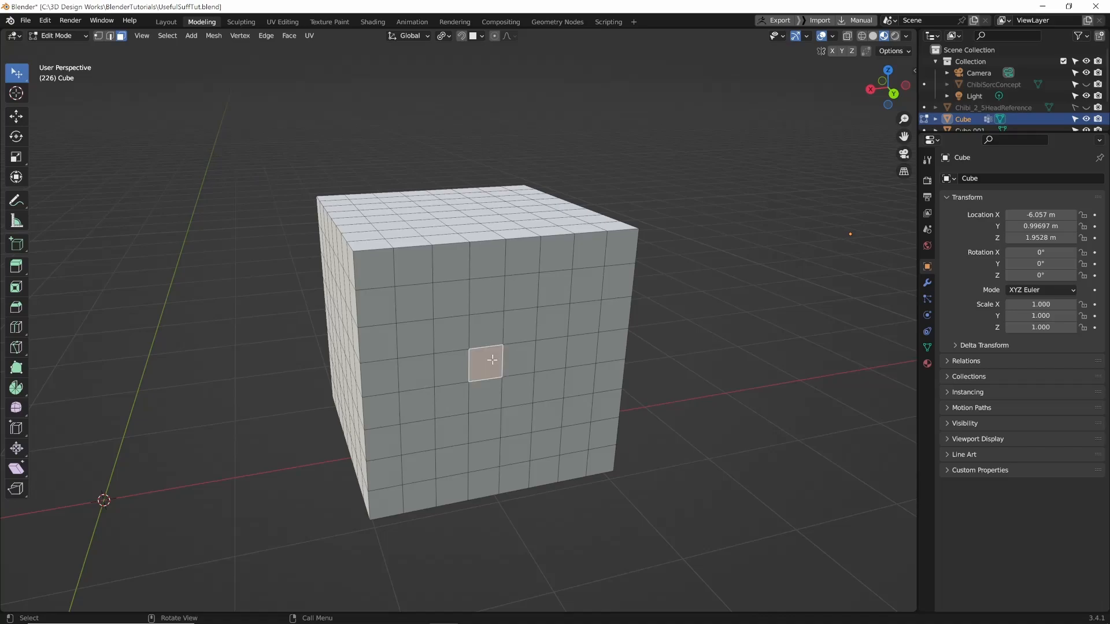
left_click(481, 333, "ctrl")
left_click(511, 334, "ctrl")
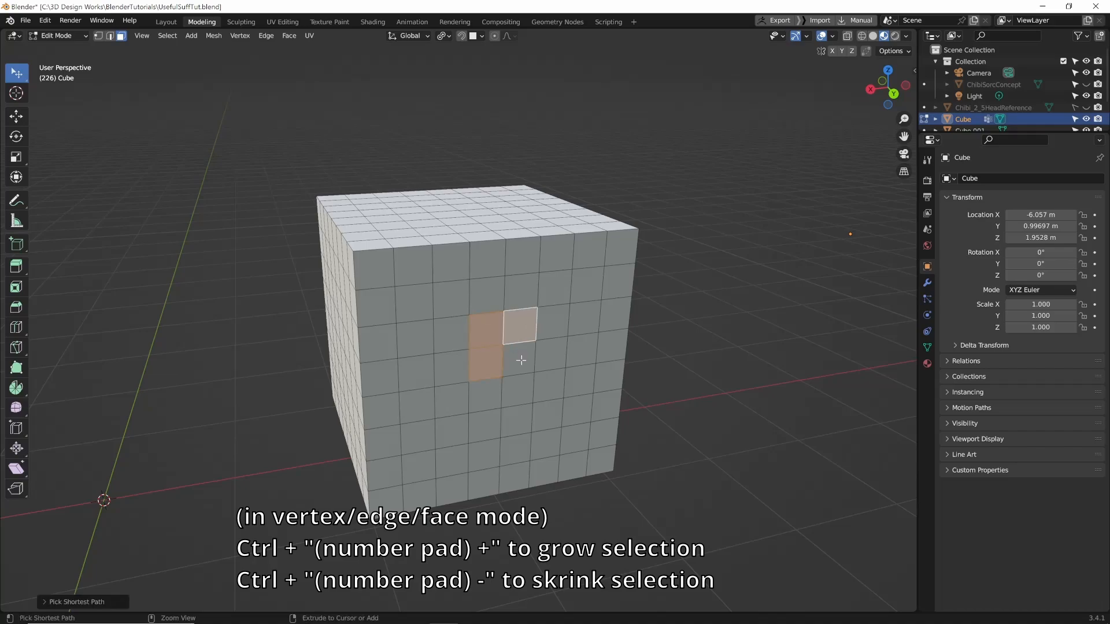
left_click(520, 360, "ctrl")
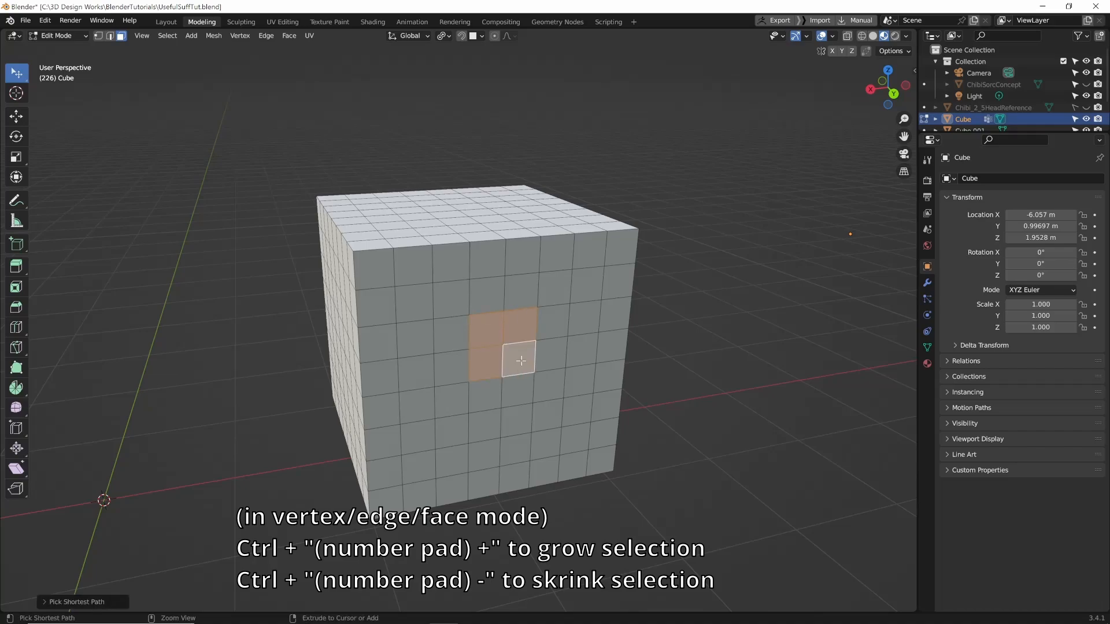
- Grow the face selection four times and shrink it five times
key("ctrl+KP_Add")
key("ctrl+KP_Add")
key("ctrl+KP_Add")
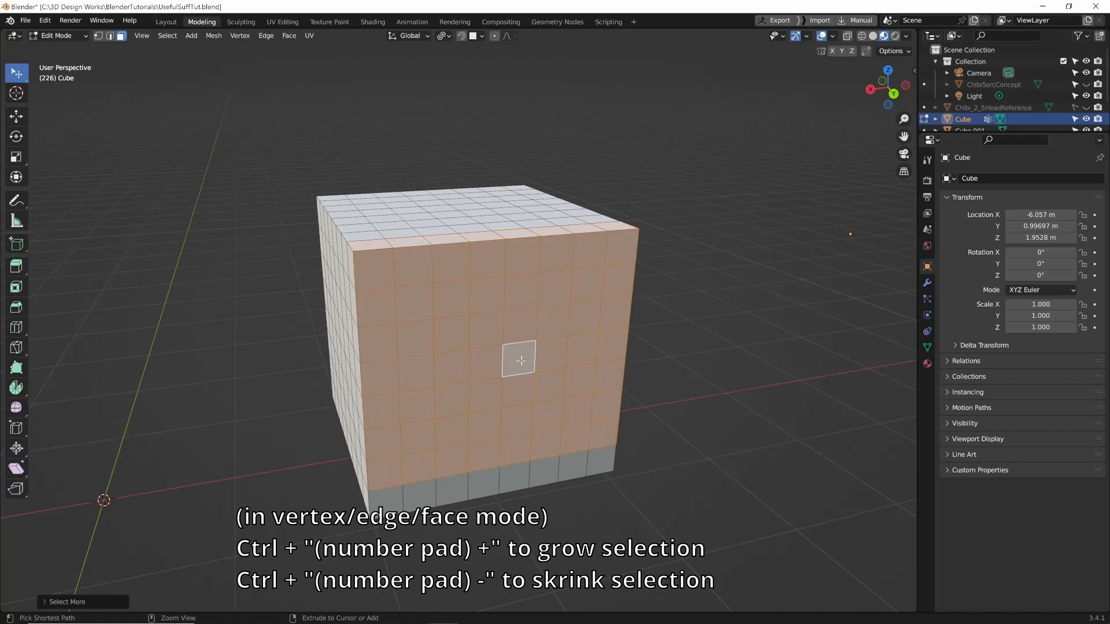
key("ctrl+KP_Add")
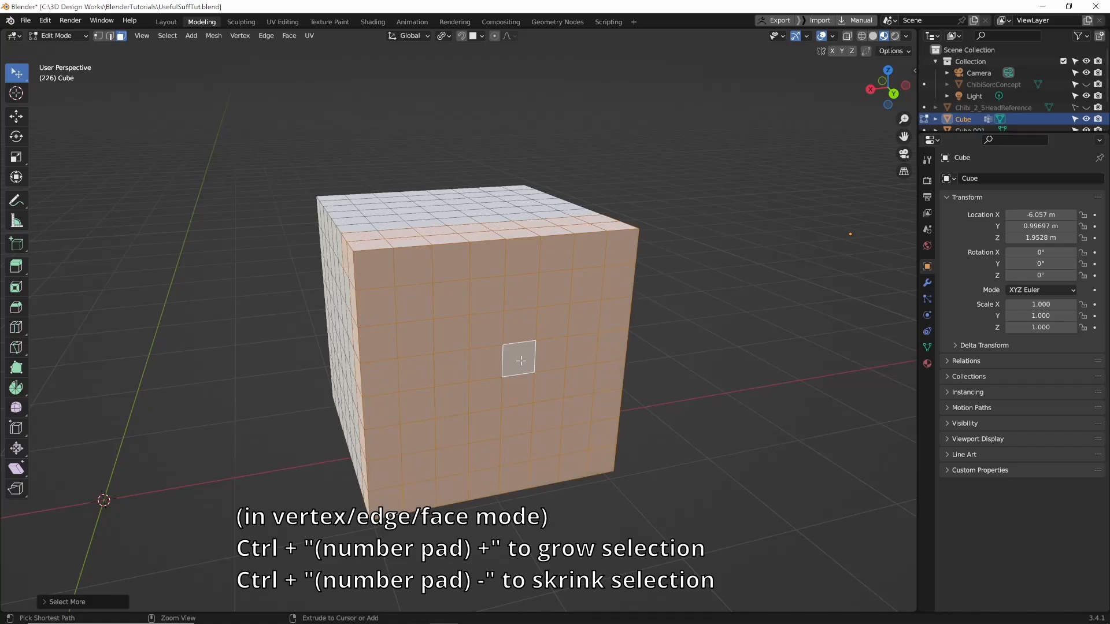
key("ctrl+KP_Subtract")
key("ctrl+KP_Subtract")
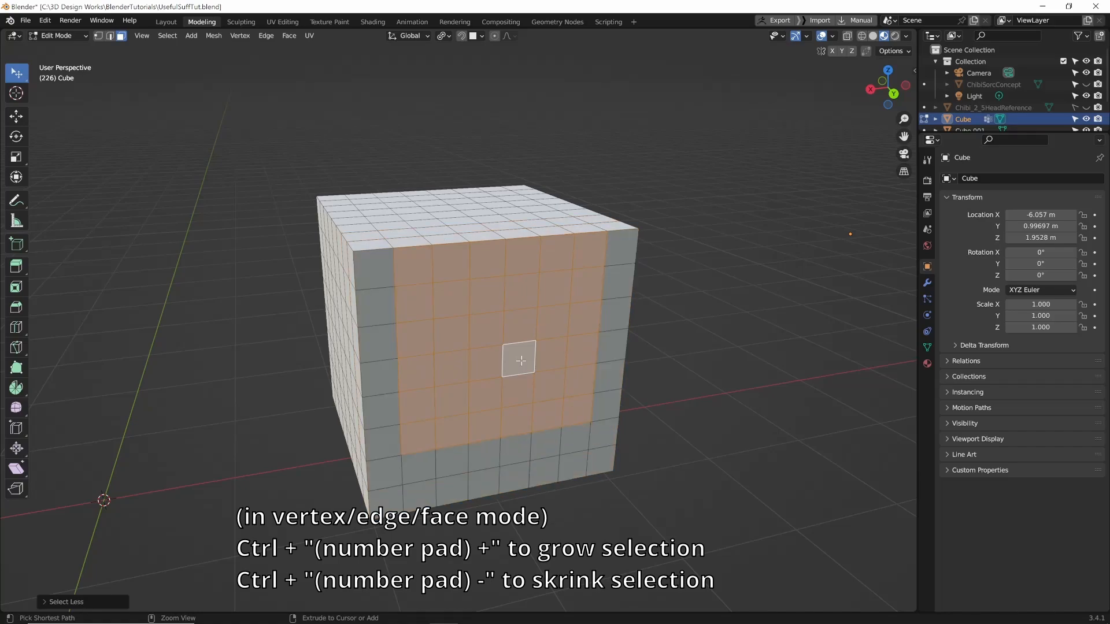
key("ctrl+KP_Subtract")
key("ctrl+KP_Subtract")
key("ctrl+KP_Subtract")
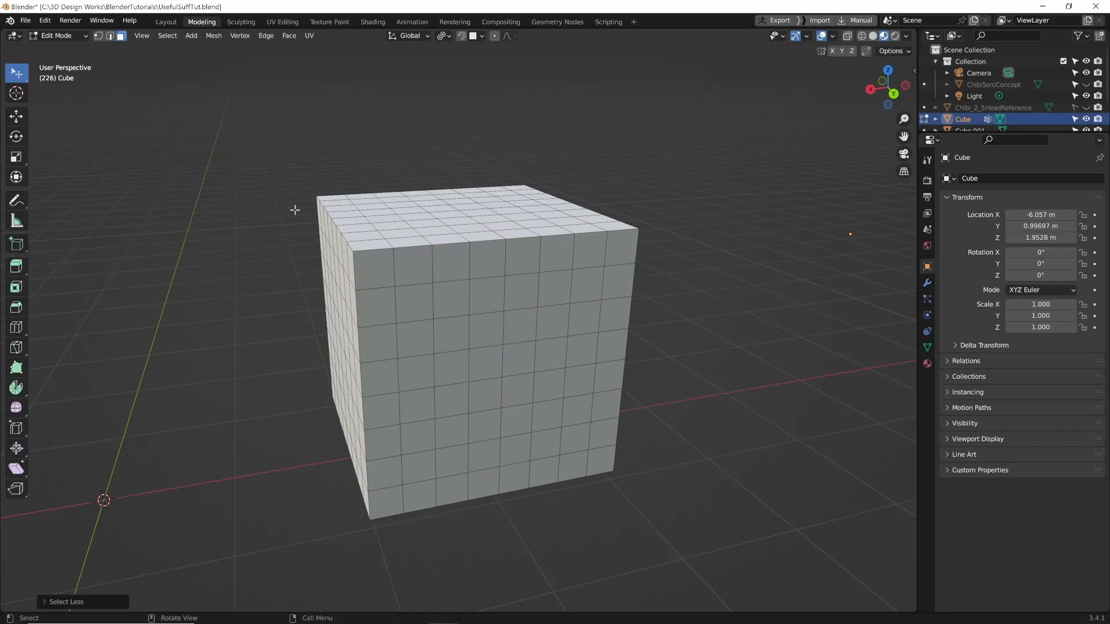
- Chain-select faces down the front side's right edge, along its bottom row, up its left edge and inward to the sixth column
left_click(621, 282)
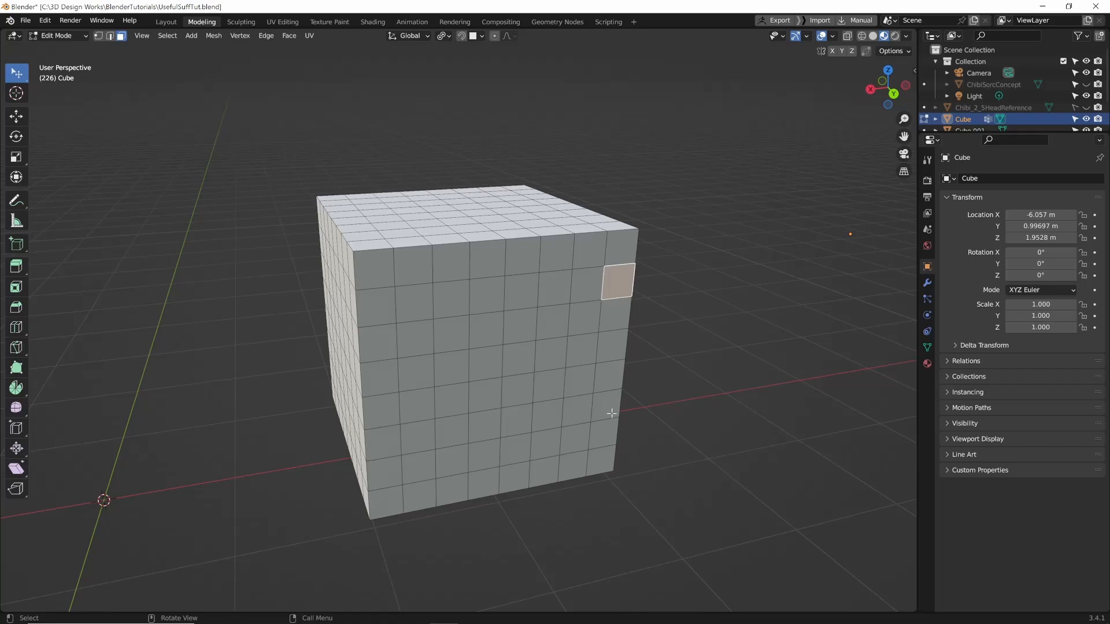
left_click(607, 460, "ctrl")
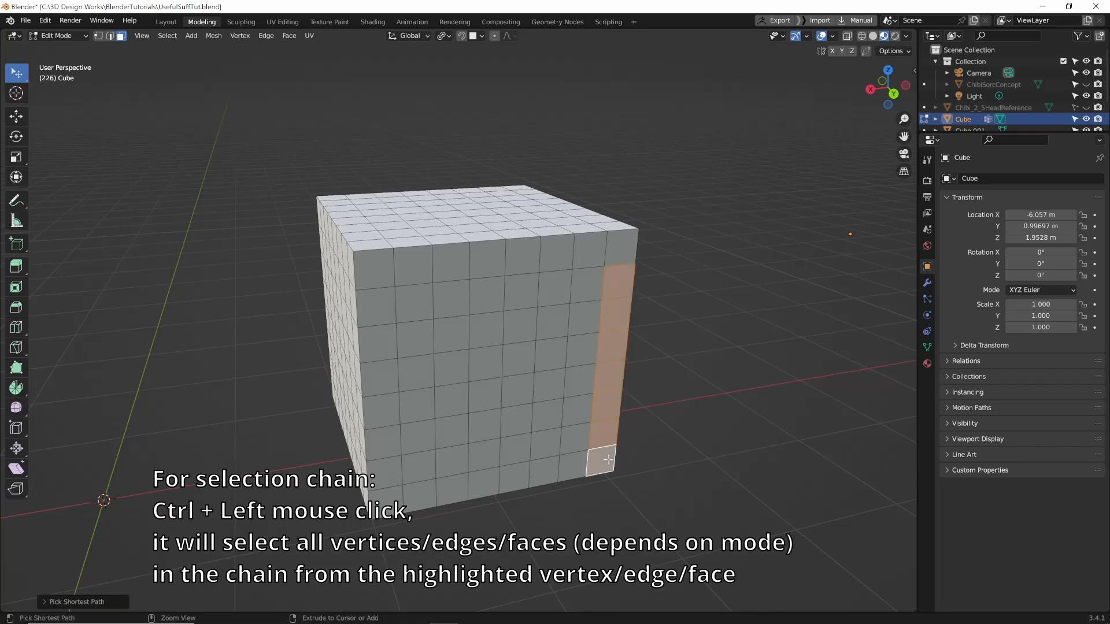
left_click(397, 498, "ctrl")
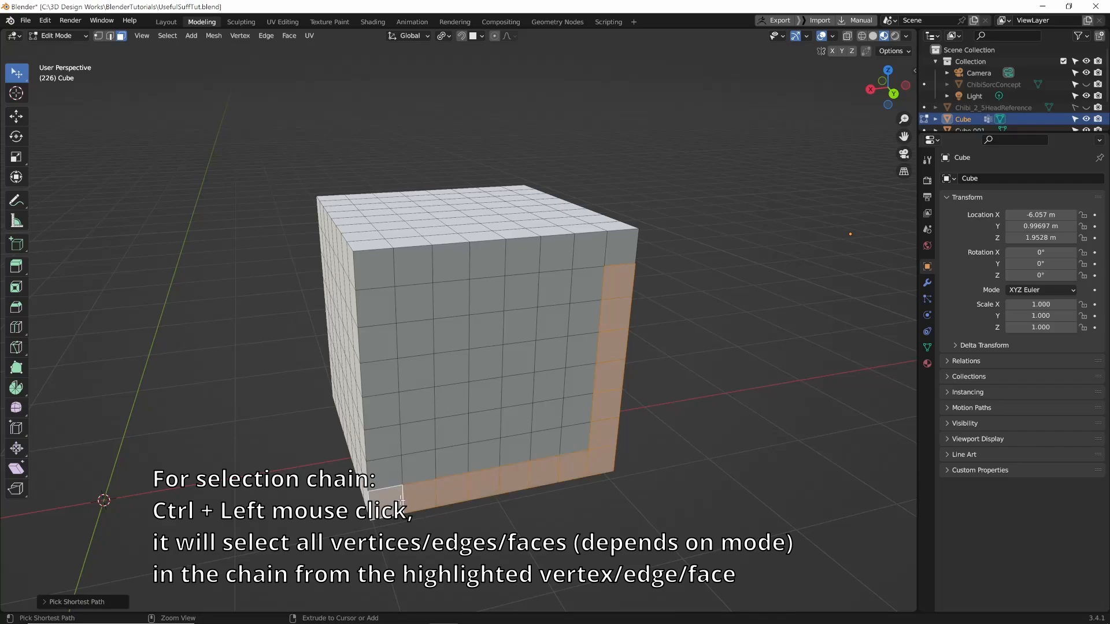
left_click(389, 411, "ctrl")
left_click(451, 400, "ctrl")
left_click(456, 439, "ctrl")
left_click(544, 419, "ctrl")
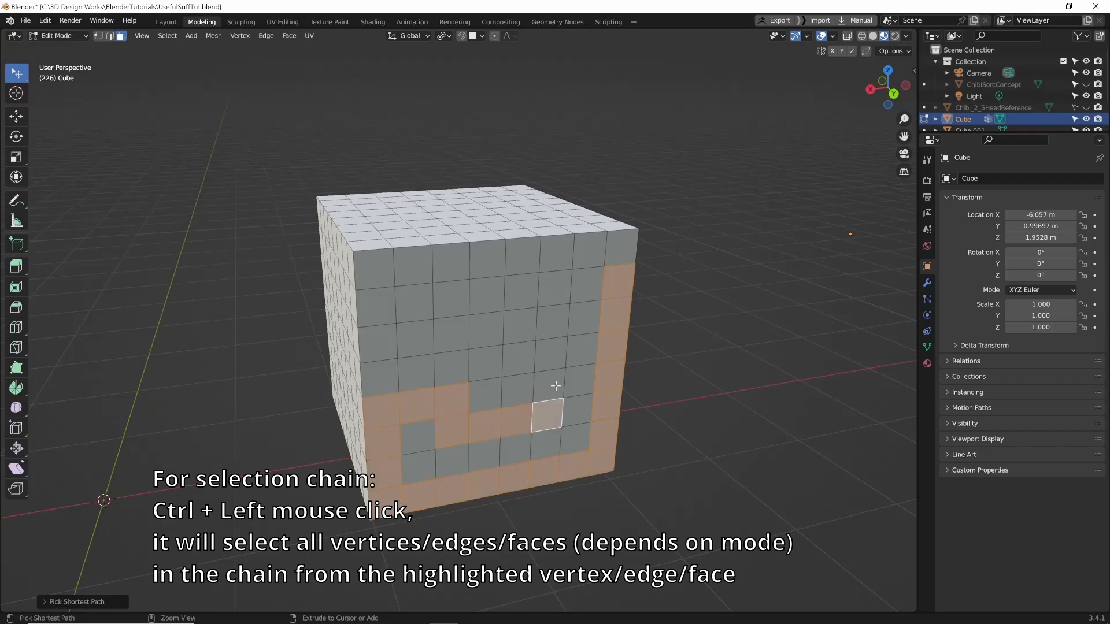
- Extend the face chain up and across the second row onto the Cube's top side, and deselect that row's third face
left_click(560, 279, "ctrl")
left_click(373, 301, "ctrl")
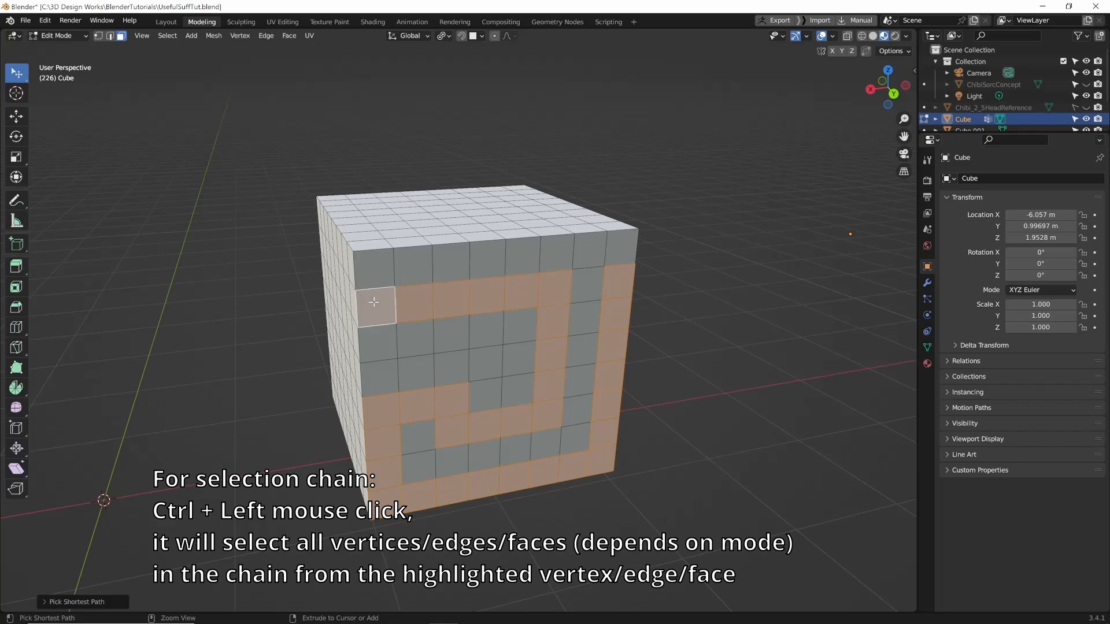
left_click(370, 265, "ctrl")
left_click(367, 236, "ctrl")
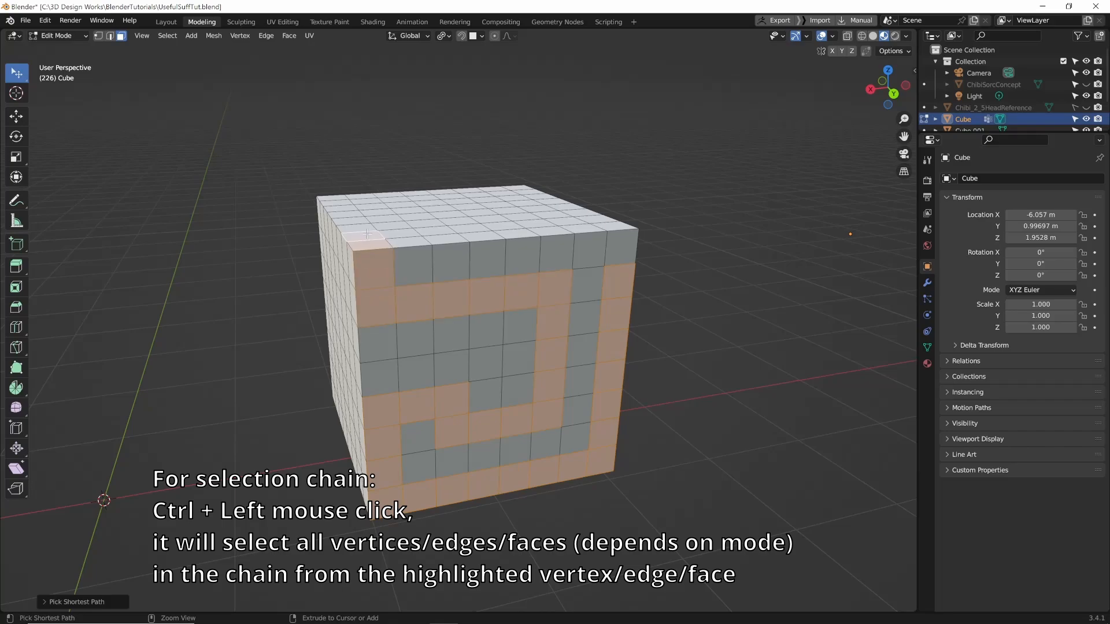
left_click(453, 301, "shift")
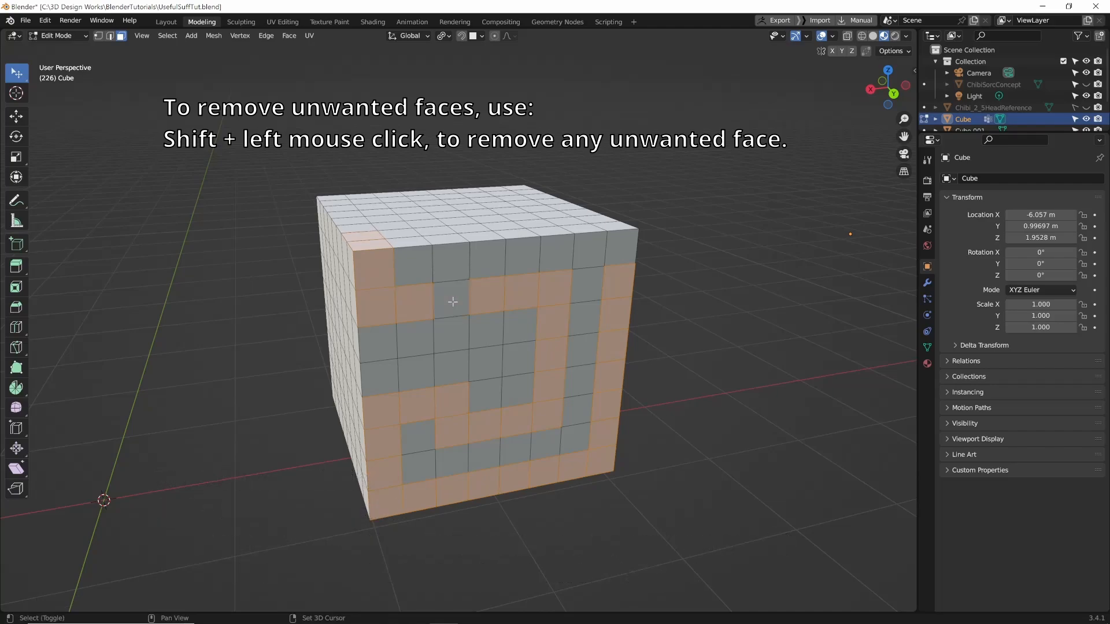
- Deselect the second row's sixth face and the sixth row's sixth and third faces on the Cube's front side
left_click(555, 284, "shift")
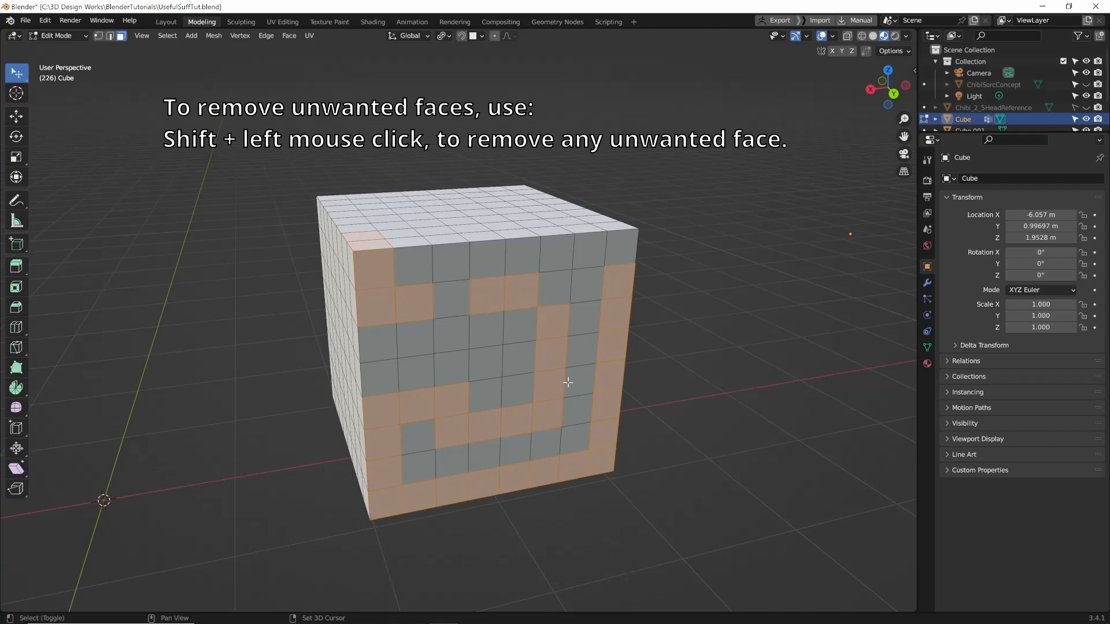
left_click(546, 416, "shift")
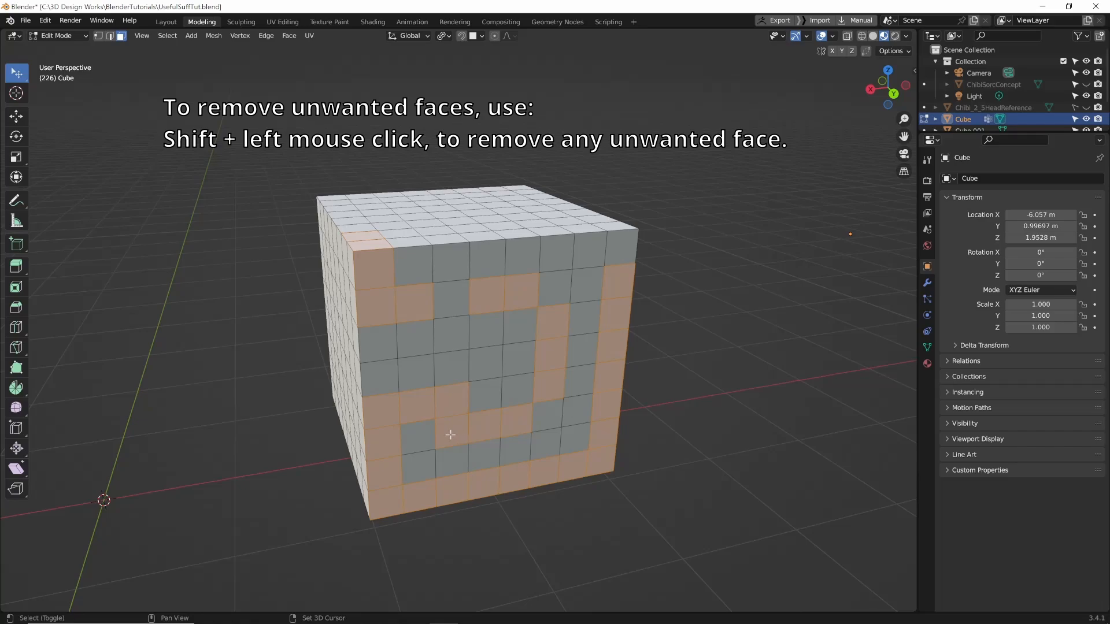
left_click(451, 434, "shift")
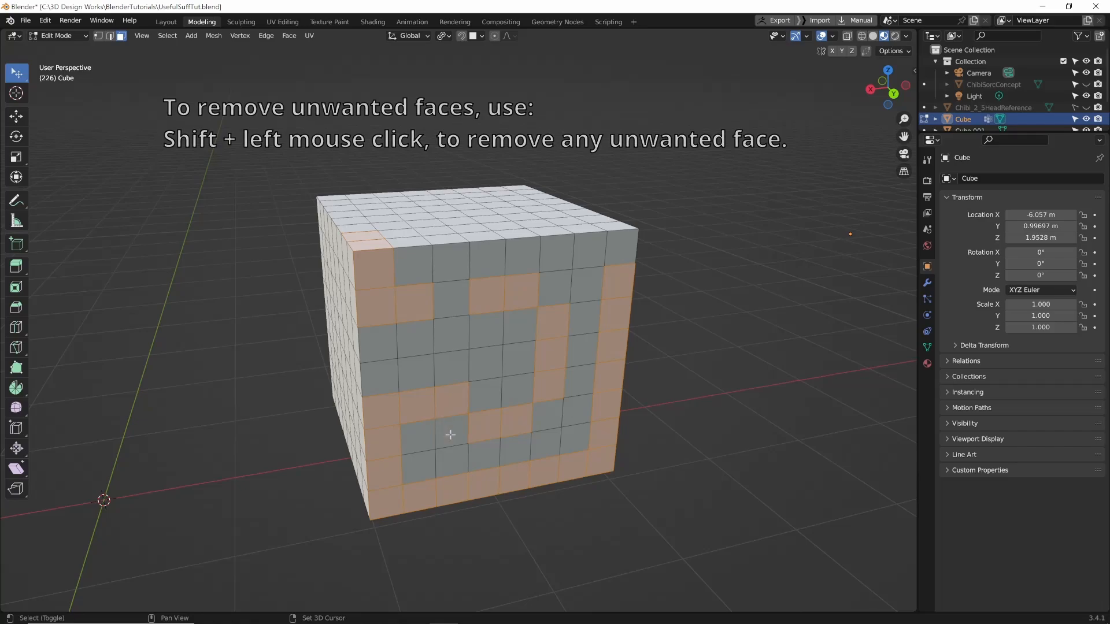
- Clear the face selection, select one face in the middle of the front side, and try Select Linked on it
left_click(686, 377)
left_click(479, 357)
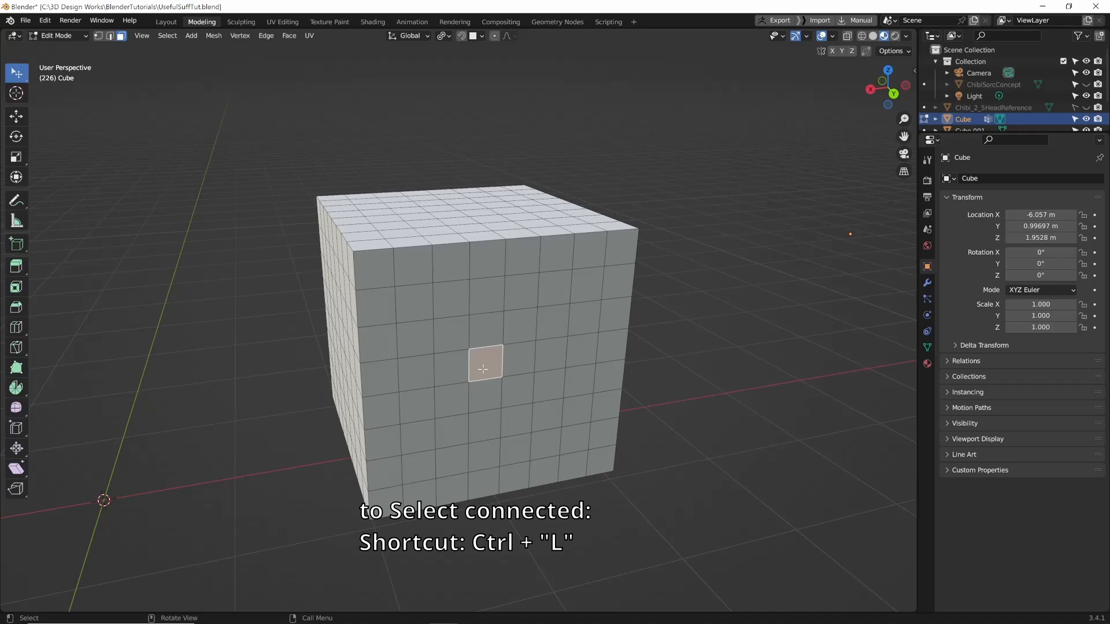
key("shift+l")
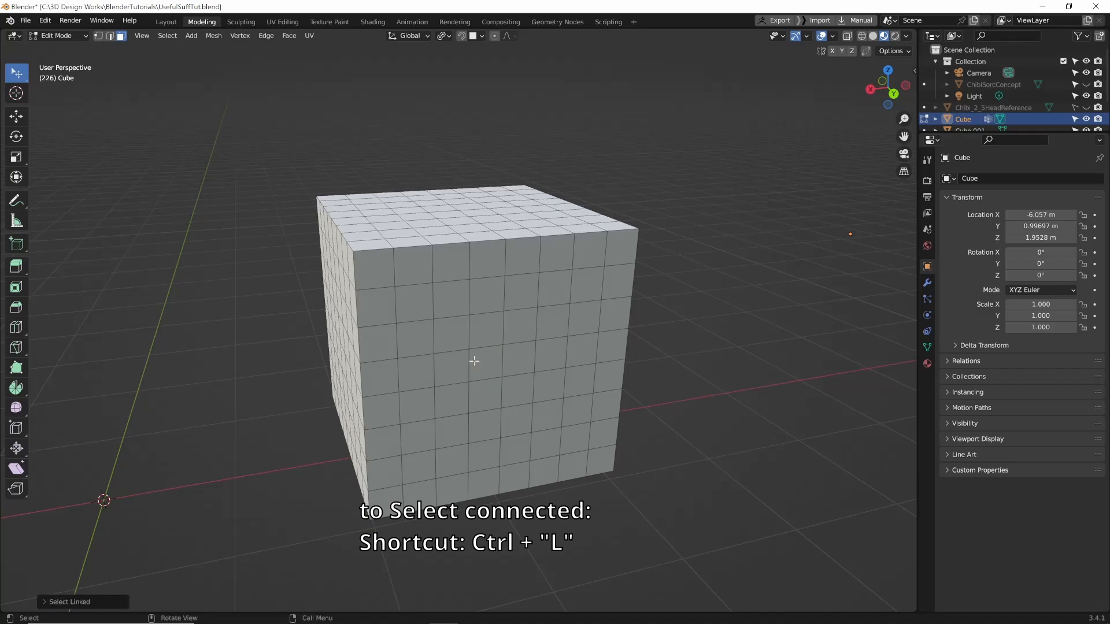
left_click(474, 361)
key("ctrl+l")
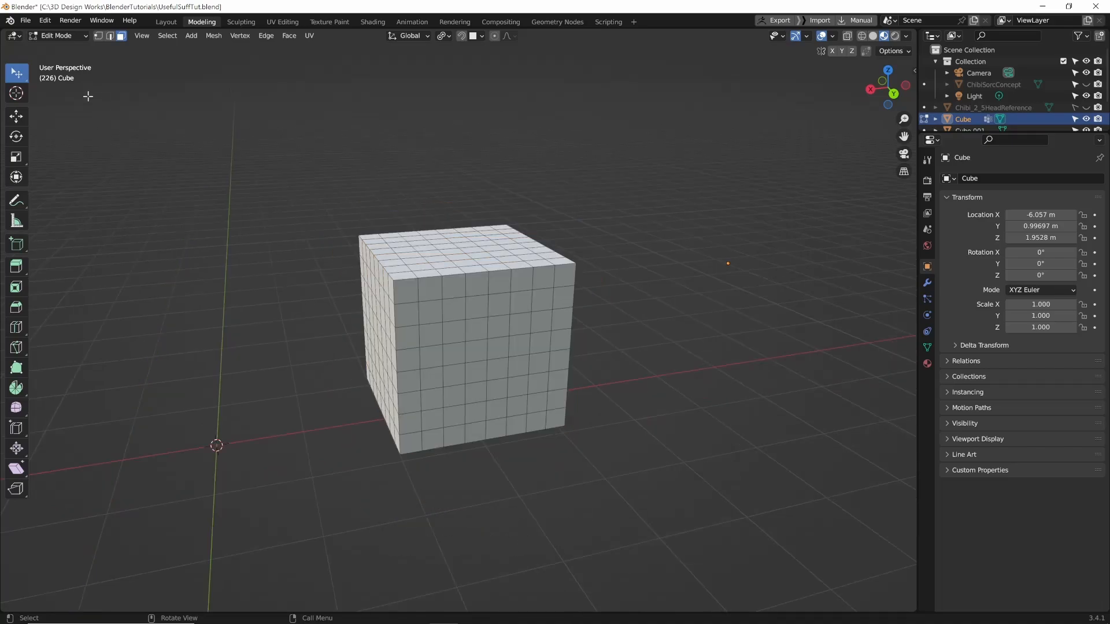
- Activate the Select Box tool and cycle through the selection tools to Tweak
left_click(22, 80)
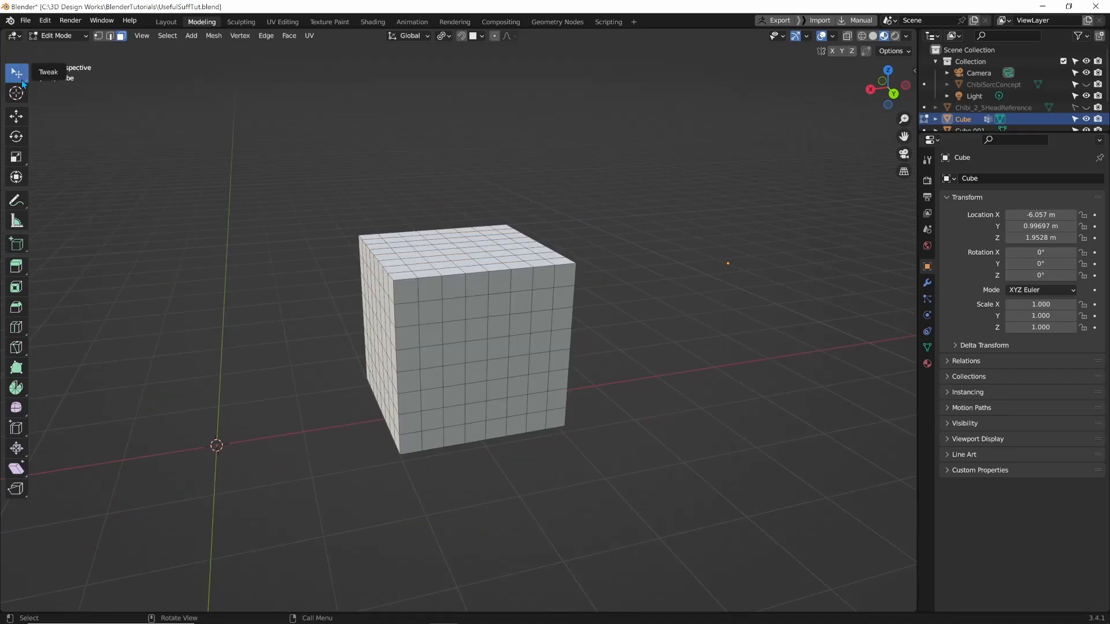
left_click(22, 81)
left_click(66, 100)
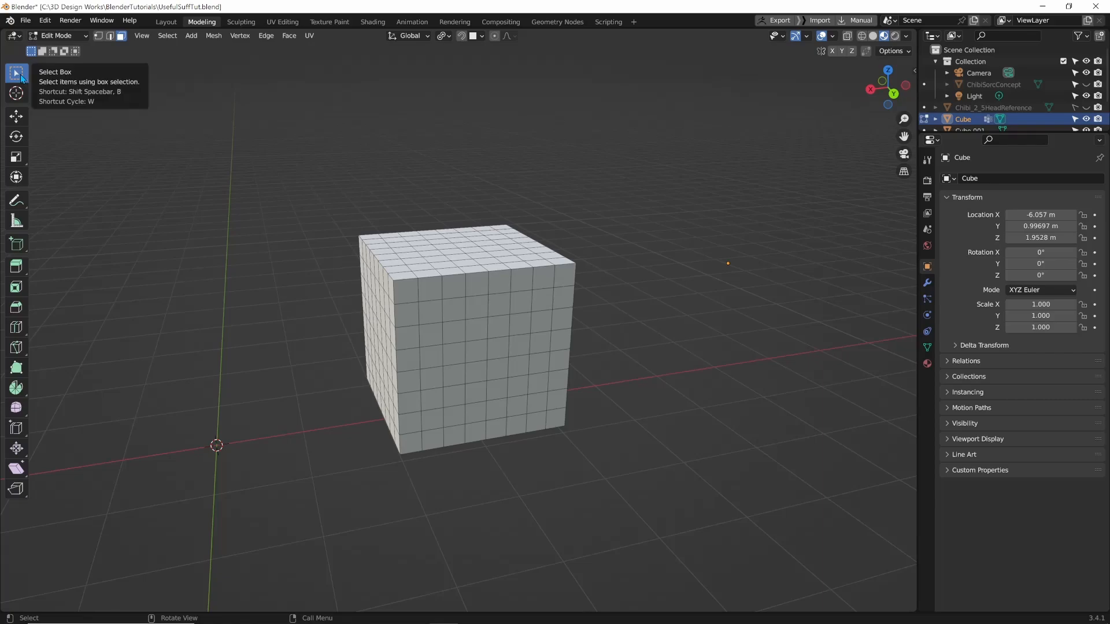
key("w")
key("w")
key("w")
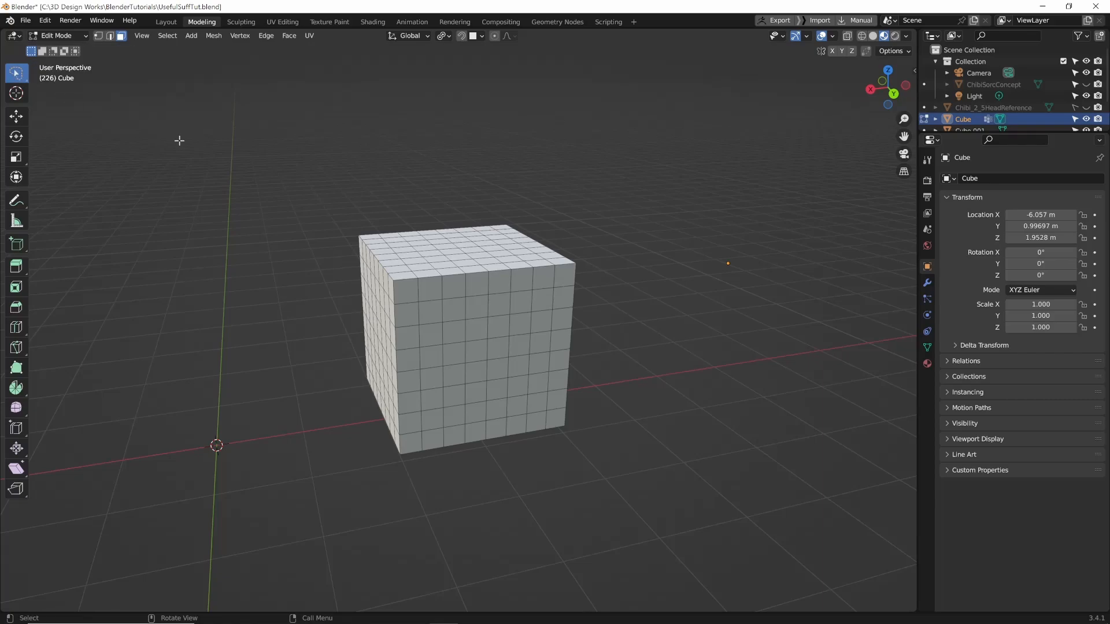
- Select single faces in the front side's top row with the Tweak tool and clear the selection
left_click(435, 288)
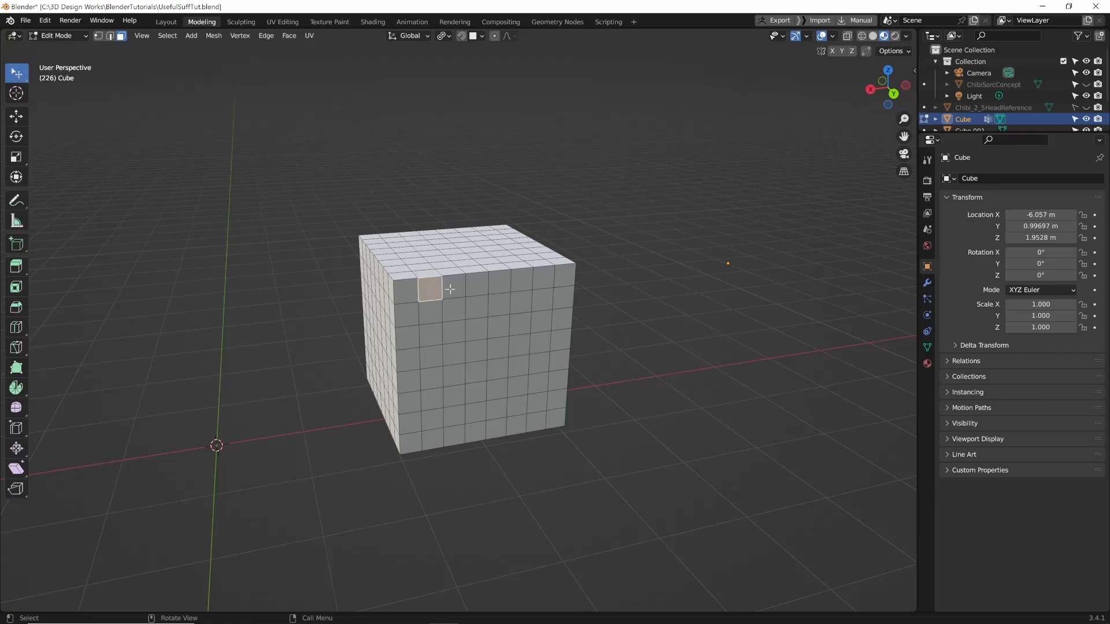
left_click(465, 289)
left_click(221, 187)
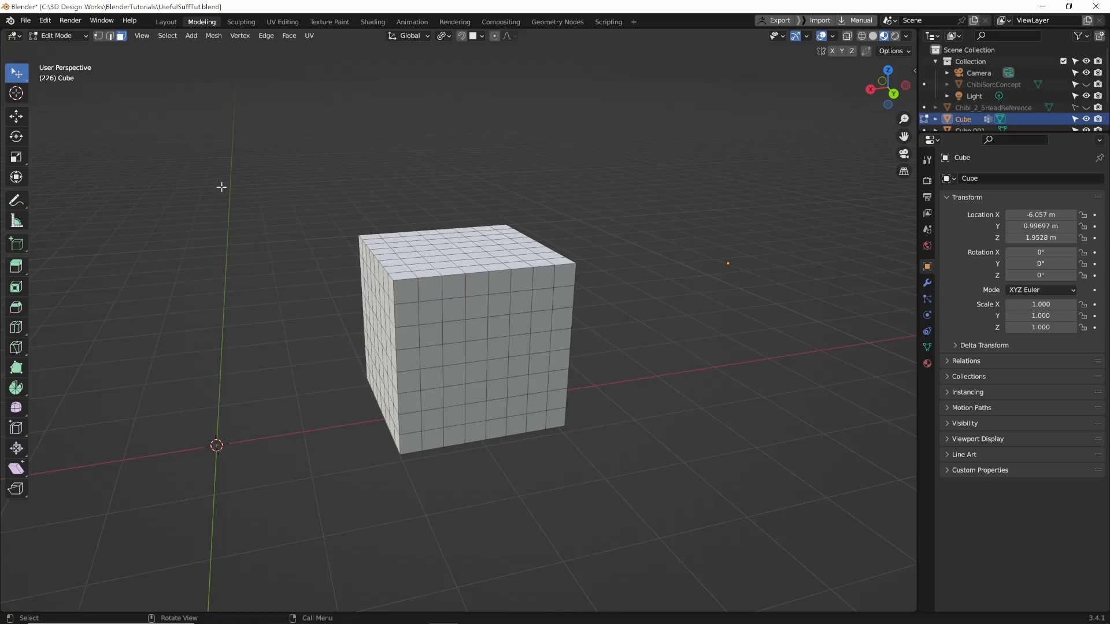
- Box-select the whole Cube, replace it with a box selection over the front side's five left columns, and clear the selection
left_click(16, 73)
left_click_drag(270, 193, 612, 476)
left_click_drag(319, 189, 493, 512)
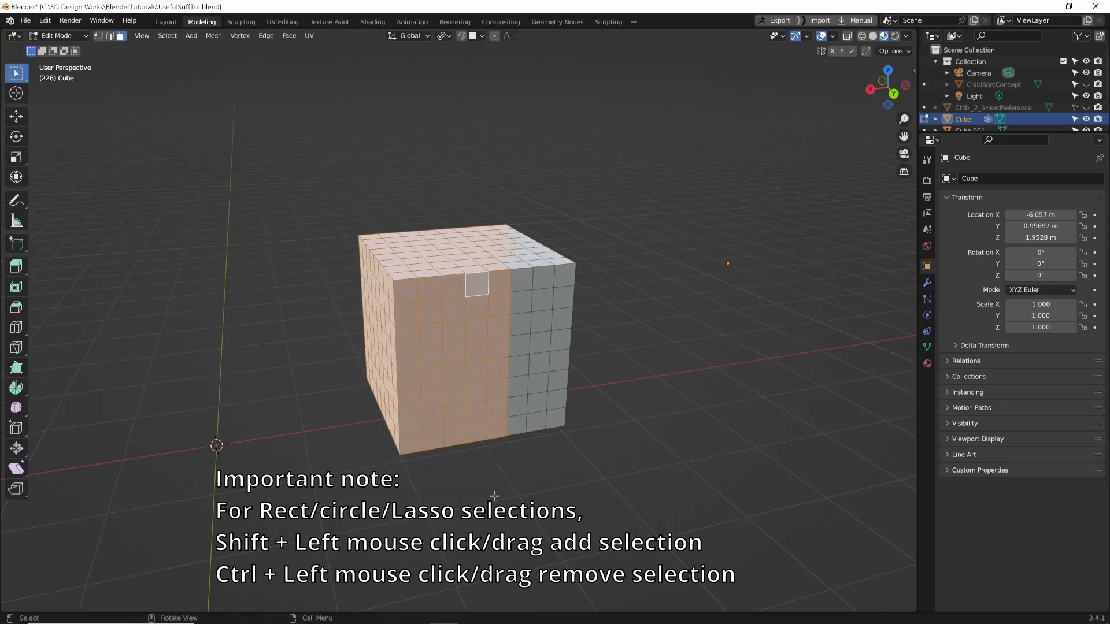
left_click(16, 72)
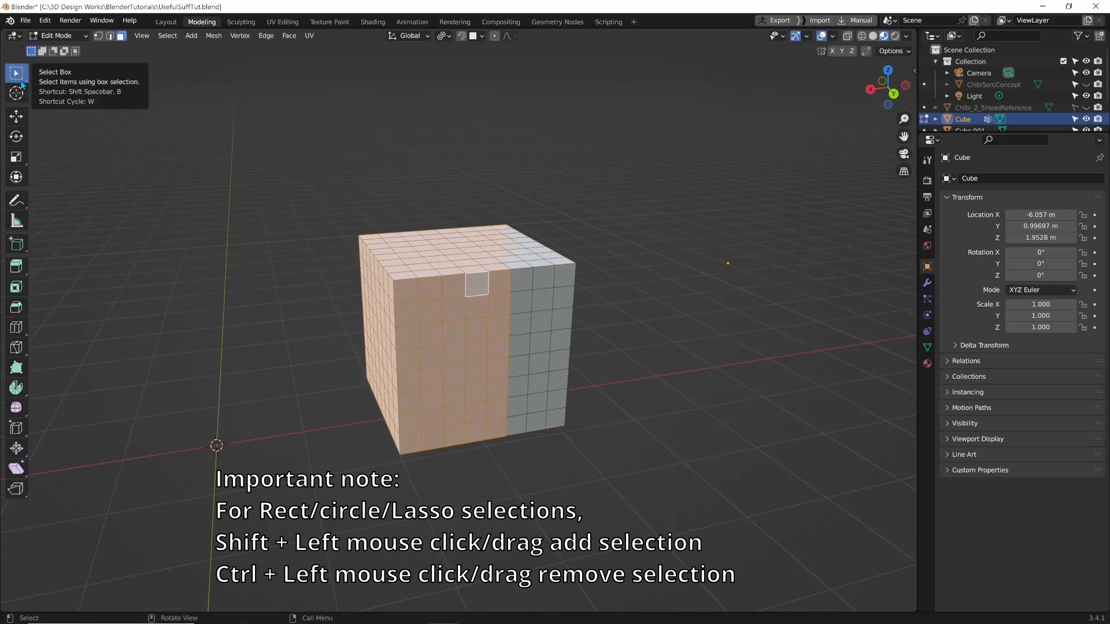
left_click(173, 149)
- Circle-select faces in the middle of the front side, and replace them with faces around the top-left front corner
key("w")
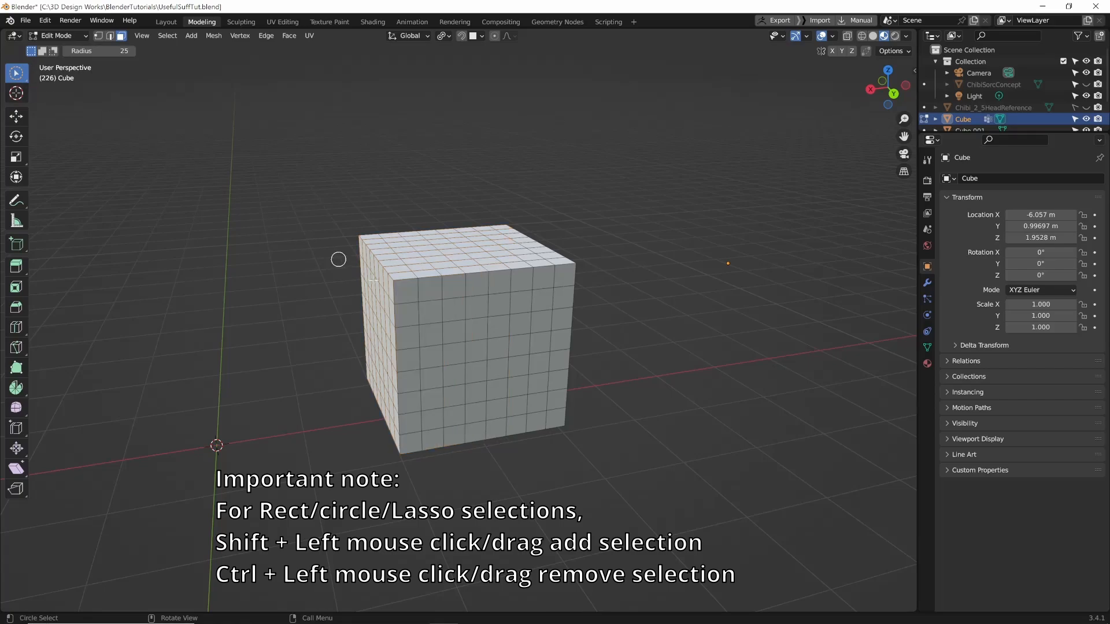
left_click_drag(453, 319, 449, 354)
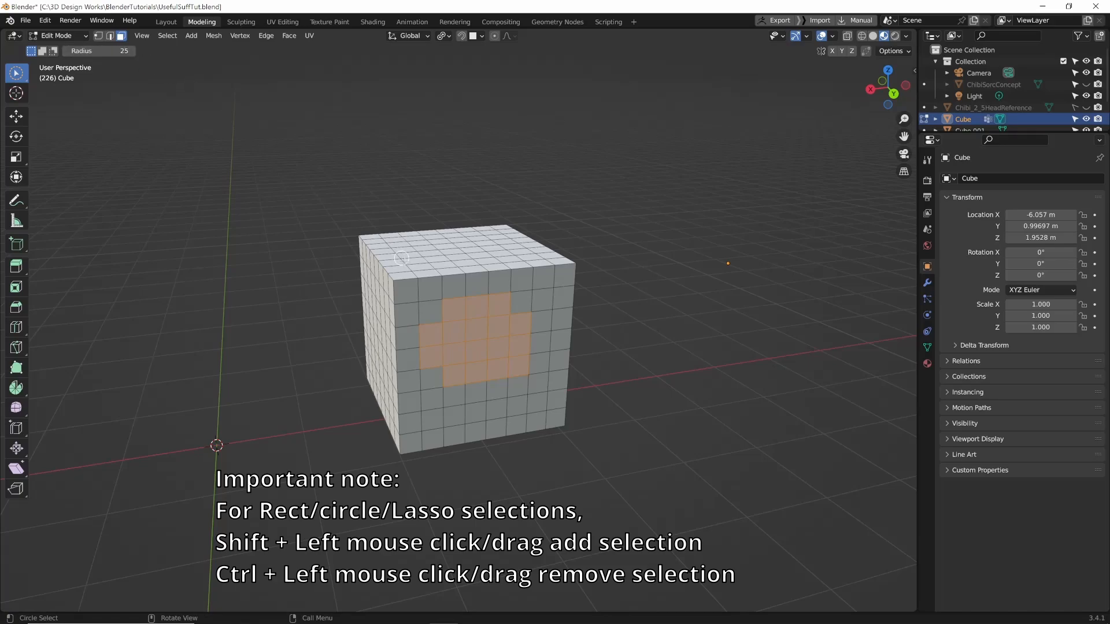
mouse_move(449, 323)
left_mouse_down()
mouse_move(460, 333)
mouse_move(452, 327)
left_mouse_up()
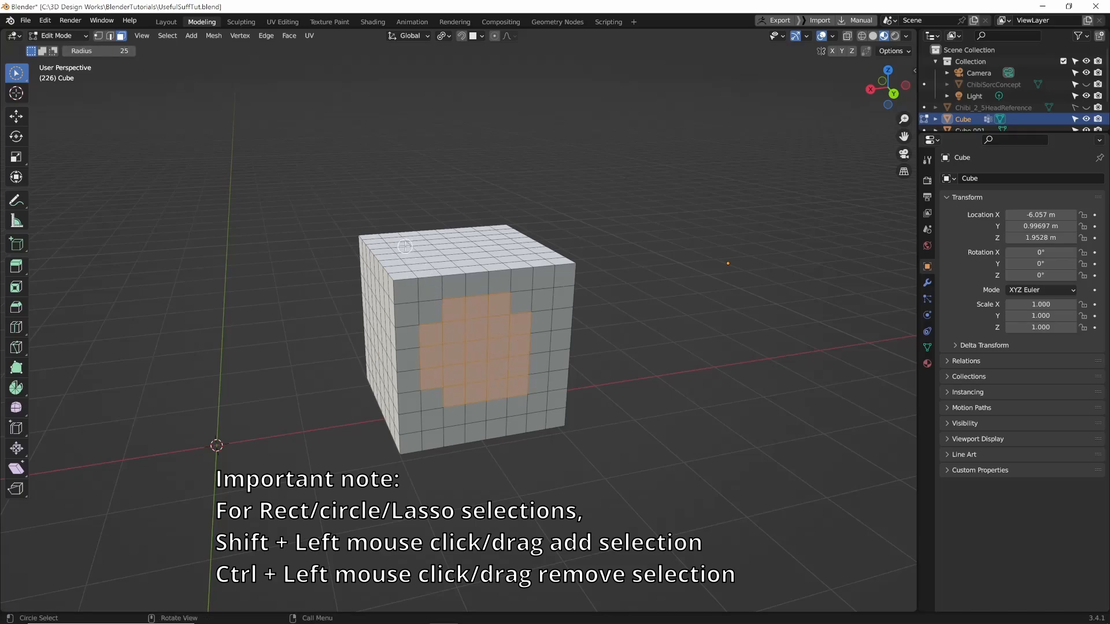
left_click_drag(405, 246, 442, 280)
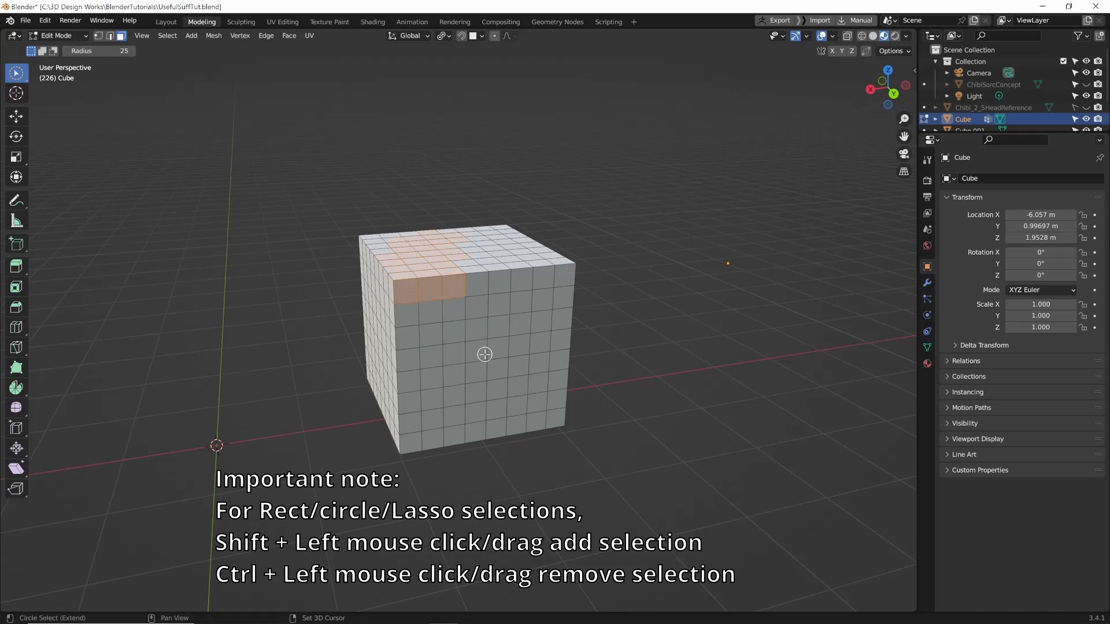
- Add circle-selected patches at the front side's middle, upper-right corner, left edge and lower-right edge, and deselect everything
mouse_move(488, 340)
left_mouse_down("shift")
mouse_move(476, 354)
mouse_move(549, 283)
left_mouse_up("shift")
left_click_drag(411, 366, 370, 317, "shift")
left_click_drag(548, 389, 557, 383, "shift")
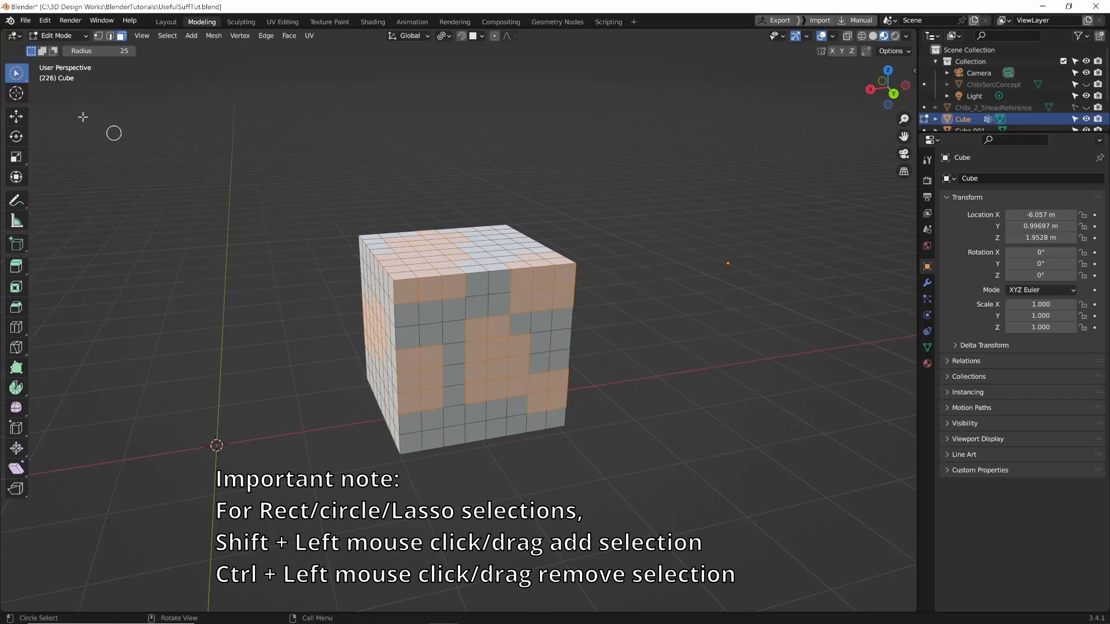
key("alt+a")
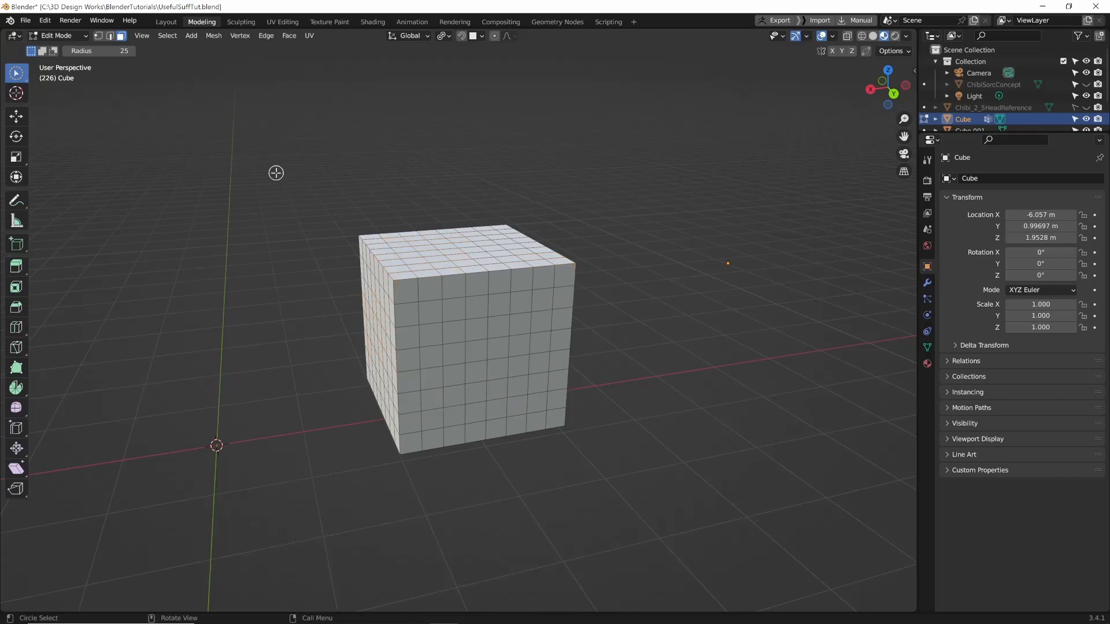
- Lasso-select faces of the Cube, deselect everything, and switch to the Tweak tool
key("w")
mouse_move(291, 191)
left_mouse_down()
mouse_move(322, 324)
mouse_move(416, 431)
mouse_move(448, 211)
mouse_move(433, 196)
left_mouse_up()
key("alt+a")
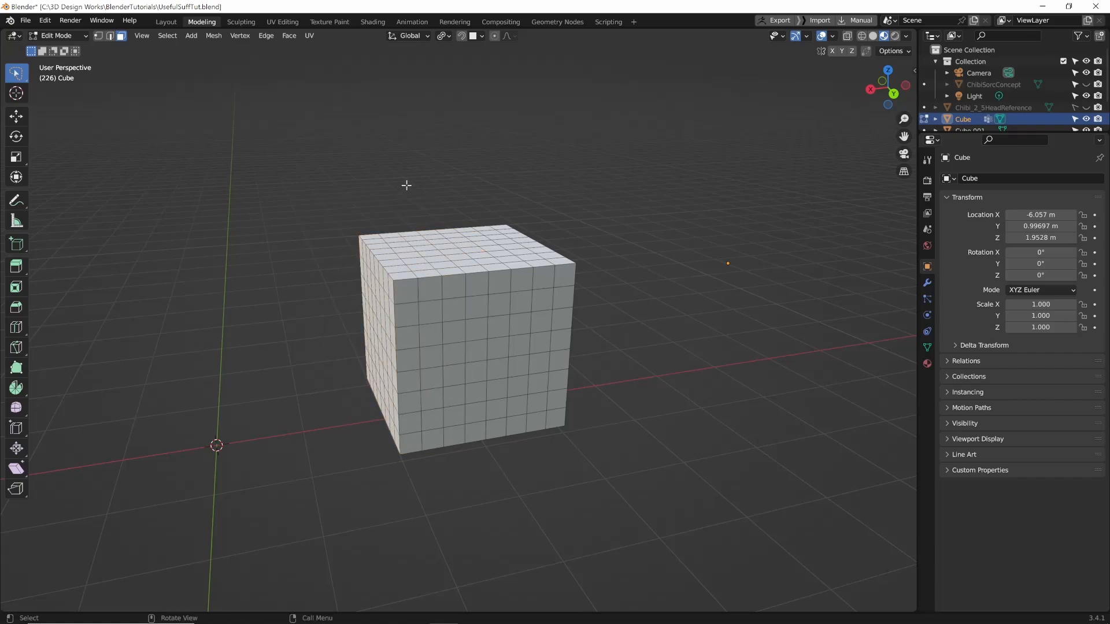
key("w")
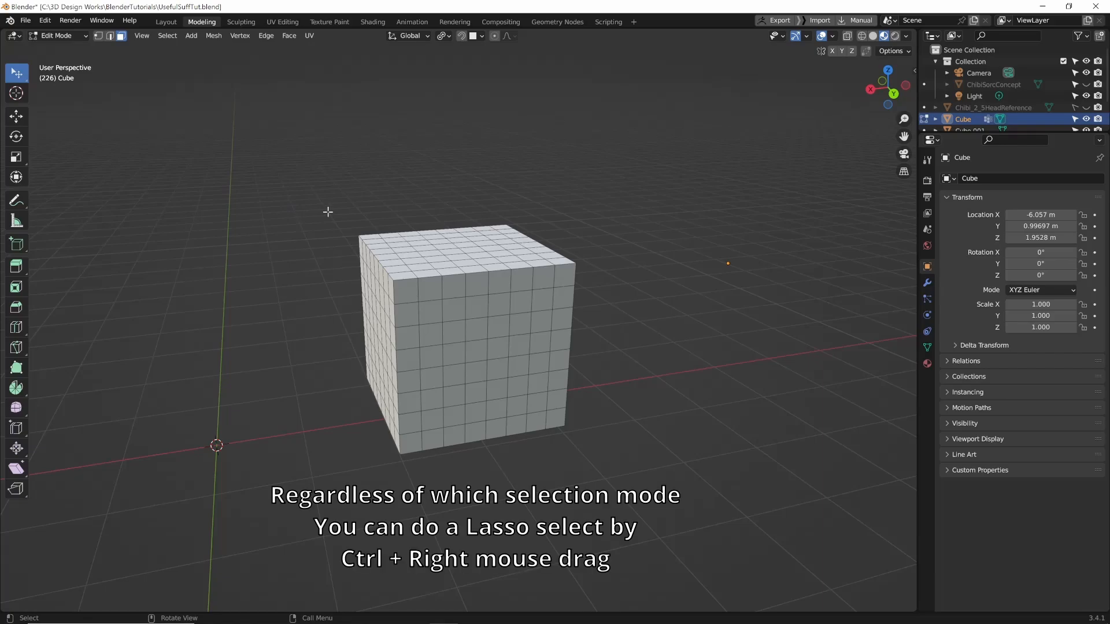
- Lasso-select the Cube's left part while in Tweak, check the selection on the far sides, and deselect everything
key("ctrl")
mouse_move(328, 212)
right_mouse_down("ctrl")
mouse_move(347, 234)
mouse_move(322, 391)
mouse_move(454, 469)
mouse_move(422, 179)
mouse_move(397, 166)
right_mouse_up("ctrl")
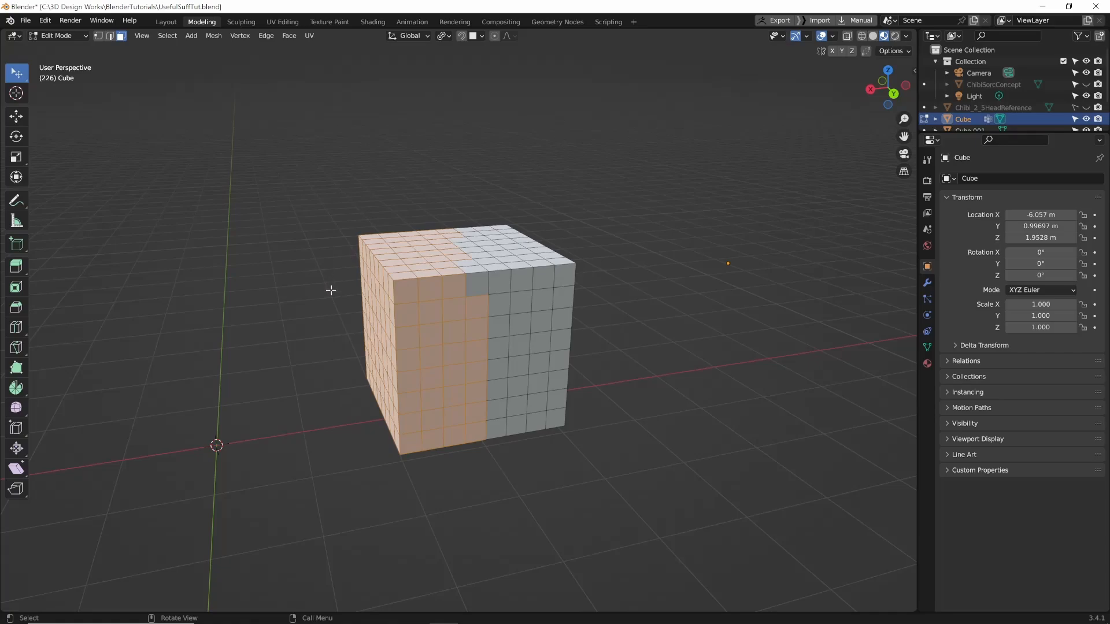
middle_click_drag(315, 334, 447, 284)
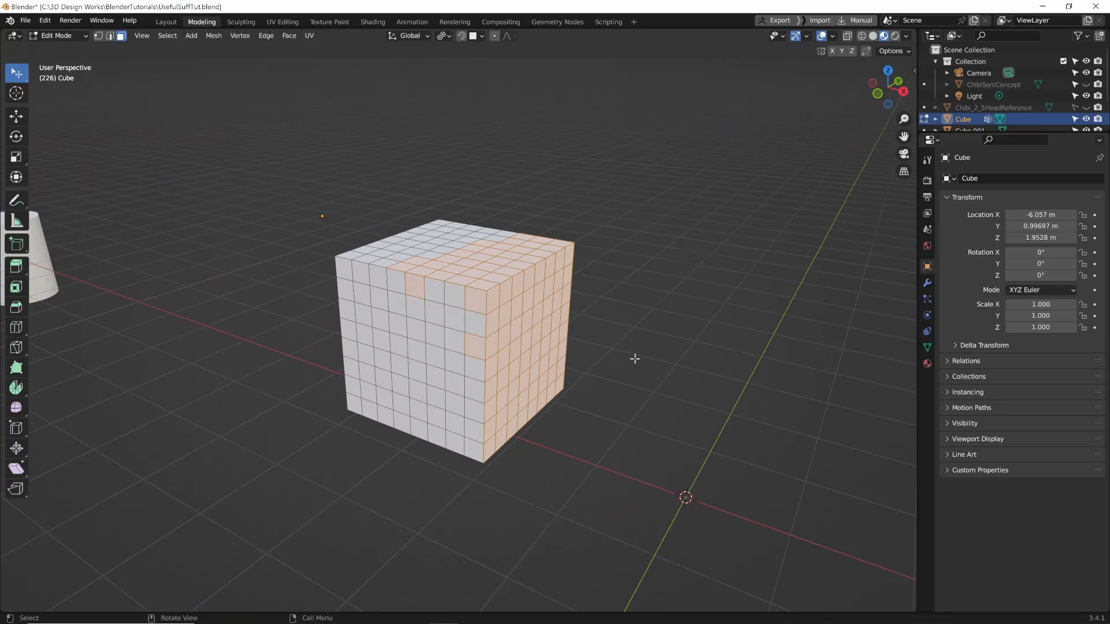
middle_click_drag(635, 358, 438, 354)
key("alt+a")
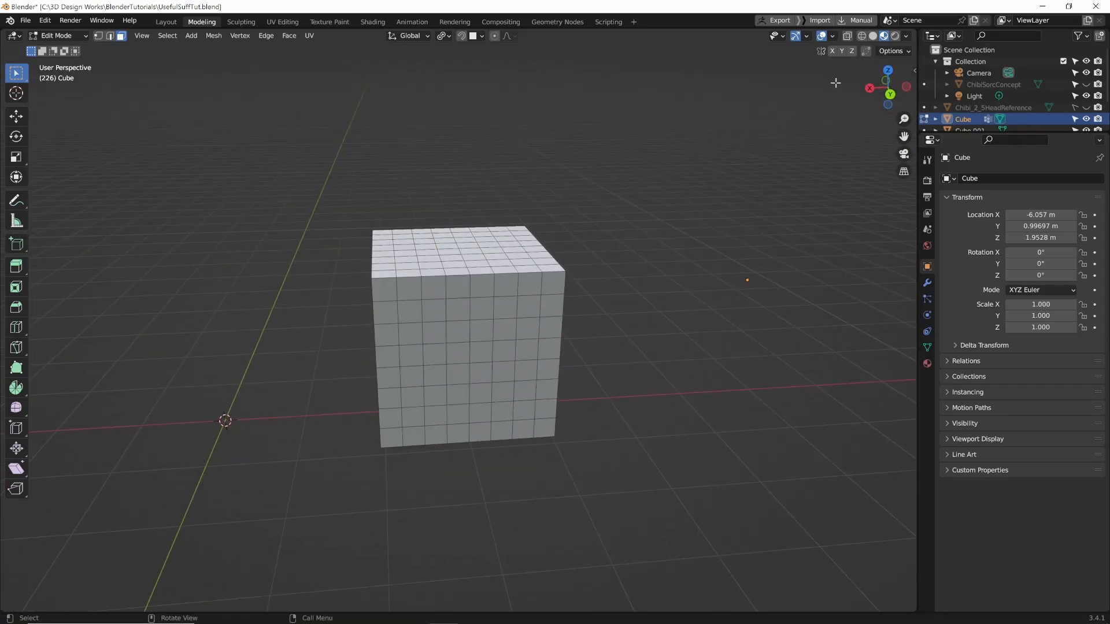
- Switch to wireframe shading, box-select the Cube's left columns through the mesh, and deselect everything
left_click(863, 37)
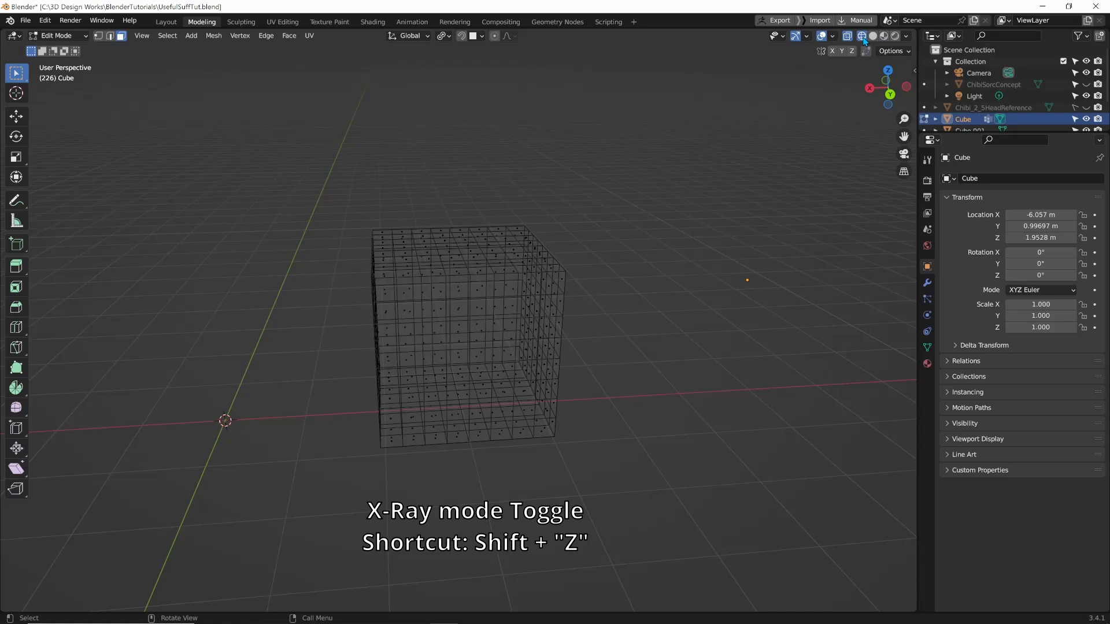
left_click_drag(345, 198, 434, 484)
middle_click_drag(365, 451, 344, 424)
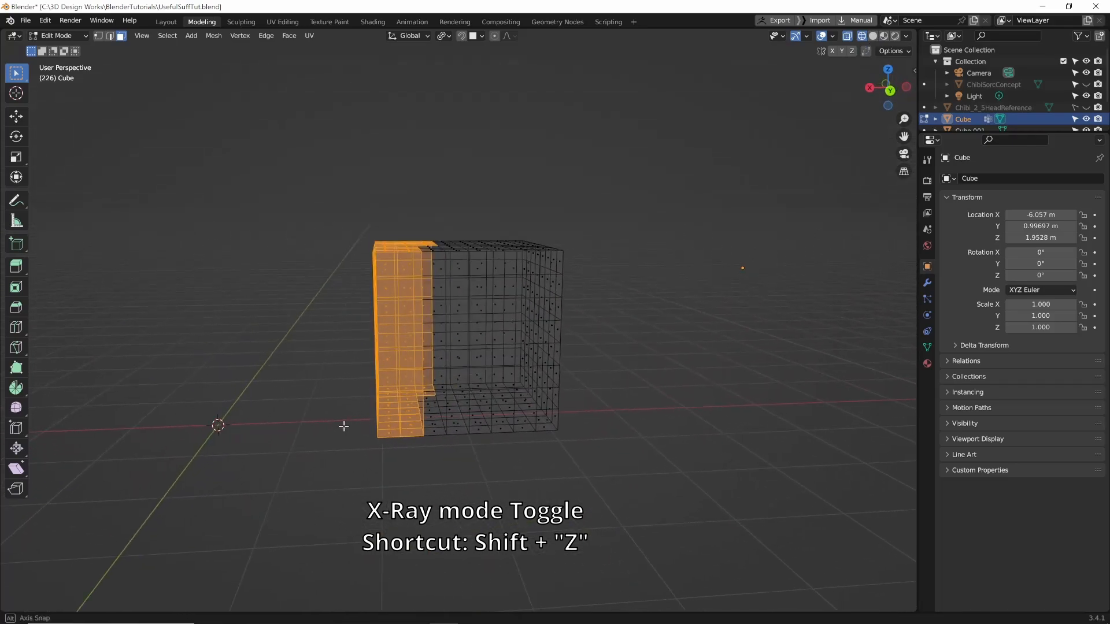
key("alt+a")
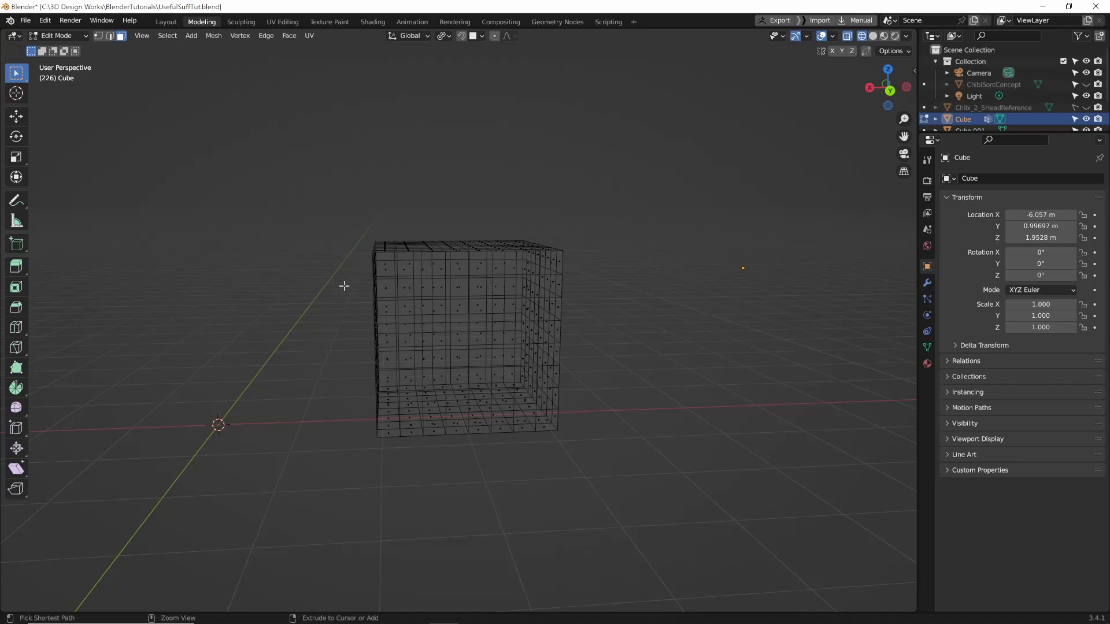
- Lasso-select the left part of the wireframe Cube through the mesh, inspect it, and deselect everything
mouse_move(345, 285)
right_mouse_down("ctrl")
mouse_move(345, 382)
mouse_move(457, 284)
mouse_move(394, 181)
mouse_move(364, 188)
right_mouse_up("ctrl")
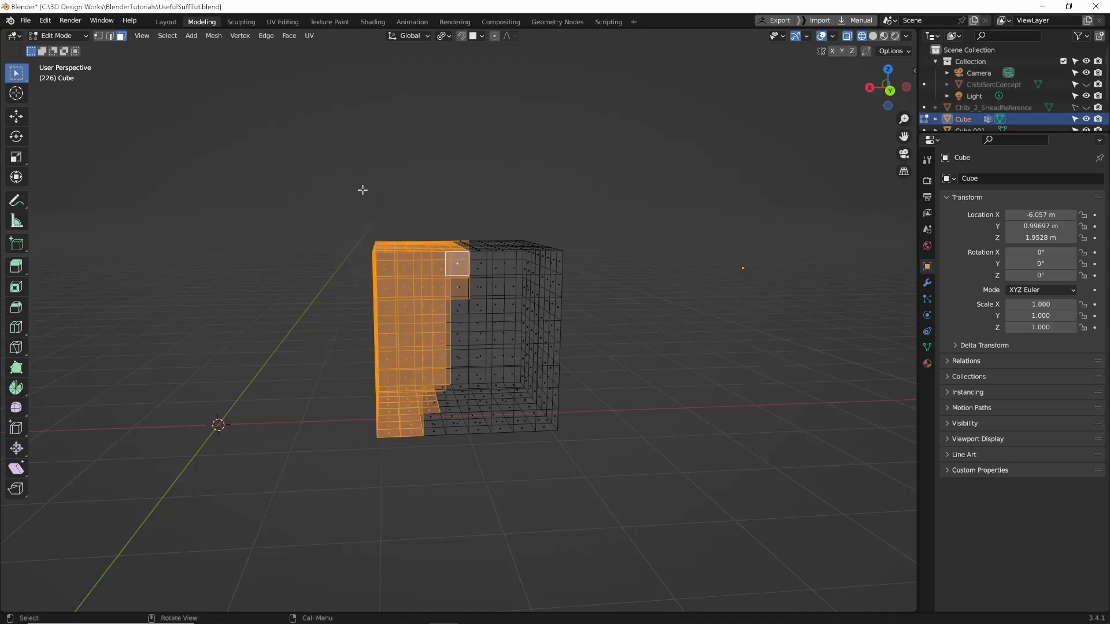
mouse_move(365, 189)
middle_mouse_down()
mouse_move(581, 232)
mouse_move(406, 179)
middle_mouse_up()
key("alt+a")
- Return to solid shading, box-select the Cube's left part, and clear the selection
left_click(872, 36)
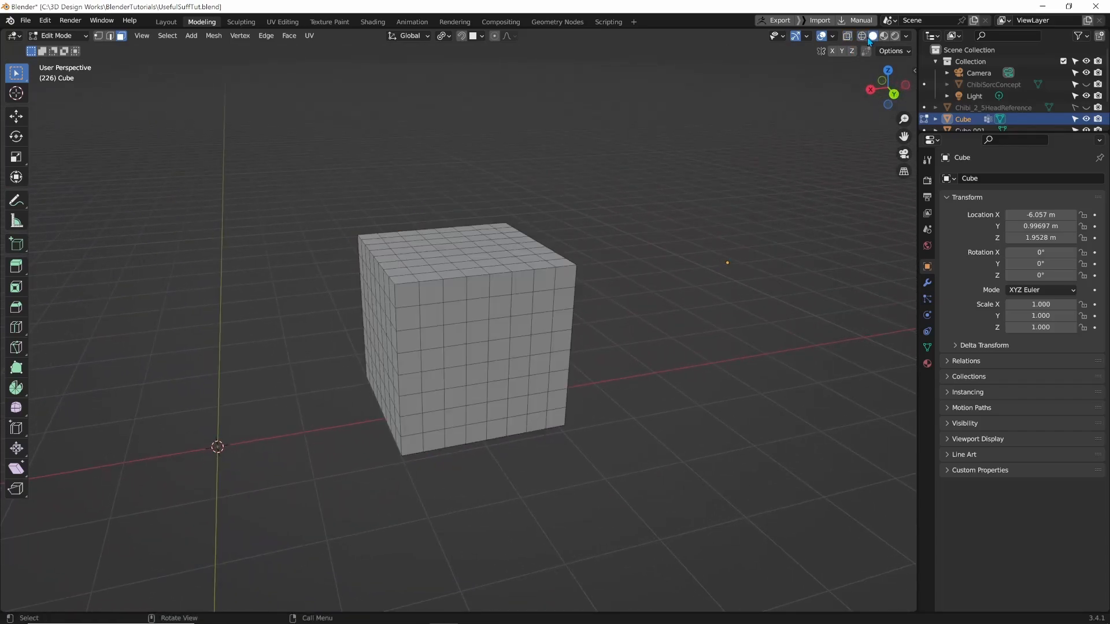
left_click_drag(317, 189, 431, 505)
middle_click_drag(327, 439, 305, 416)
left_click(306, 415)
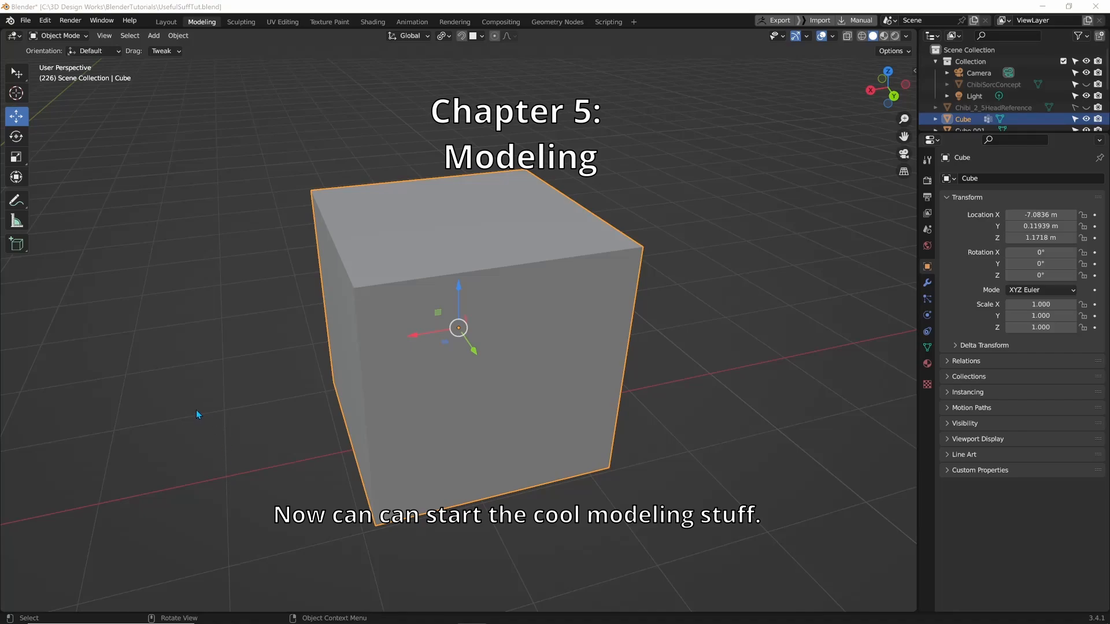
- Deselect the Cube in Object Mode and enter Edit Mode on it
left_click(190, 386)
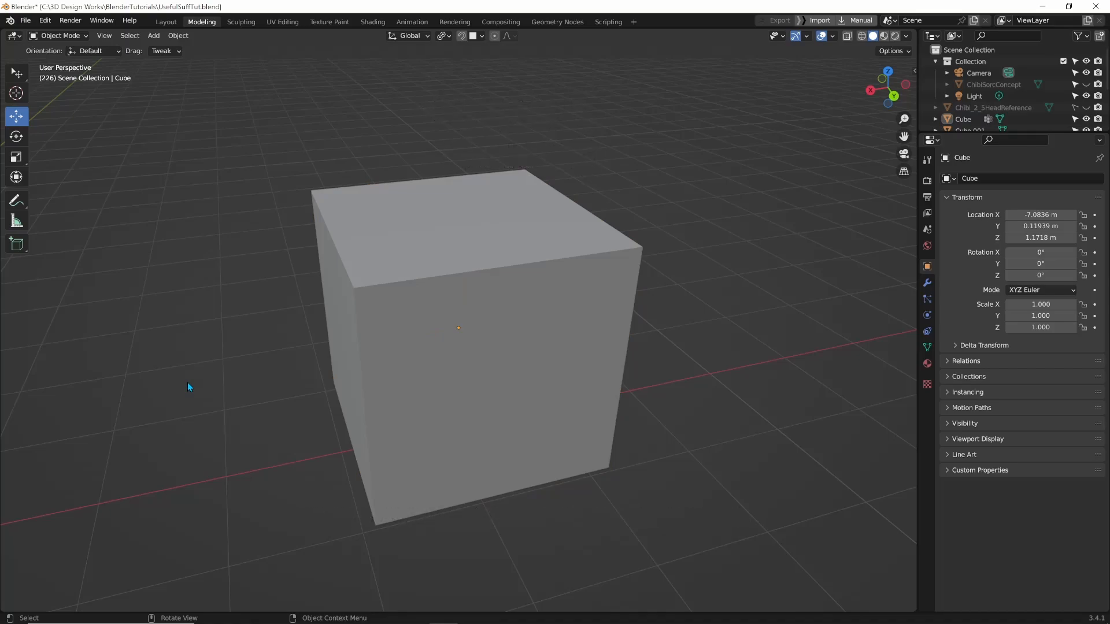
key("Tab")
mouse_move(280, 364)
middle_mouse_down()
mouse_move(304, 359)
mouse_move(282, 368)
middle_mouse_up()
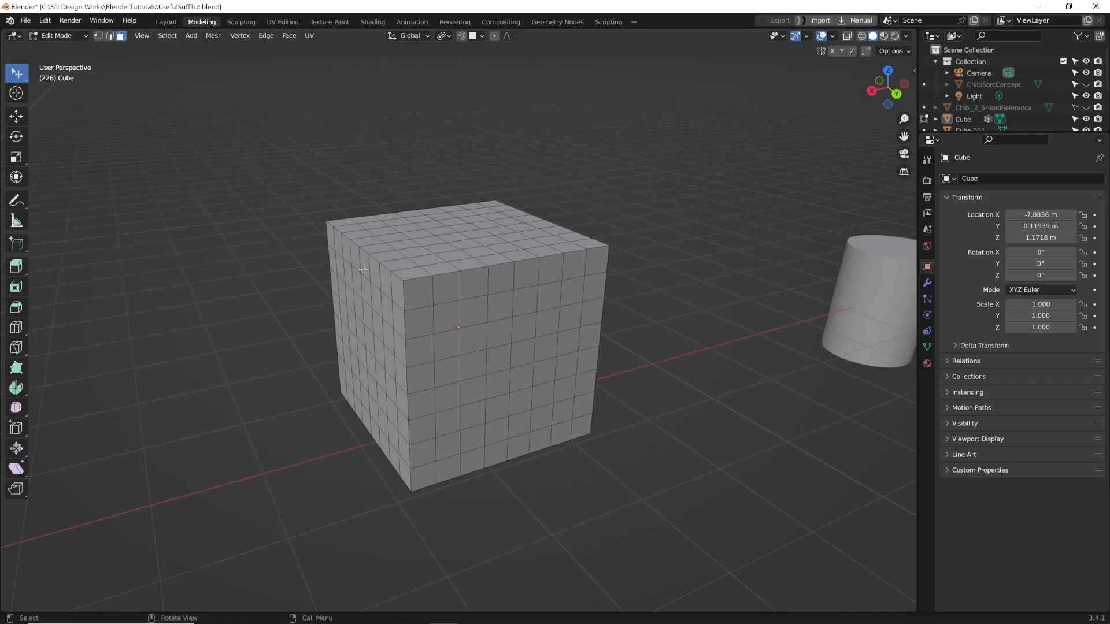
- Select a three-by-three block of faces in the upper-left corner of the Cube's front side
left_click(414, 290)
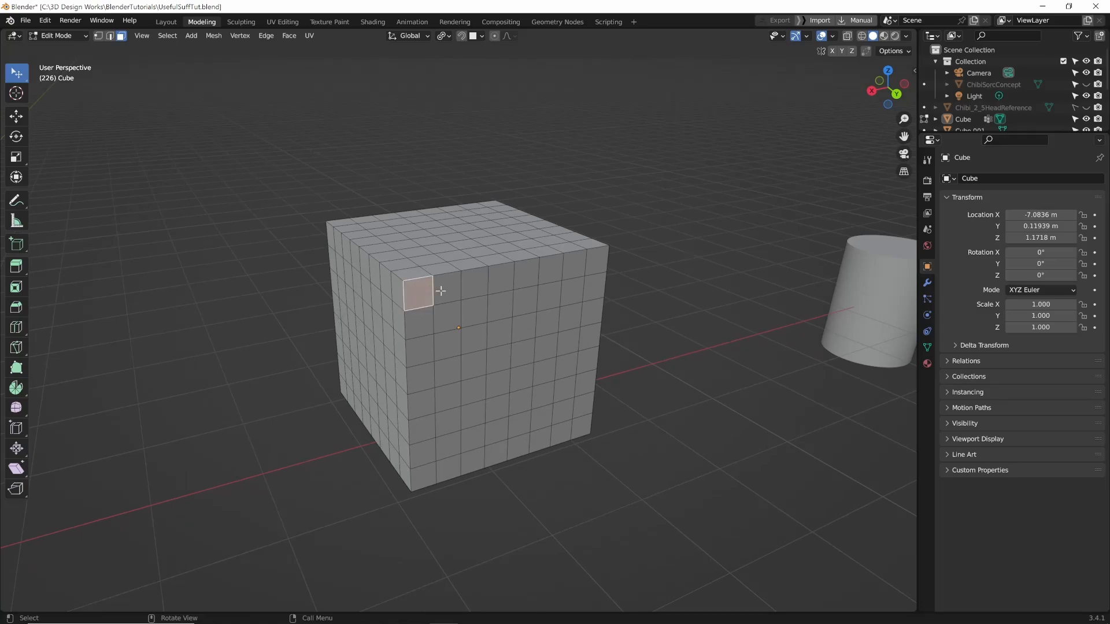
left_click(442, 289, "shift")
left_click(471, 287, "shift")
left_click(471, 309, "shift")
left_click(447, 317, "shift")
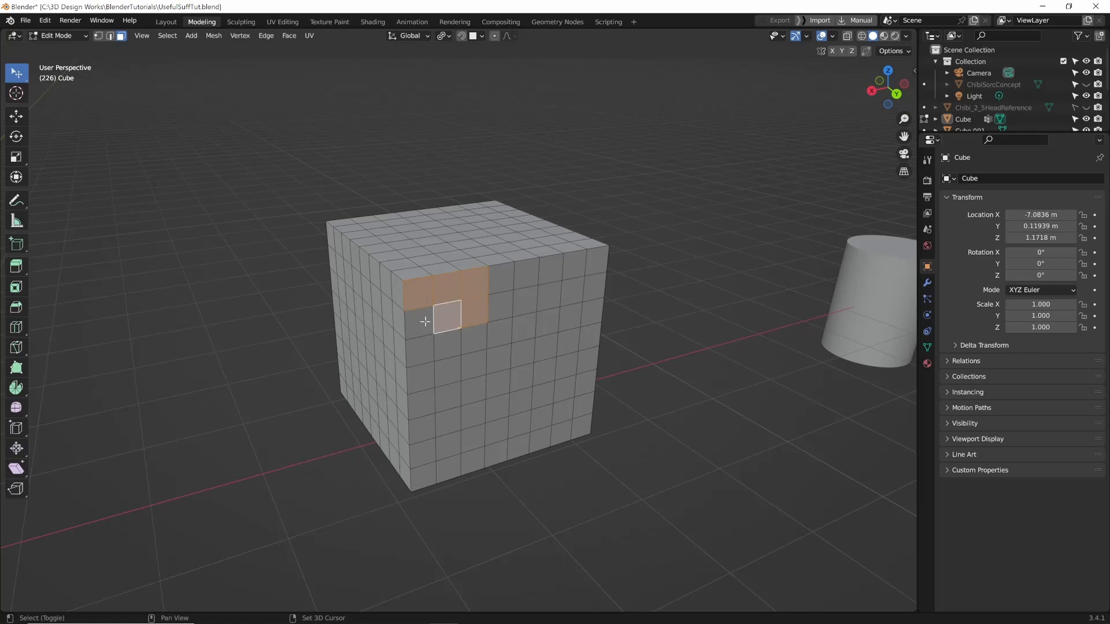
left_click(425, 321, "shift")
left_click(421, 350, "shift")
left_click(448, 346, "shift")
left_click(472, 341, "shift")
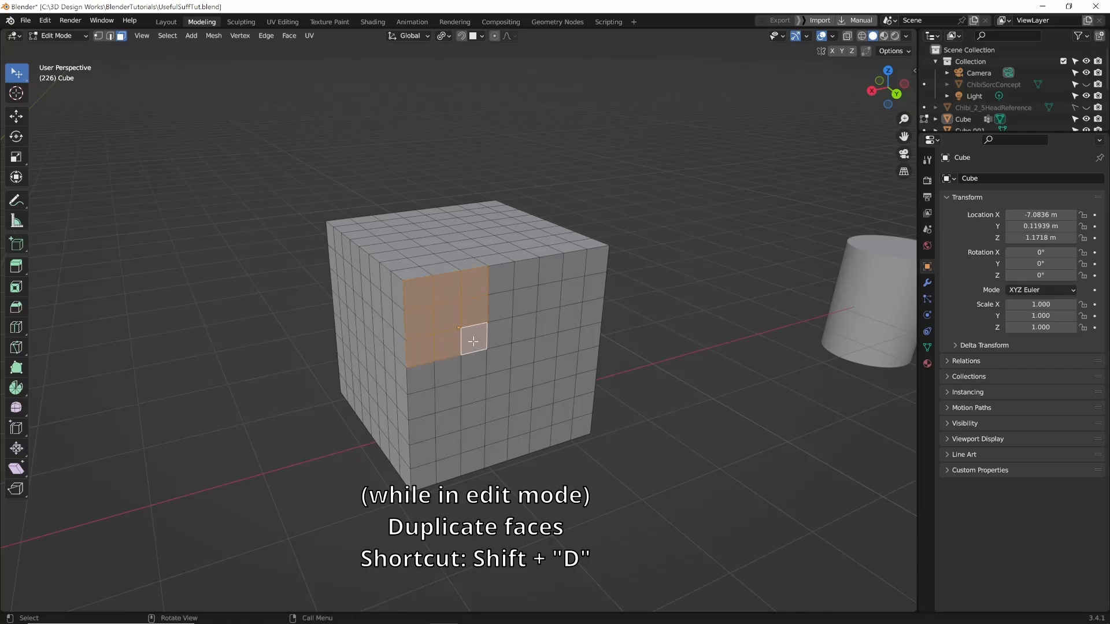
- Duplicate the selected three-by-three faces, place the copy beside the Cube's left side, and clear the selection
key("shift+d")
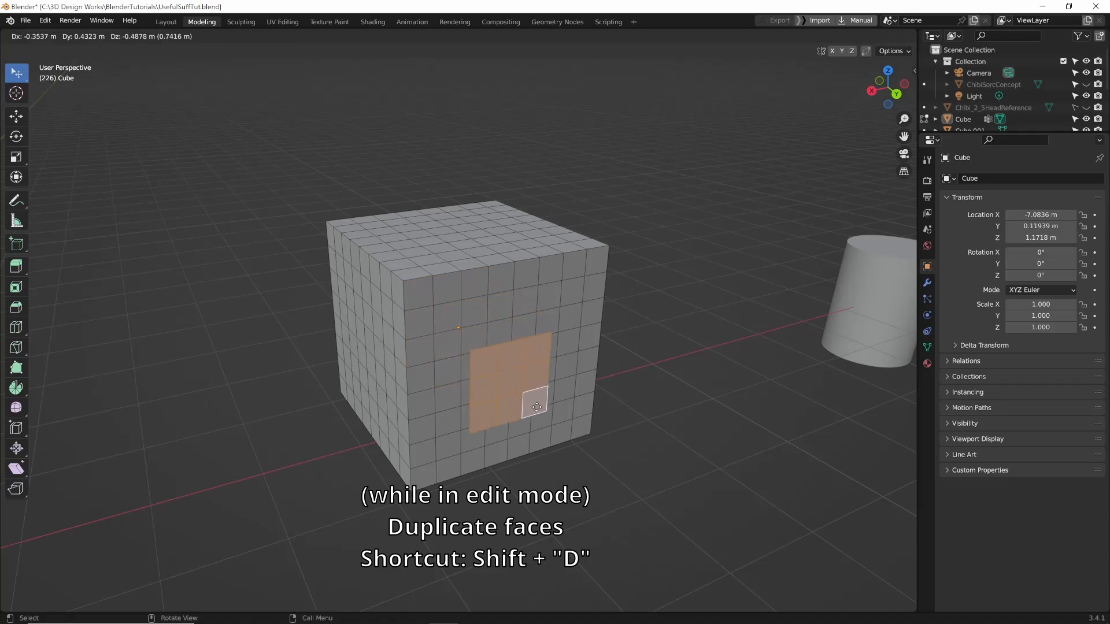
left_click(275, 358)
left_click(317, 429)
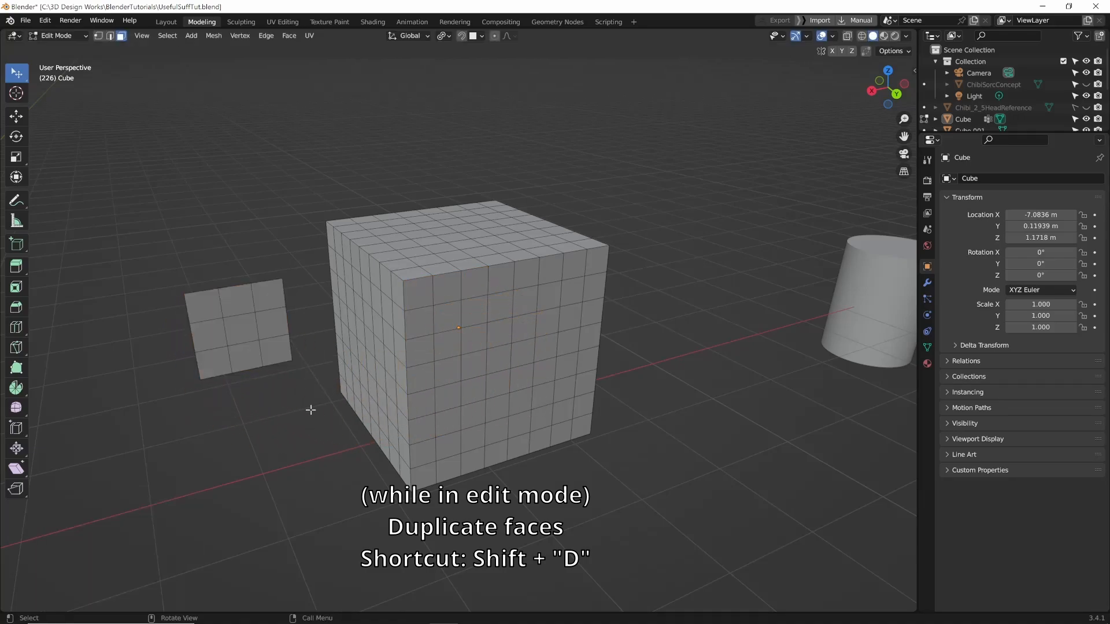
scroll(306, 399, "down", 1)
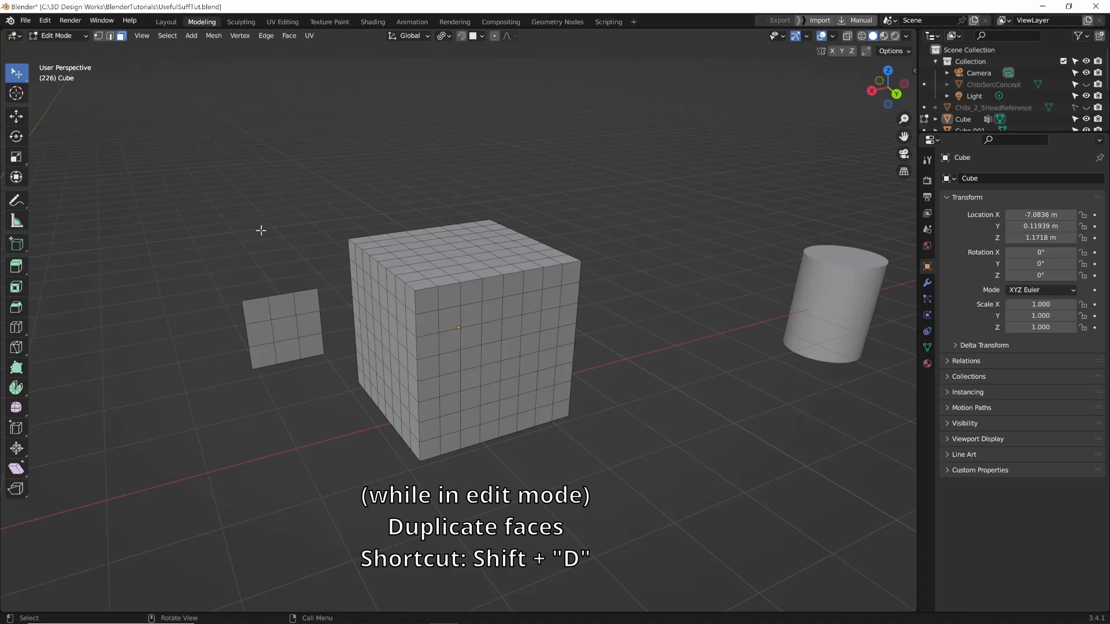
- Return to Object Mode and select the duplicated face patch to check whether it still belongs to the Cube
key("Tab")
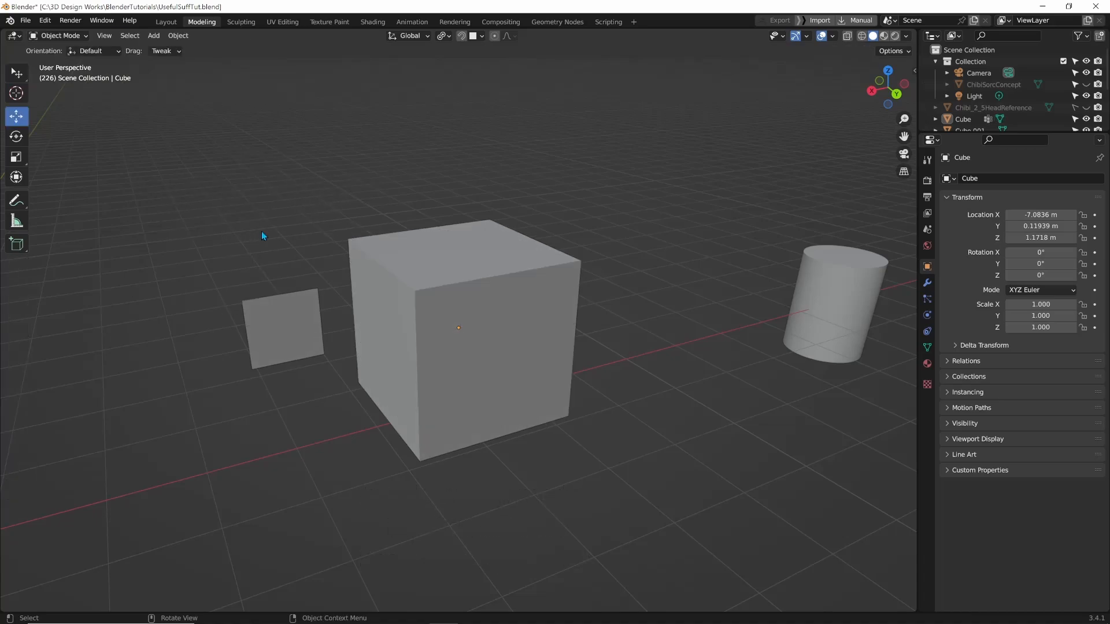
left_click(292, 332)
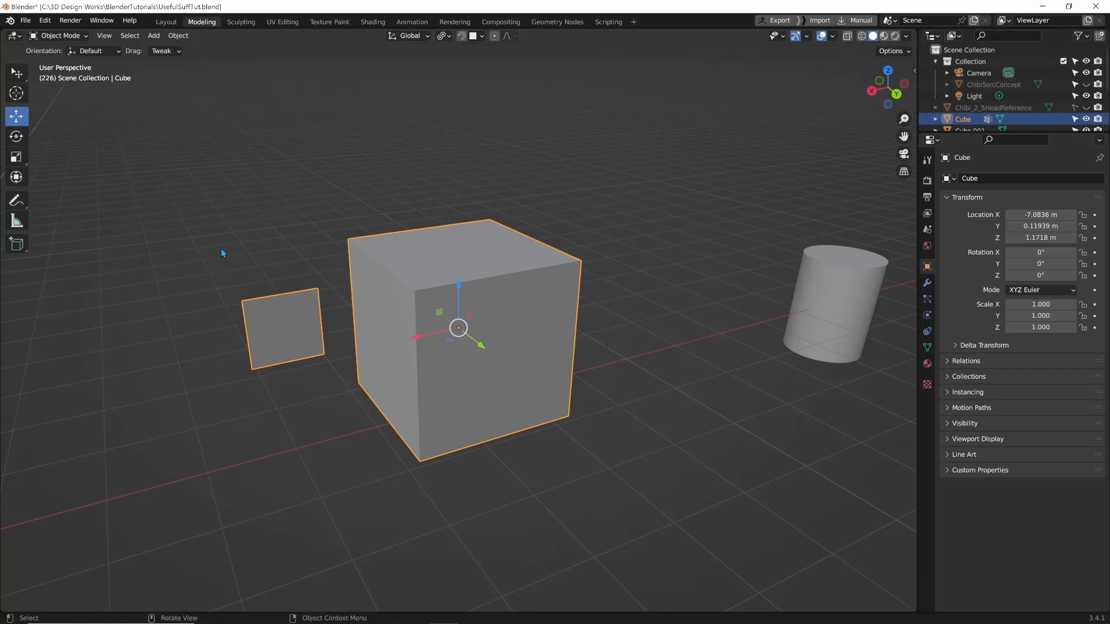
left_click(242, 257)
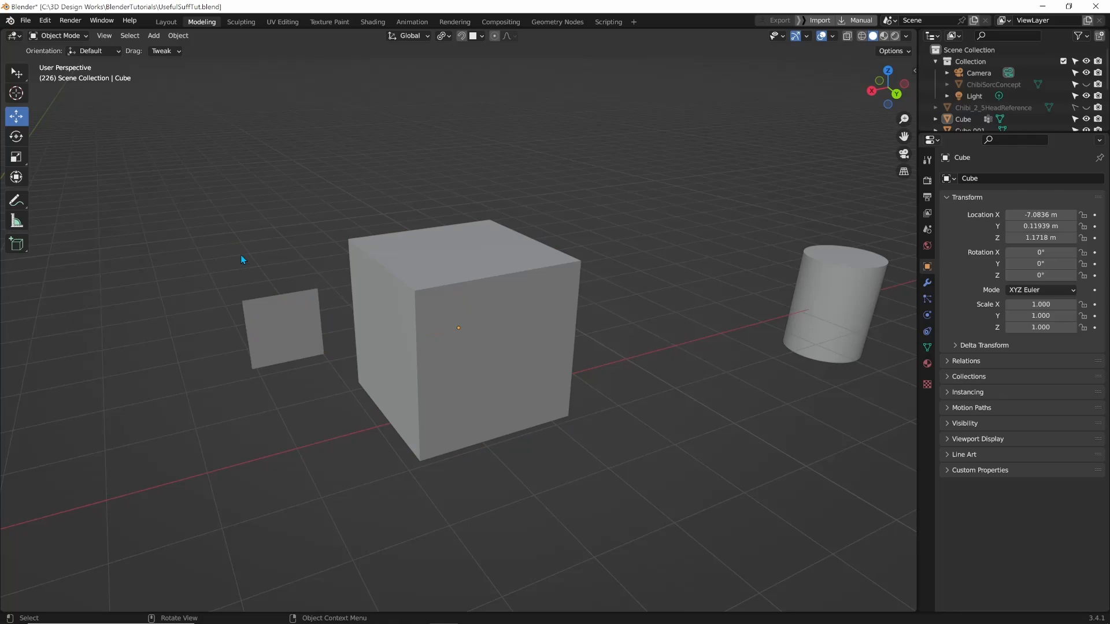
left_click(291, 322)
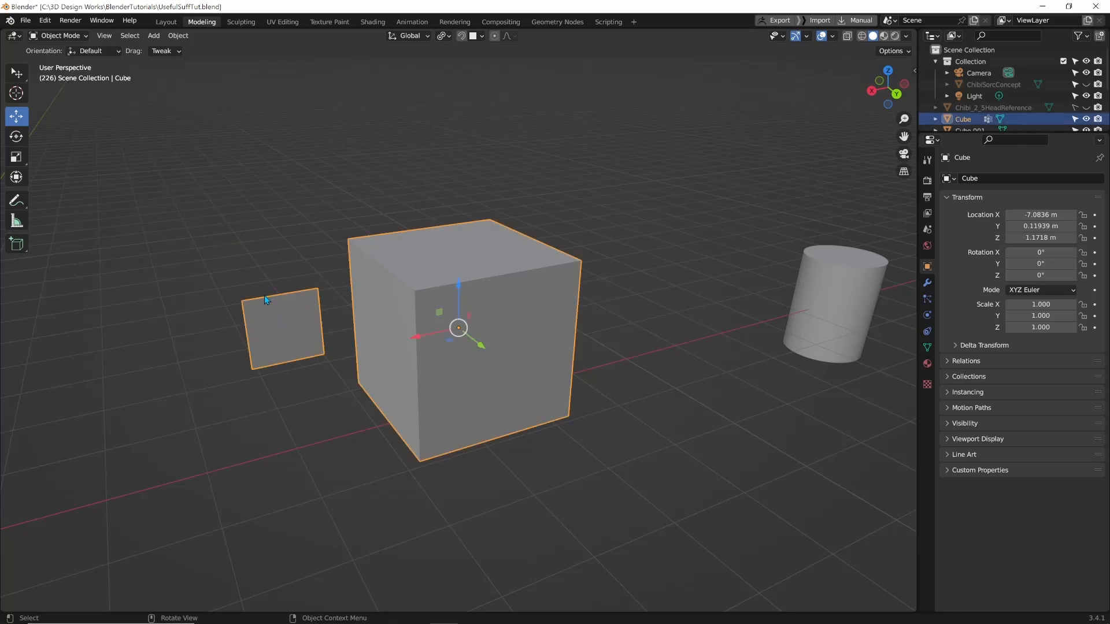
- In Edit Mode, select all linked faces of the duplicated patch and separate them from the Cube by selection
key("ctrl+Tab")
key("Tab")
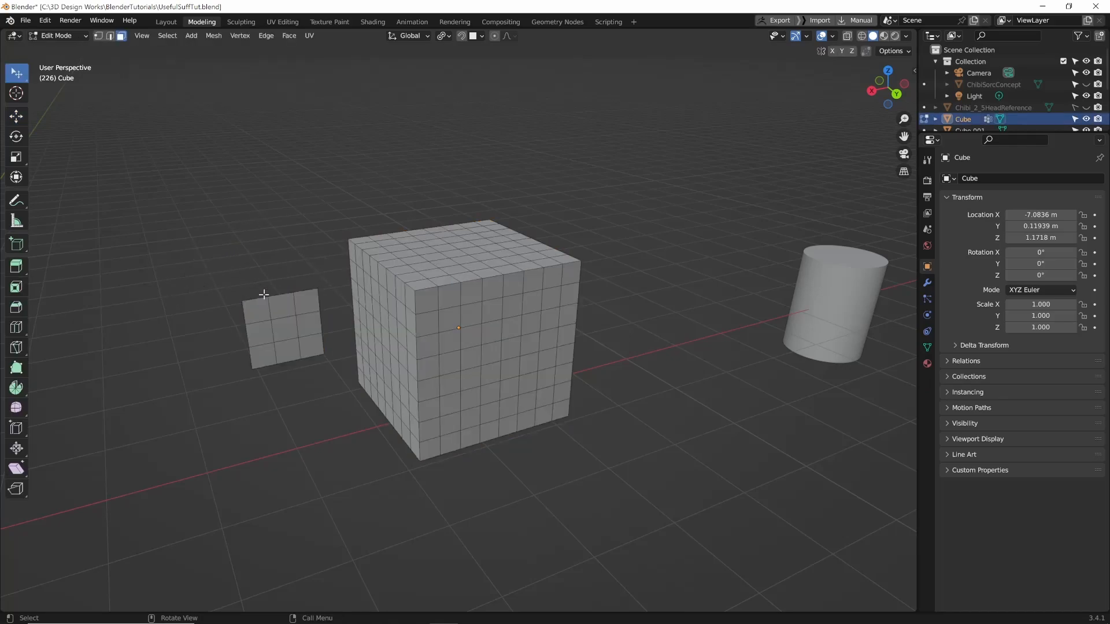
left_click(286, 328)
key("ctrl+l")
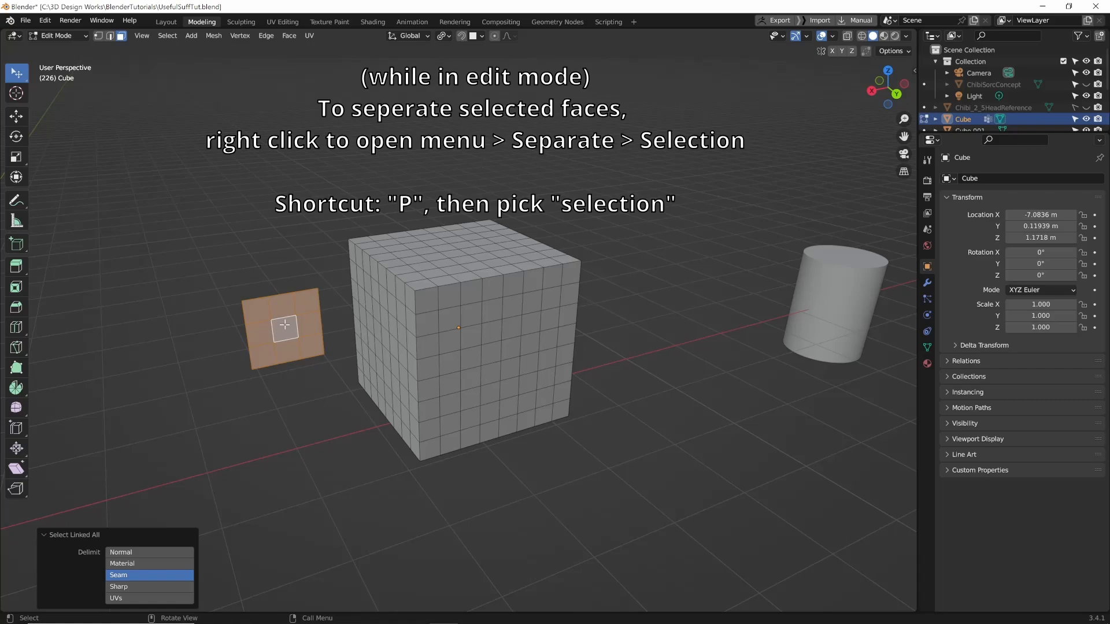
right_click(285, 325)
mouse_move(278, 529)
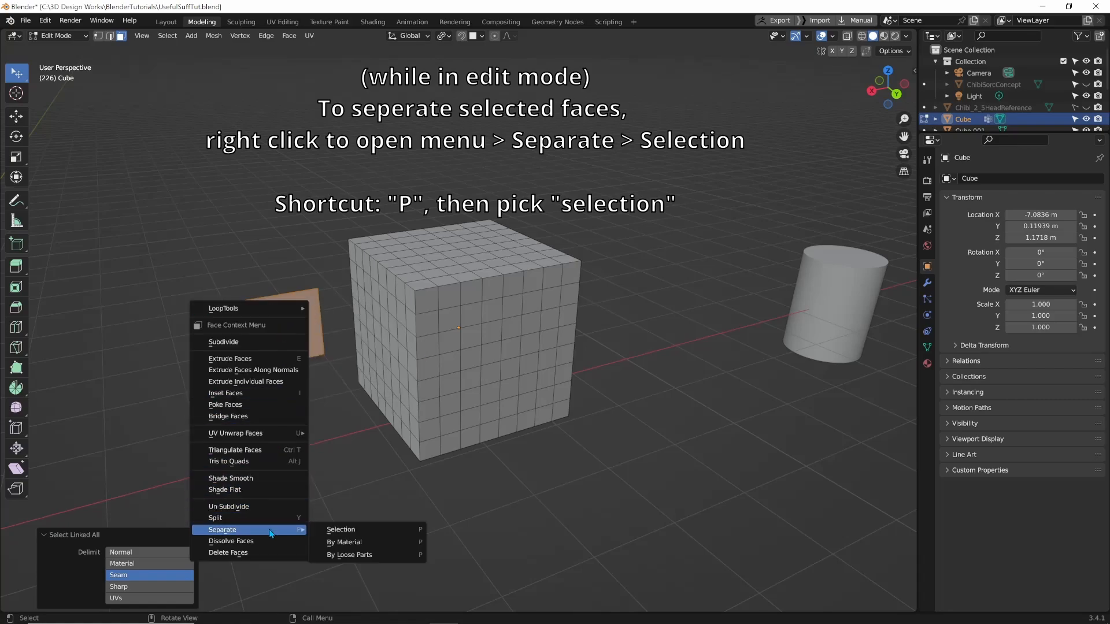
left_click(354, 528)
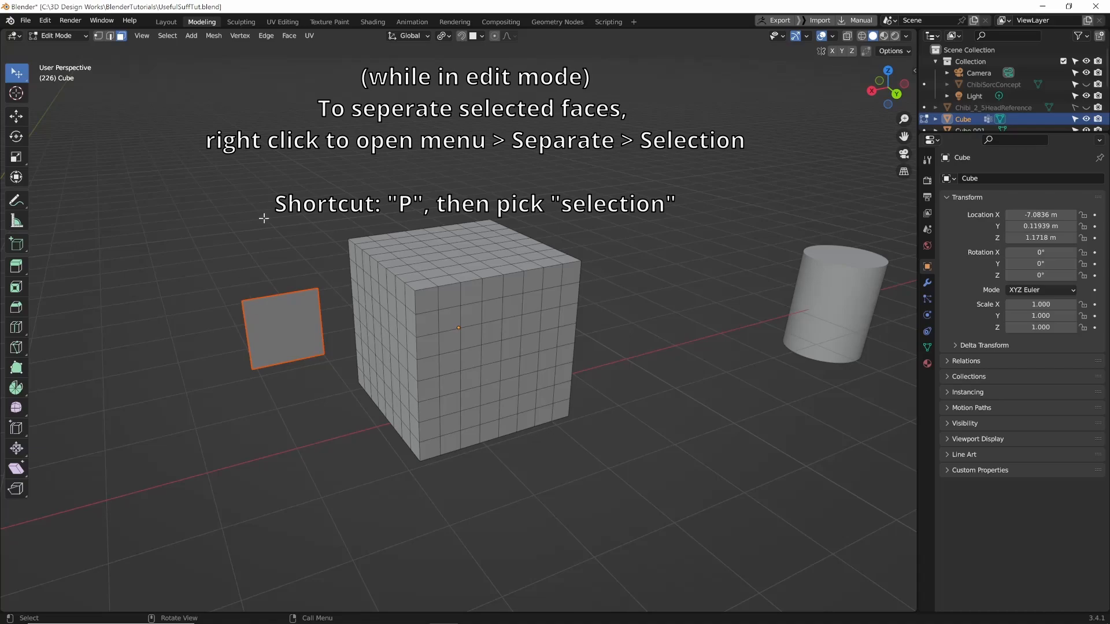
- Return to Object Mode and select the Cube and the separated patch one at a time, clearing the selection in between
key("ctrl+Tab")
key("Tab")
left_click(247, 231)
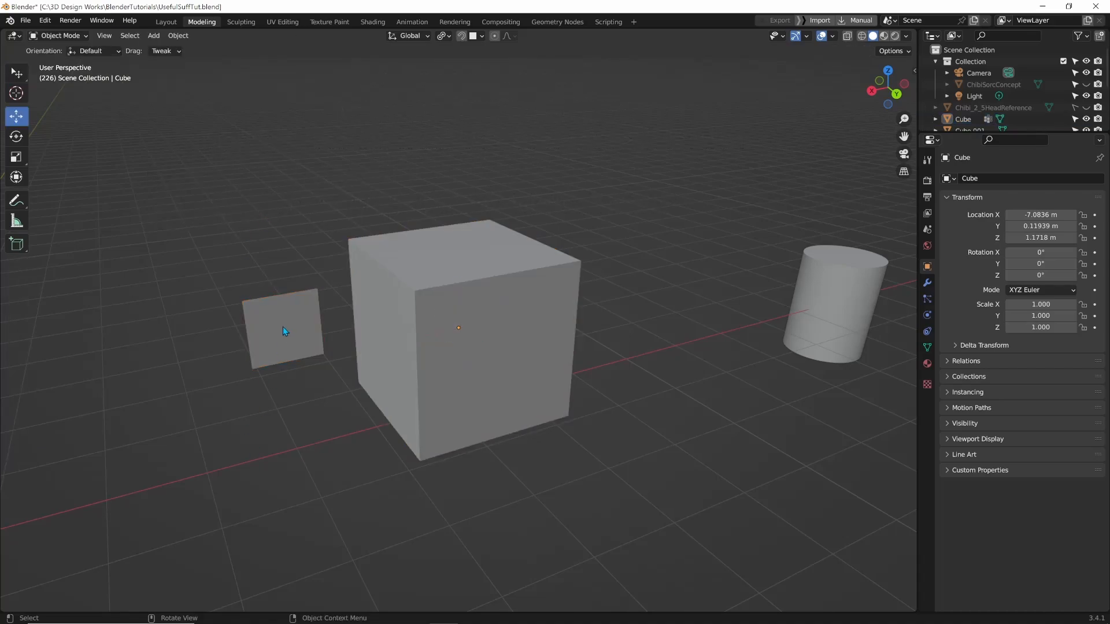
left_click(478, 322)
left_click(285, 323)
left_click(293, 426)
- Select the separated patch, add the Cube to the selection as the active object, and join both into one object
left_click(297, 342)
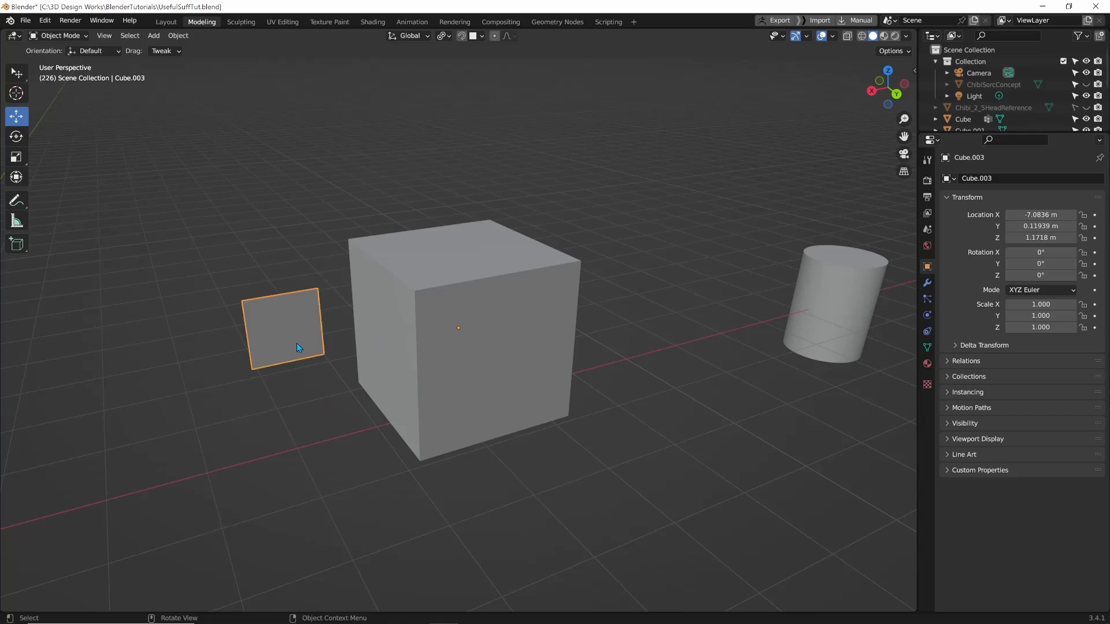
left_click(398, 328, "shift")
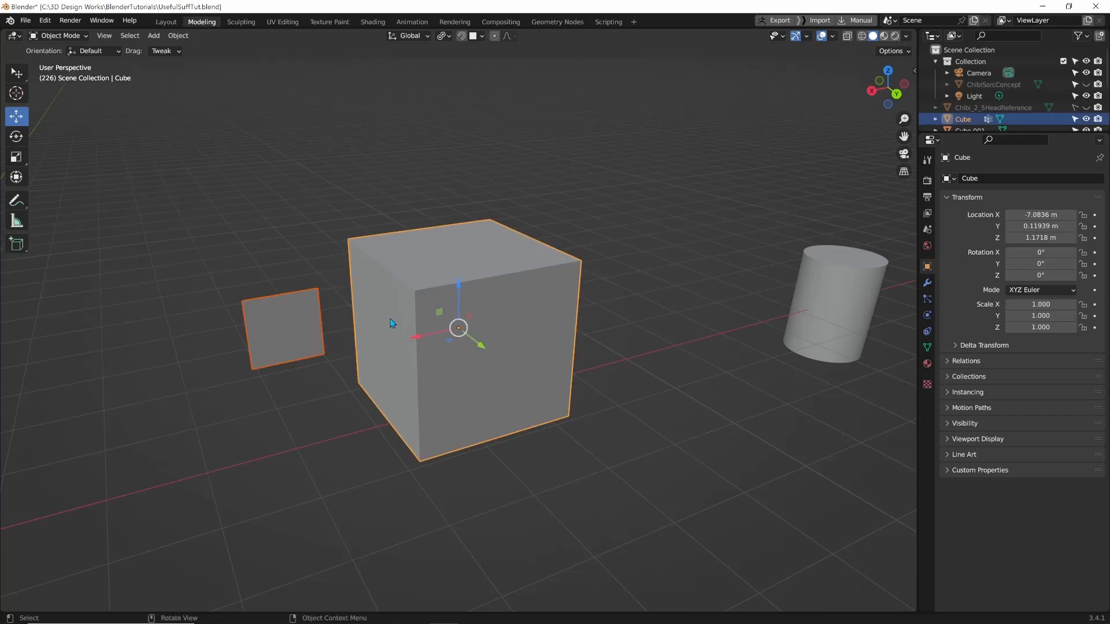
right_click(386, 317)
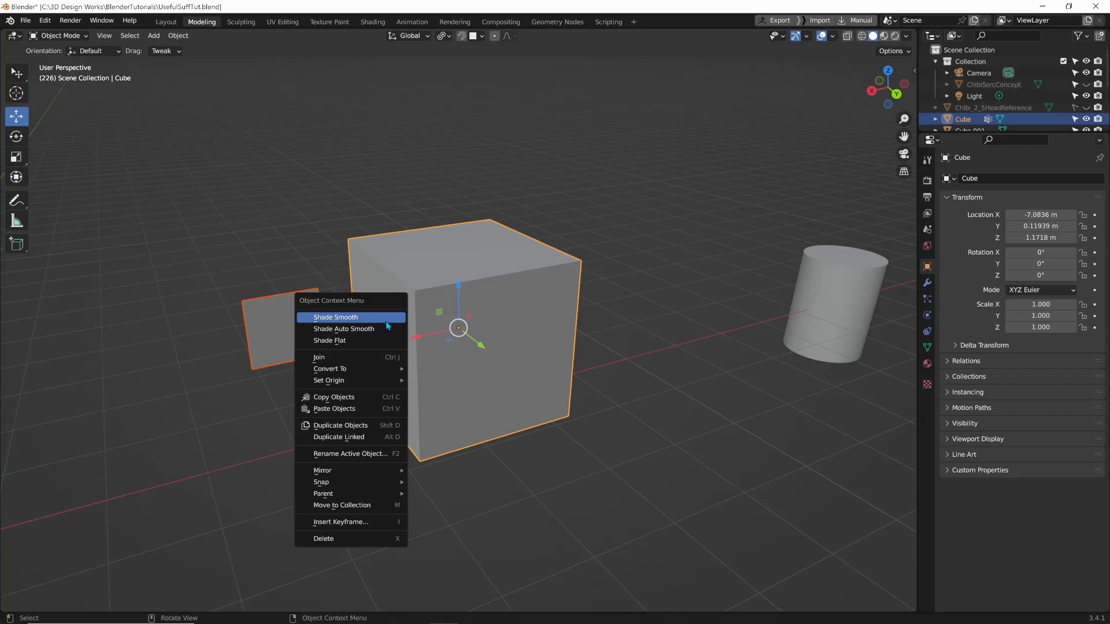
mouse_move(399, 489)
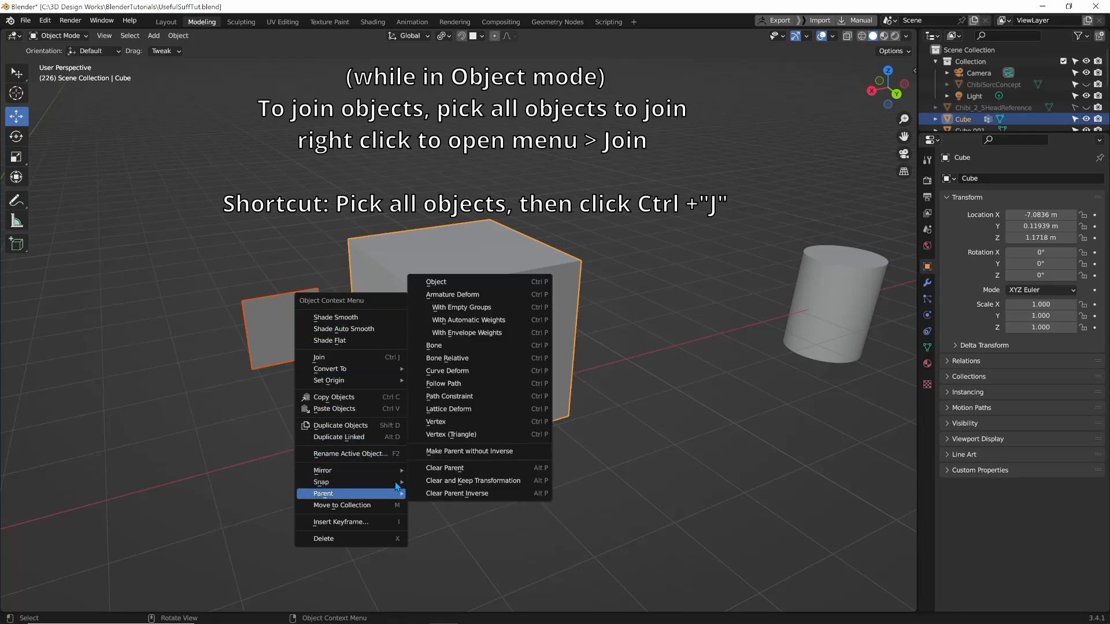
left_click(372, 359)
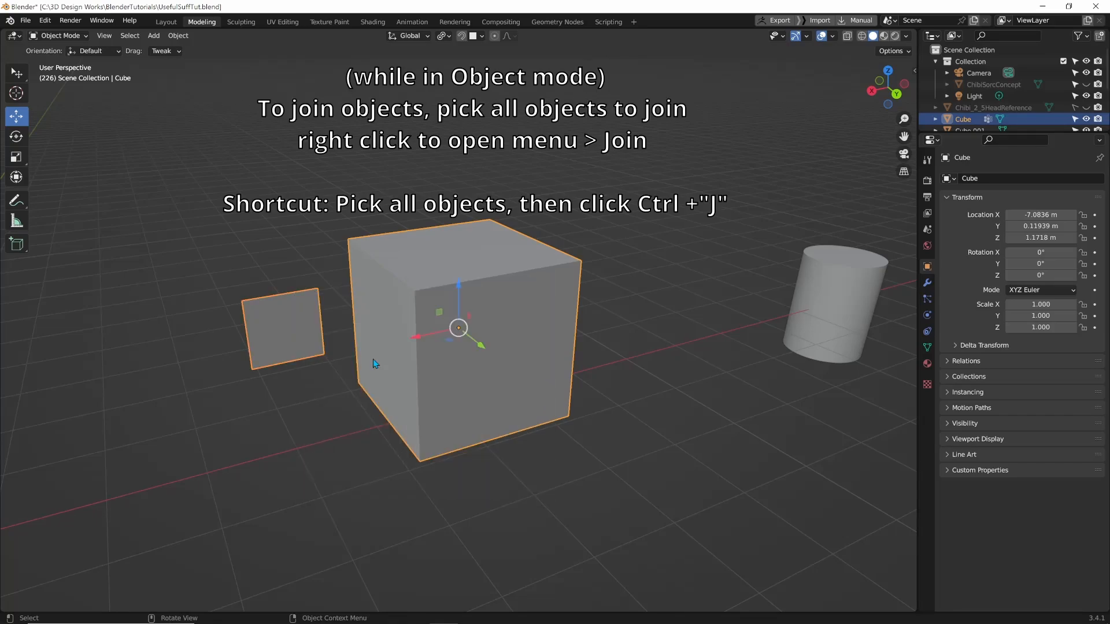
- Clear the selection, select the joined Cube through its patch to check the join, and deselect it again
left_click(307, 433)
left_click(306, 355)
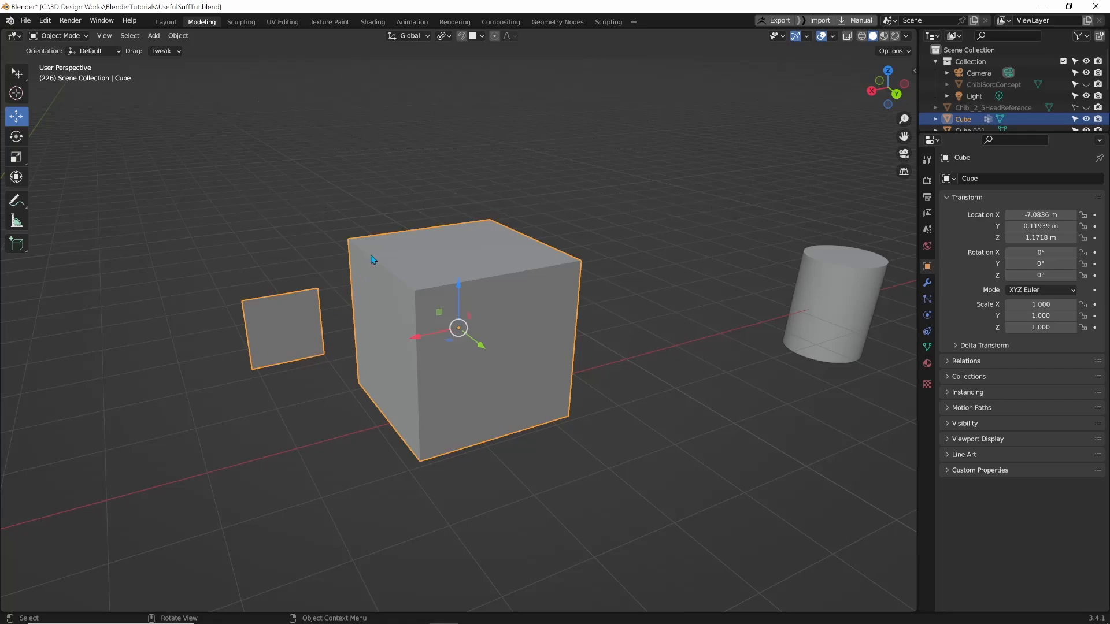
left_click(367, 197)
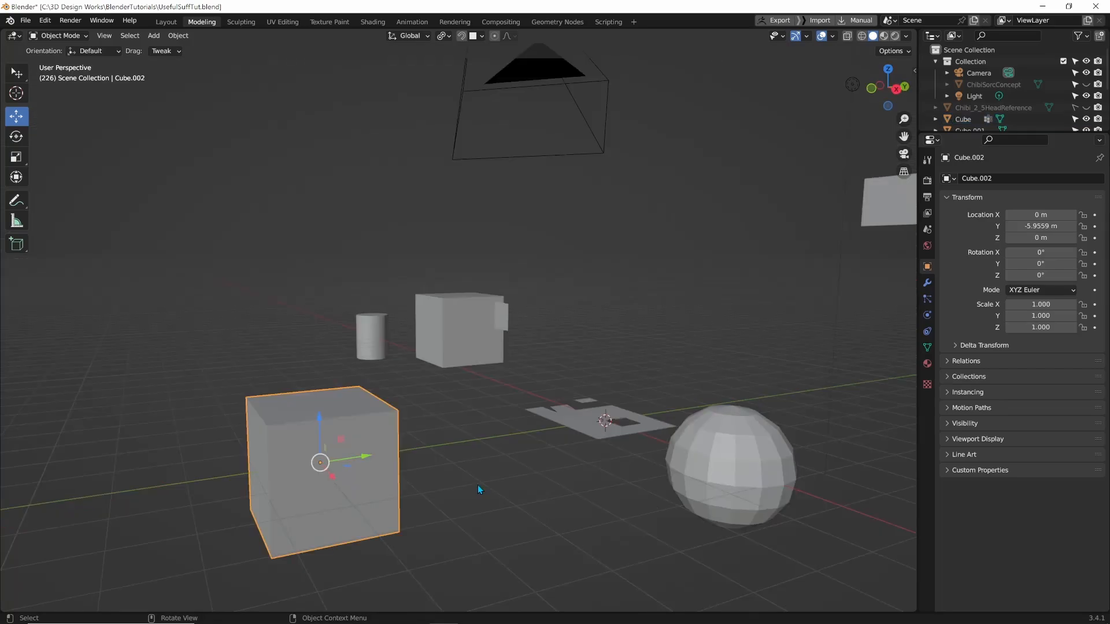
- Enter Edit Mode on Cube.002 and add one horizontal and one vertical loop cut through its middle
key("KP_Decimal")
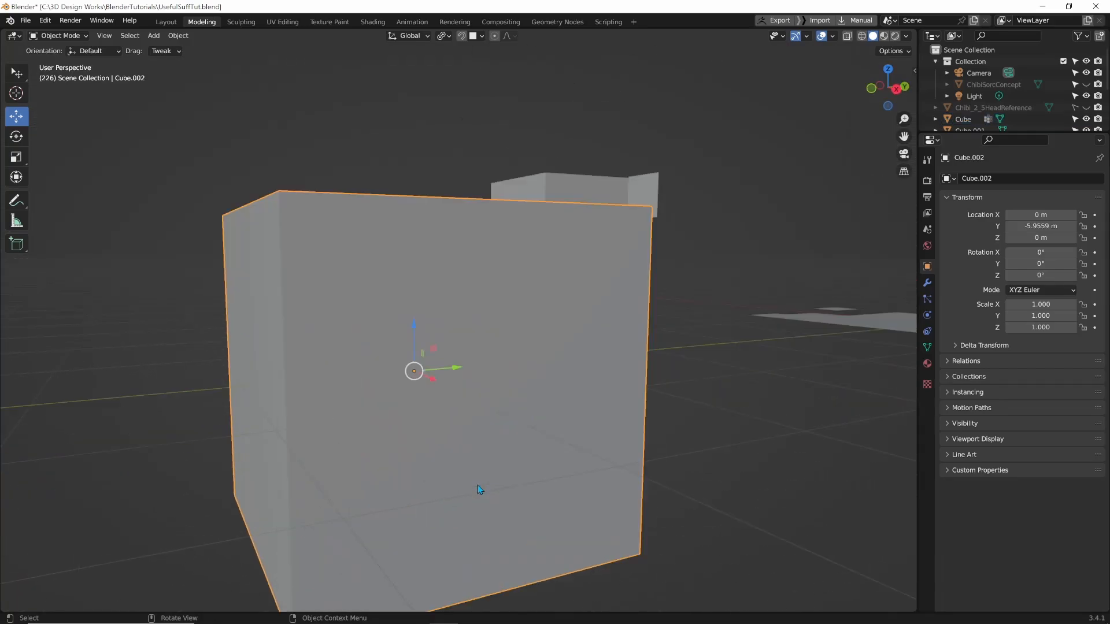
scroll(466, 478, "up", 2)
scroll(434, 471, "down", 3)
middle_click_drag(434, 470, 376, 487)
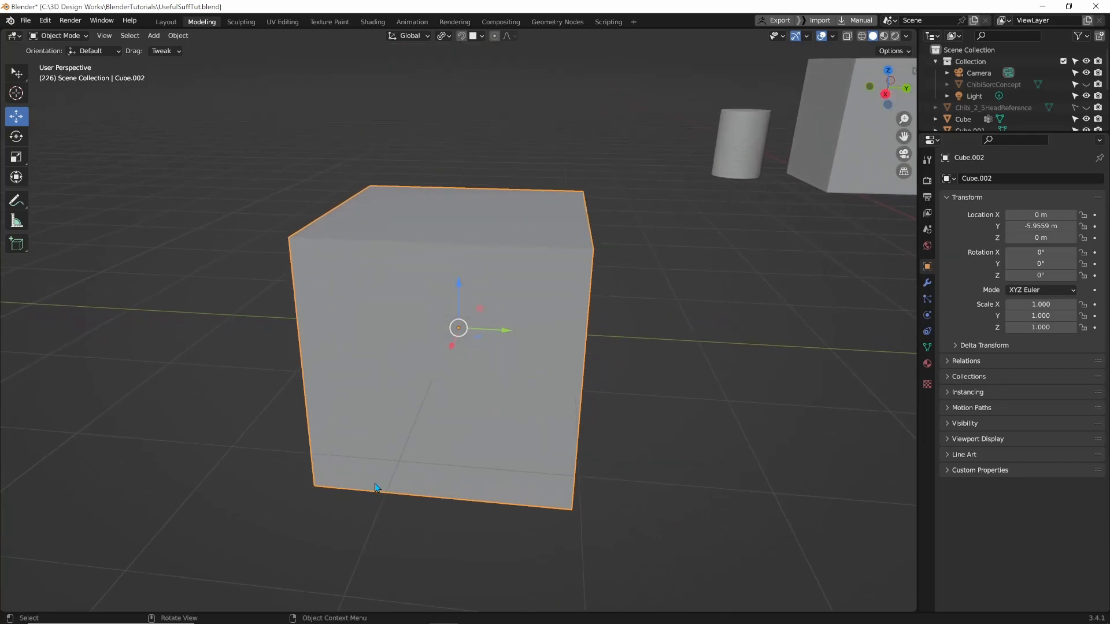
key("ctrl+Tab")
left_click(453, 442)
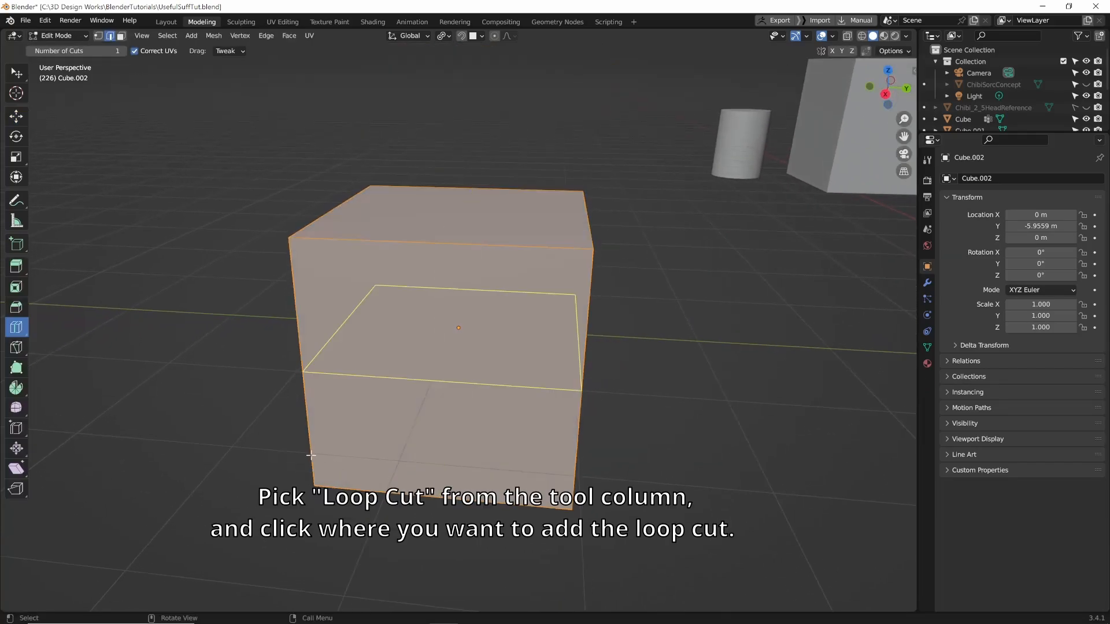
left_click(323, 364)
left_click(421, 247)
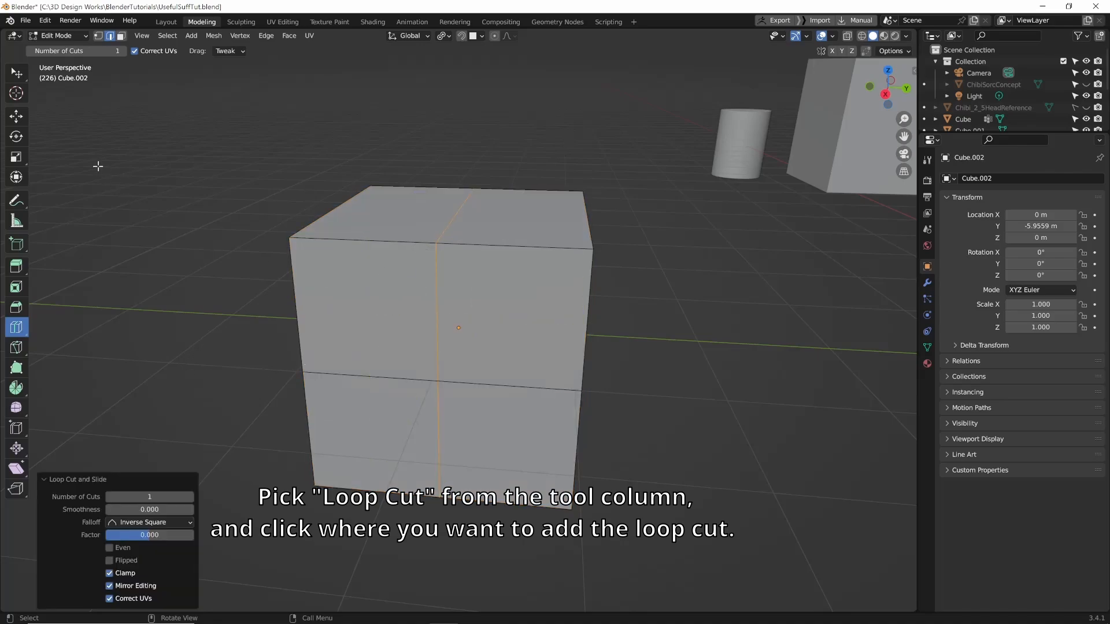
- Halve Cube.002's columns and rows with four more loop cuts, and slide an extra horizontal loop upward within the top row
key("w")
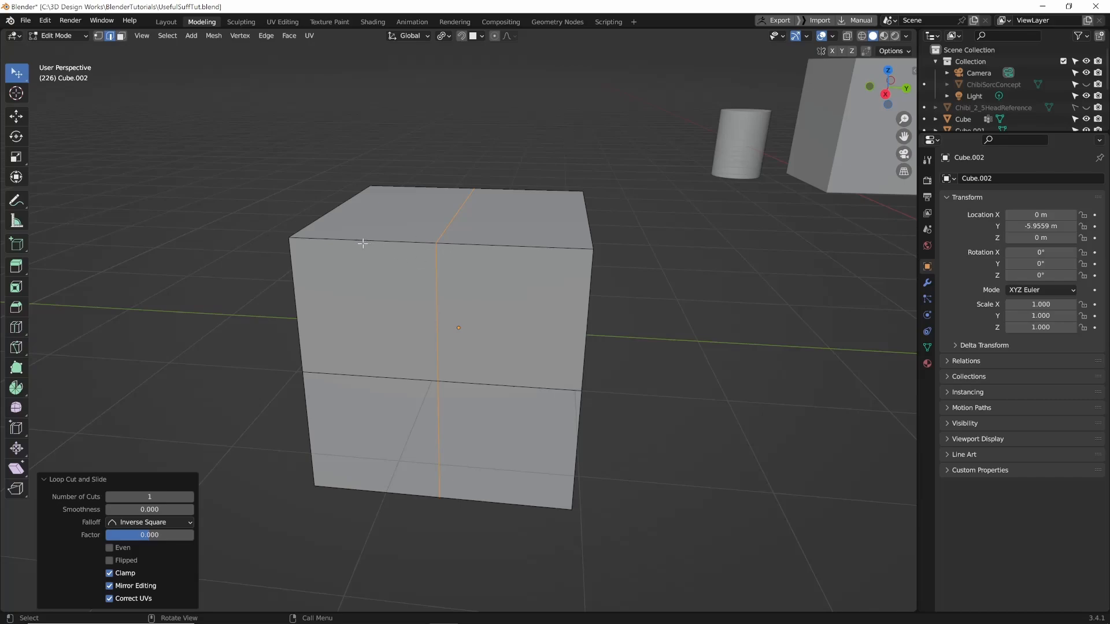
left_click(16, 327)
left_click(377, 238)
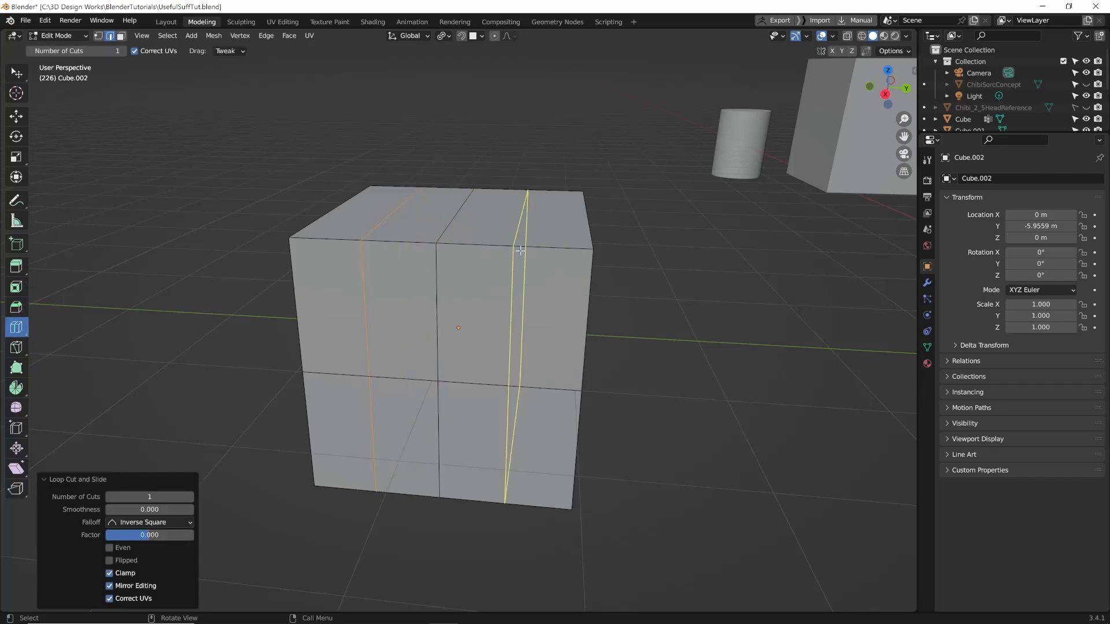
left_click(520, 250)
left_click(438, 275)
left_click(439, 415)
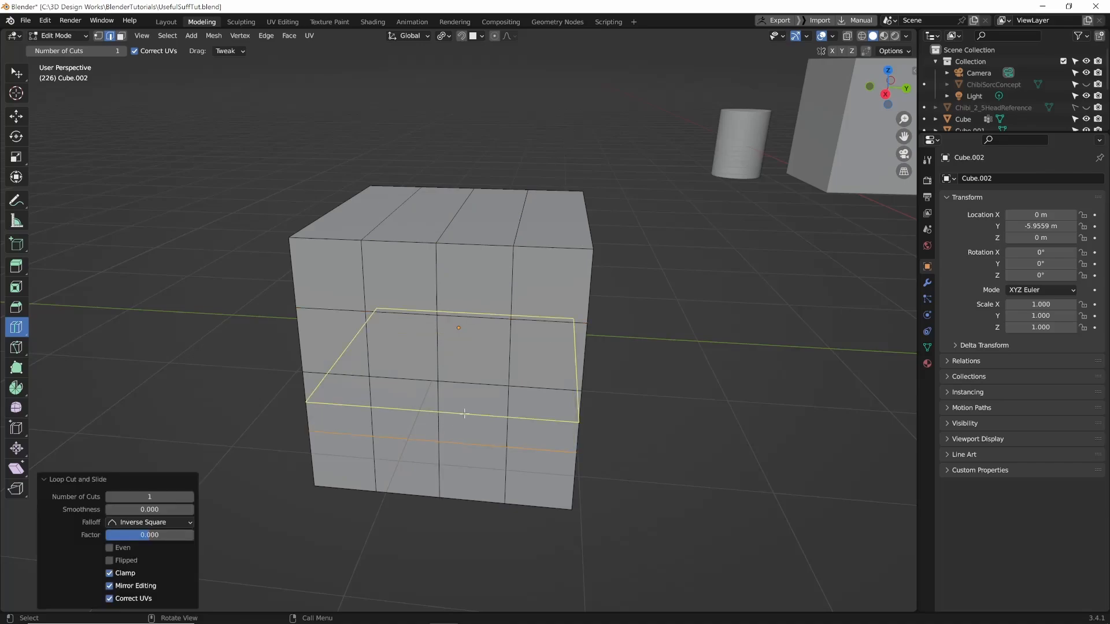
left_click(439, 289)
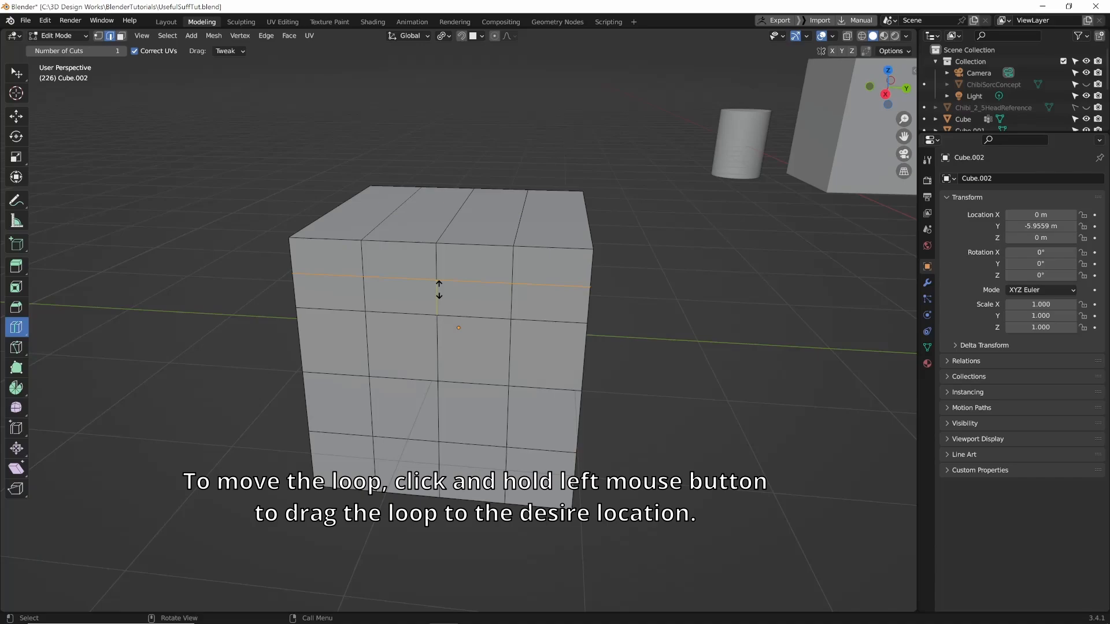
mouse_move(439, 289)
left_mouse_down()
mouse_move(436, 269)
mouse_move(436, 297)
mouse_move(433, 286)
left_mouse_up()
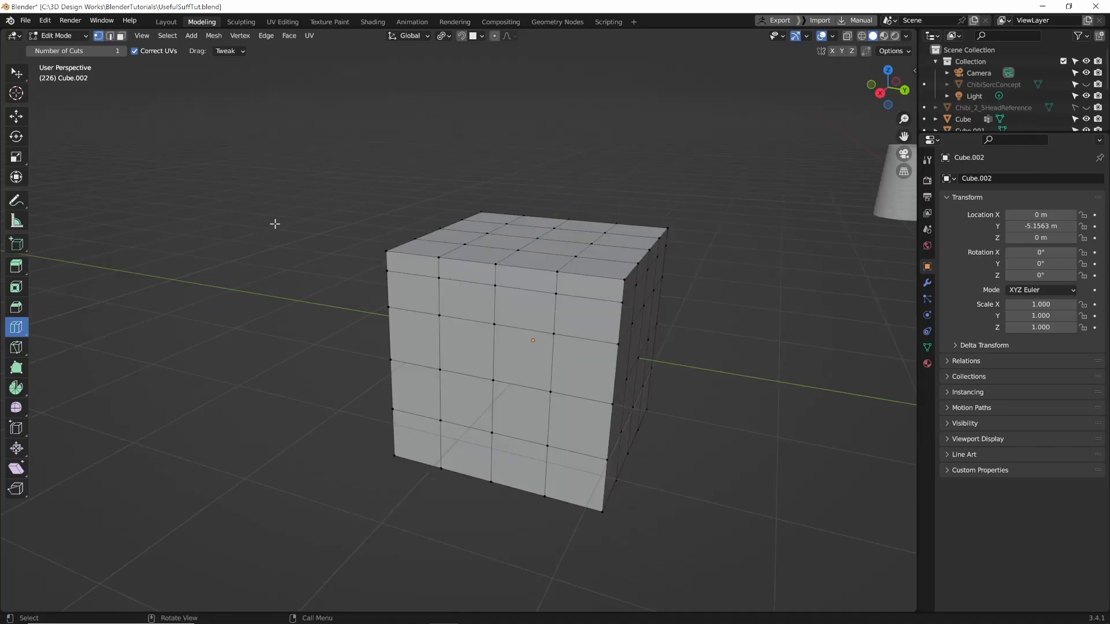
- Connect diagonally opposite vertices across the second-row faces on Cube.002's front side, using Connect Vertex Path
key("w")
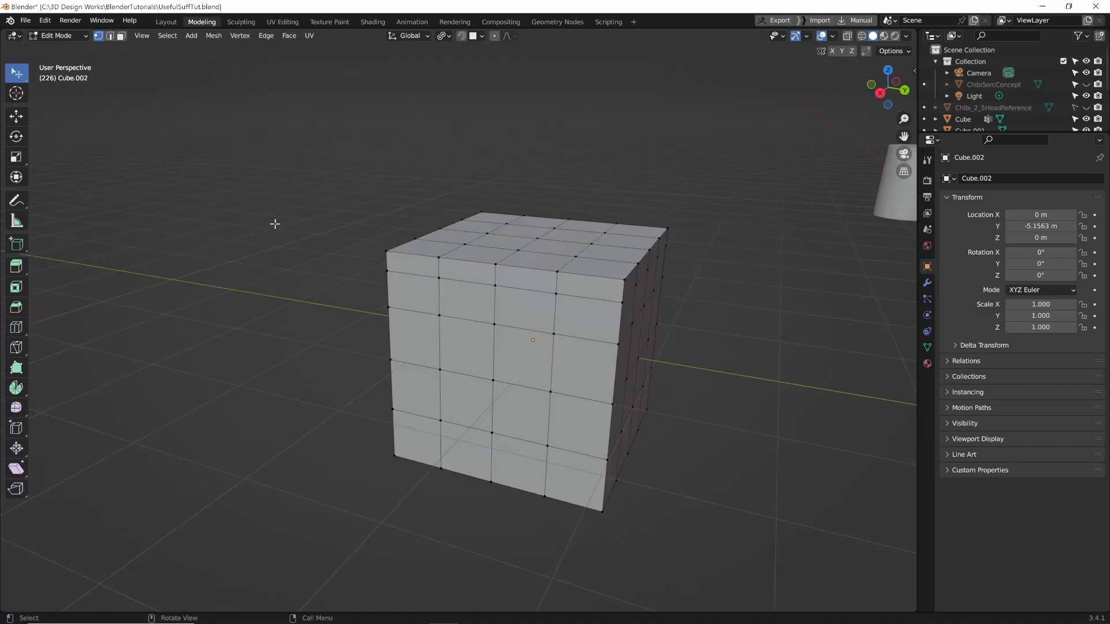
left_click(494, 324, "shift")
left_click(555, 294)
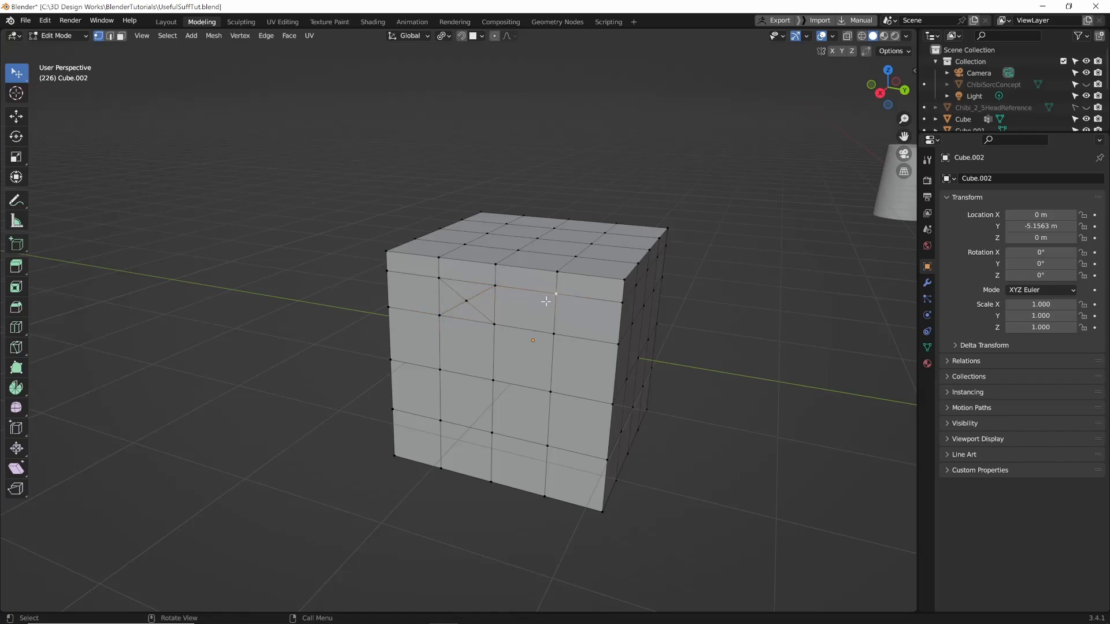
right_click(494, 325)
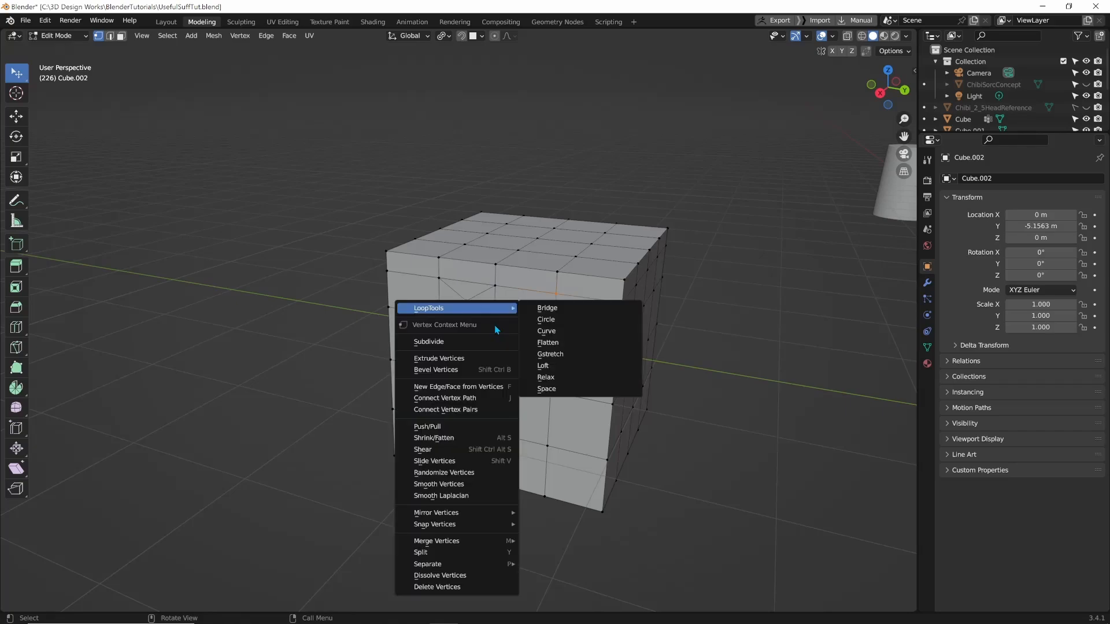
left_click(476, 398)
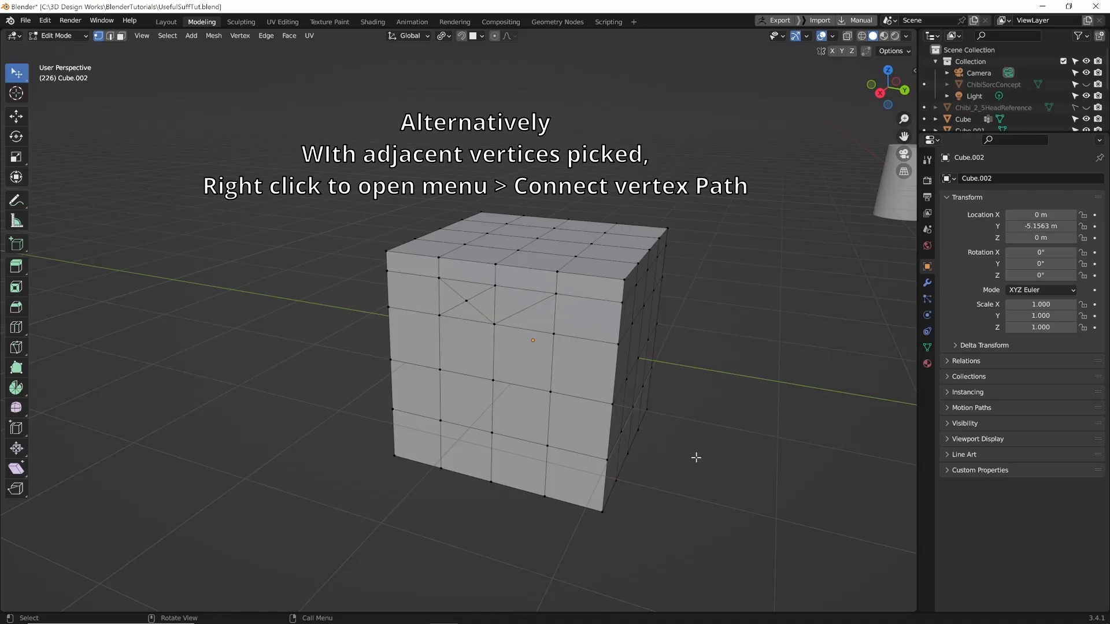
left_click(586, 319, "shift")
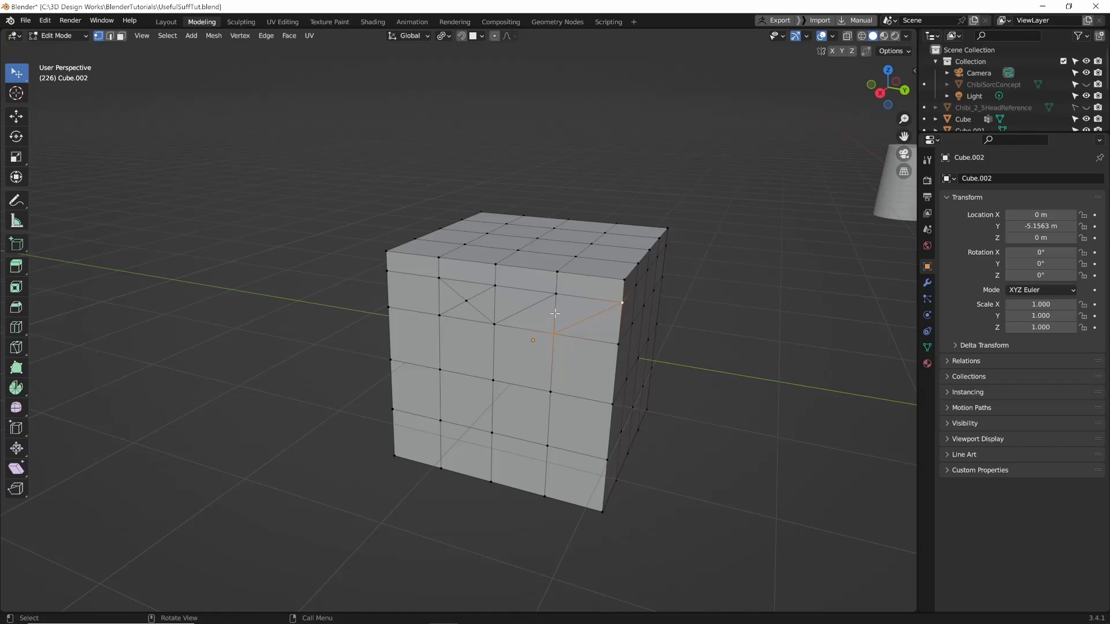
- Subdivide the vertical edge between the two right-hand diagonals on Cube.002's front with one cut, and select its new midpoint vertex
key("2")
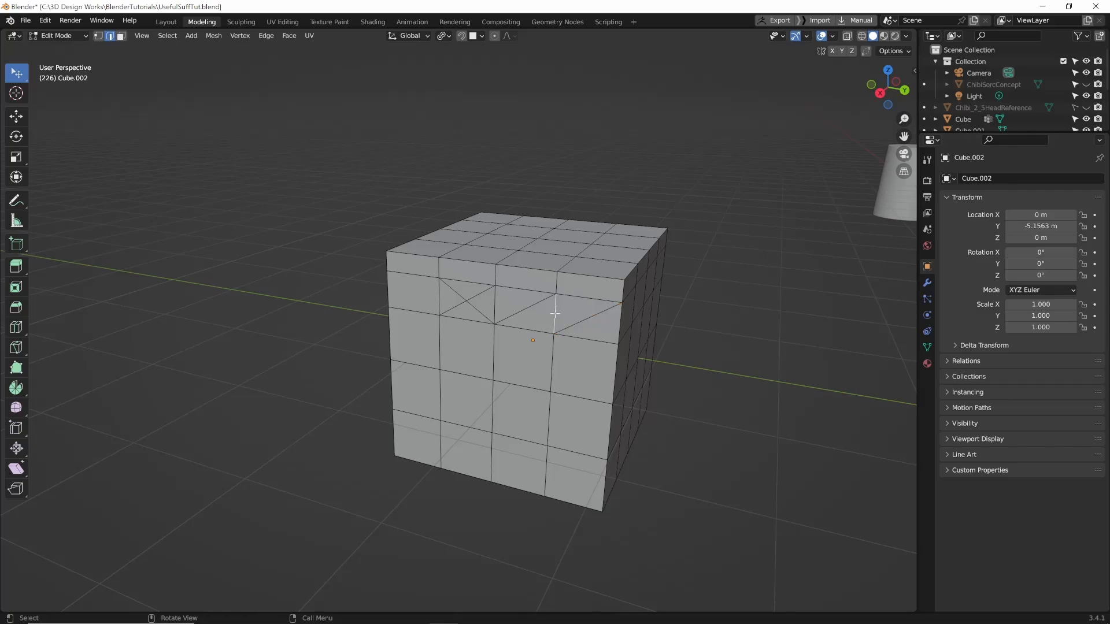
right_click(556, 317)
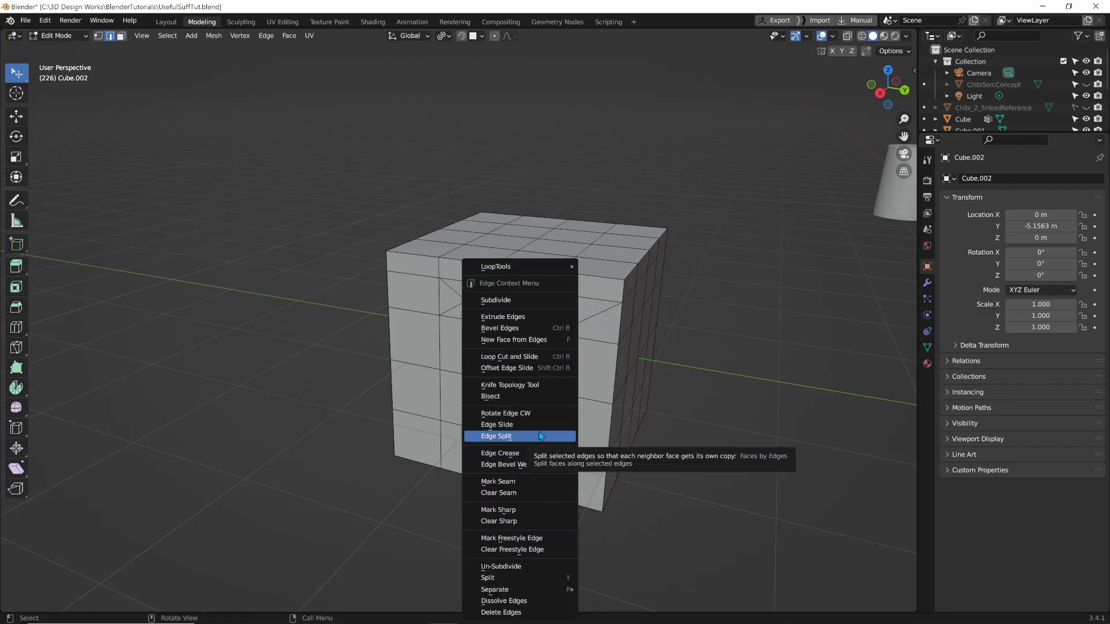
left_click(508, 299)
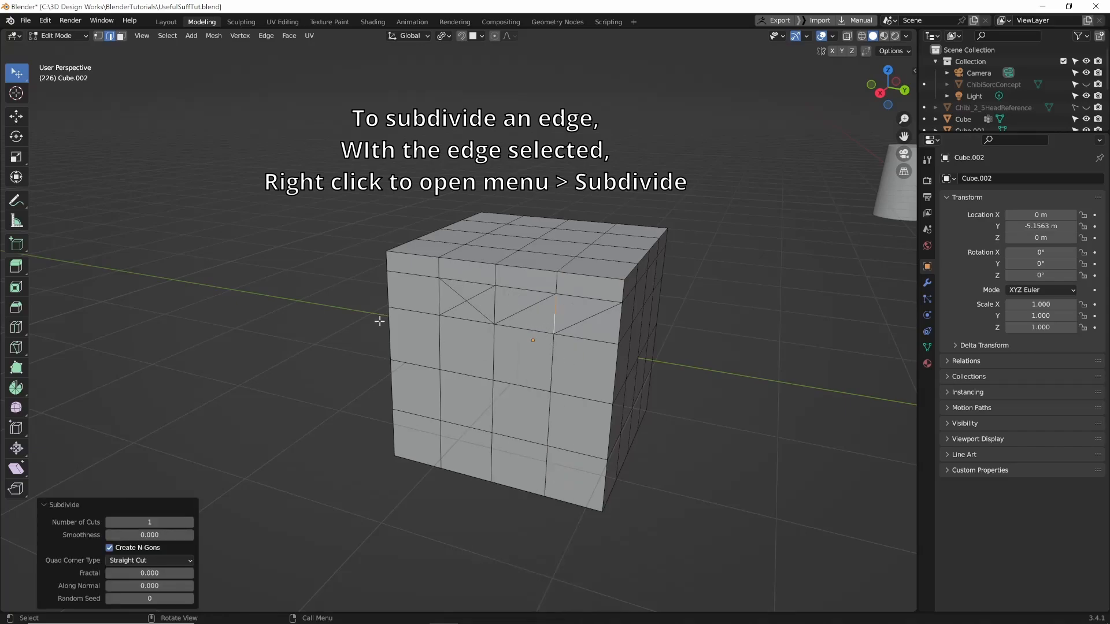
left_click(330, 252)
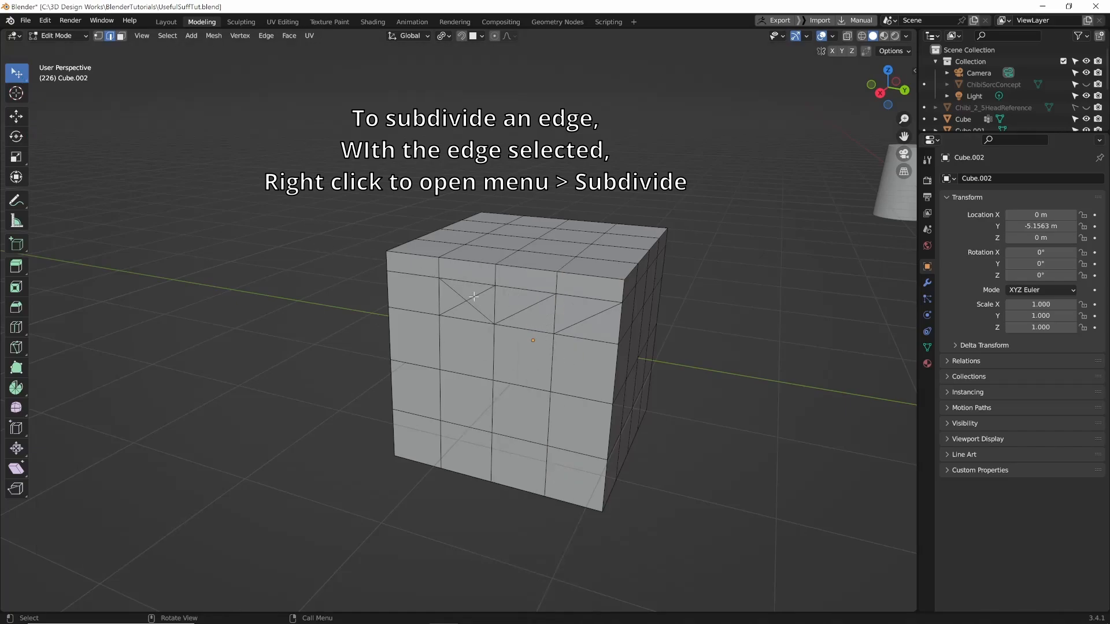
key("1")
left_click(555, 315)
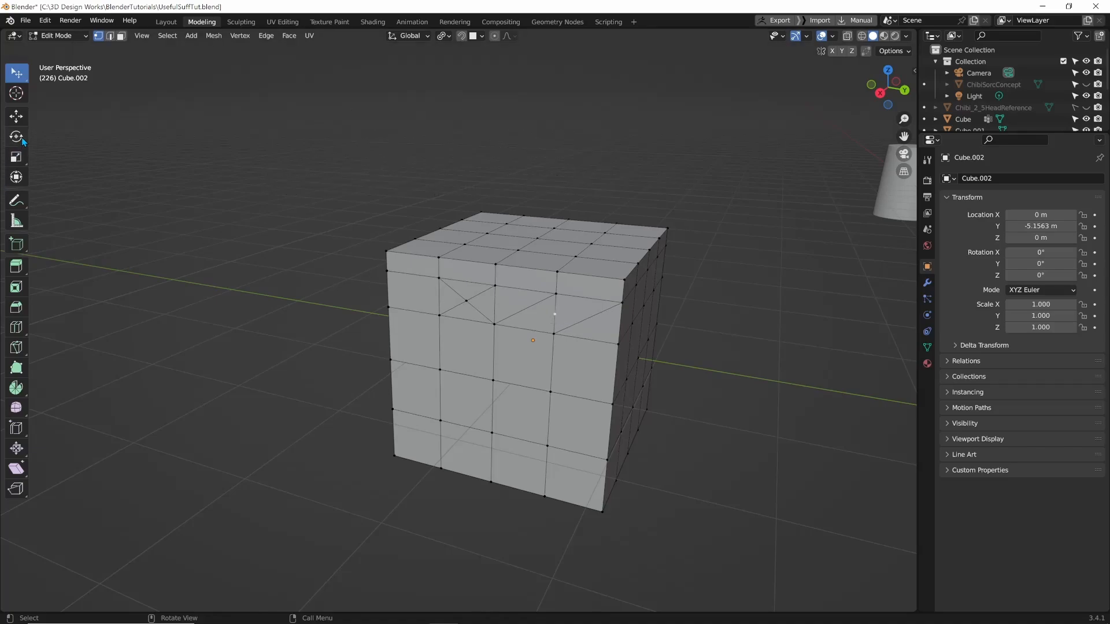
- Subdivide the diagonal edge in the second-row face beside the subdivided vertical edge with one cut, and return to the Select tool
left_click(16, 116)
key("2")
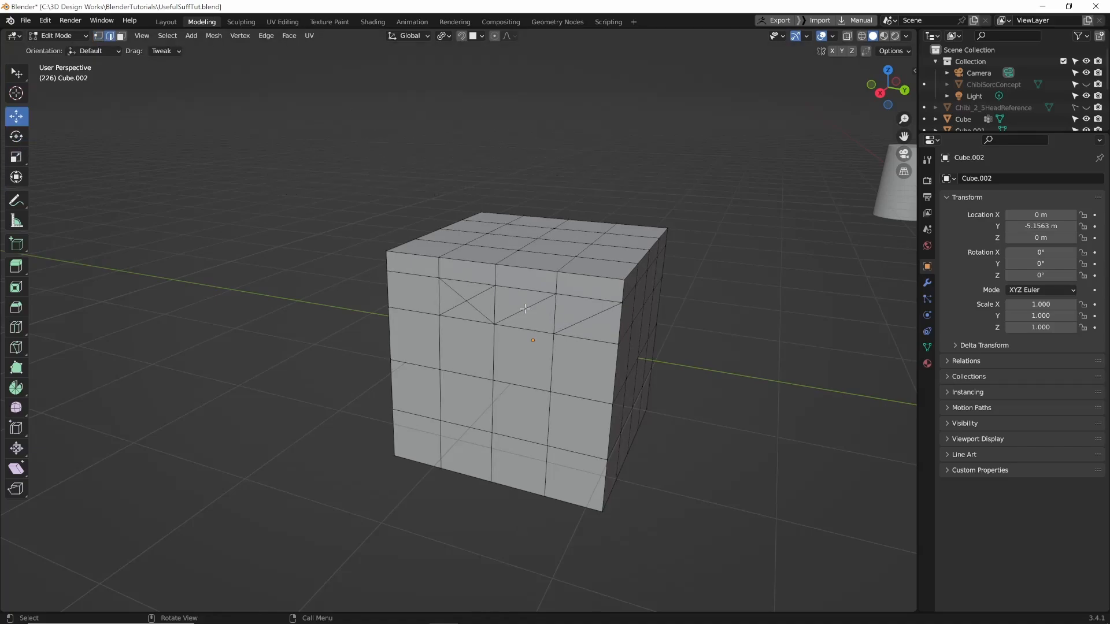
left_click(523, 309)
right_click(523, 309)
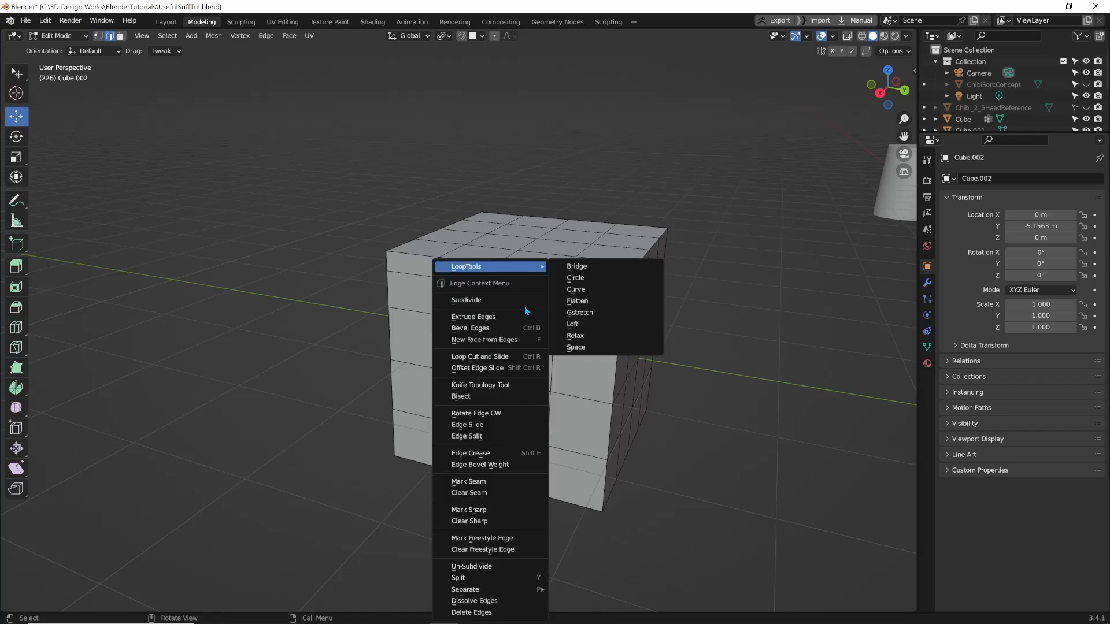
left_click(510, 295)
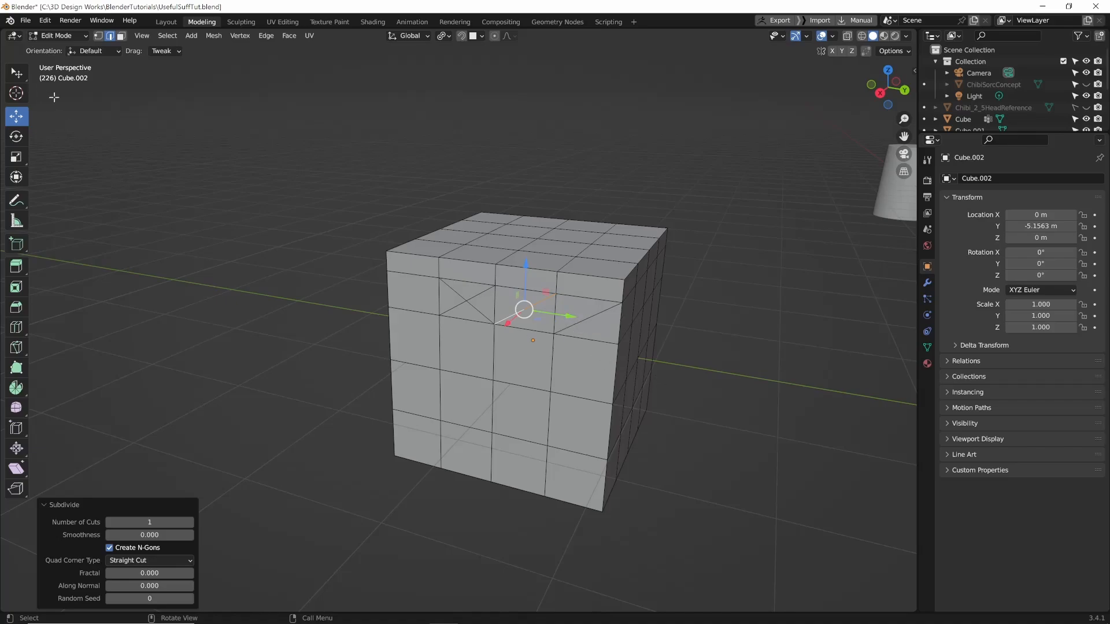
left_click(246, 218)
key("w")
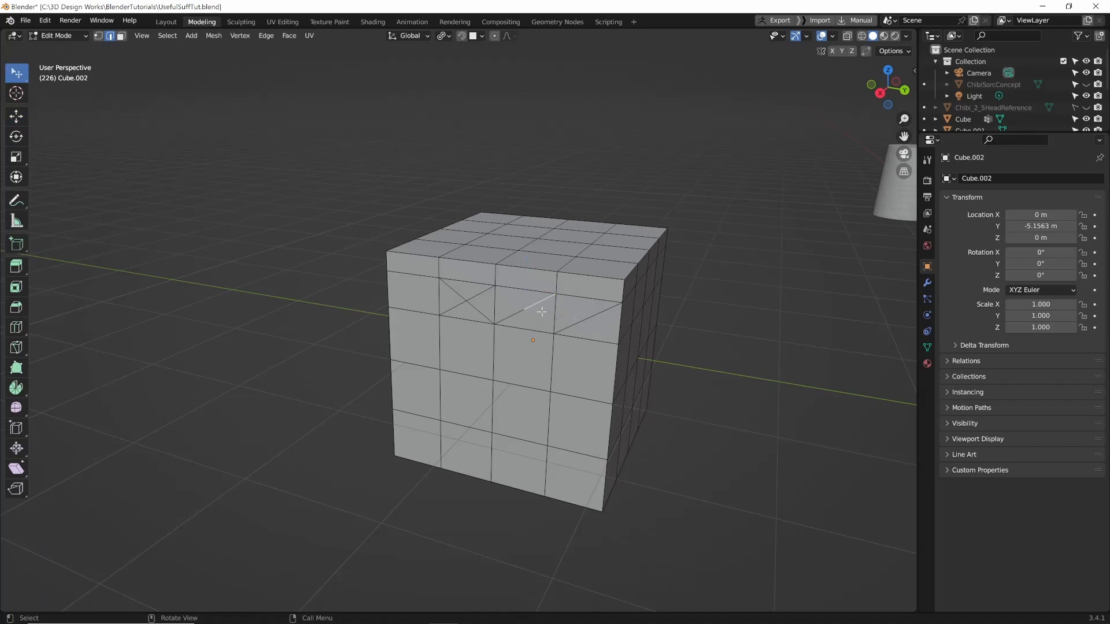
- Vertex-slide the diagonal's midpoint toward its upper end by a factor of about 0.5, and back toward its lower end by about 0.58
key("1")
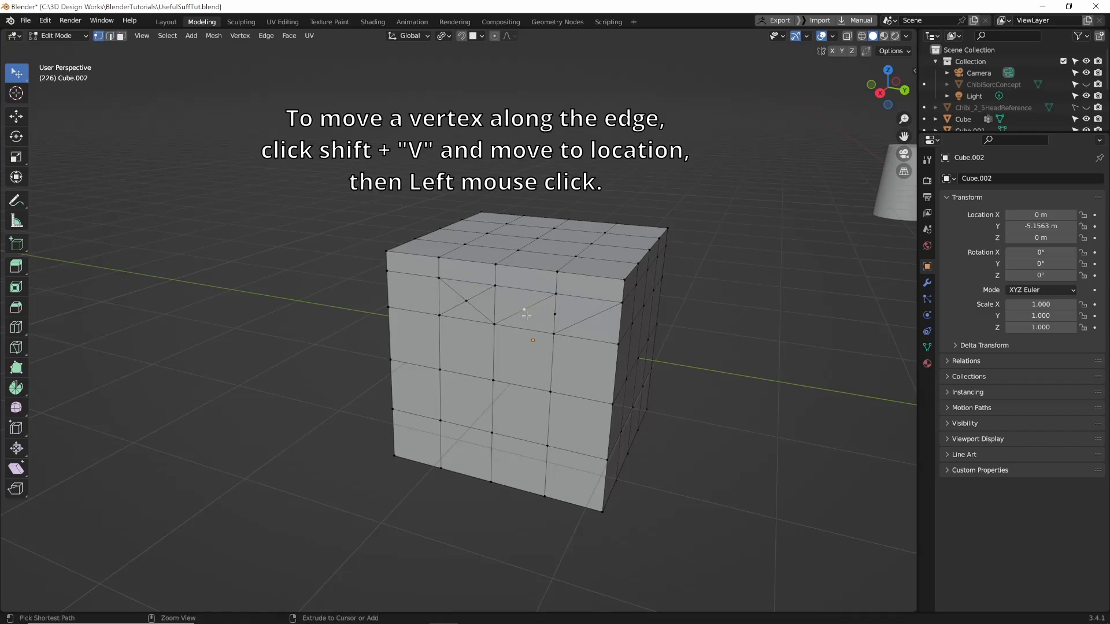
key("shift+v")
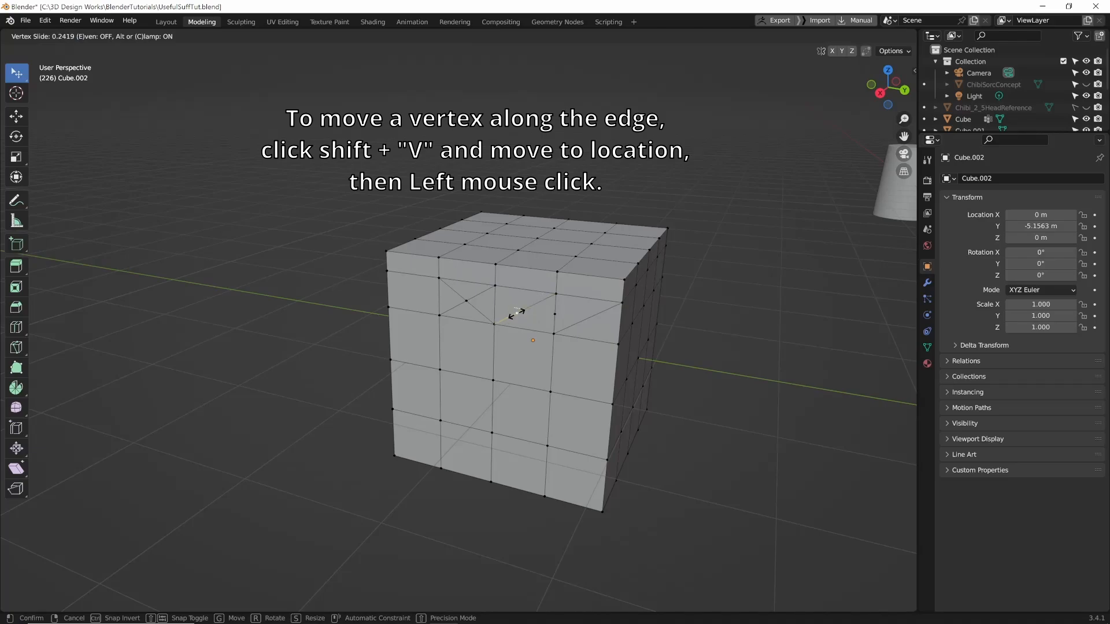
left_click(533, 303)
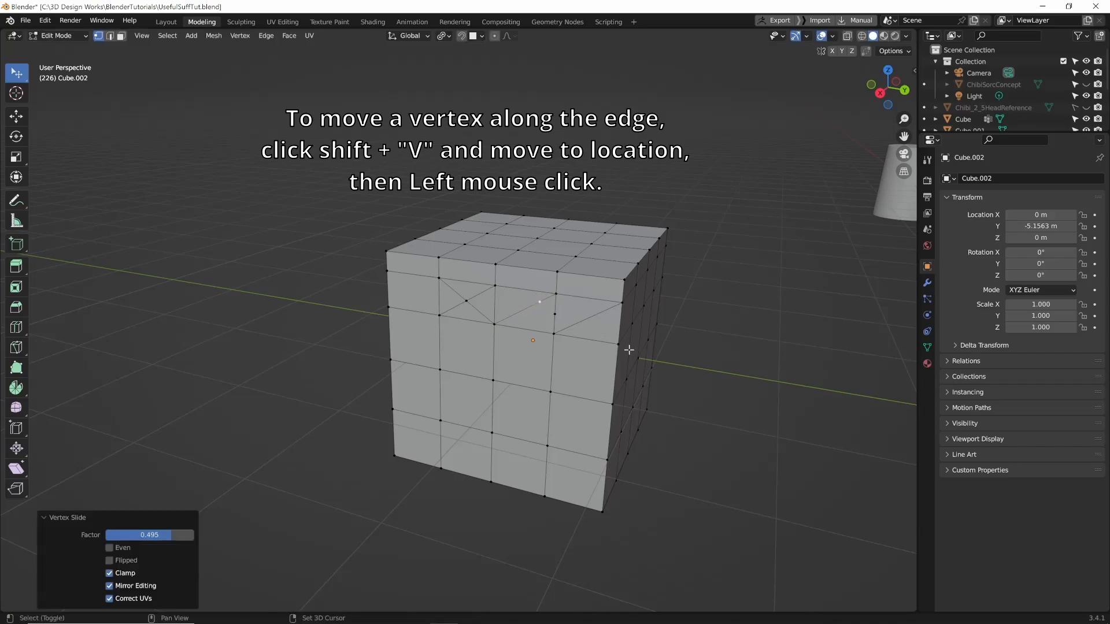
key("shift+v")
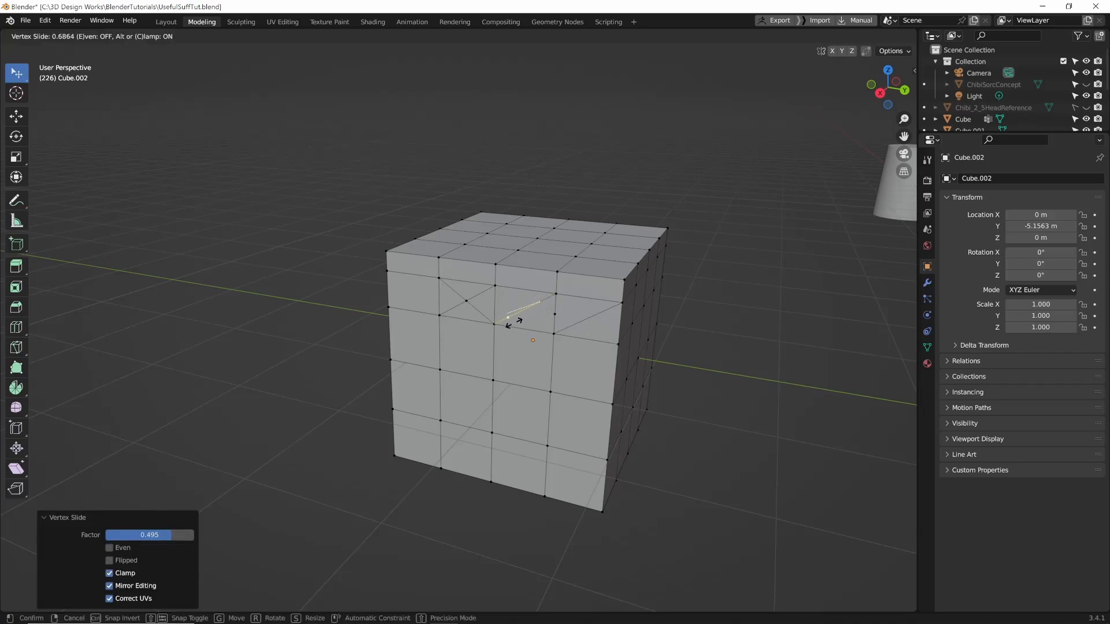
left_click(511, 320)
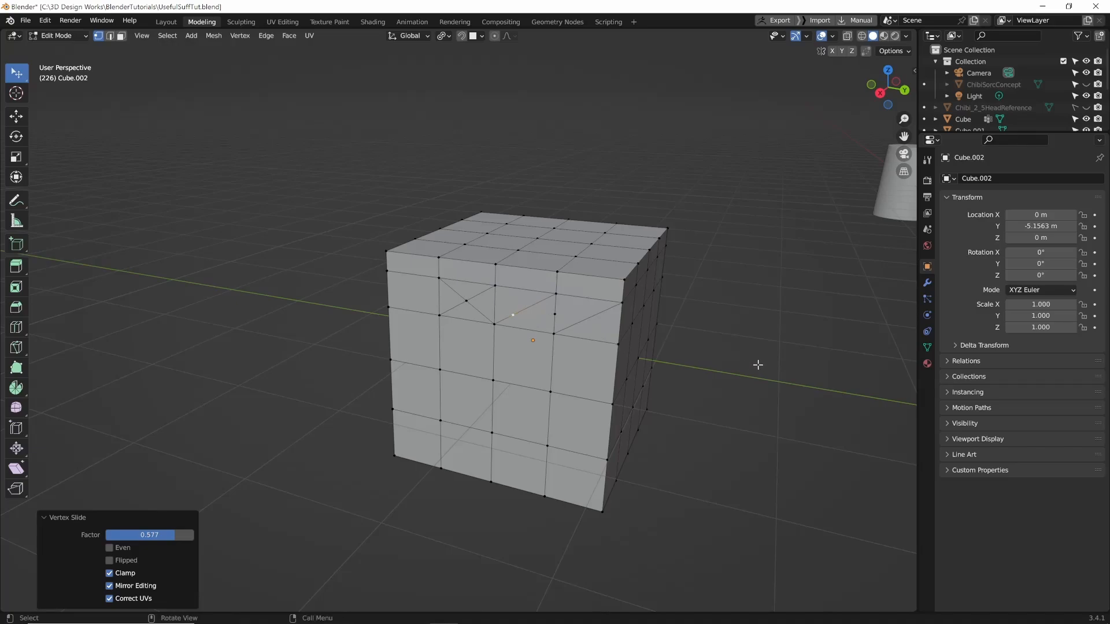
- Select a two-by-two block of faces at the Plane's back edge and raise it about 0.42 m with Extrude Region
left_click(389, 306)
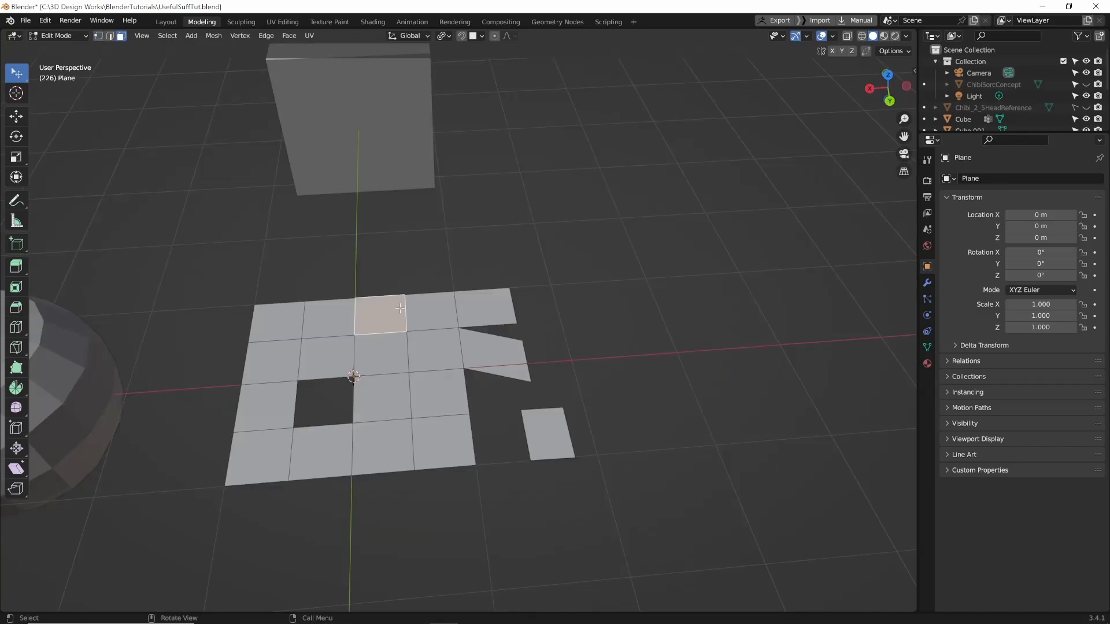
left_click(429, 311, "ctrl")
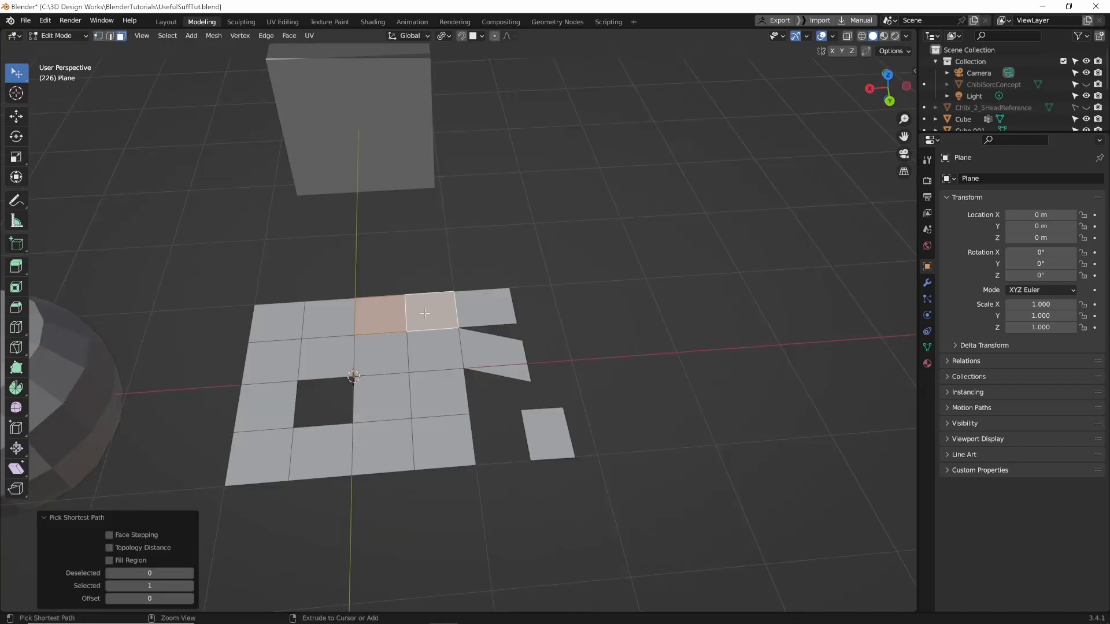
left_click(434, 349, "ctrl")
left_click(387, 347, "ctrl")
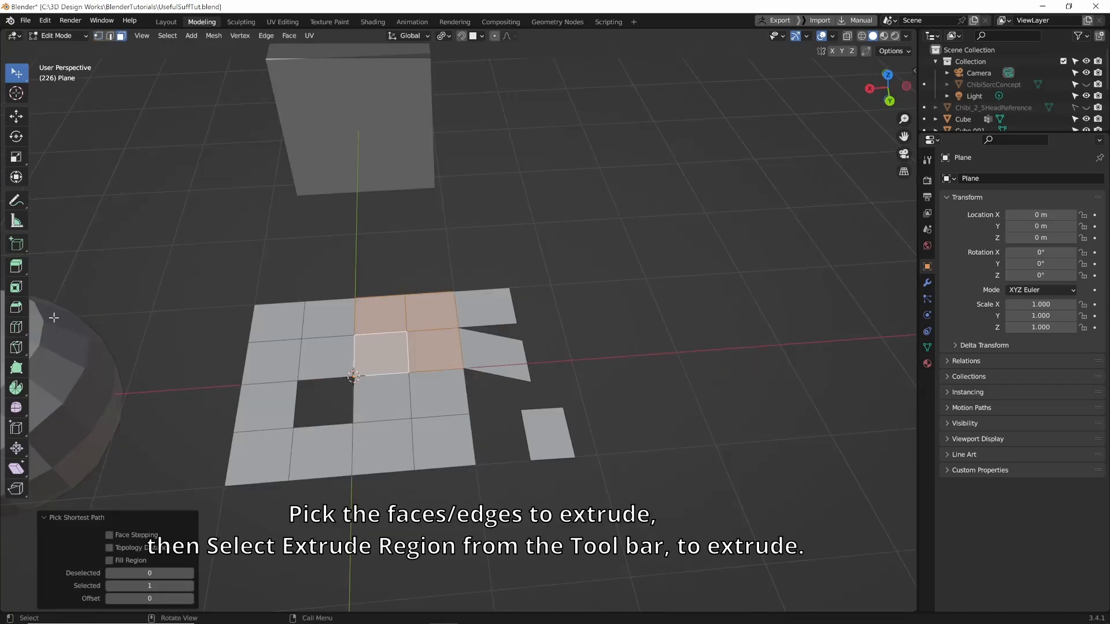
left_click(25, 268)
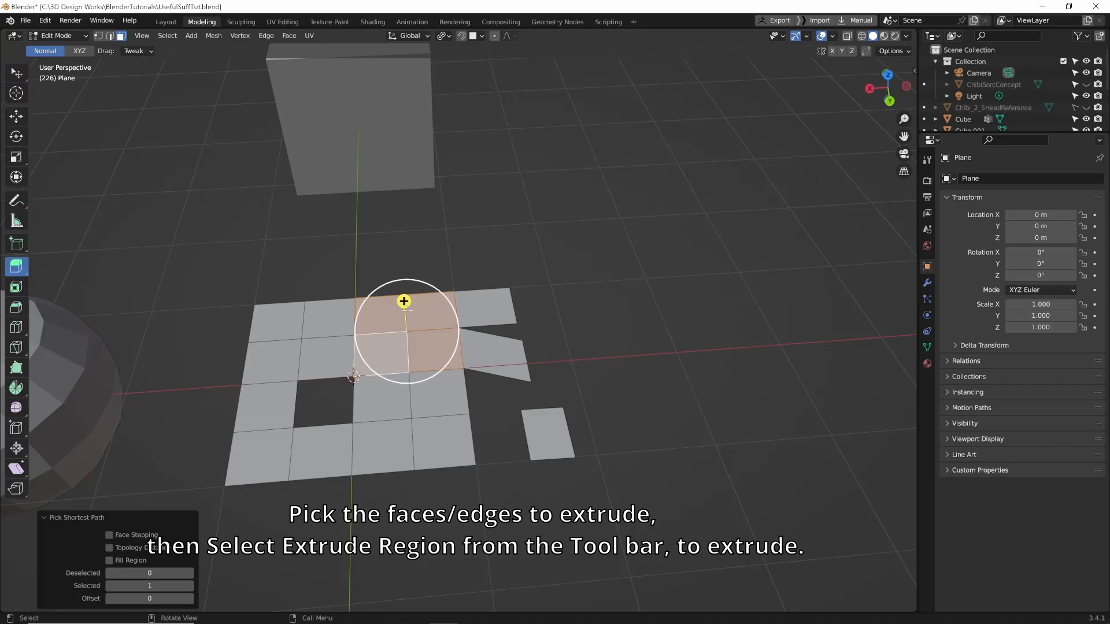
left_click_drag(403, 301, 401, 269)
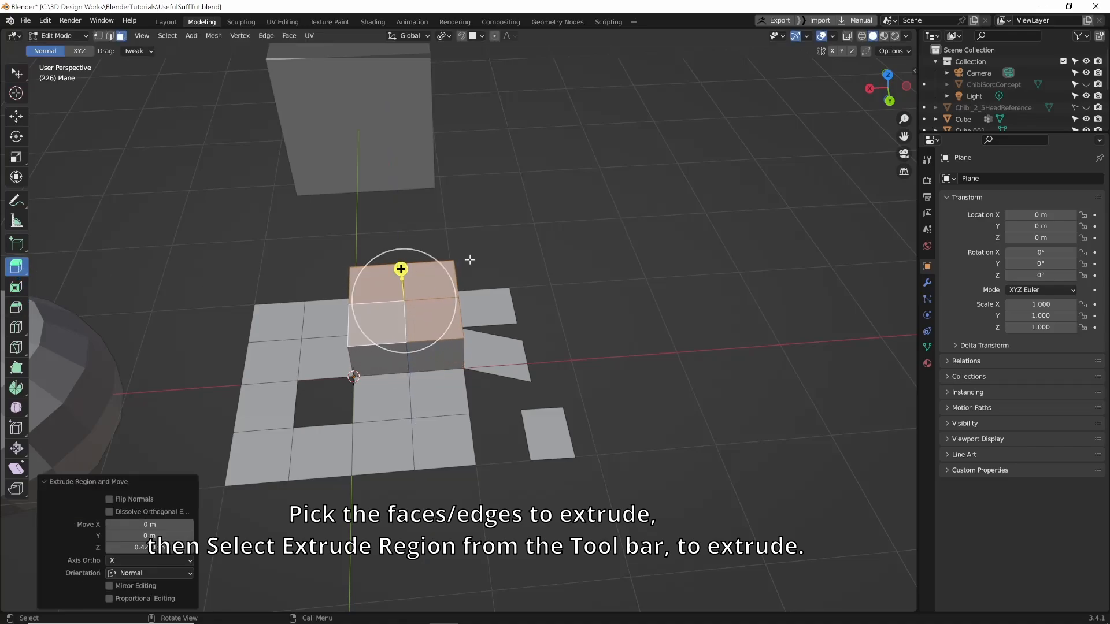
left_click(500, 251)
middle_click_drag(515, 285, 462, 301)
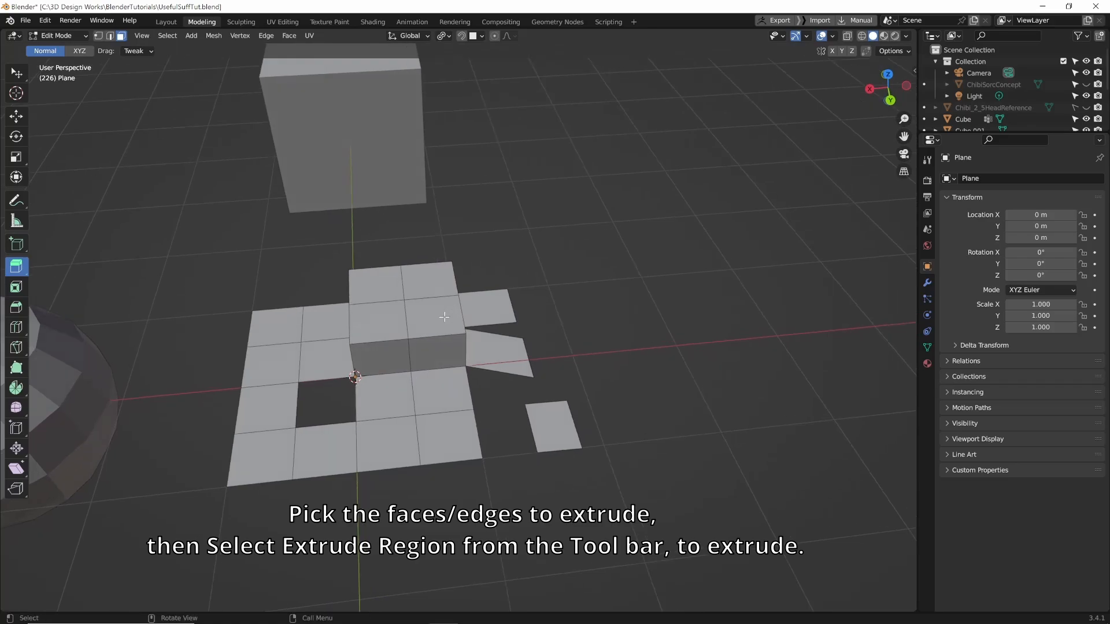
- Return to the Select tool and extrude the raised block's front-right top face upward about 0.41 m
left_click(435, 317)
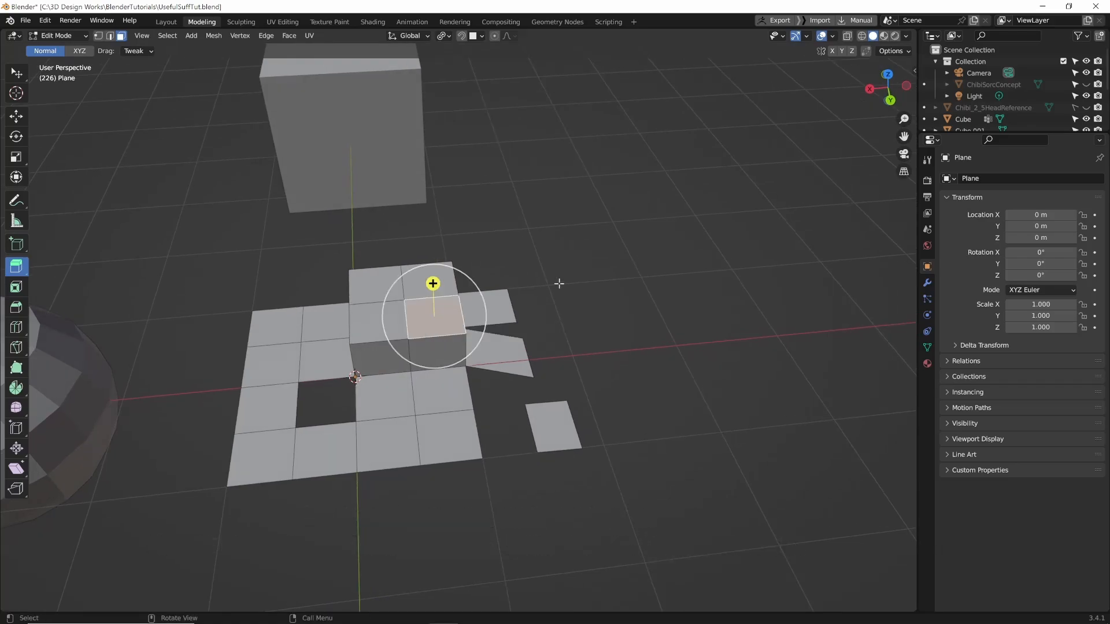
left_click(218, 236)
key("w")
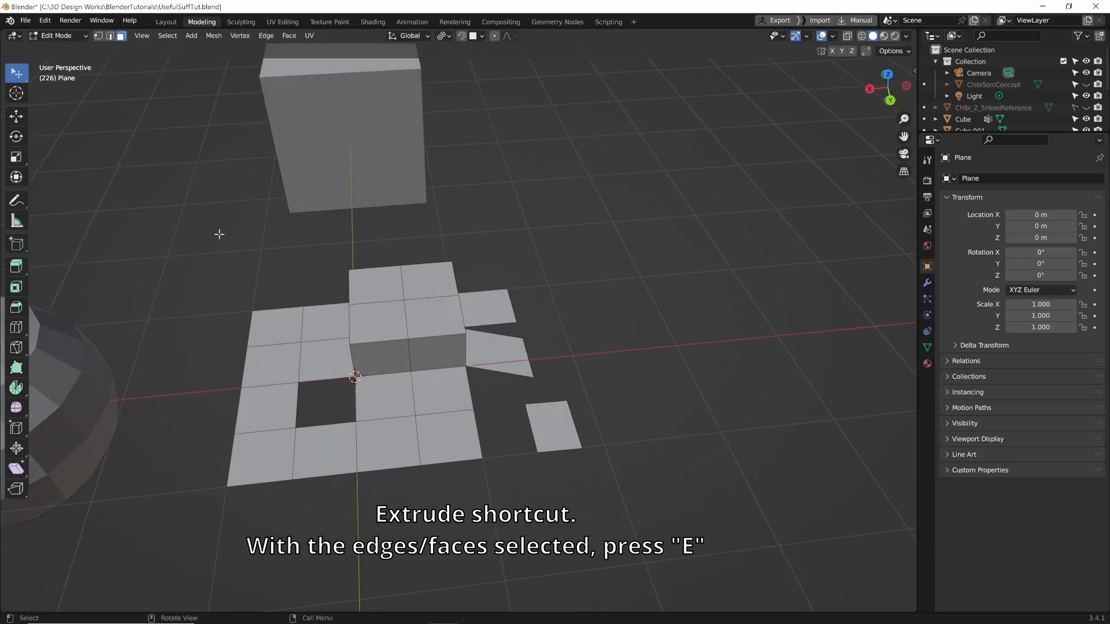
left_click(442, 320)
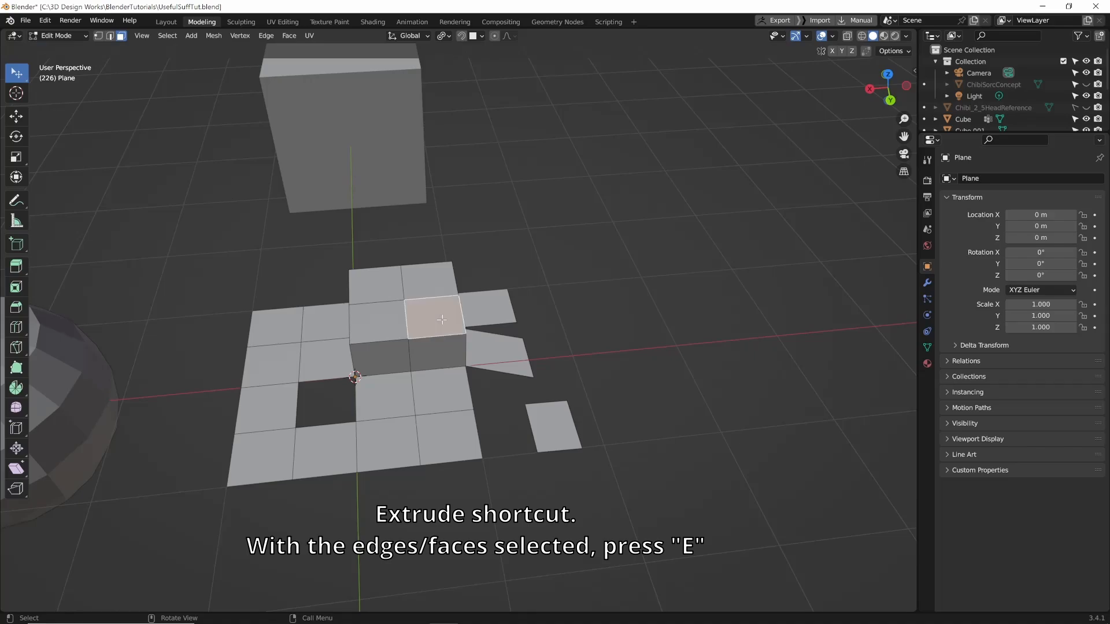
key("e")
left_click(504, 309)
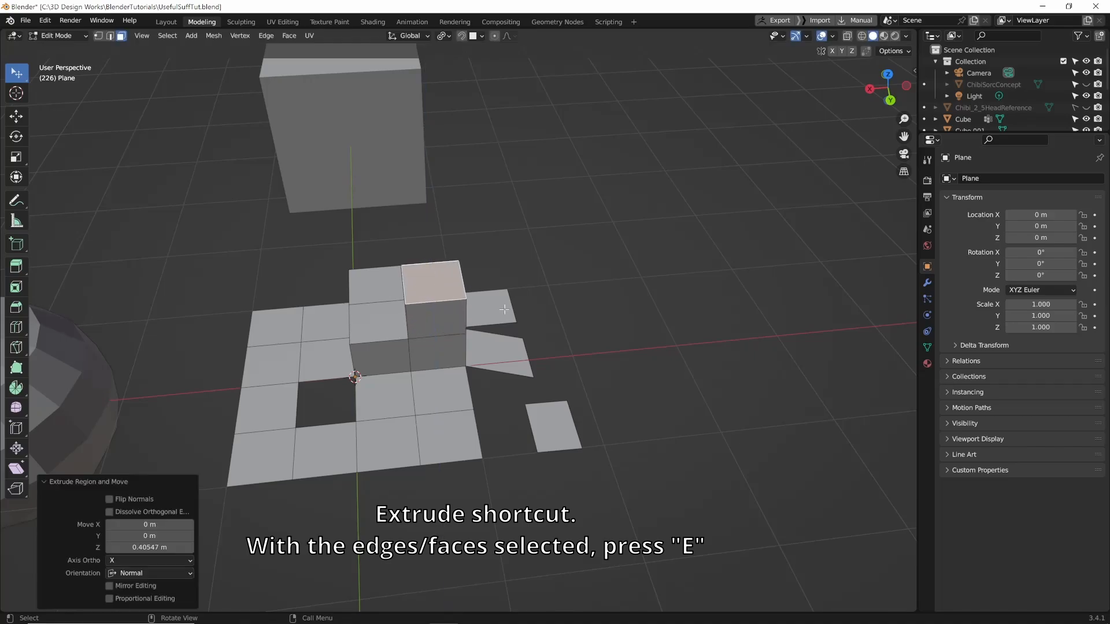
mouse_move(604, 350)
middle_mouse_down()
mouse_move(612, 370)
mouse_move(604, 359)
middle_mouse_up()
left_click(585, 357)
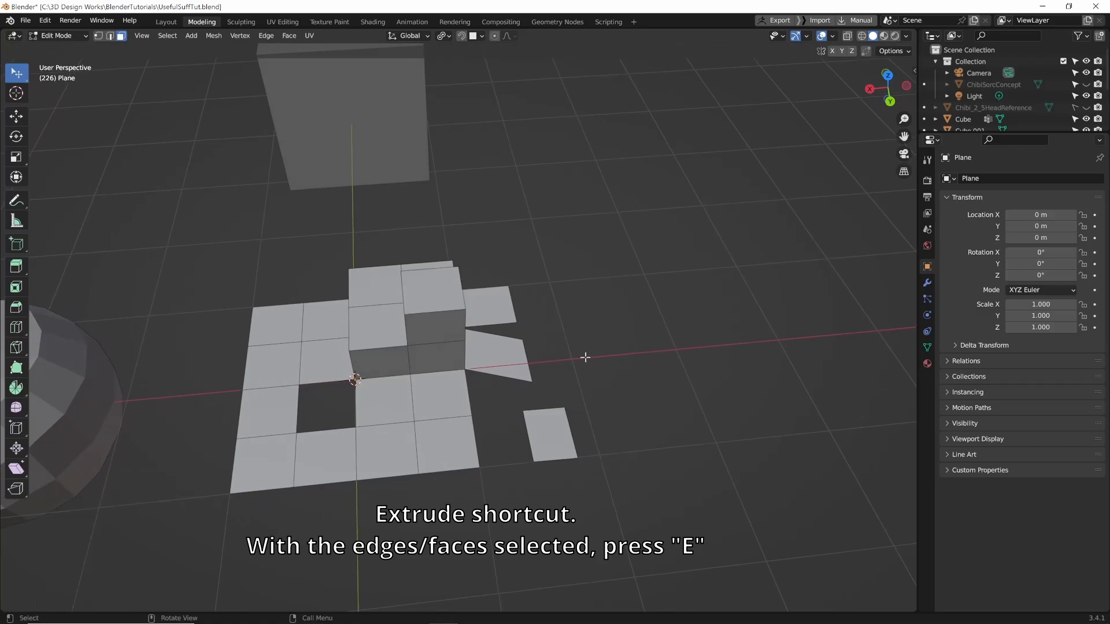
- Switch to edge selection and extrude the outer edge of the Plane's back-right corner face outward
key("2")
left_click(510, 302)
key("e")
left_click(572, 299)
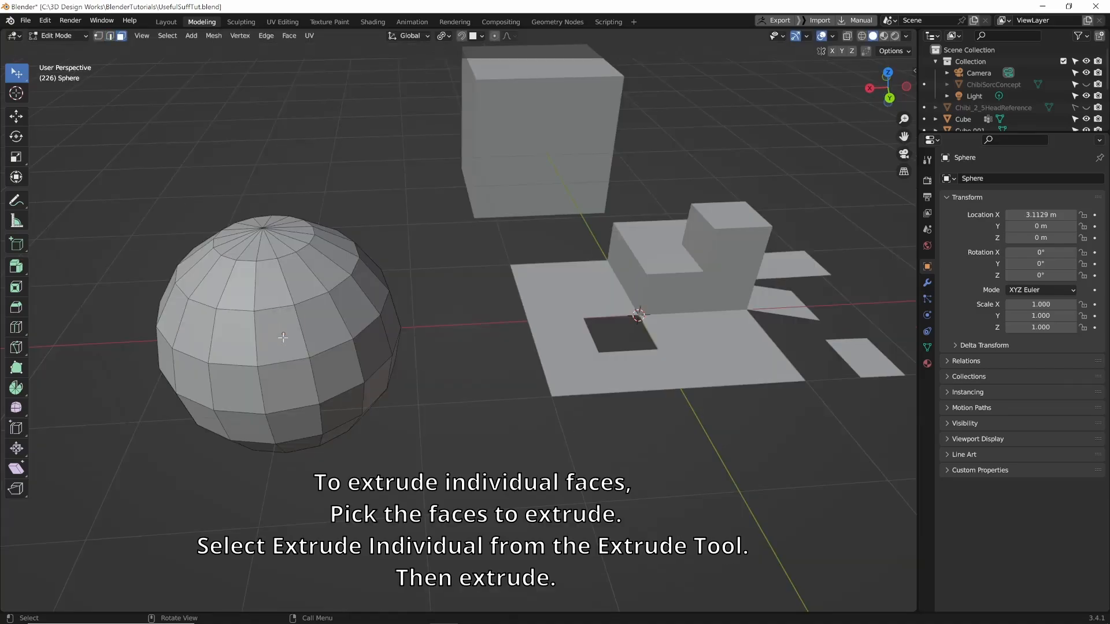
- Select three adjacent faces around the Sphere's middle and push them outward separately with Extrude Individual
left_click(282, 334)
left_click(232, 343, "shift")
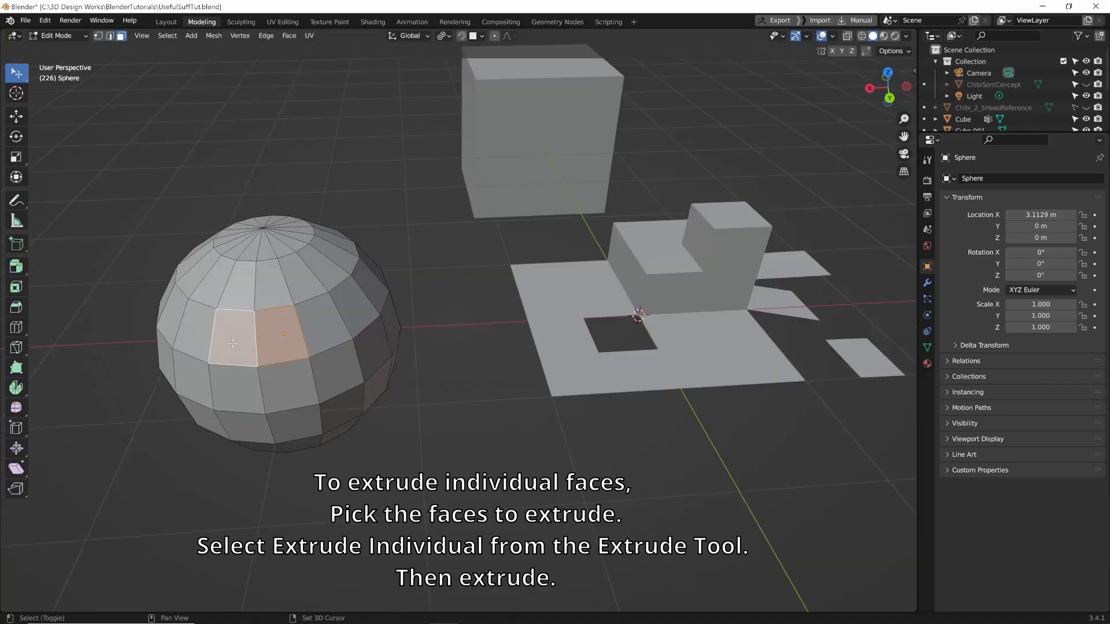
left_click(200, 327, "shift")
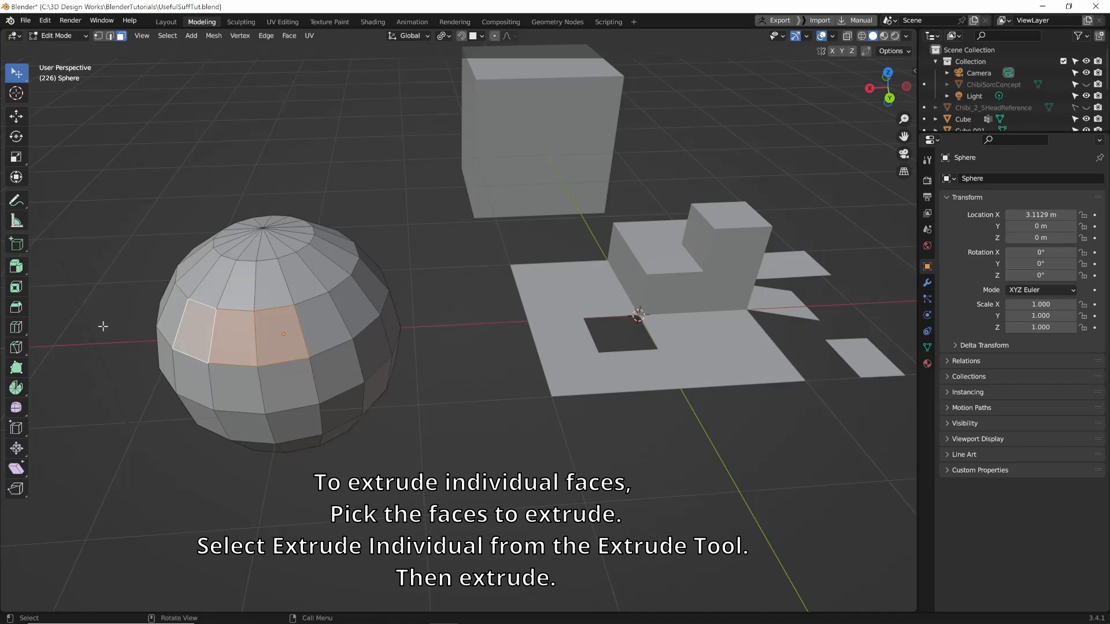
left_click(16, 267)
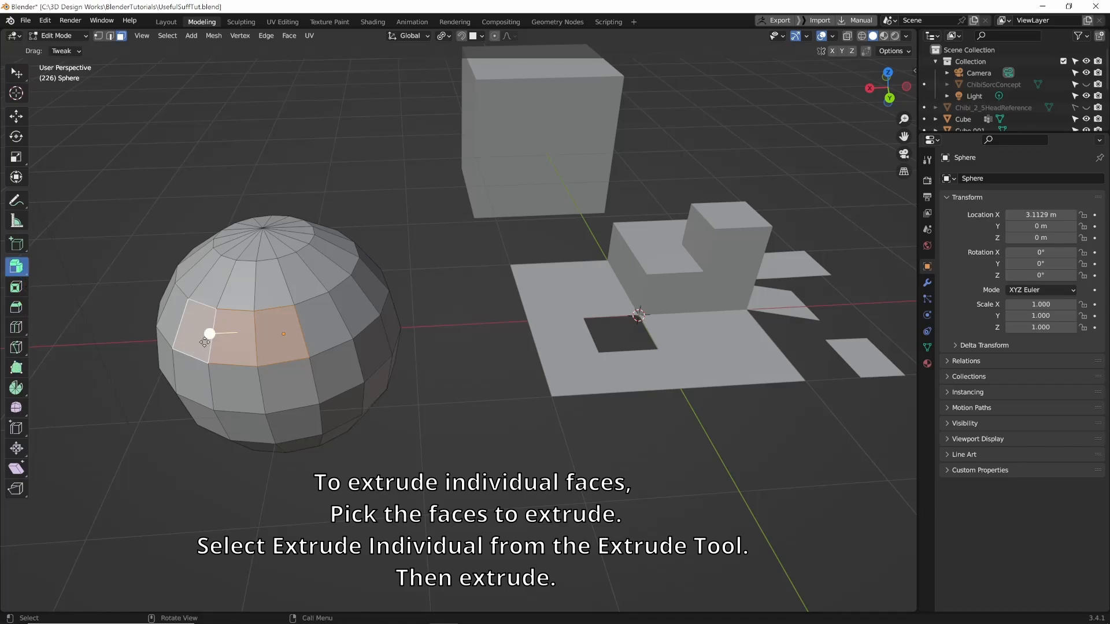
left_click_drag(213, 330, 255, 321)
left_click(402, 422)
middle_click_drag(401, 422, 345, 454)
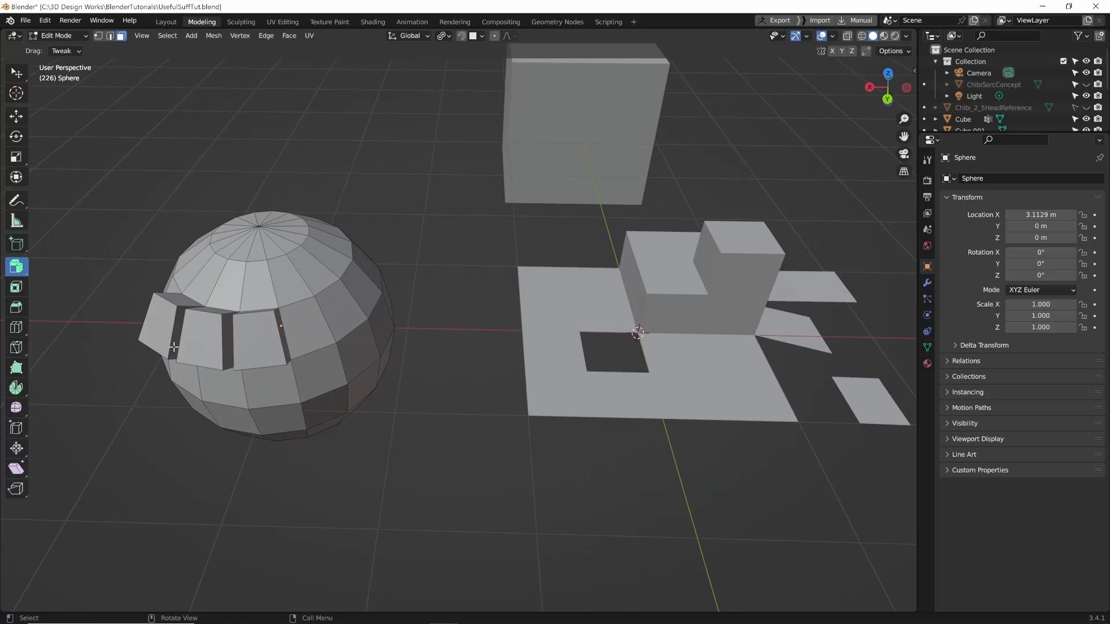
- Inset the rightmost of the Sphere's three extruded faces by about 0.05 m with the Inset Faces tool
left_click(245, 347)
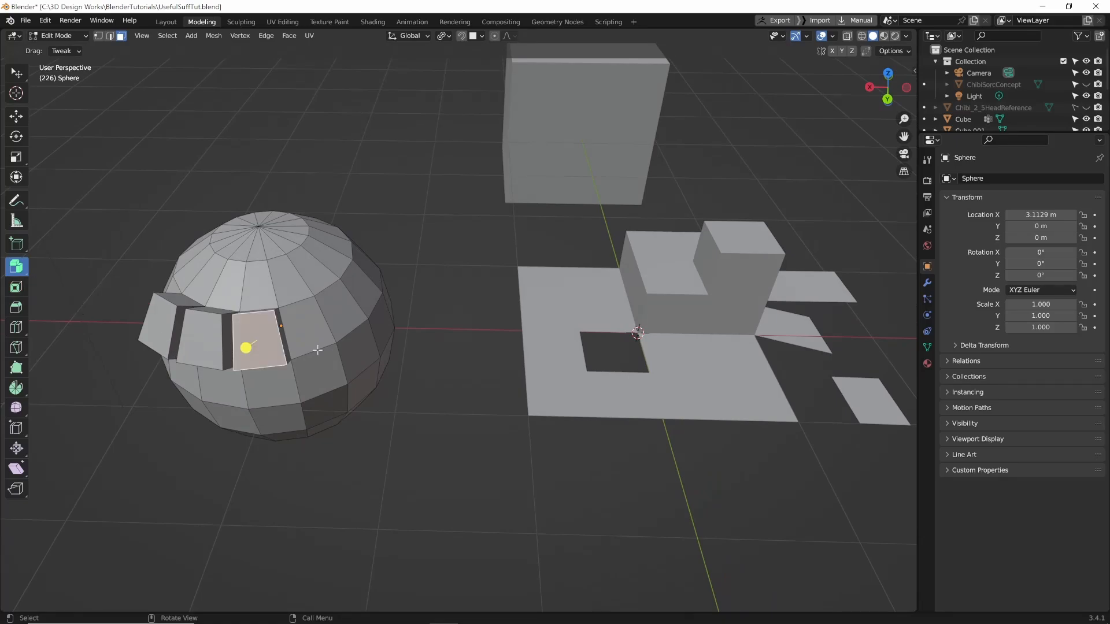
left_click(16, 287)
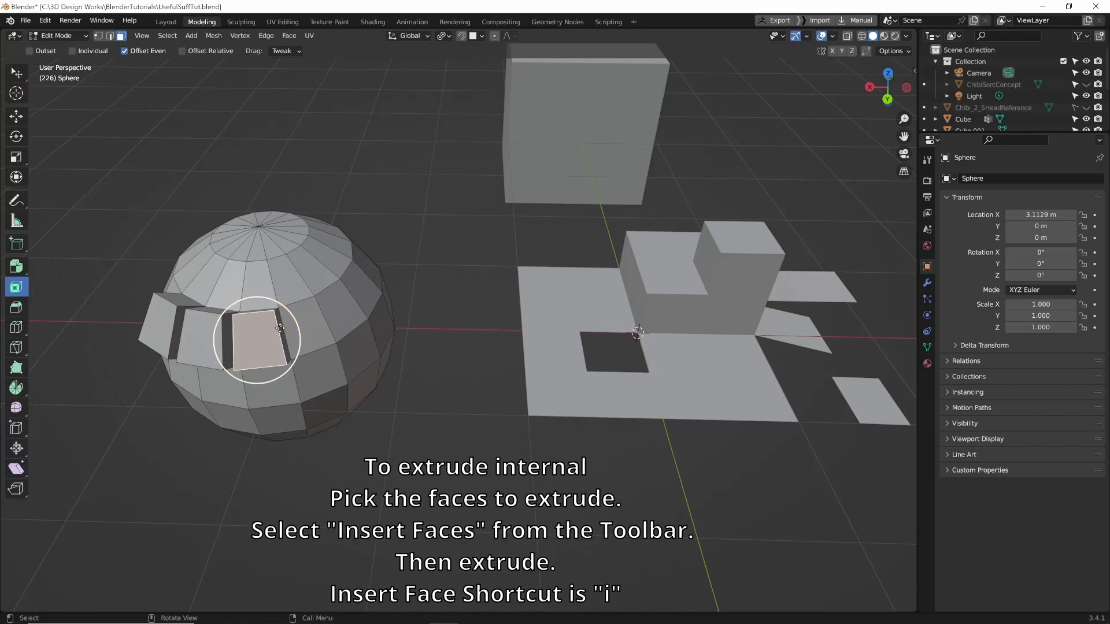
left_click_drag(282, 330, 276, 334)
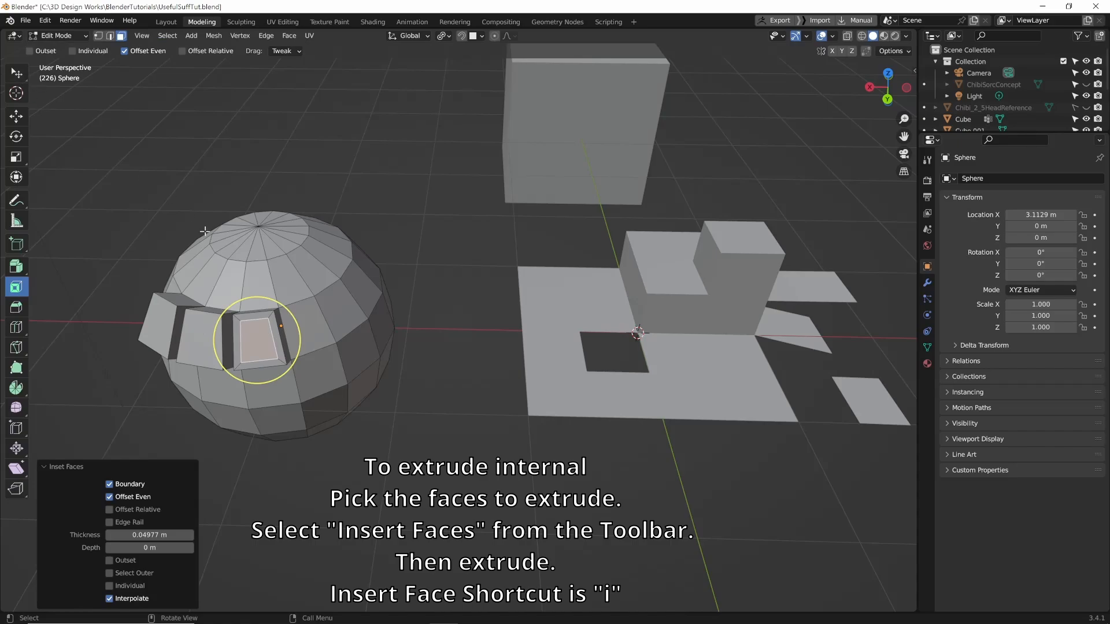
- Return to the Select tool and inset the middle of the Sphere's three extruded faces by about 0.06 m
key("w")
left_click(206, 334)
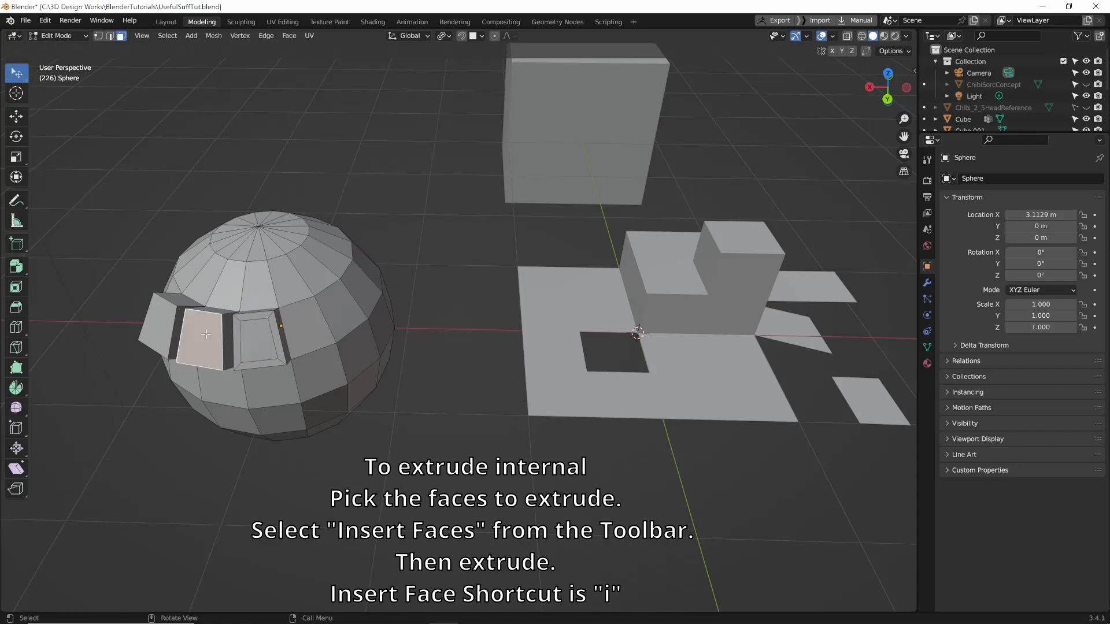
key("i")
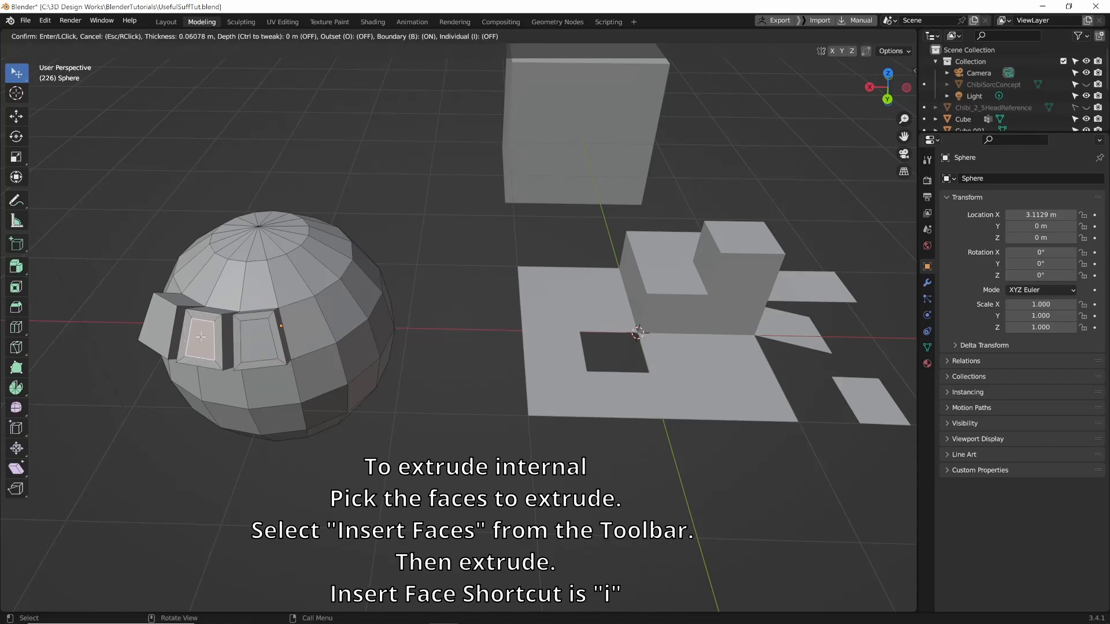
left_click(200, 336)
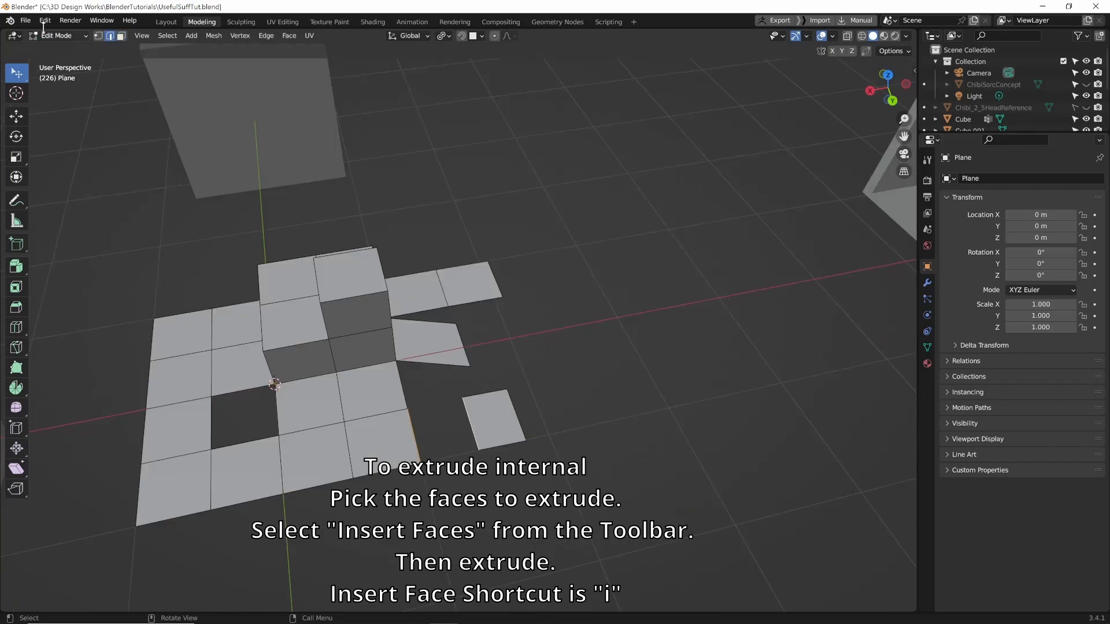
- Search the add-ons in the preferences for "loop", check that LoopTools is enabled, and close the preferences
left_click(44, 20)
left_click(86, 185)
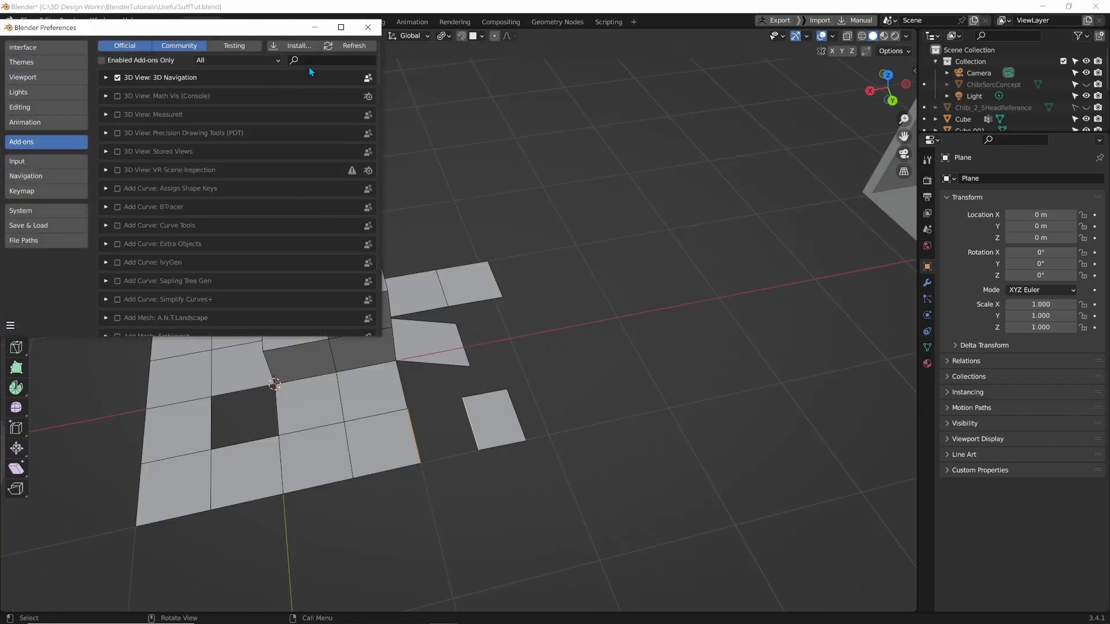
left_click(309, 60)
type("loop")
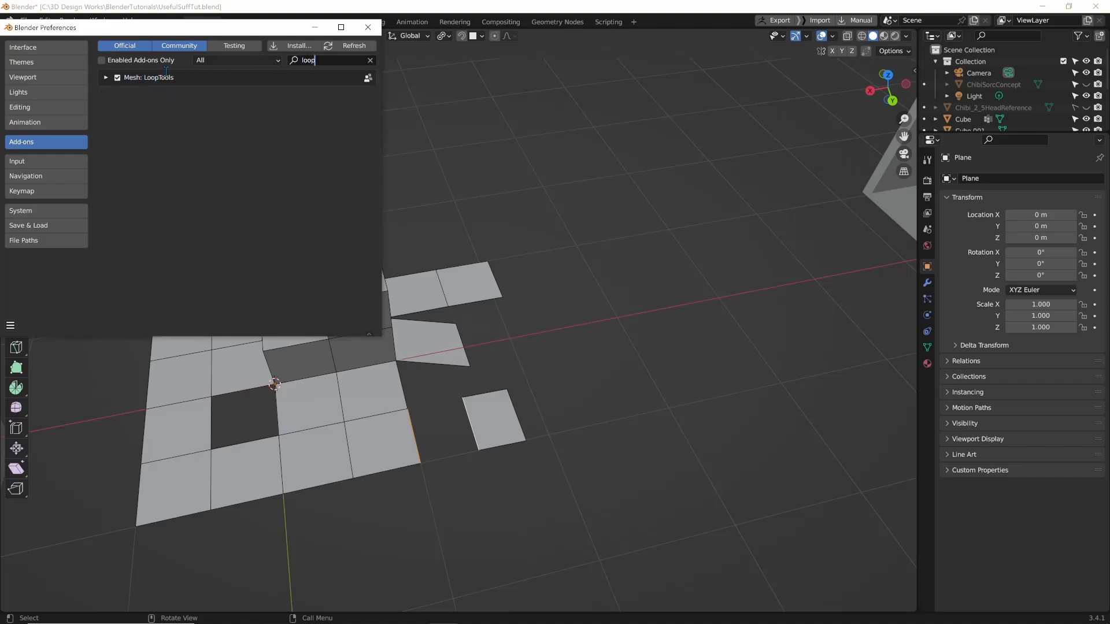
left_click(368, 28)
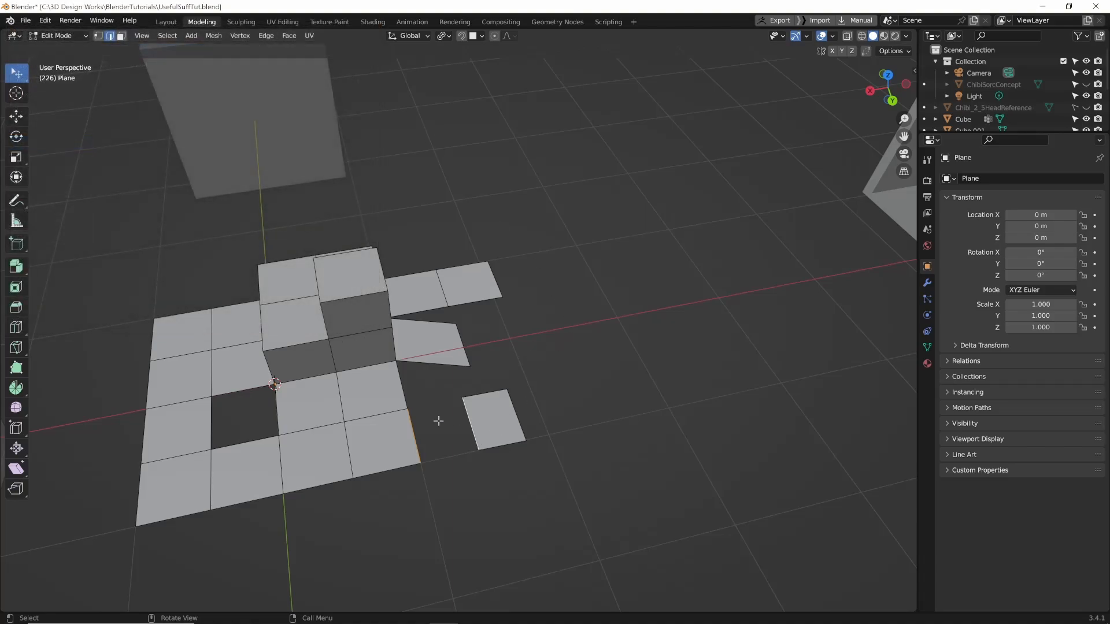
- Bridge the Plane's front-right outer edge to the facing edge of the detached face with LoopTools, using 5 segments, and clear the selection
right_click(469, 418)
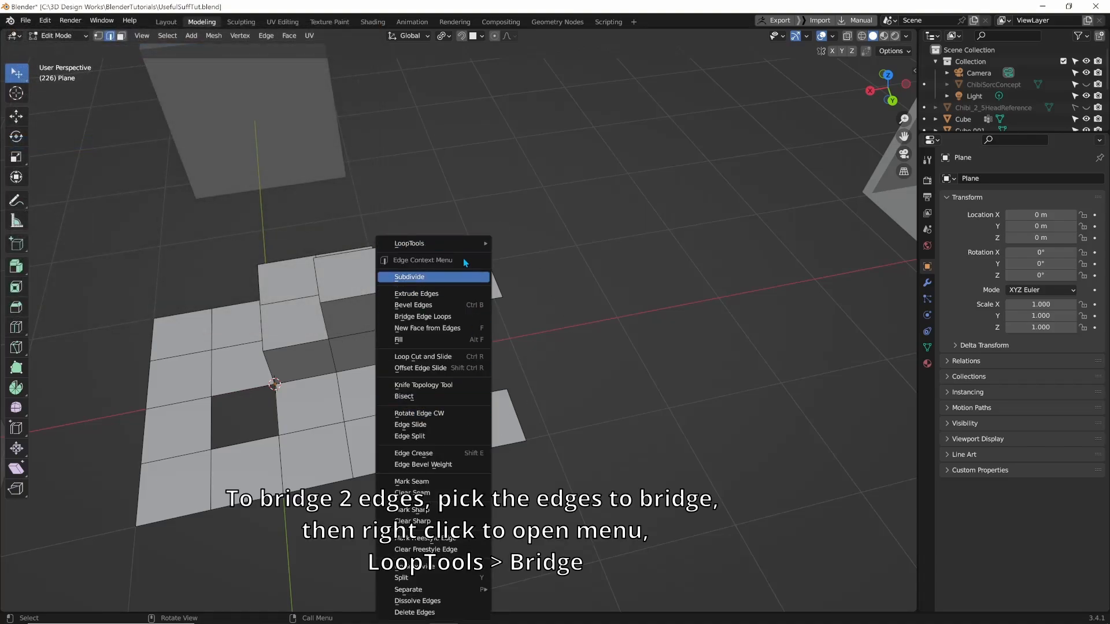
mouse_move(462, 242)
left_click(533, 243)
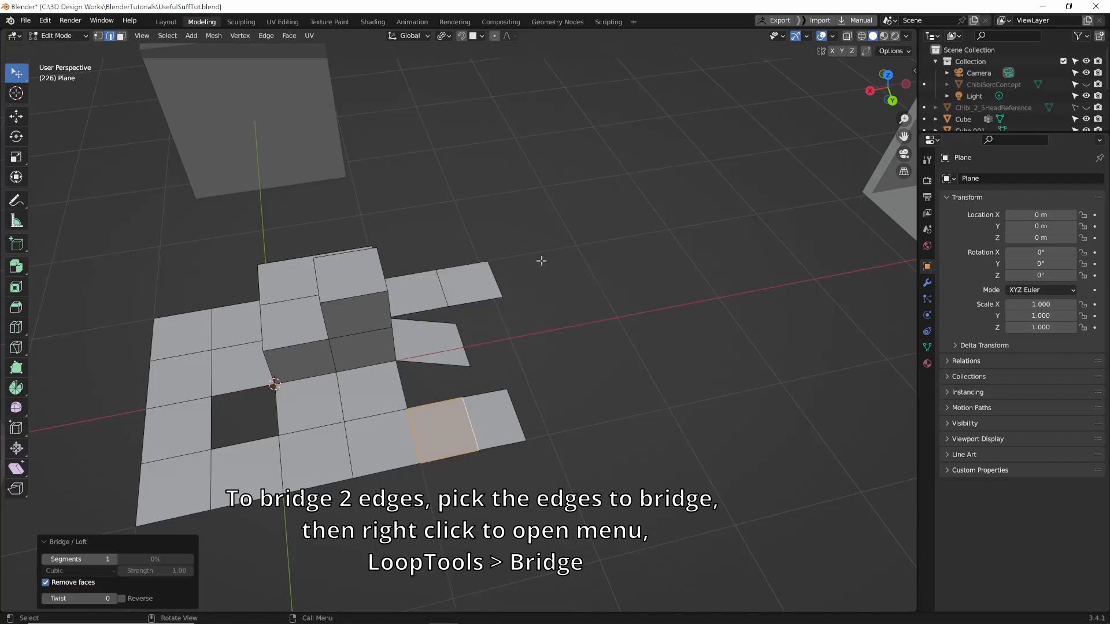
left_click(110, 558)
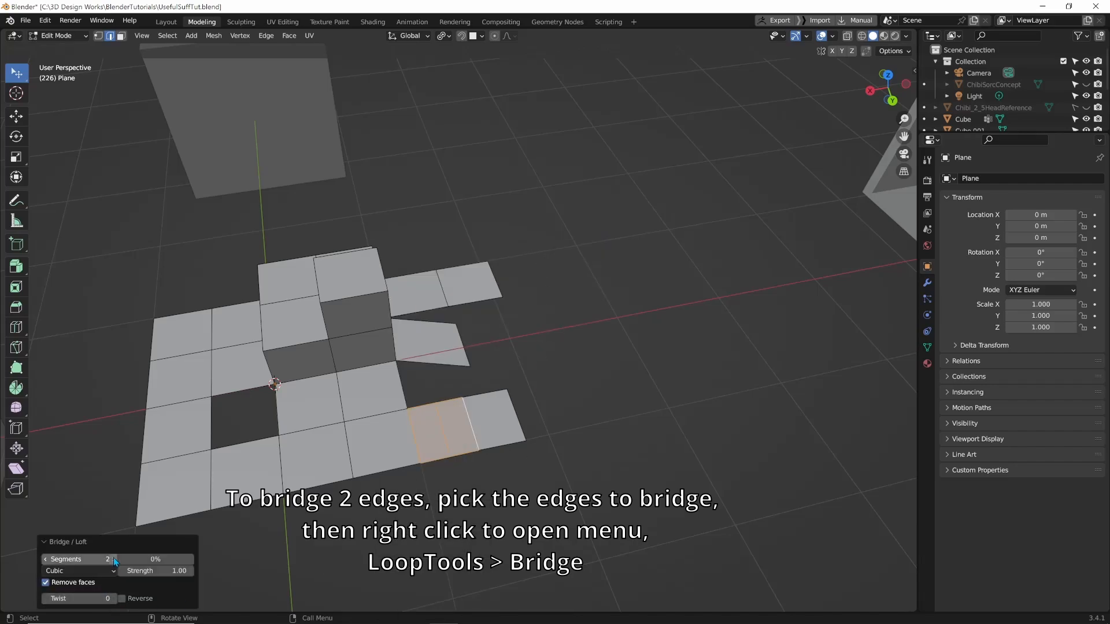
left_click(111, 559)
left_click(112, 559)
left_click(114, 560)
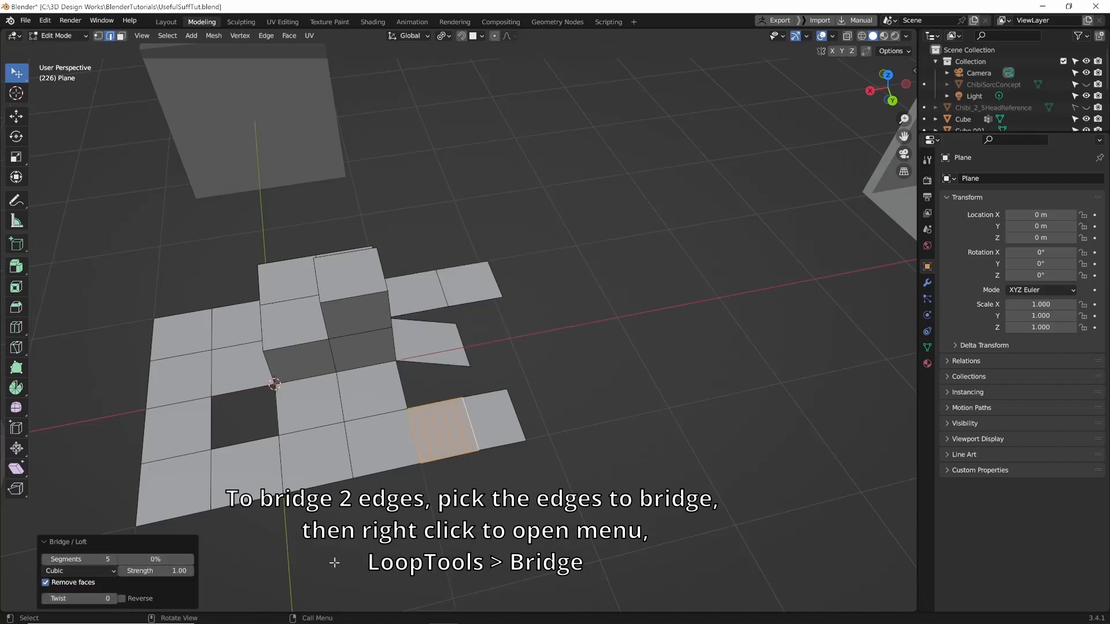
left_click(417, 524)
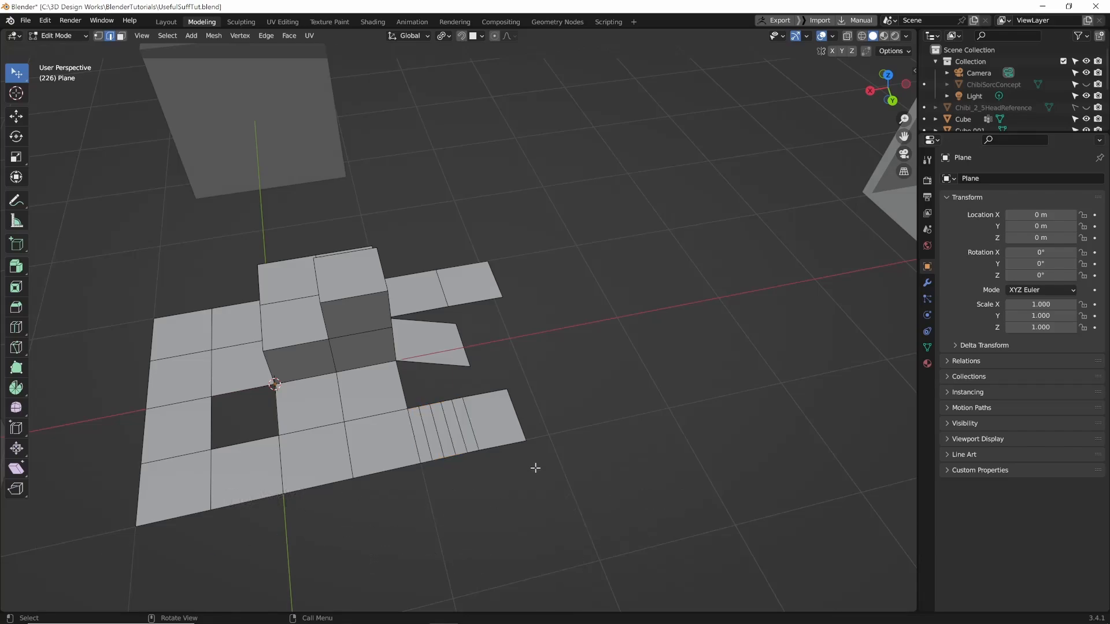
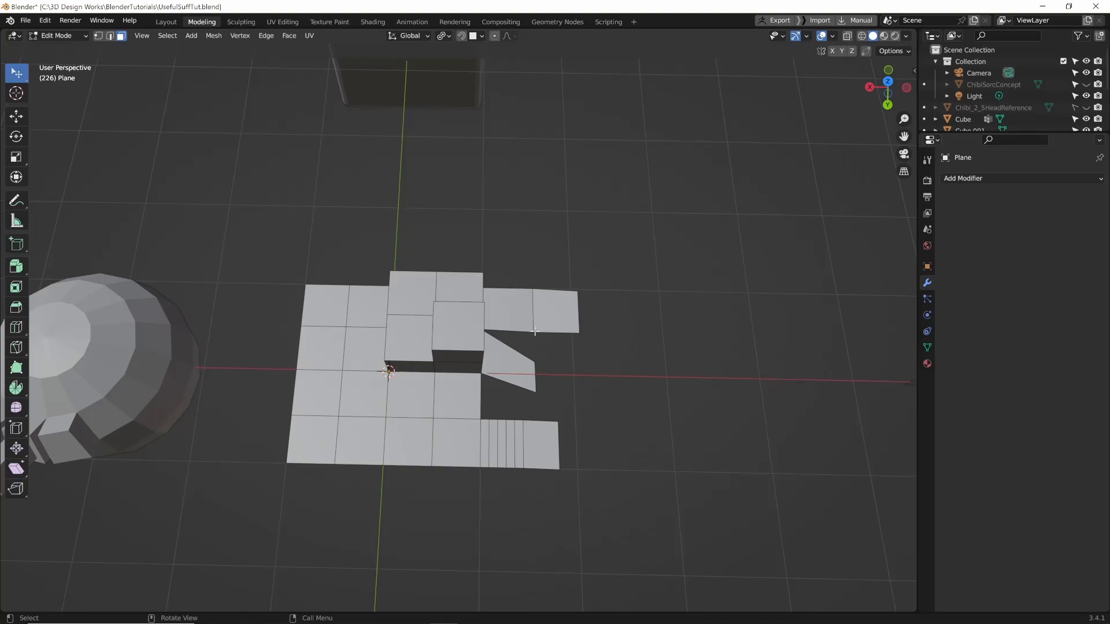
- In vertex selection, try merging the back-right strip's middle front vertex with the slanted face's nearest corner At Center, and undo it
left_click(531, 331)
key("1")
left_click(532, 332)
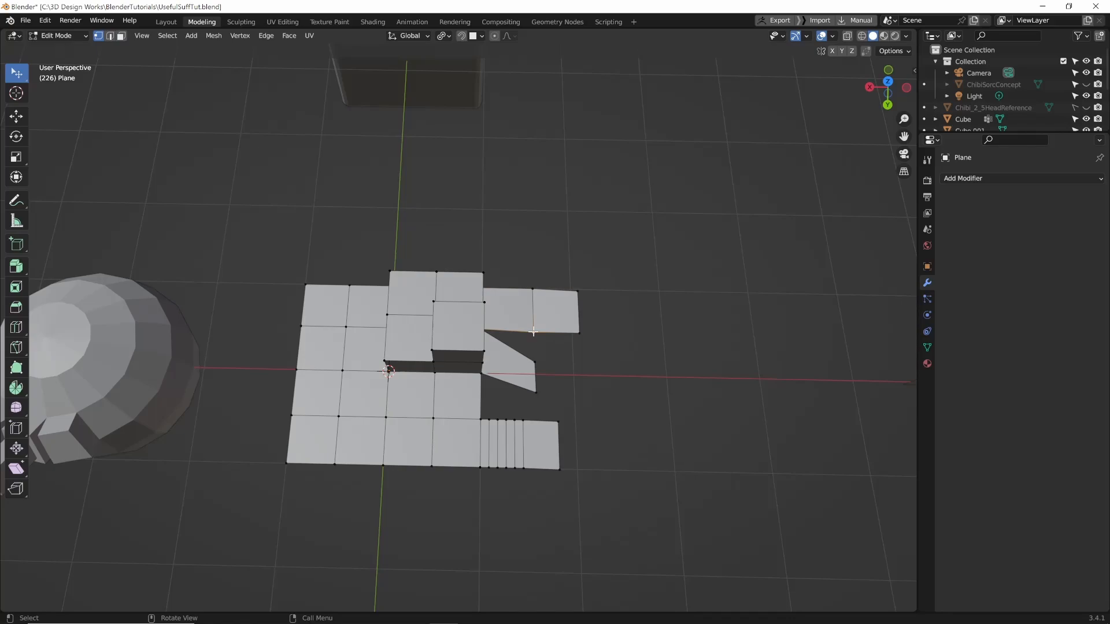
left_click(533, 362, "shift")
key("m")
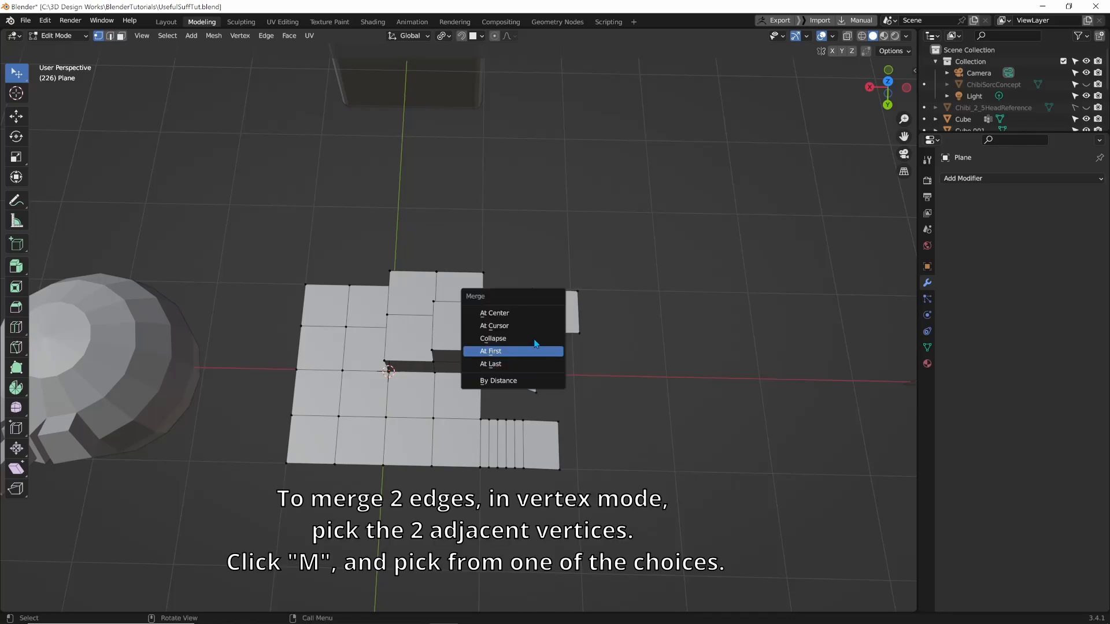
left_click(549, 313)
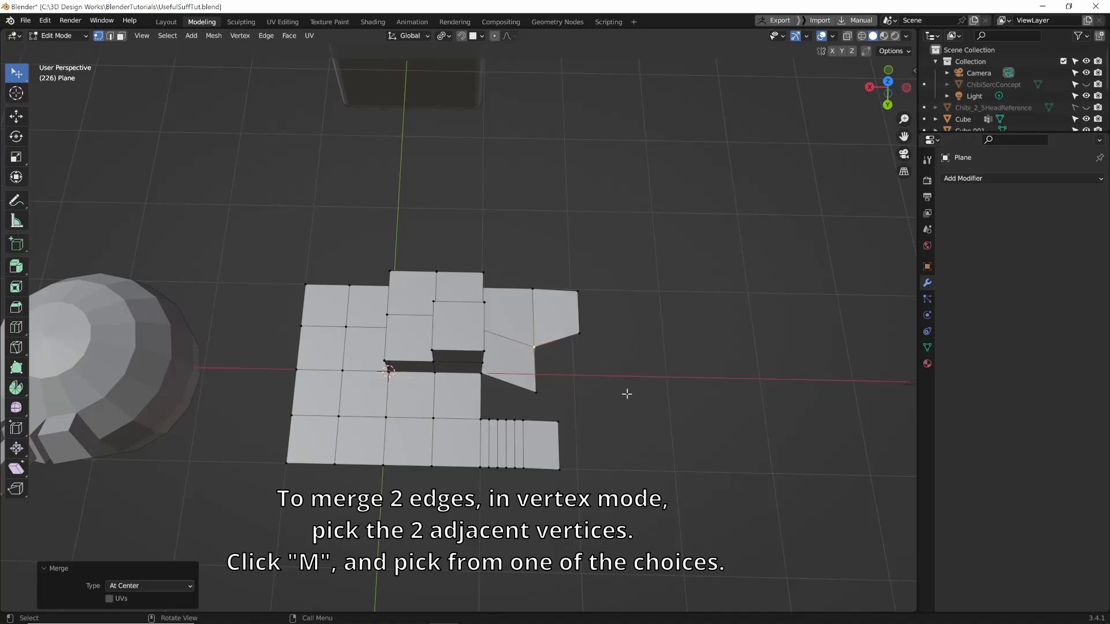
key("ctrl+z")
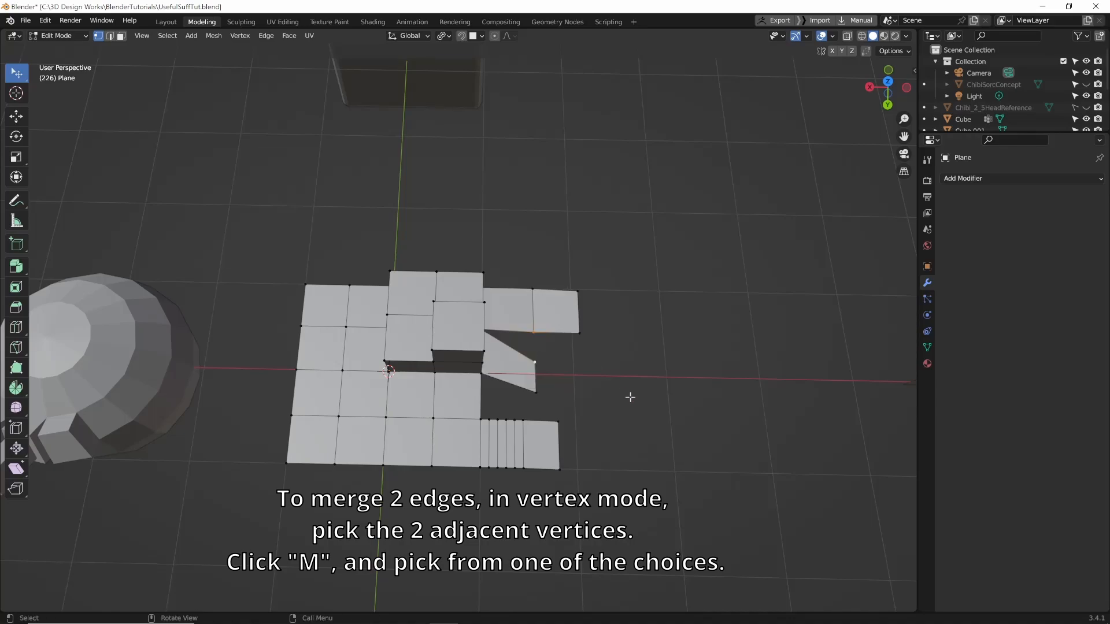
- Try merging the same two vertices with the At First option and undo the merge
key("m")
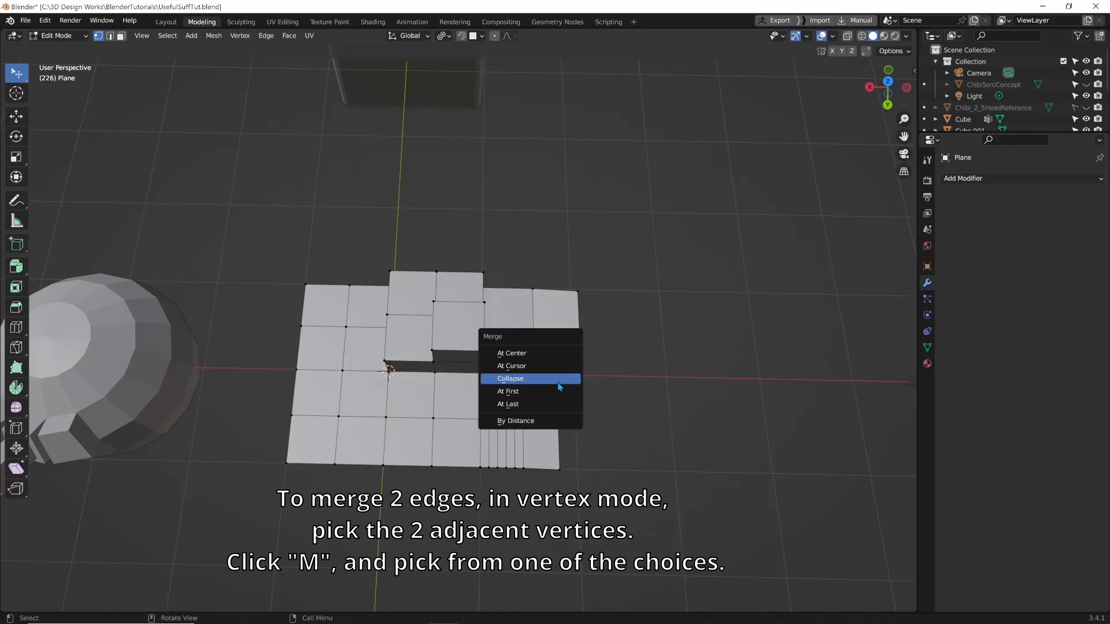
left_click(547, 393)
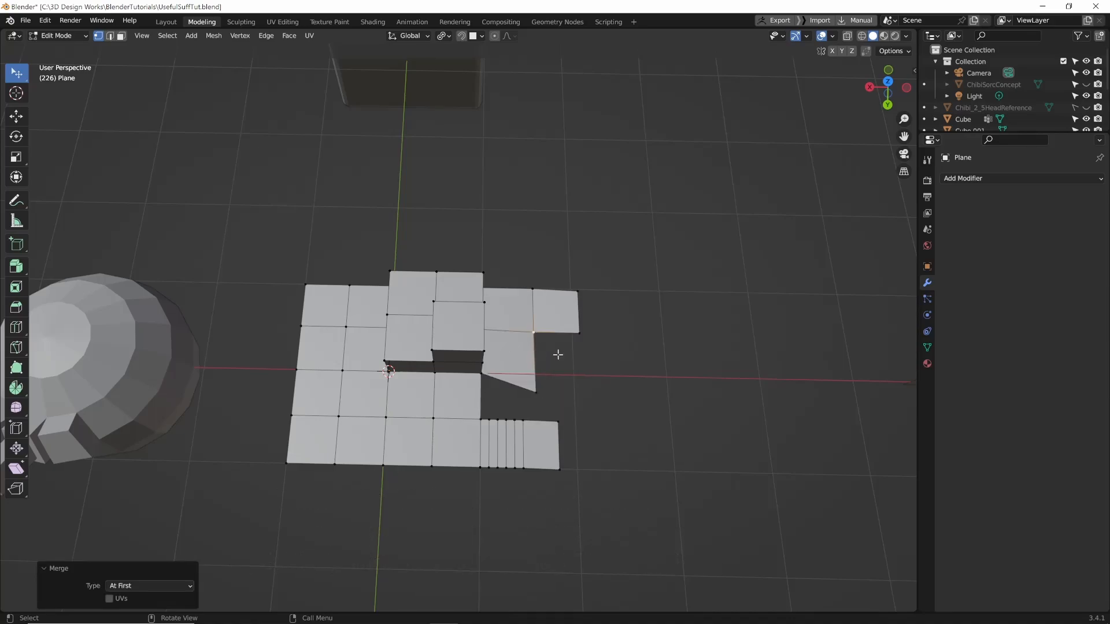
key("ctrl+z")
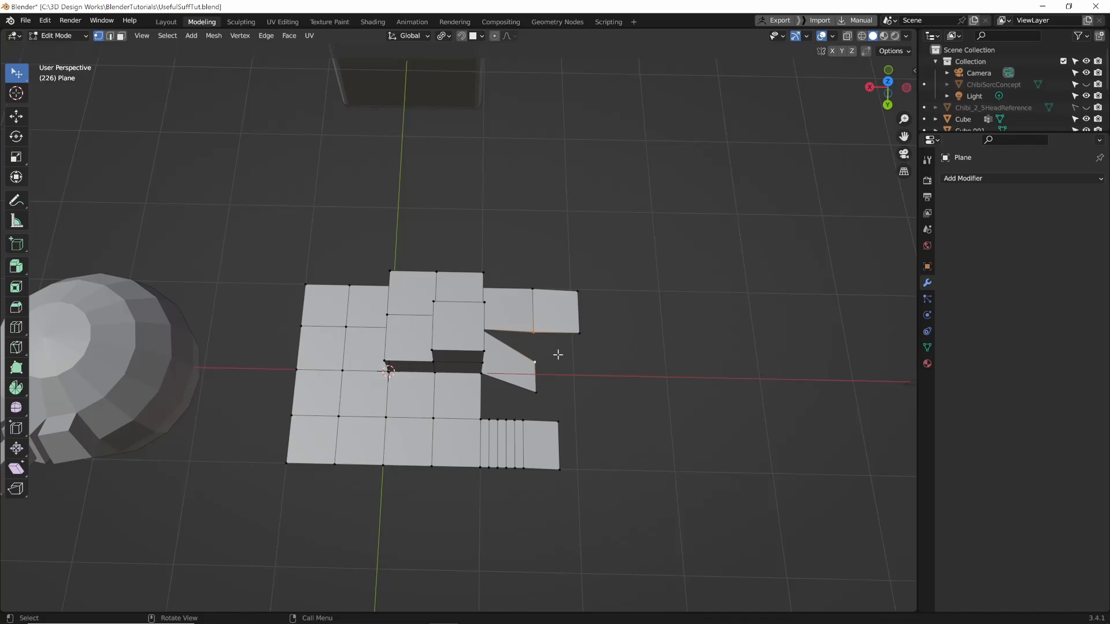
- Try merging the two vertices At Center through the vertex context commands and undo the merge
right_click(548, 350)
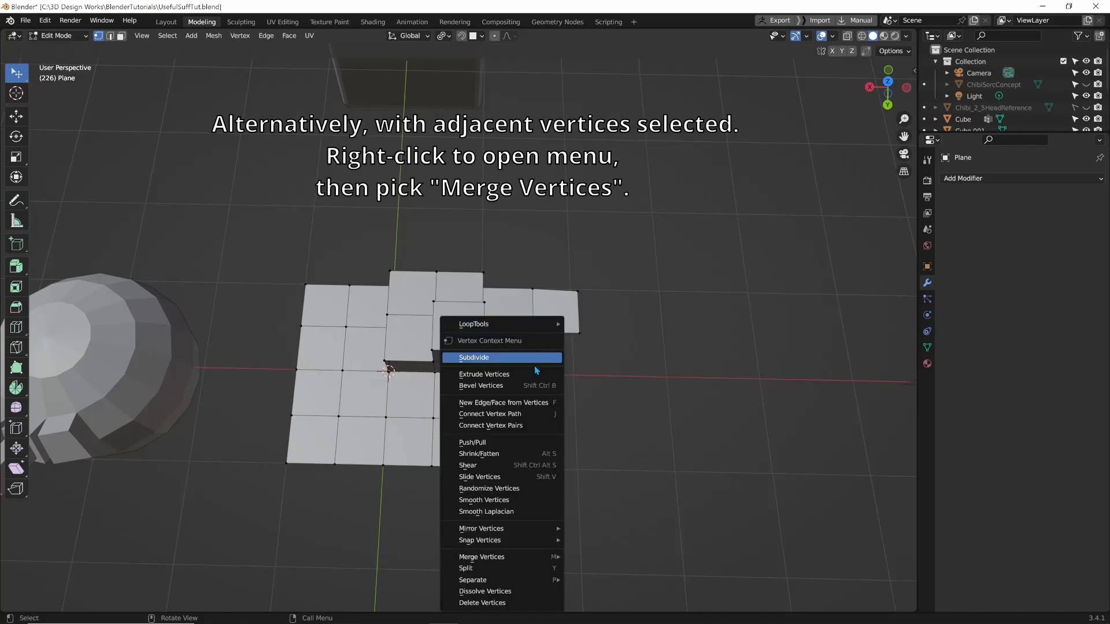
mouse_move(558, 558)
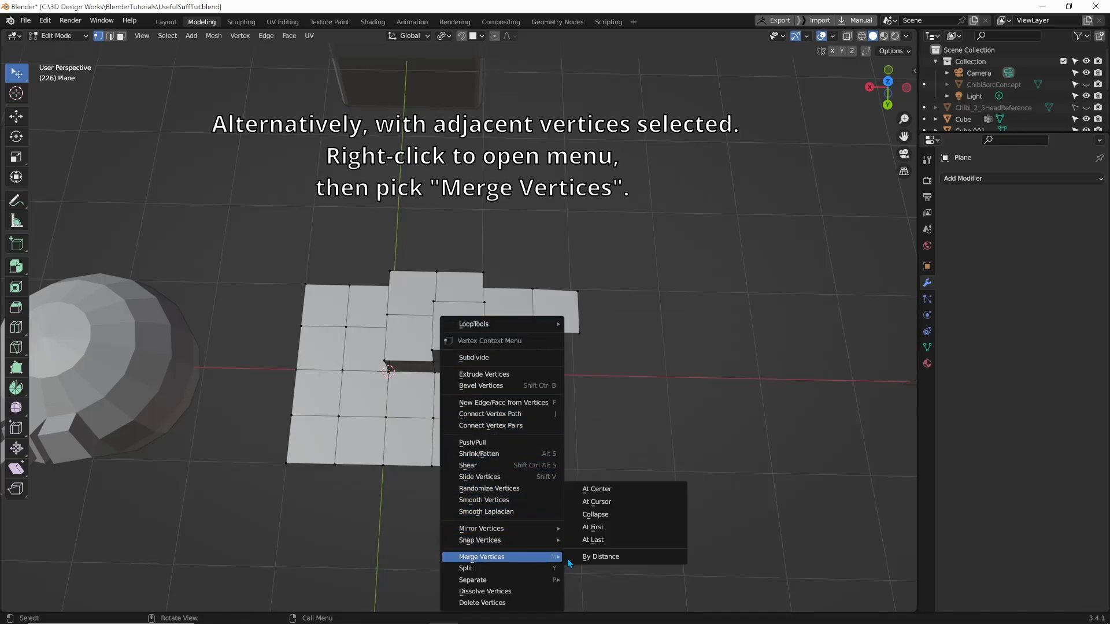
left_click(604, 491)
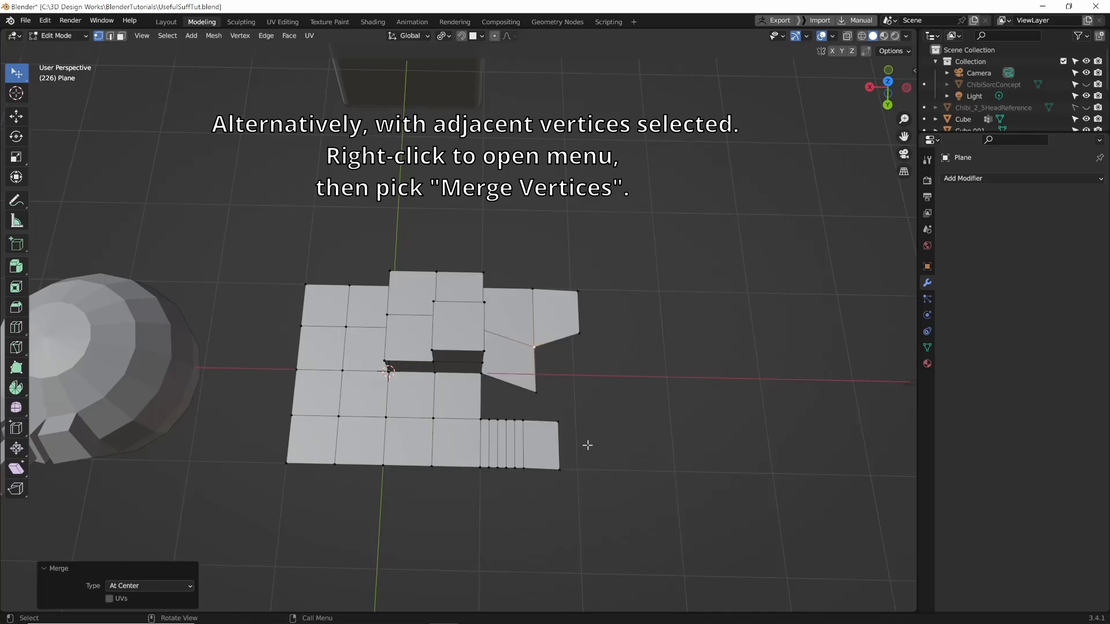
key("ctrl+z")
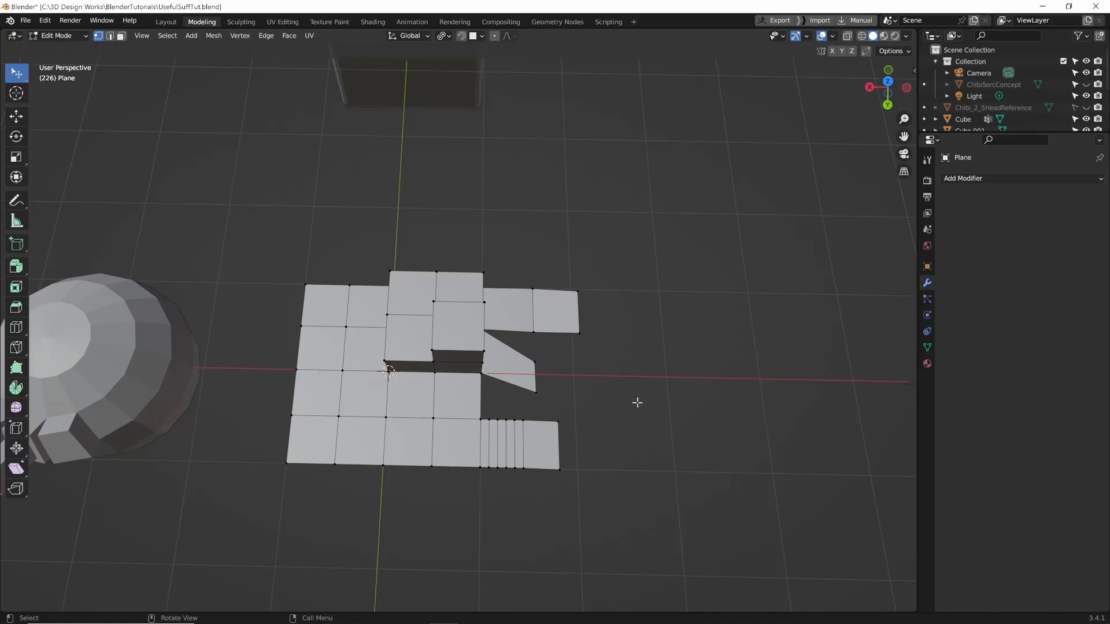
- Enable Auto Merge and move the slanted face's upper outer vertex about -0.34 m along Y onto the neighbouring strip's vertex
left_click(866, 53)
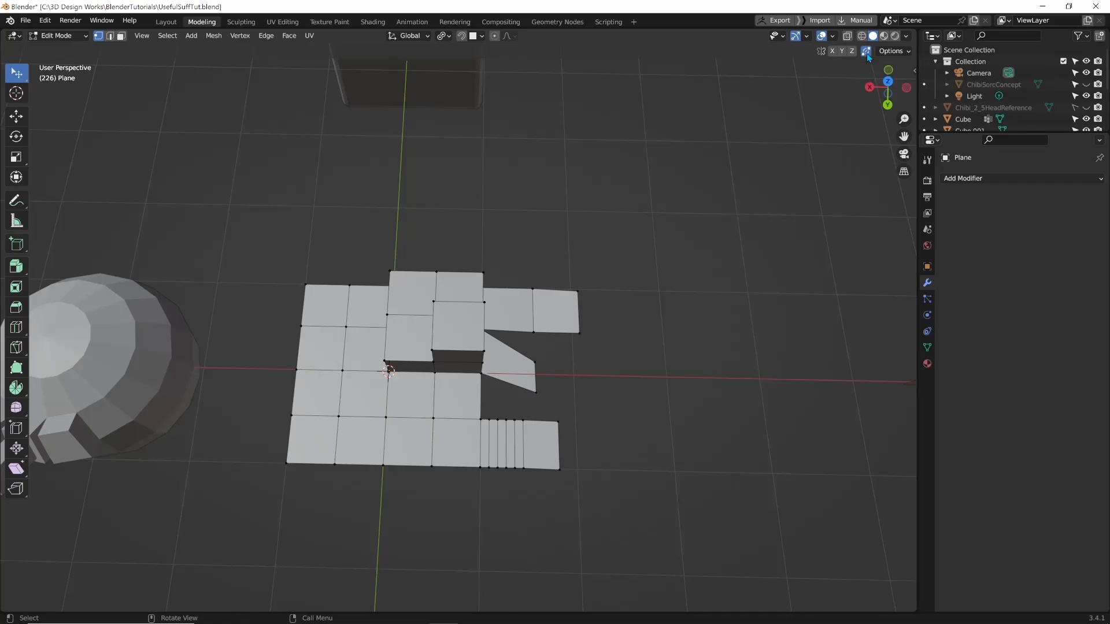
left_click(903, 50)
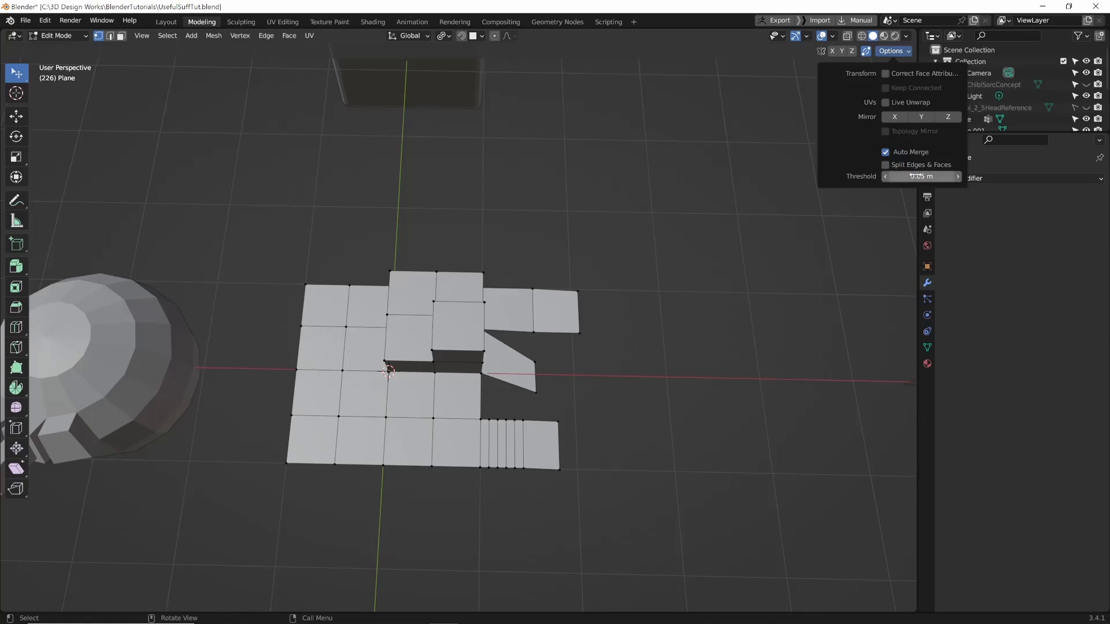
scroll(636, 431, "up", 3)
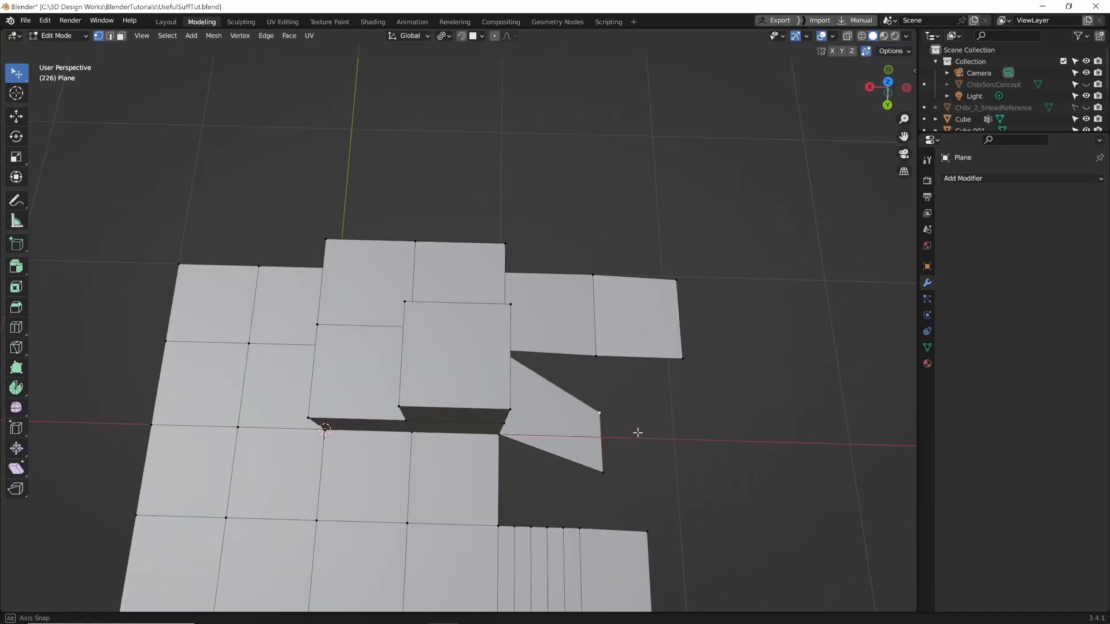
left_click(16, 118)
left_click_drag(580, 462, 579, 408)
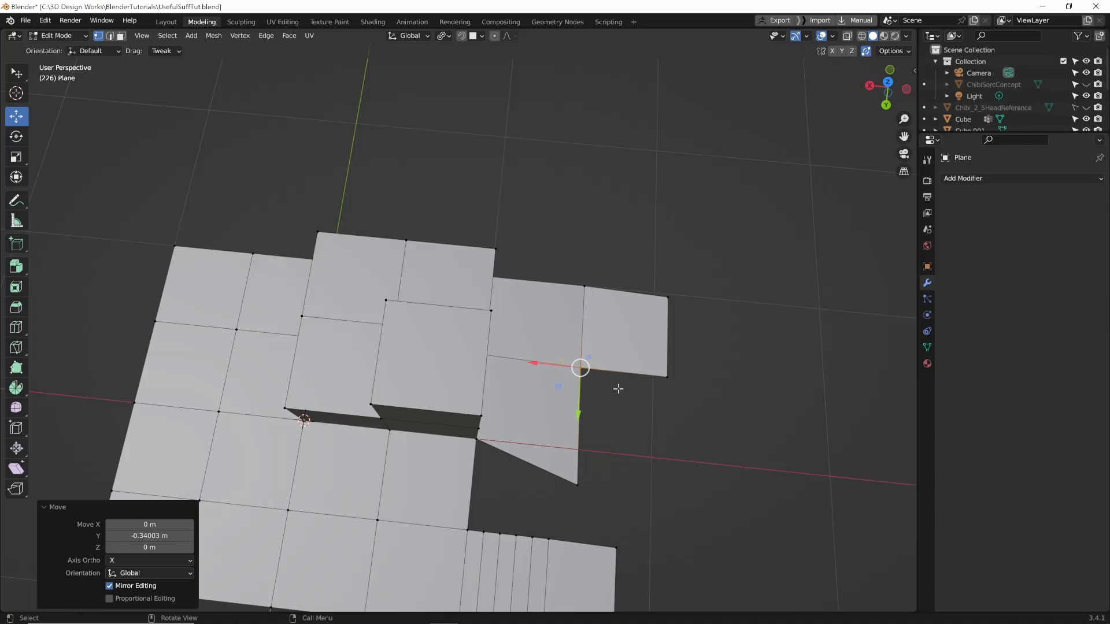
- Try moving the merged vertex freely to test the join, and undo the move
left_click(595, 380)
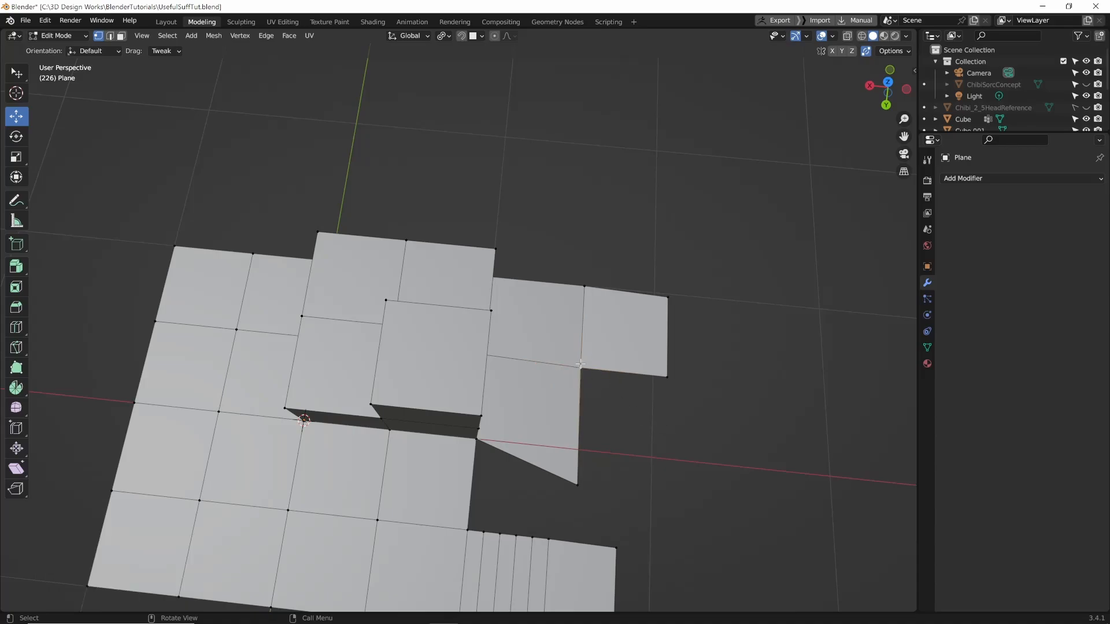
left_click(577, 376)
key("g")
left_click(612, 399)
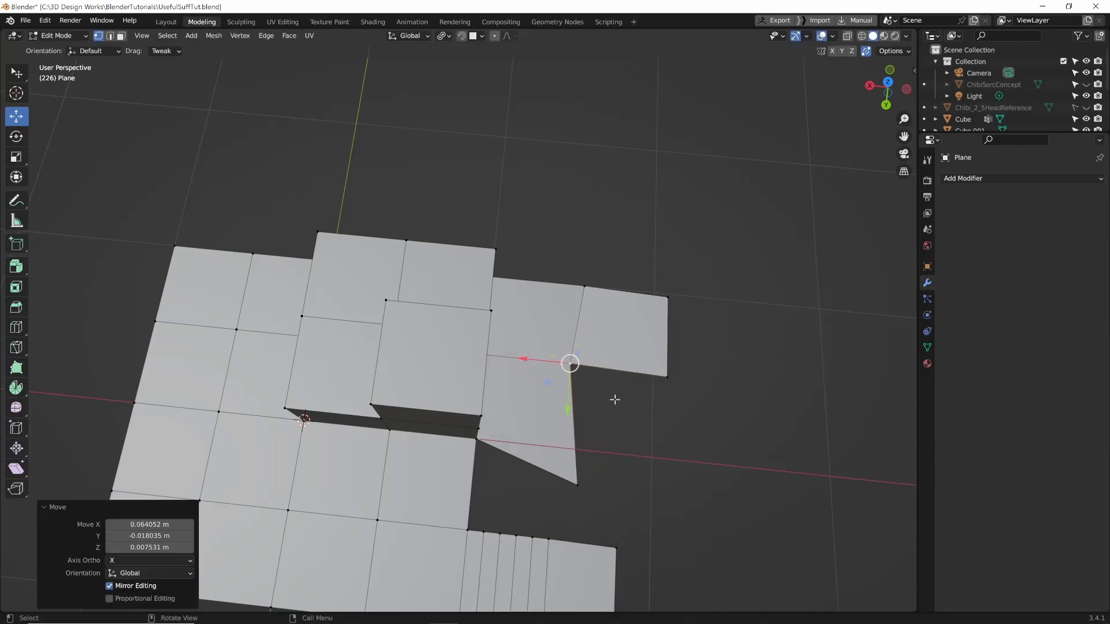
key("ctrl+z")
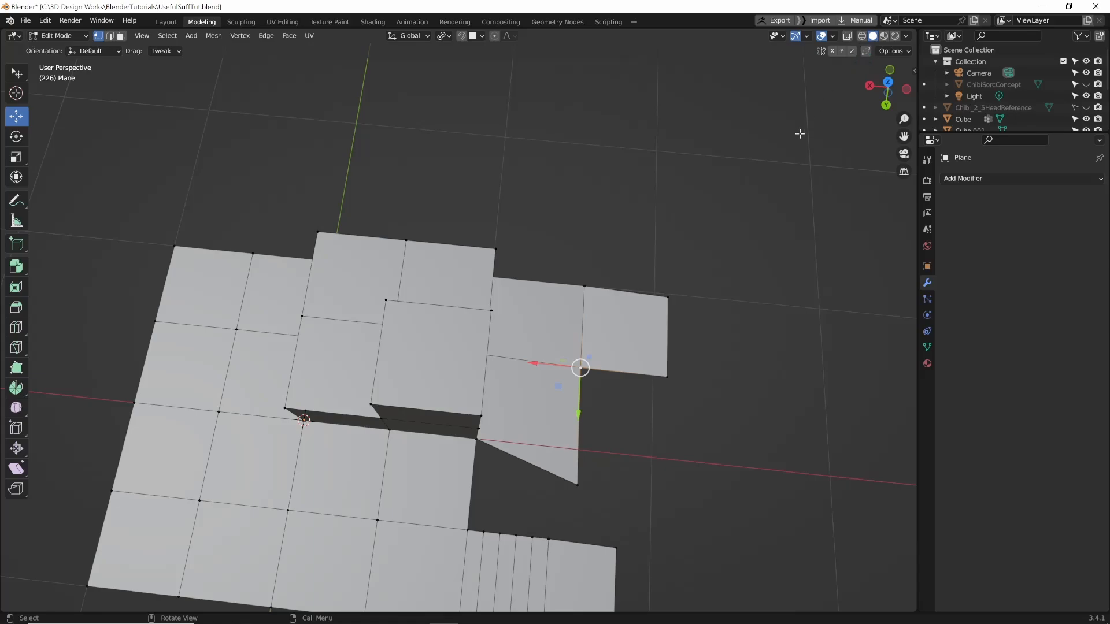
- Switch to face selection and delete the two adjacent Plane faces on either side of the Y axis, just in front of the 3D cursor
right_click(314, 385)
key("3")
left_click(229, 464)
key("x")
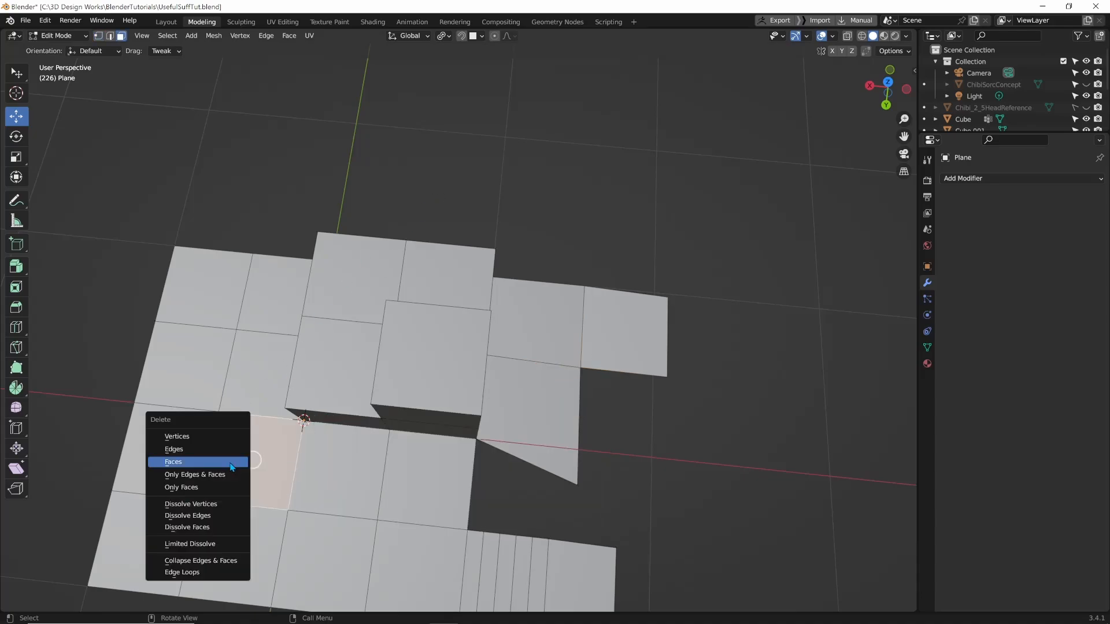
left_click(230, 464)
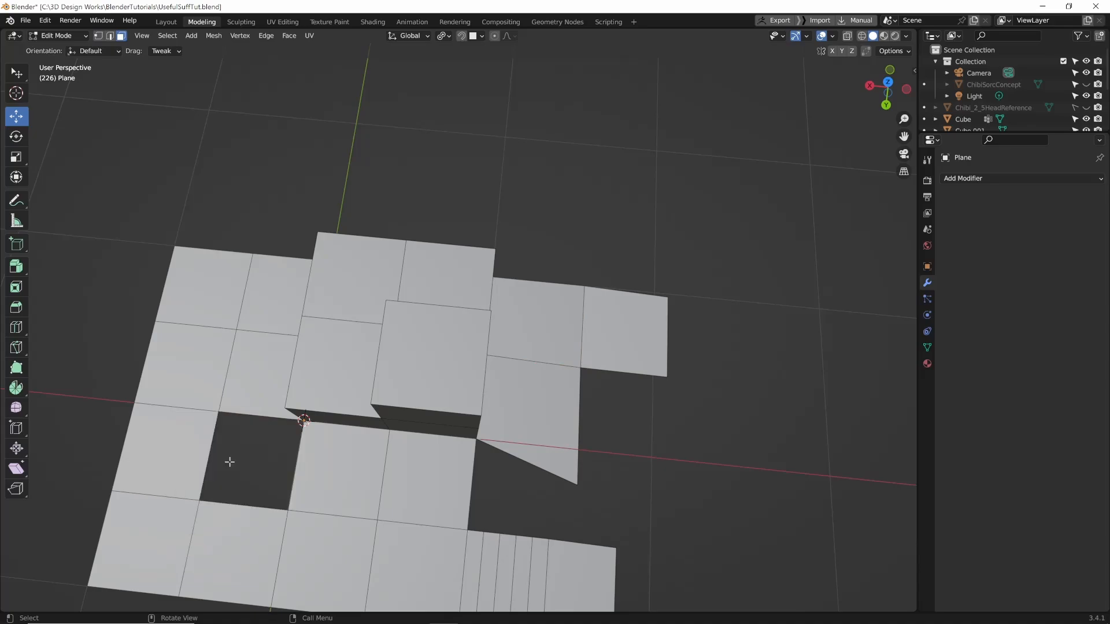
left_click(323, 502)
key("x")
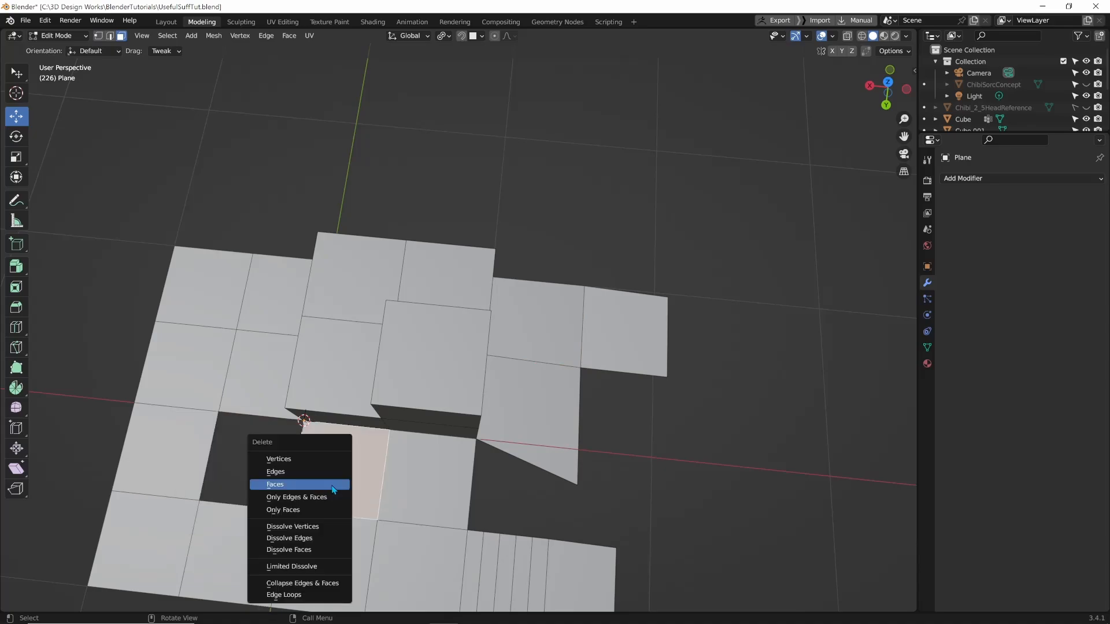
left_click(333, 489)
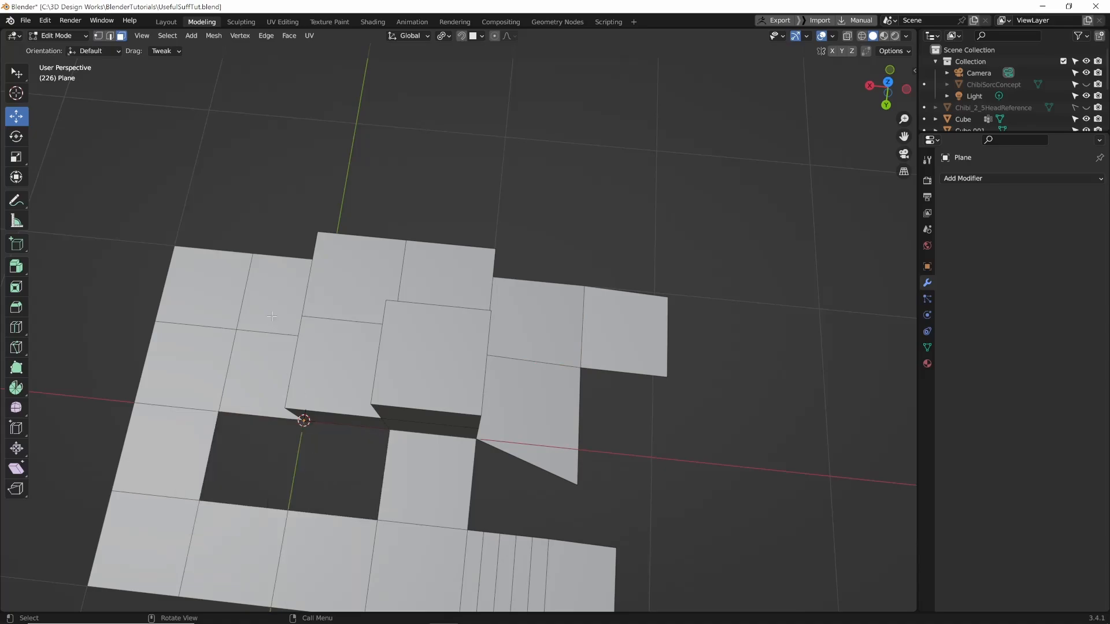
mouse_move(279, 241)
middle_mouse_down()
mouse_move(312, 229)
mouse_move(293, 224)
middle_mouse_up()
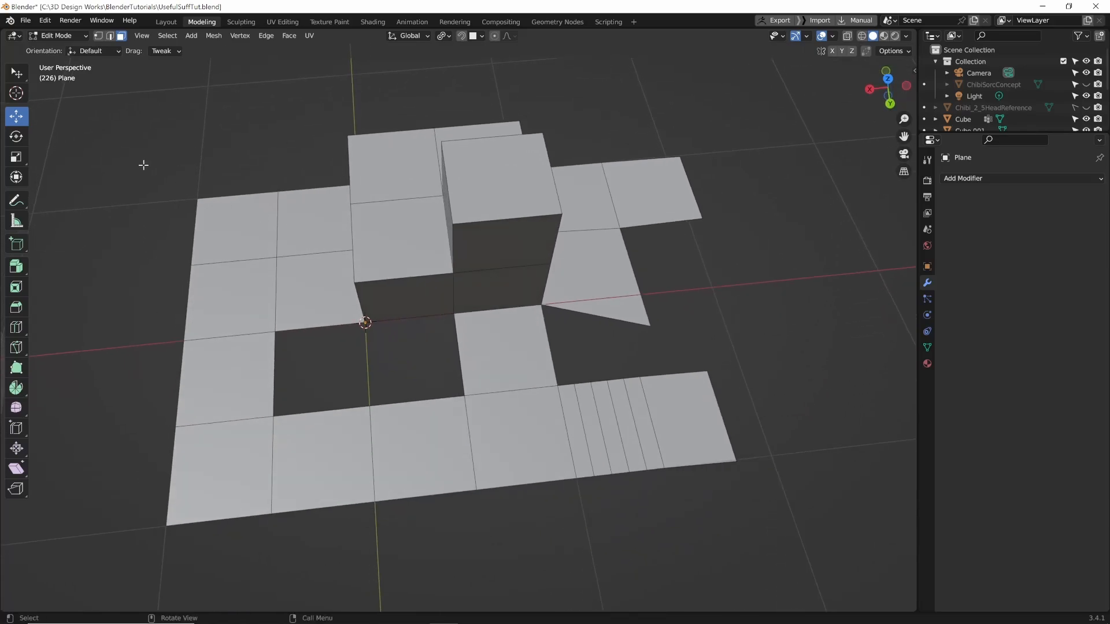
- In edge selection, fill the two missing Plane faces in front of the 3D cursor, starting from the hole's side edges
key("2")
left_click(274, 362)
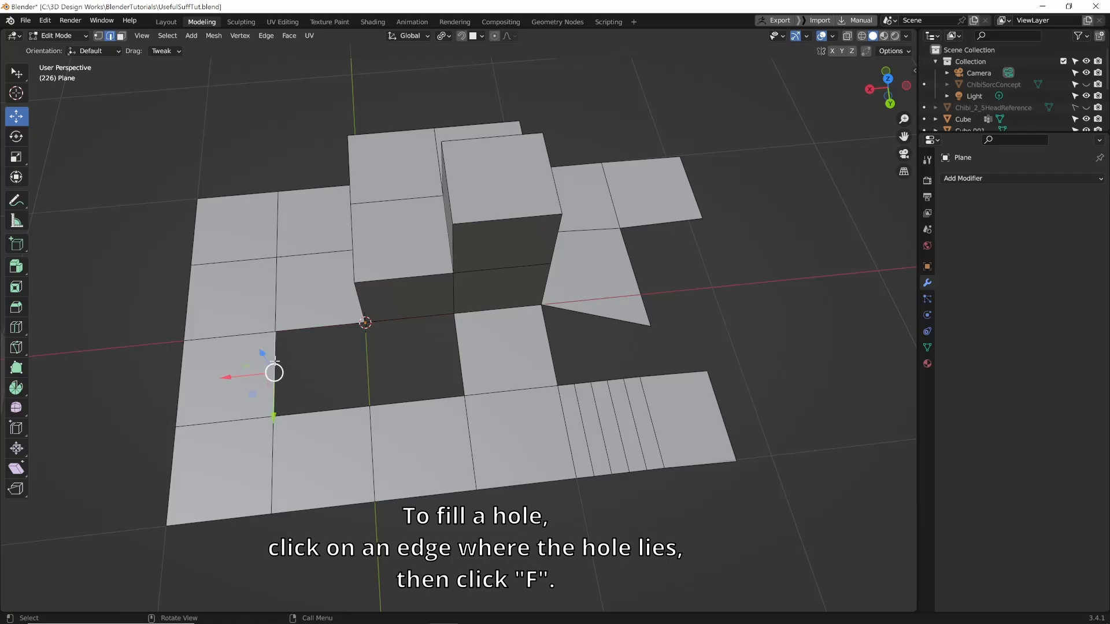
key("f")
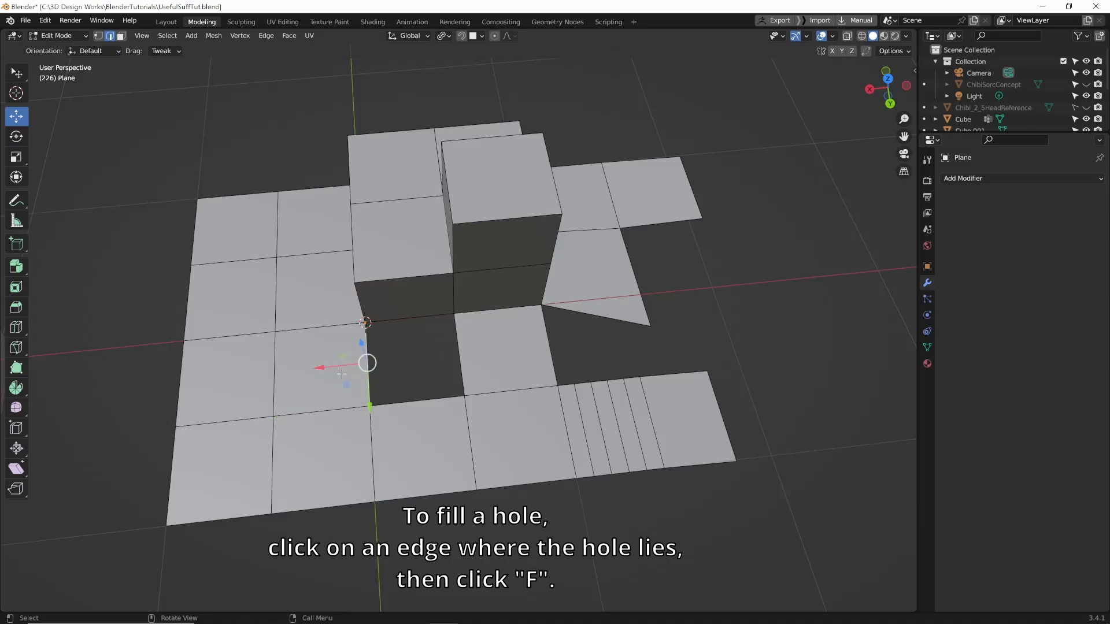
left_click(456, 353)
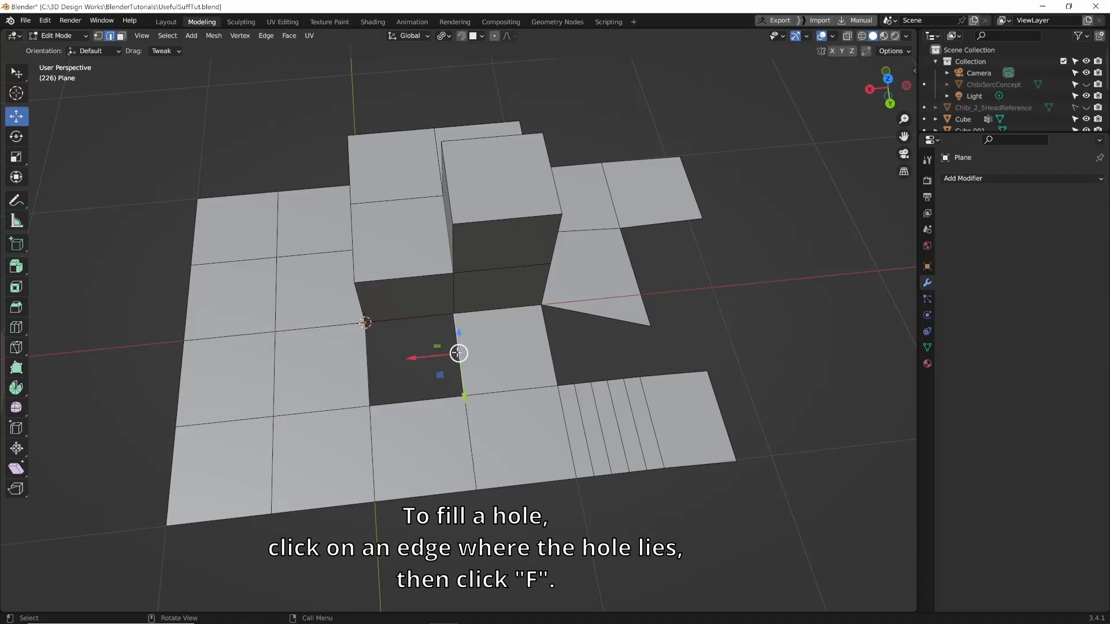
key("f")
left_click(651, 367)
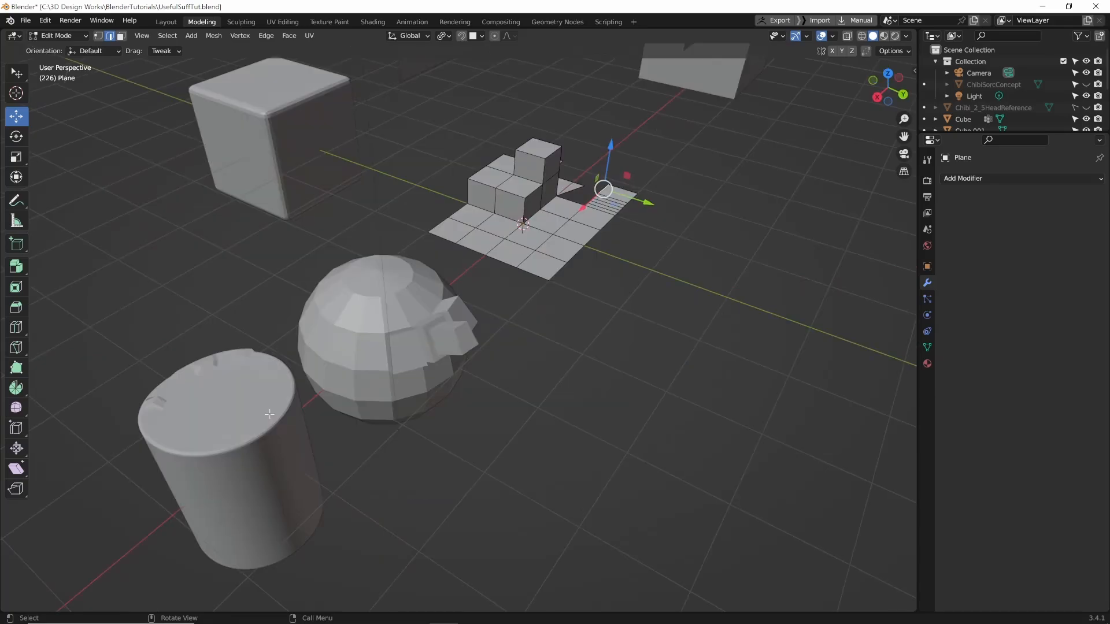
- Leave Edit Mode on the Plane, put the Cylinder into Edit Mode and frame its top rim from above
key("ctrl+Tab")
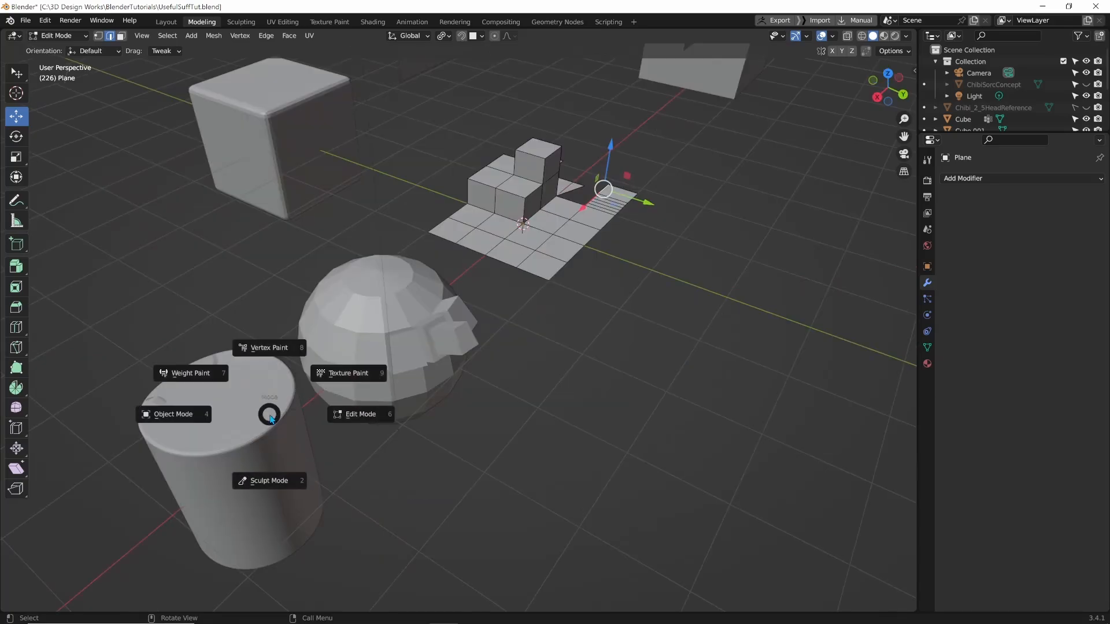
left_click(218, 422)
left_click(218, 422)
key("Tab")
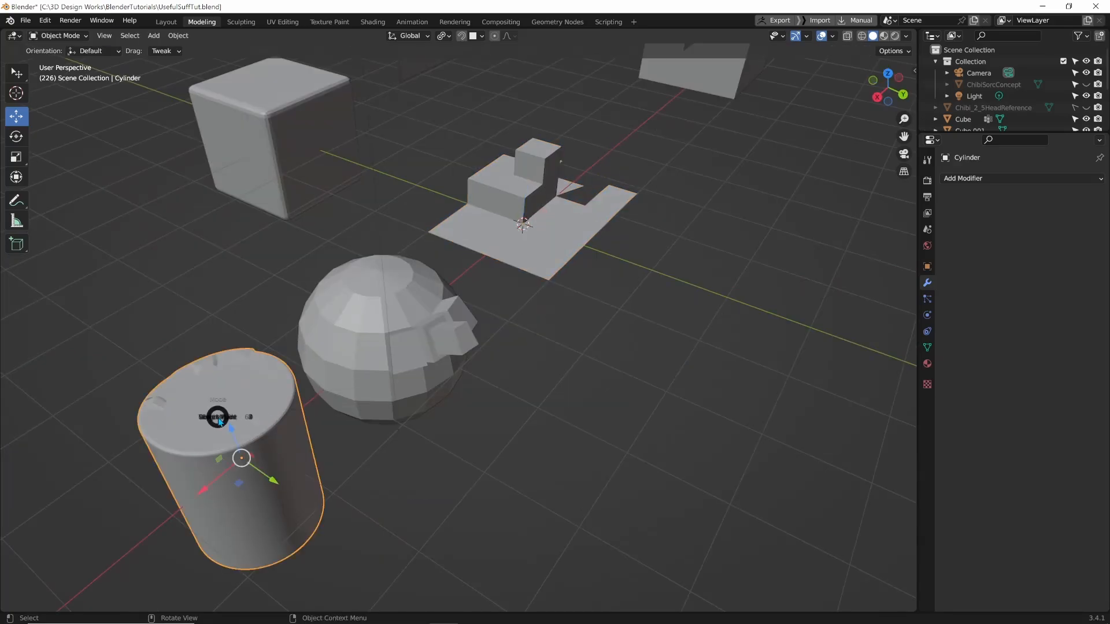
middle_click_drag(295, 422, 198, 416)
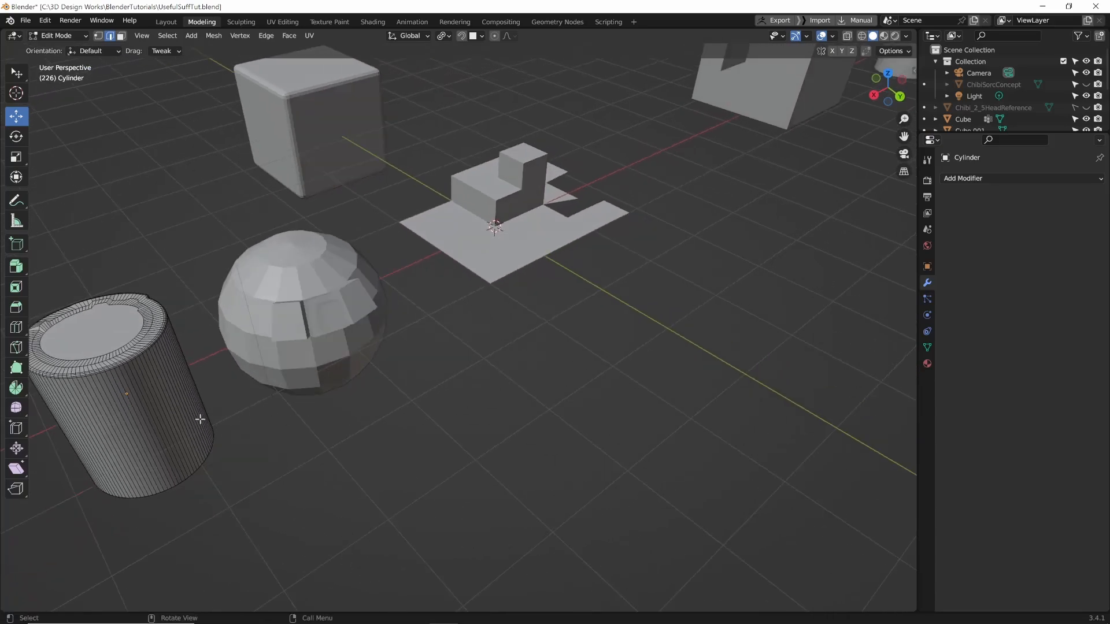
left_click(173, 414)
key("KP_Decimal")
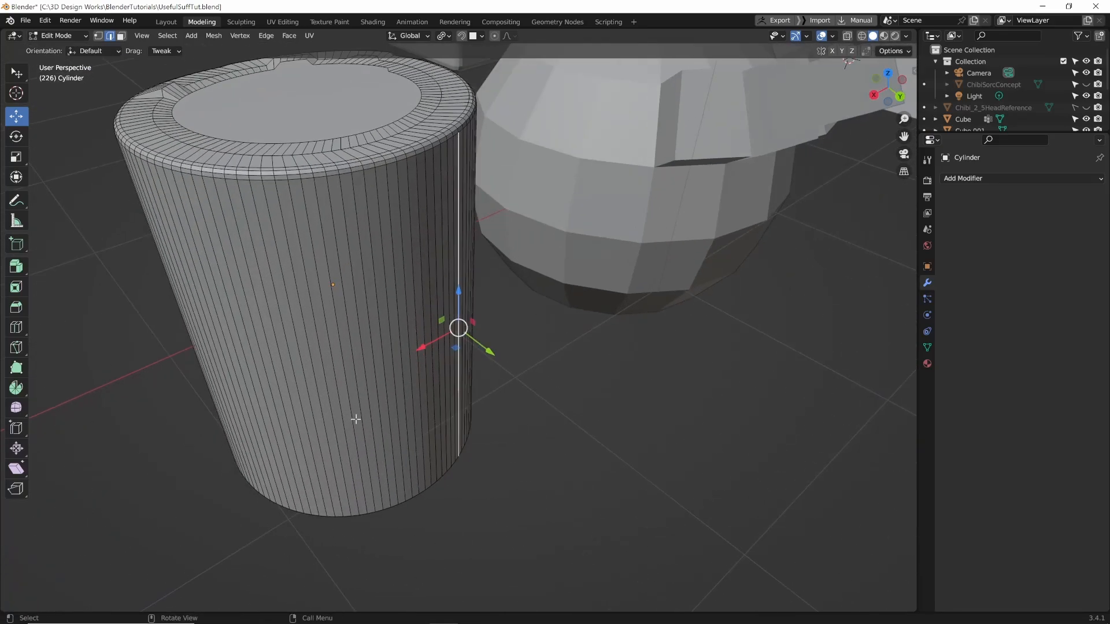
middle_click_drag(354, 419, 501, 402)
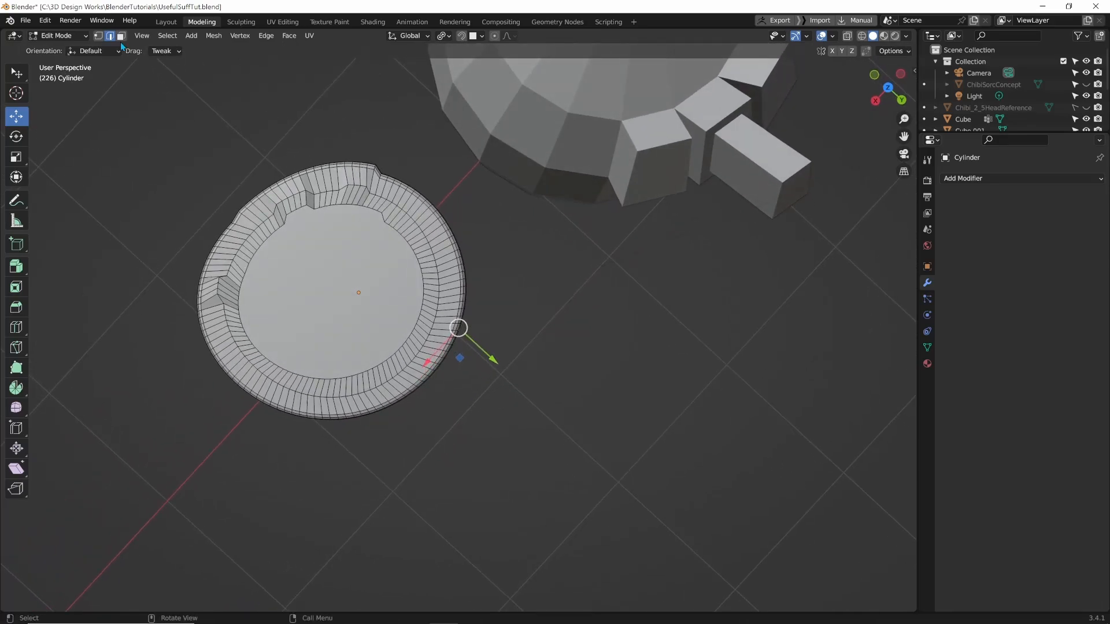
- Select the edge loop around the middle of the Cylinder's top rim and apply LoopTools Circle to it
left_click(417, 225, "shift")
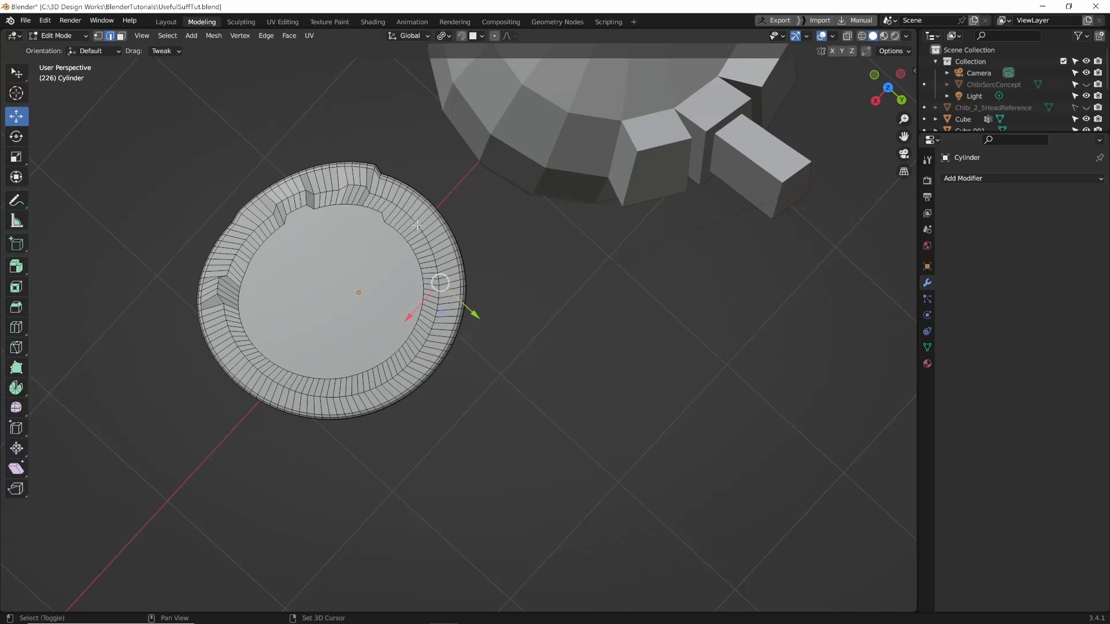
left_click(417, 225, "shift")
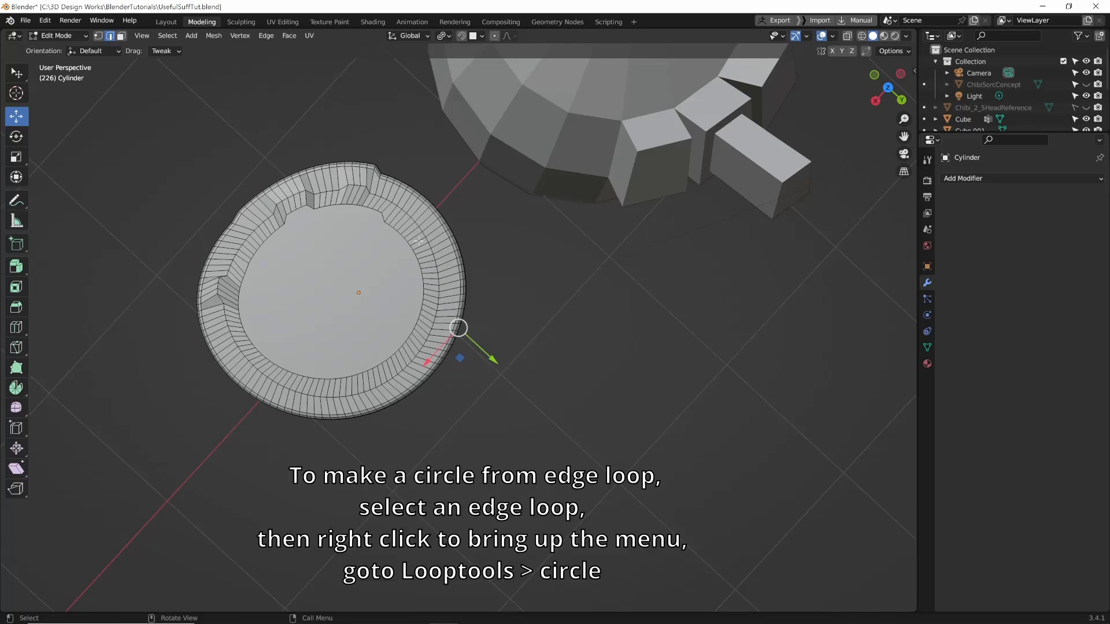
left_click(424, 235, "alt")
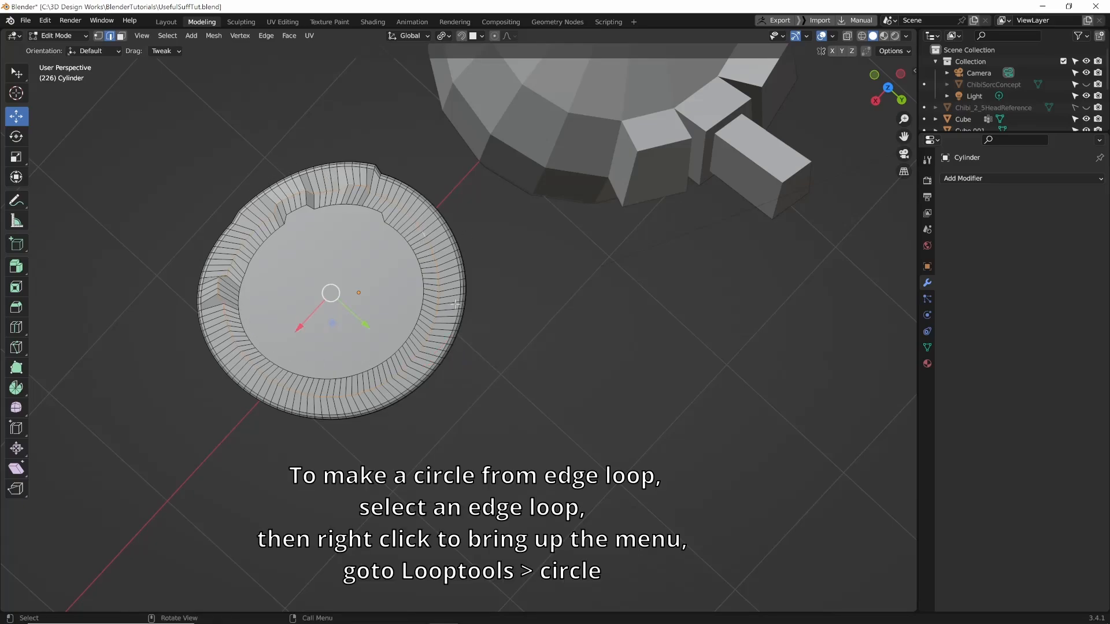
right_click(349, 189)
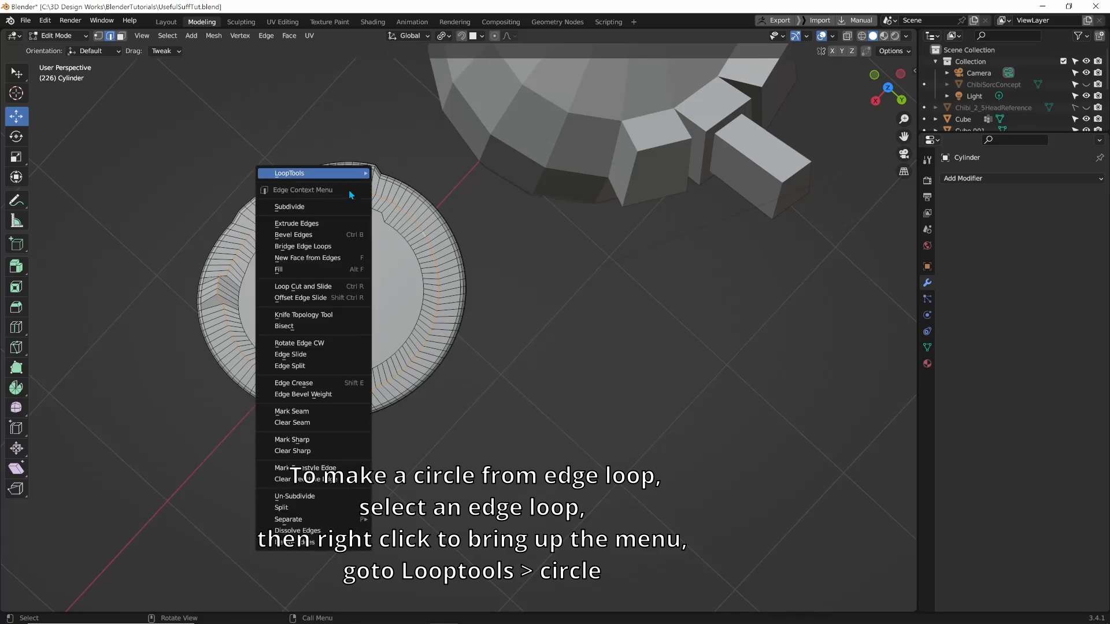
mouse_move(358, 174)
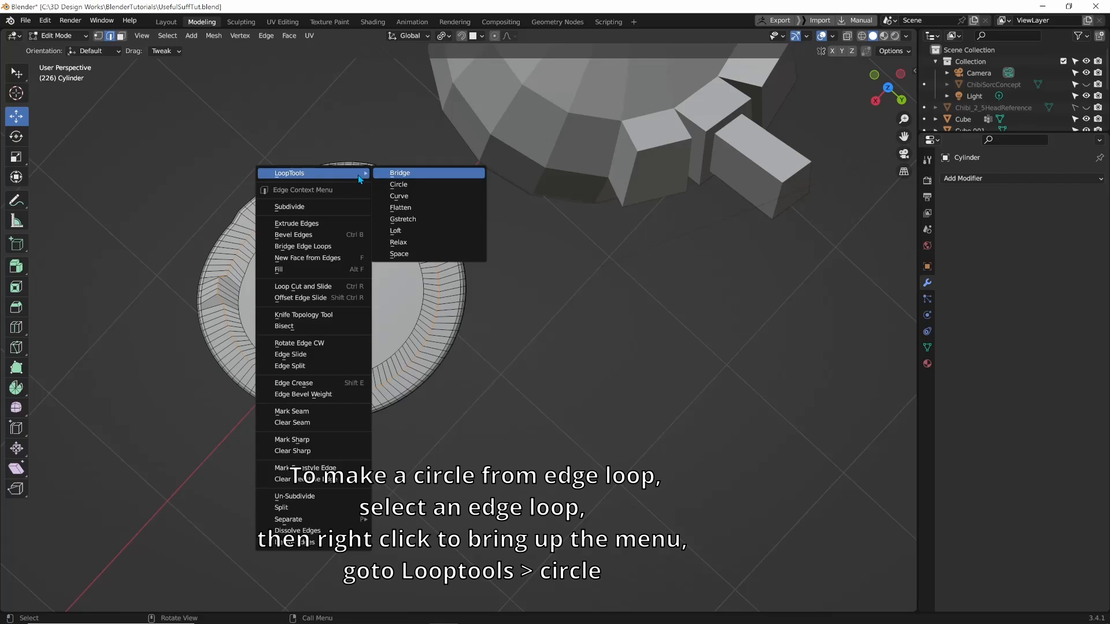
left_click(398, 185)
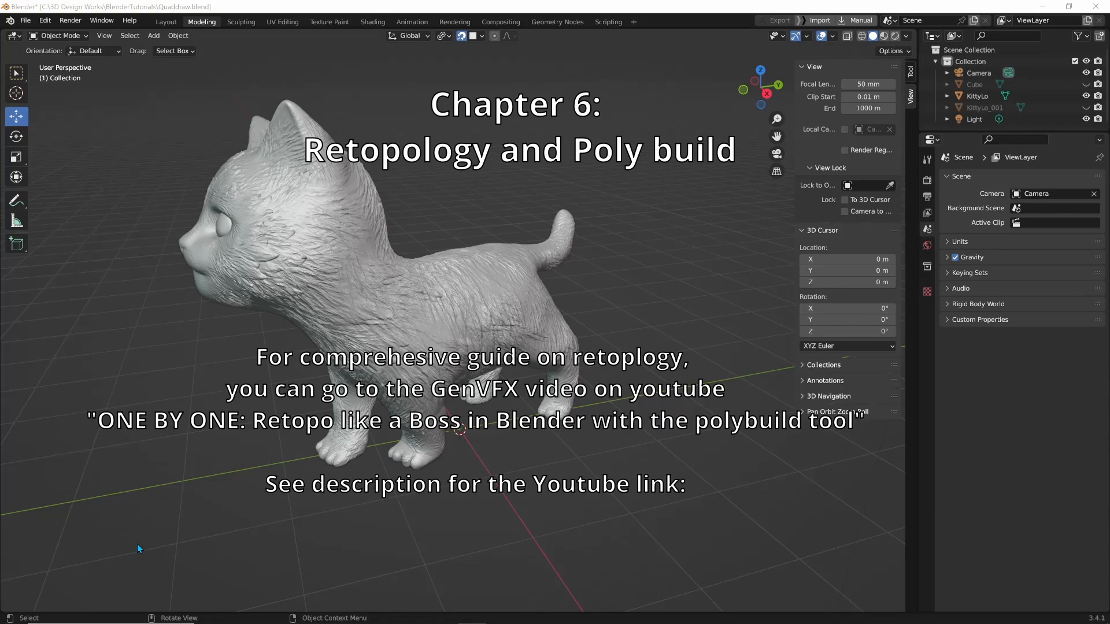
- Show the selectability toggles in the outliner and make the KittyLo mesh non-selectable
left_click(60, 36)
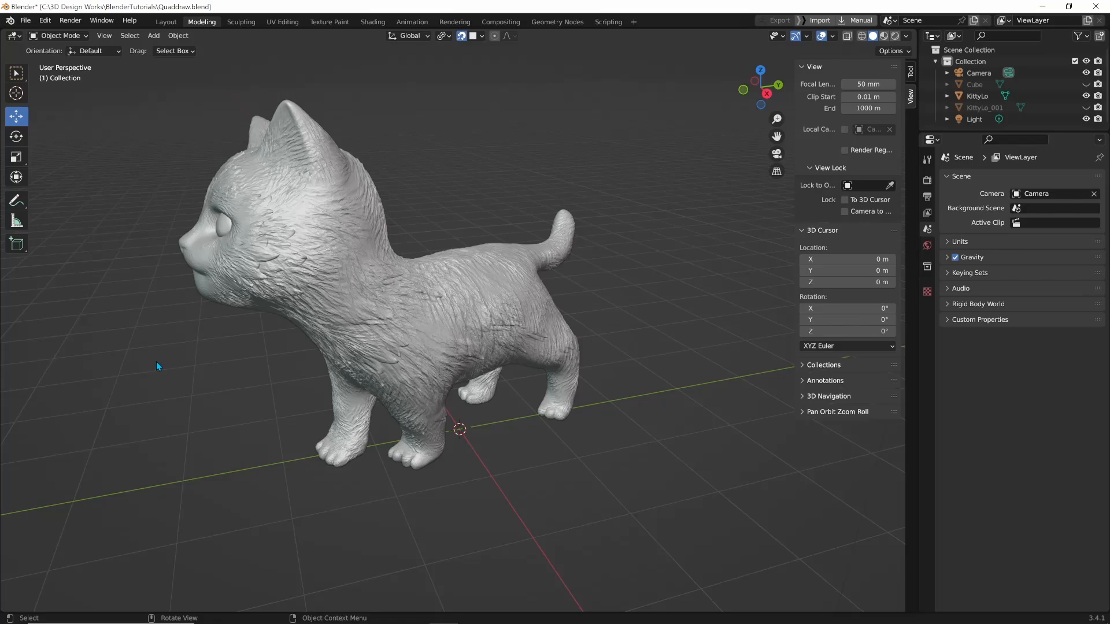
middle_click_drag(276, 374, 300, 378)
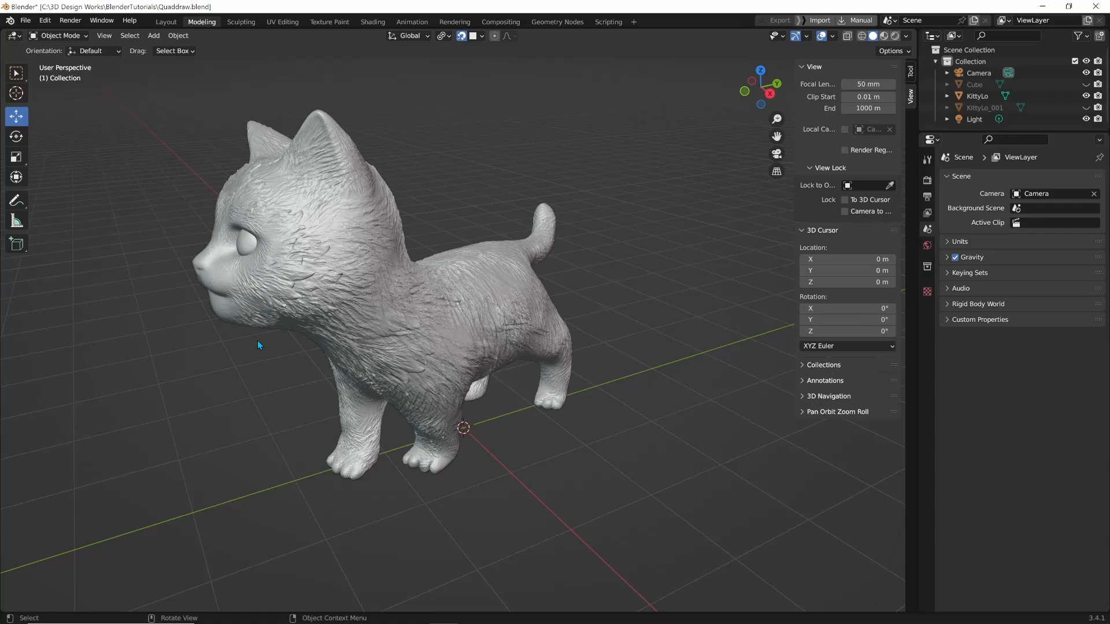
left_click(461, 35)
left_click(434, 294)
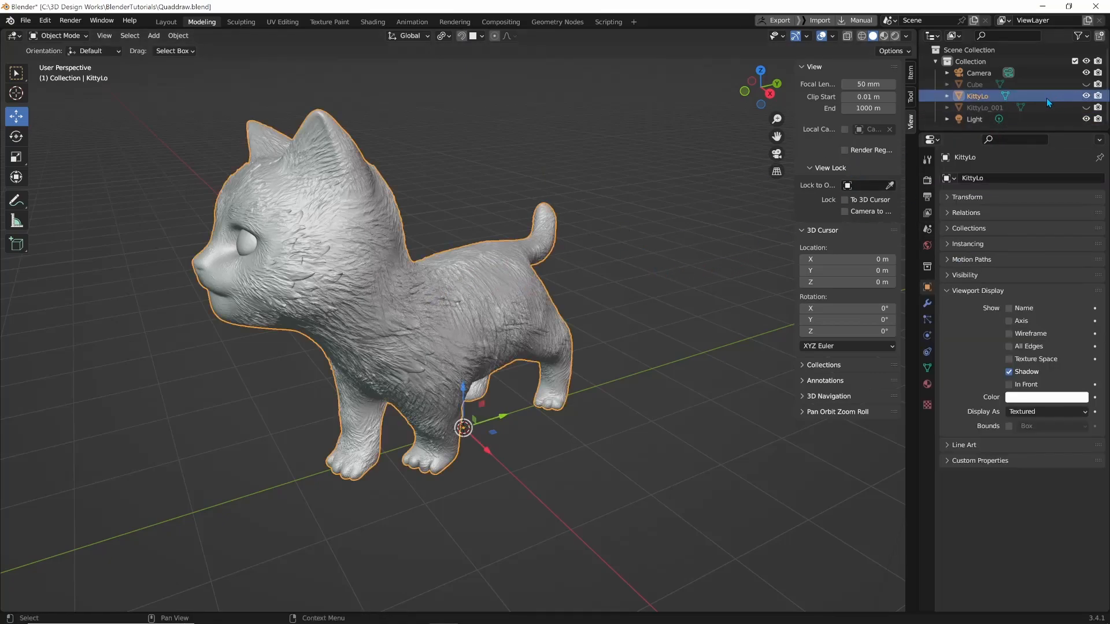
left_click(1079, 36)
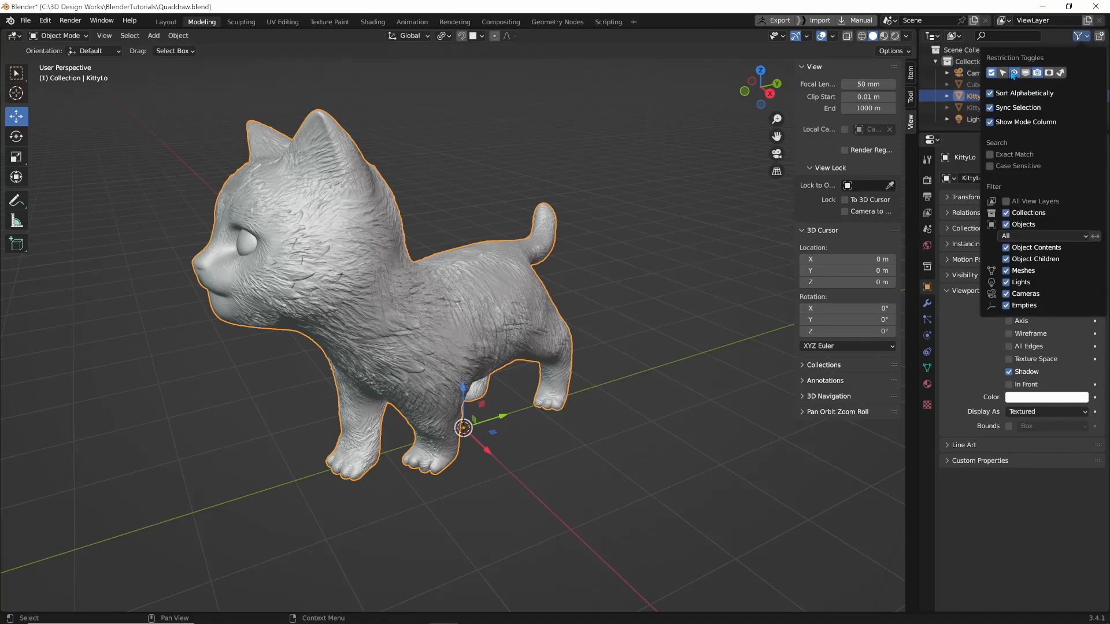
left_click(1075, 96)
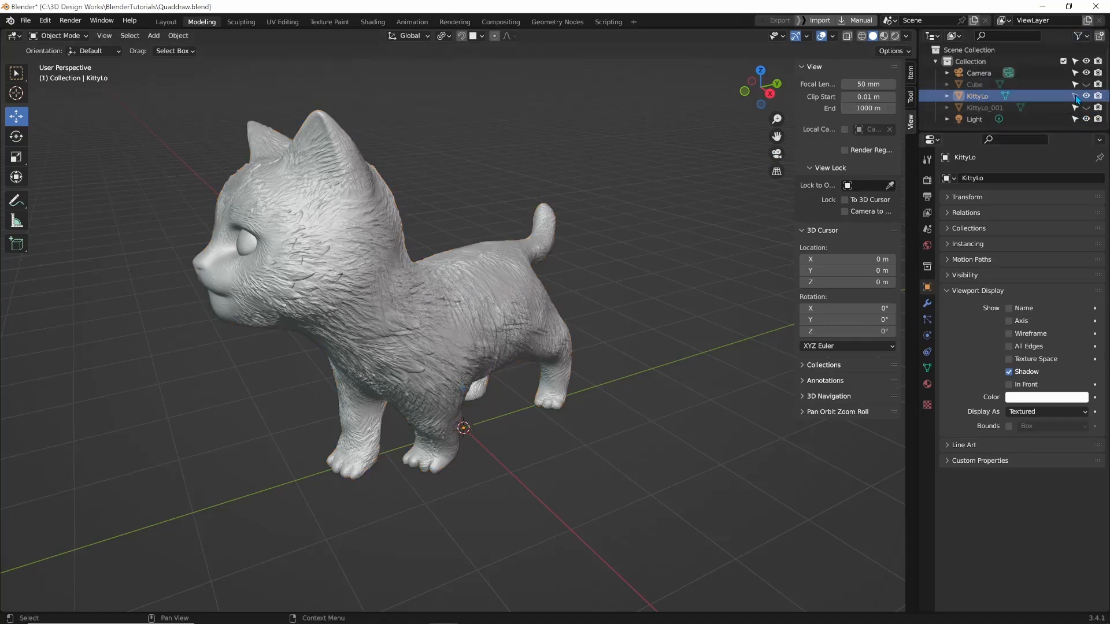
- Enable snapping and check that it uses Face Project with Exclude Non-Selectable and Backface Culling
middle_click_drag(588, 327, 583, 328)
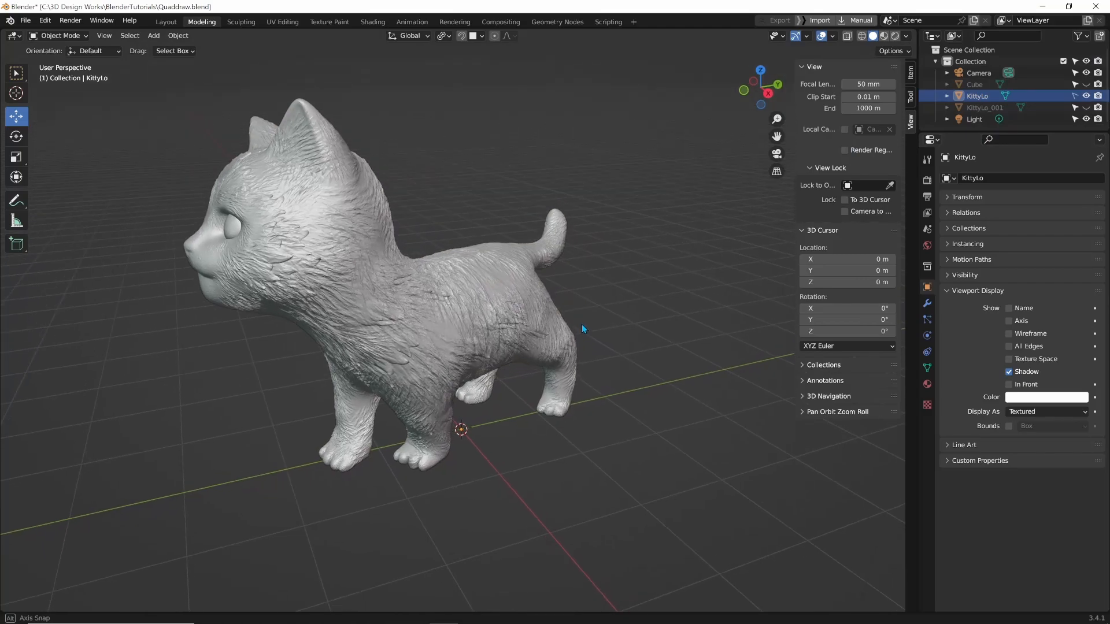
left_click(462, 36)
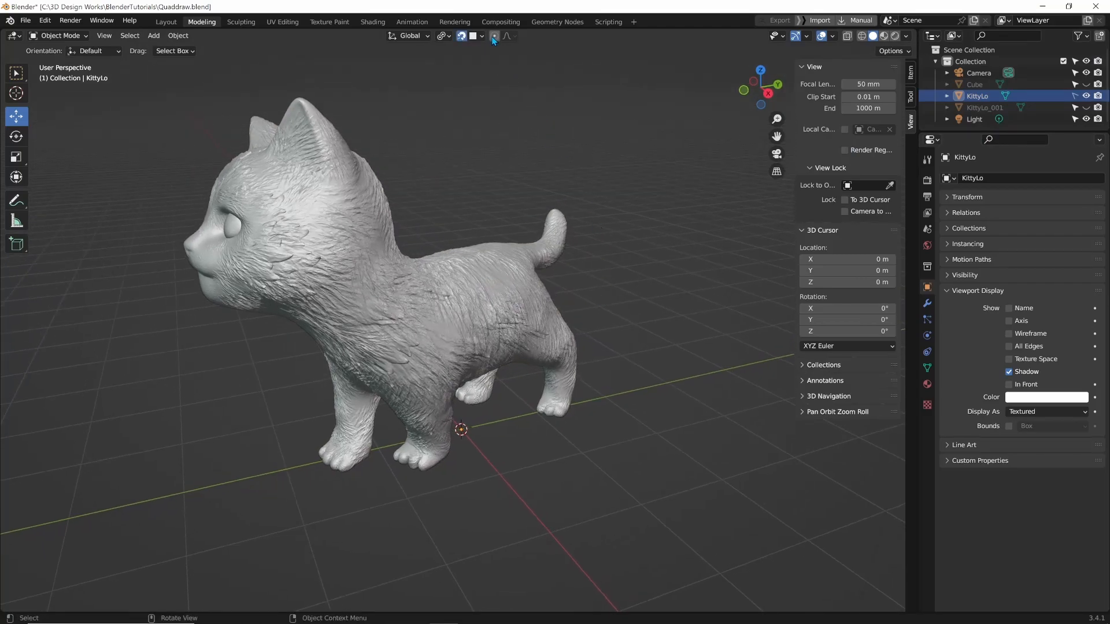
left_click(481, 36)
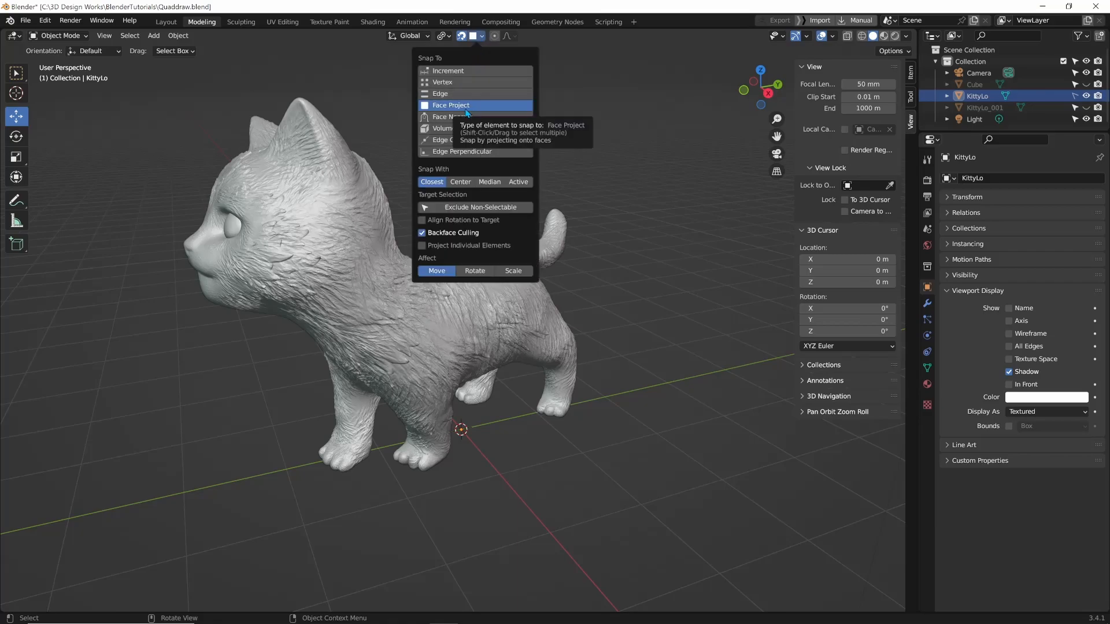
- Add a mesh plane at the 3D cursor beneath the cat and scale it to about 0.31
middle_click_drag(370, 347, 174, 431)
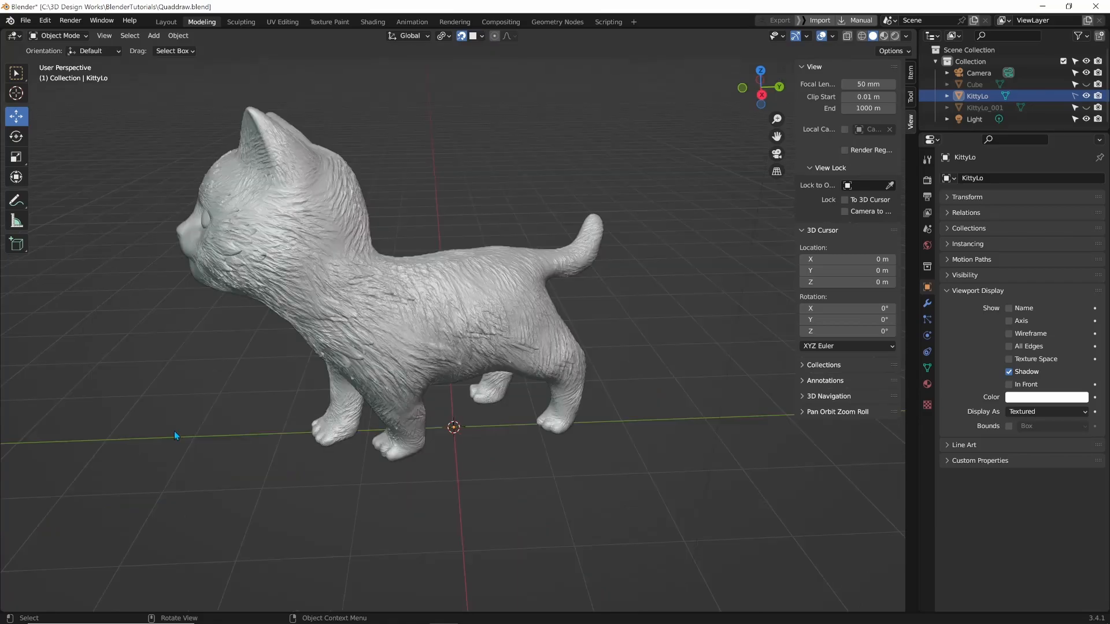
key("shift+a")
mouse_move(177, 434)
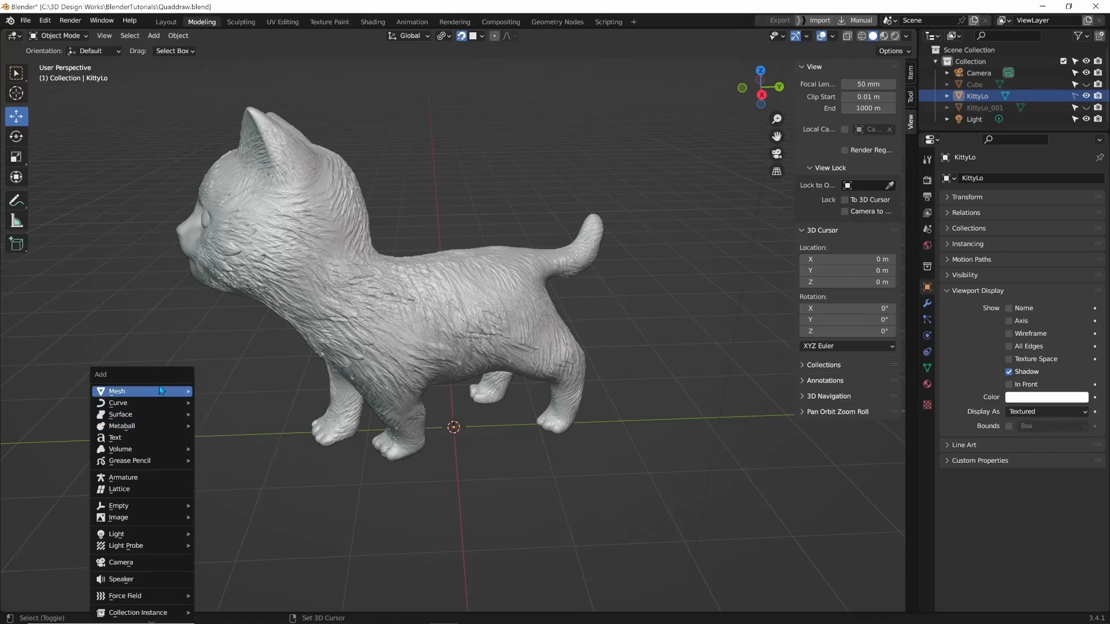
mouse_move(158, 385)
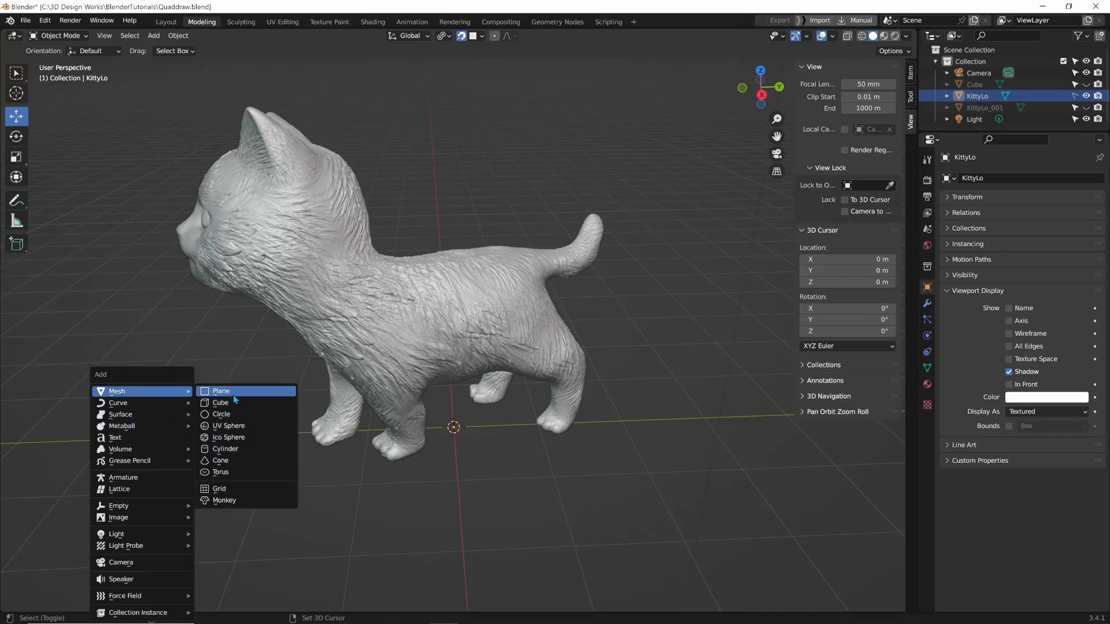
left_click(233, 393)
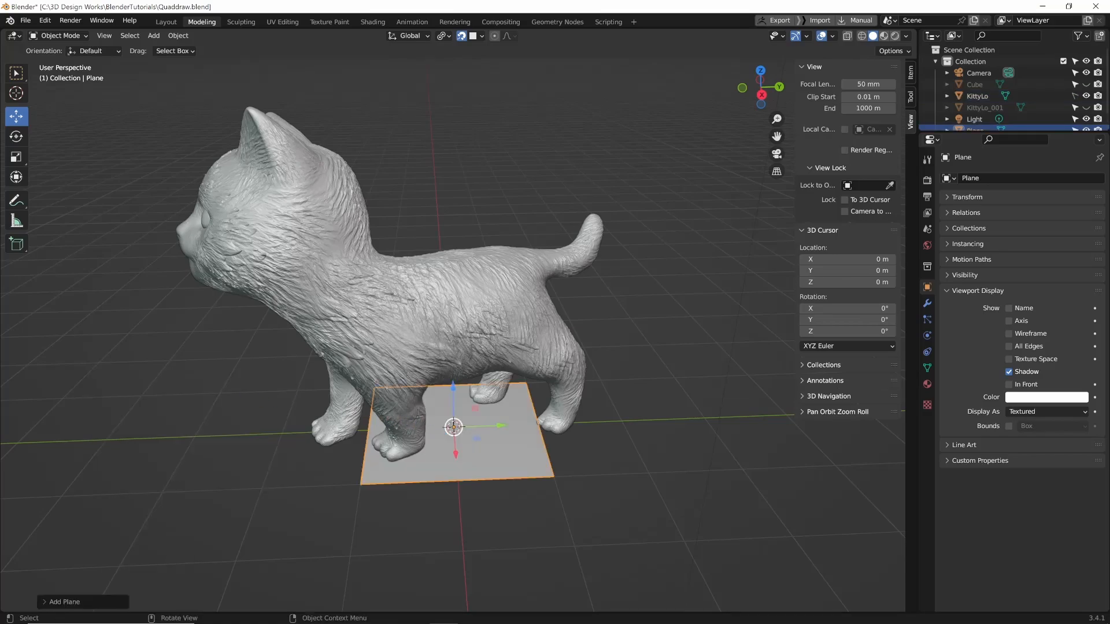
key("s")
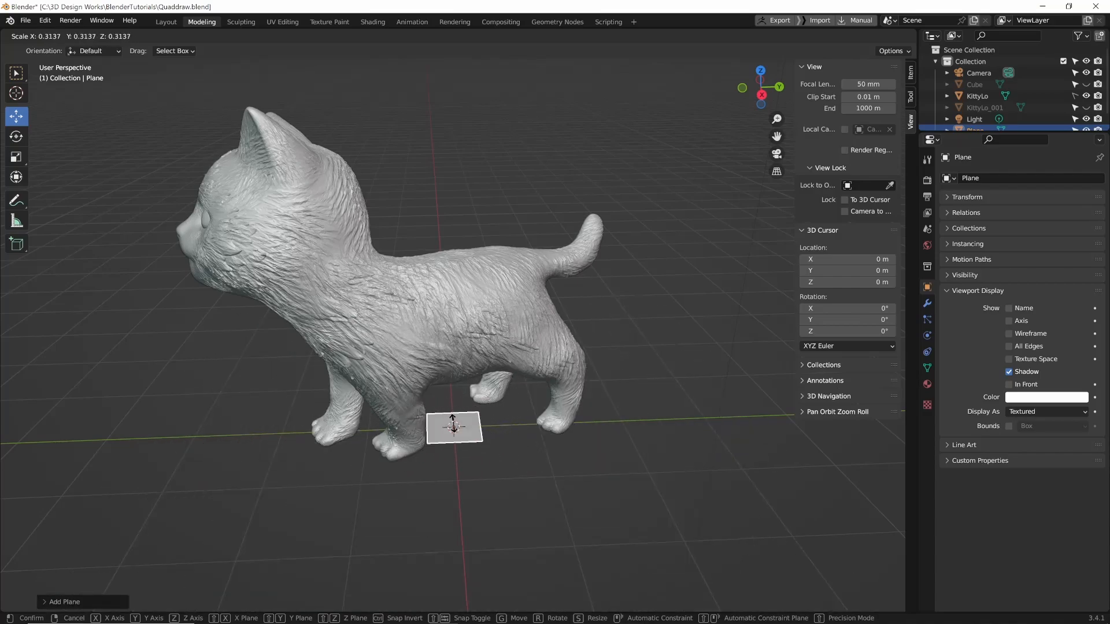
left_click(454, 426)
- Raise the plane along Z to the cat's body, move it out along X to the flank and rotate it upright
middle_click_drag(454, 427, 497, 474)
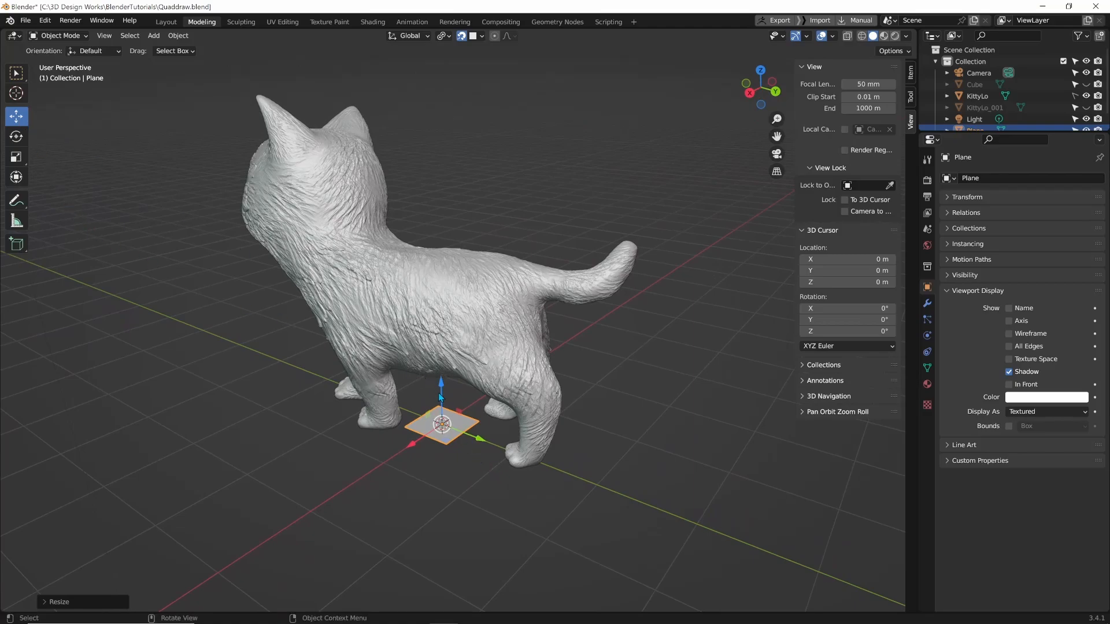
left_click_drag(441, 388, 439, 263)
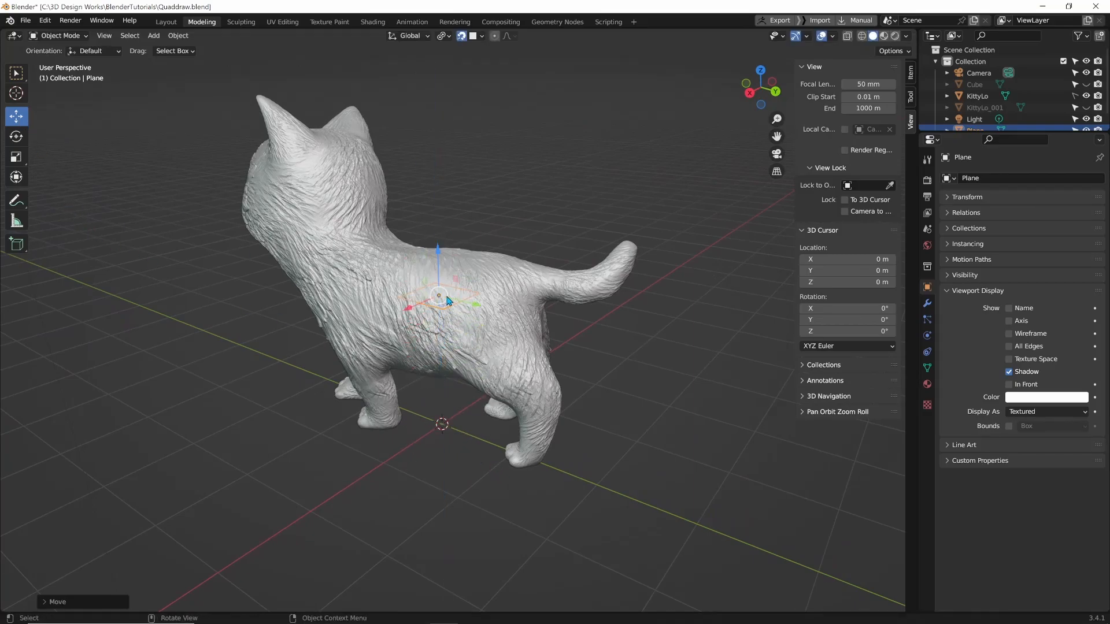
middle_click_drag(507, 215, 459, 253)
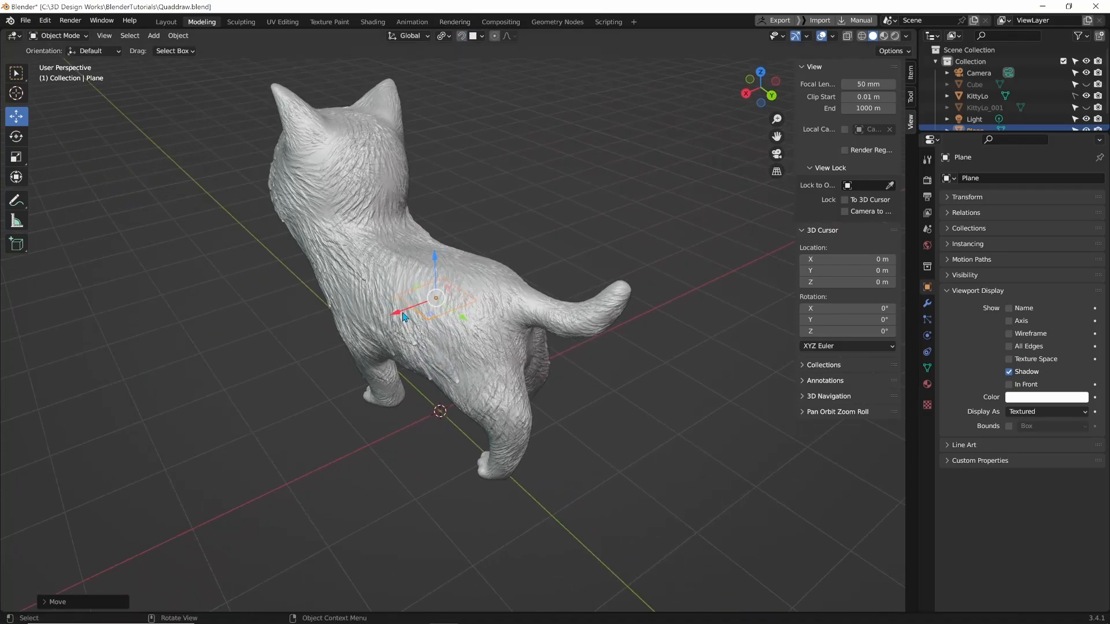
left_click_drag(403, 311, 407, 337)
left_click(16, 137)
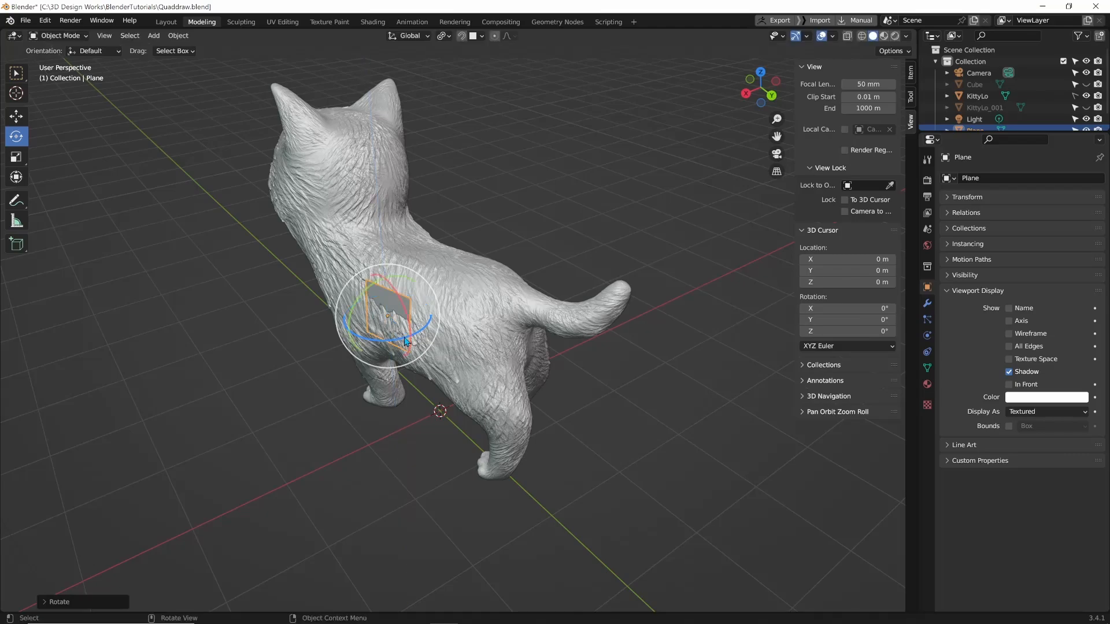
- Scale the upright plane on the cat's flank down to about 0.51 and deselect it
key("s")
left_click(385, 327)
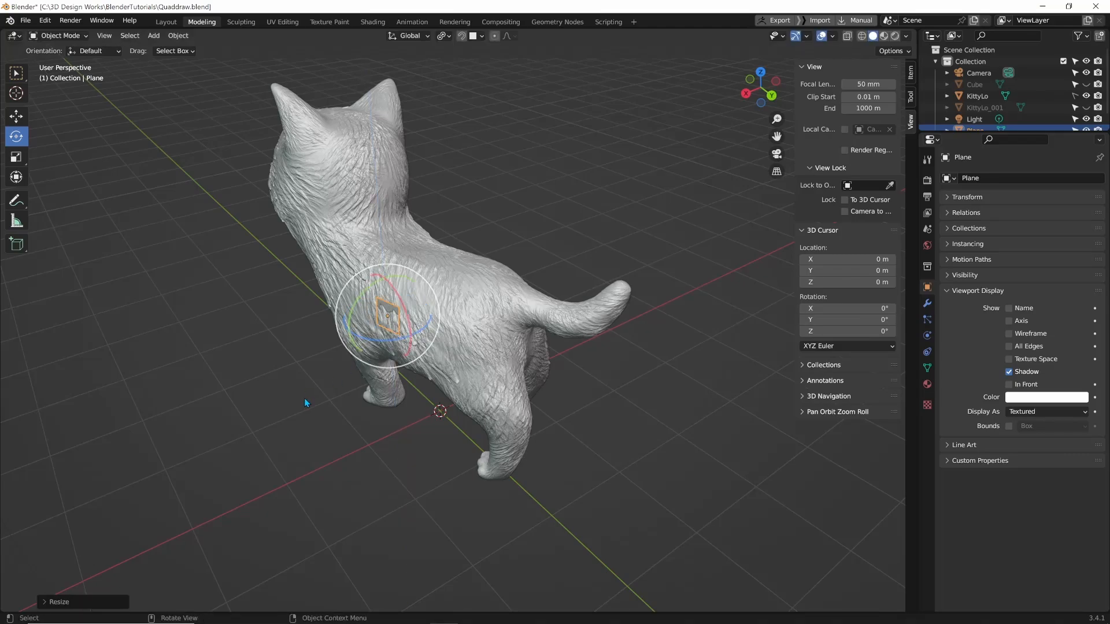
middle_click_drag(305, 401, 426, 438)
left_click(426, 438)
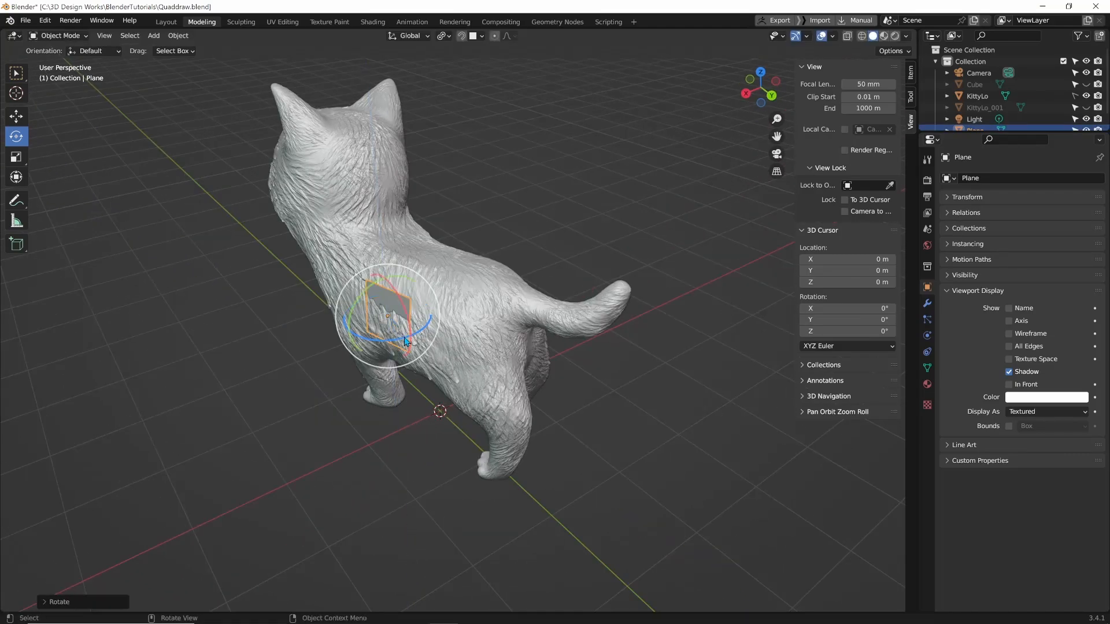
key("s")
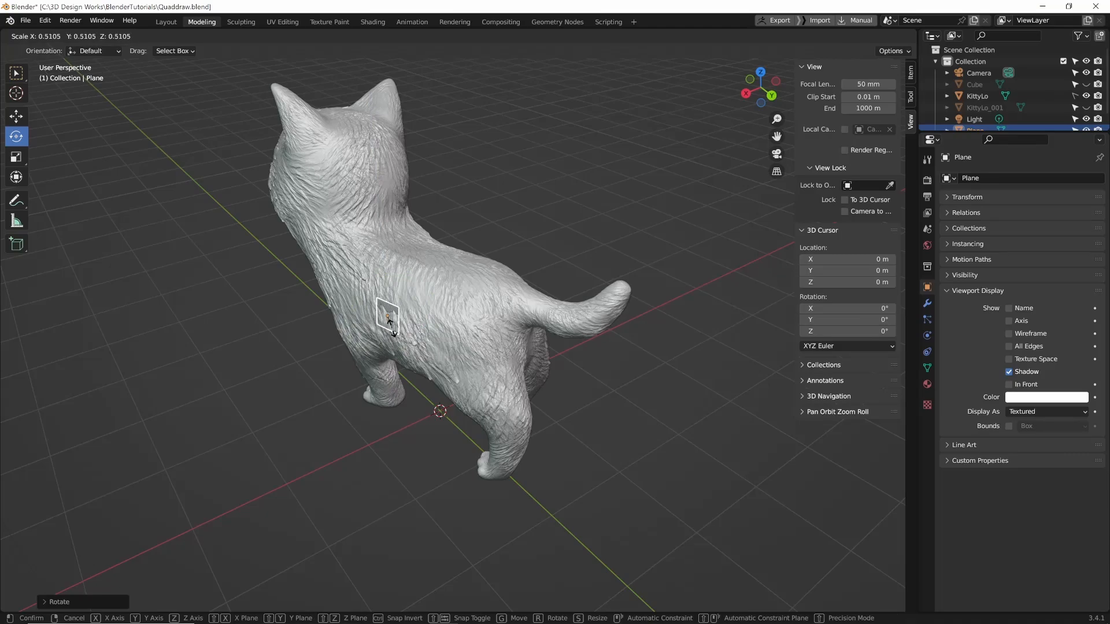
left_click(388, 321)
middle_click_drag(379, 348, 414, 419)
left_click(429, 460)
- Turn on In Front display for the plane so it draws over the cat's fur
scroll(406, 412, "up", 1)
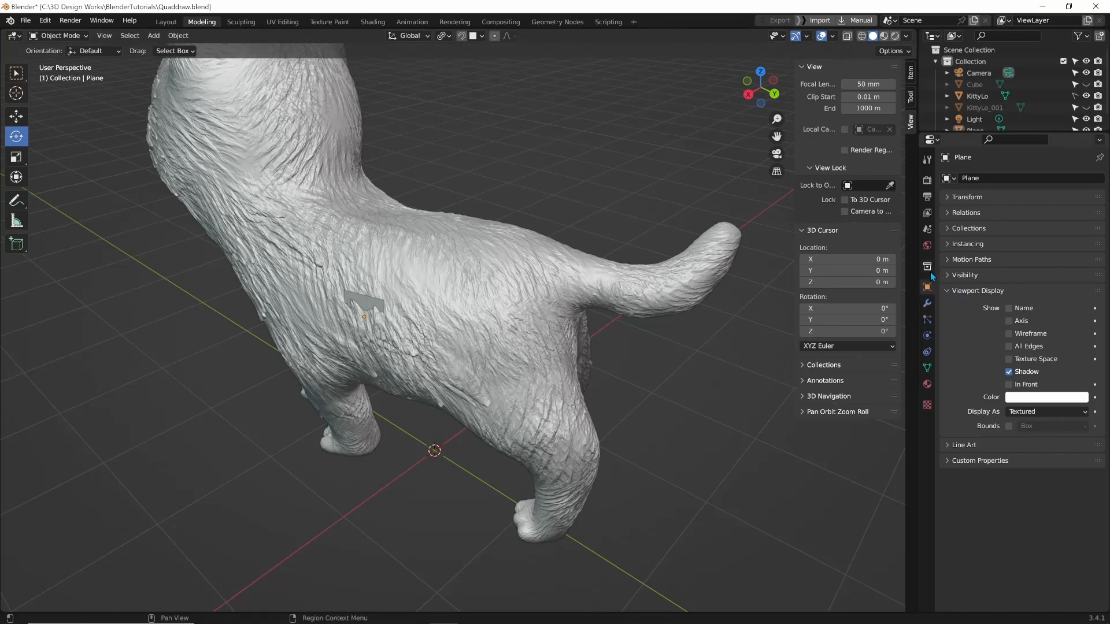
left_click(1009, 385)
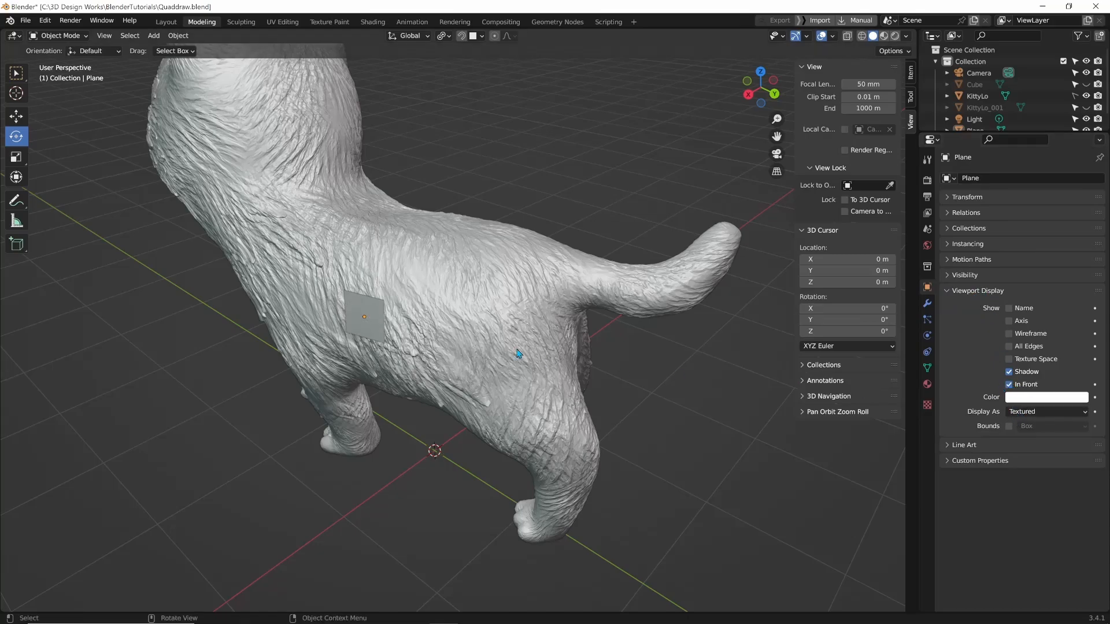
middle_click_drag(630, 410, 653, 408)
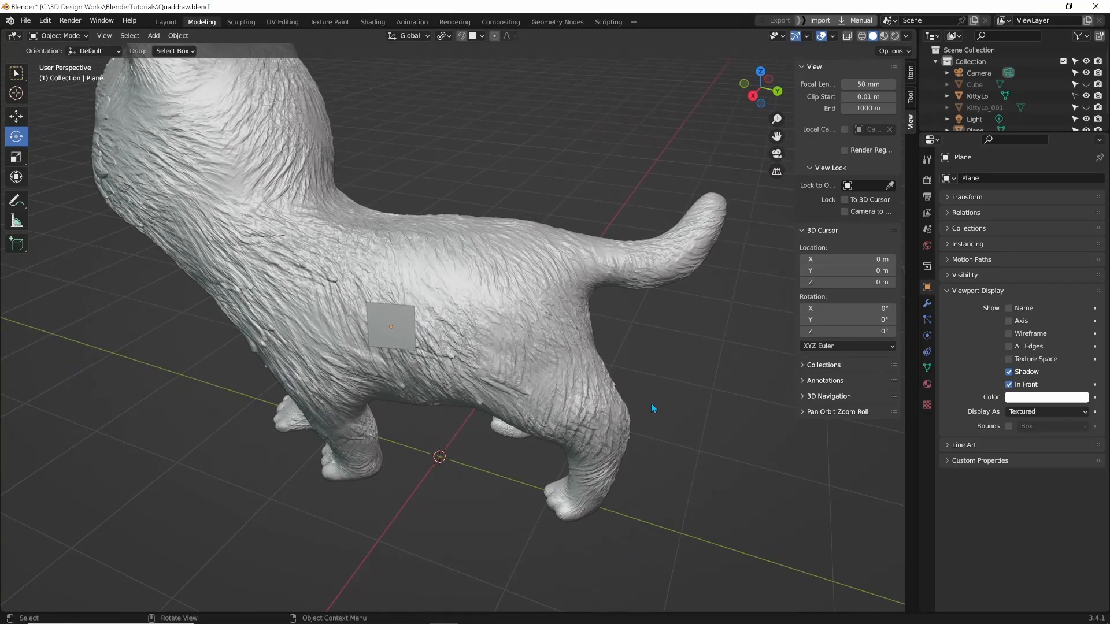
- Preview Material shading, return to Solid, check the shading options and set the plane's viewport display colour to light green
left_click(884, 36)
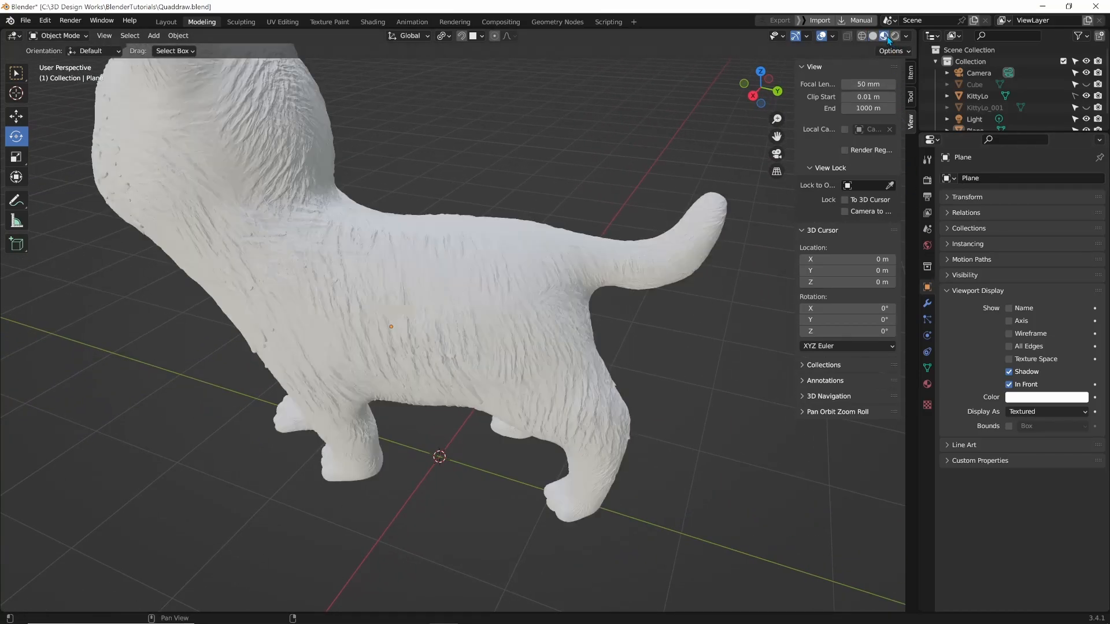
left_click(873, 37)
left_click(893, 52)
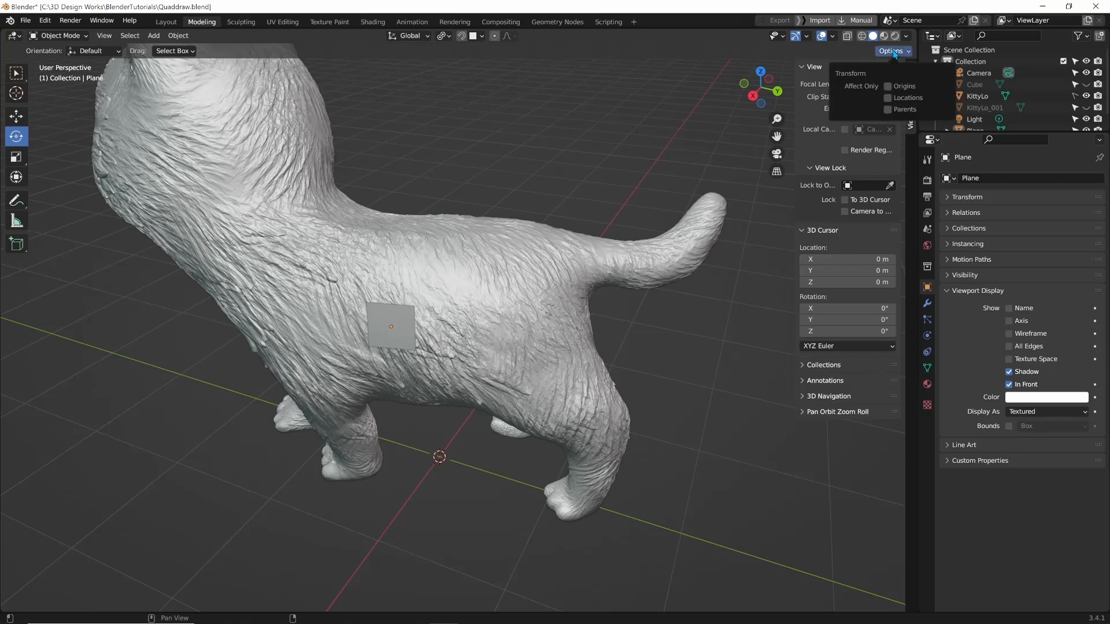
left_click(906, 36)
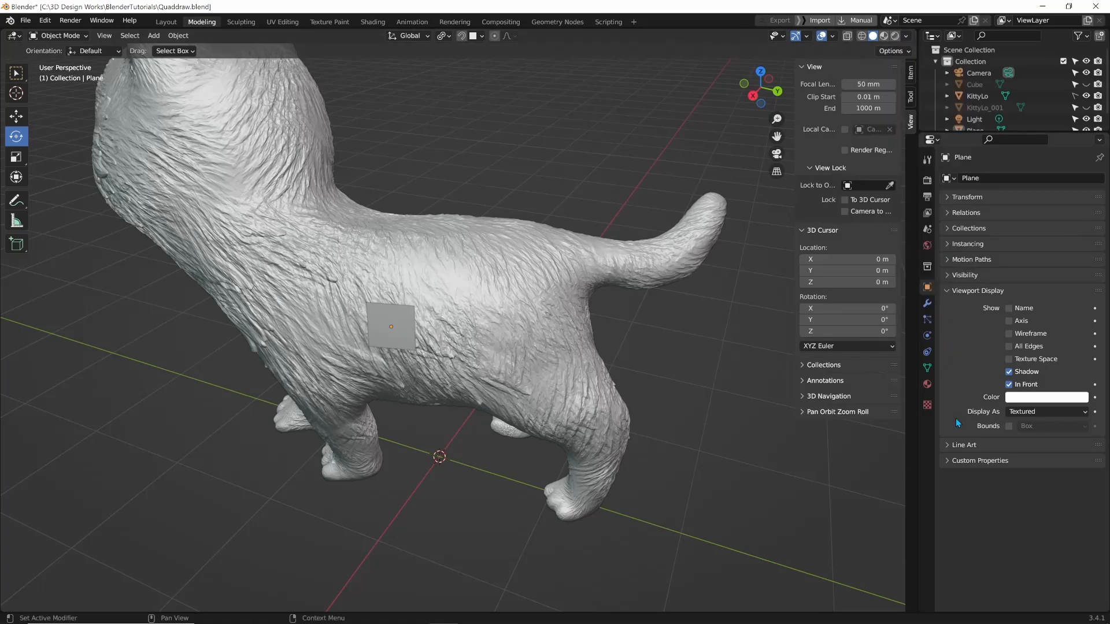
left_click(1055, 398)
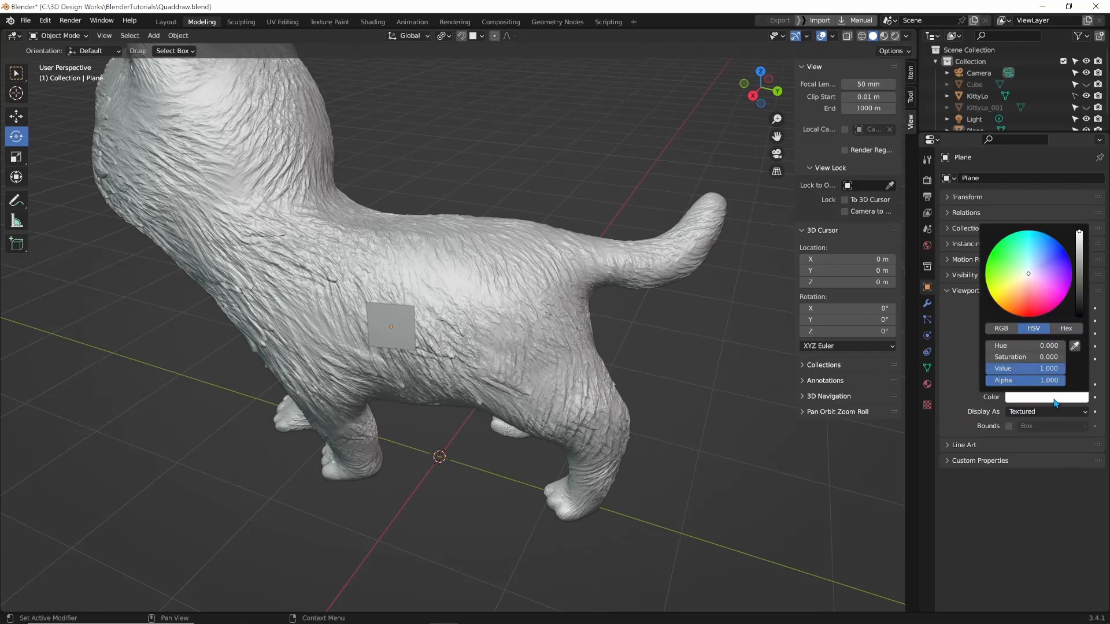
mouse_move(1030, 276)
left_mouse_down()
mouse_move(1015, 257)
mouse_move(1040, 290)
mouse_move(1014, 256)
left_mouse_up()
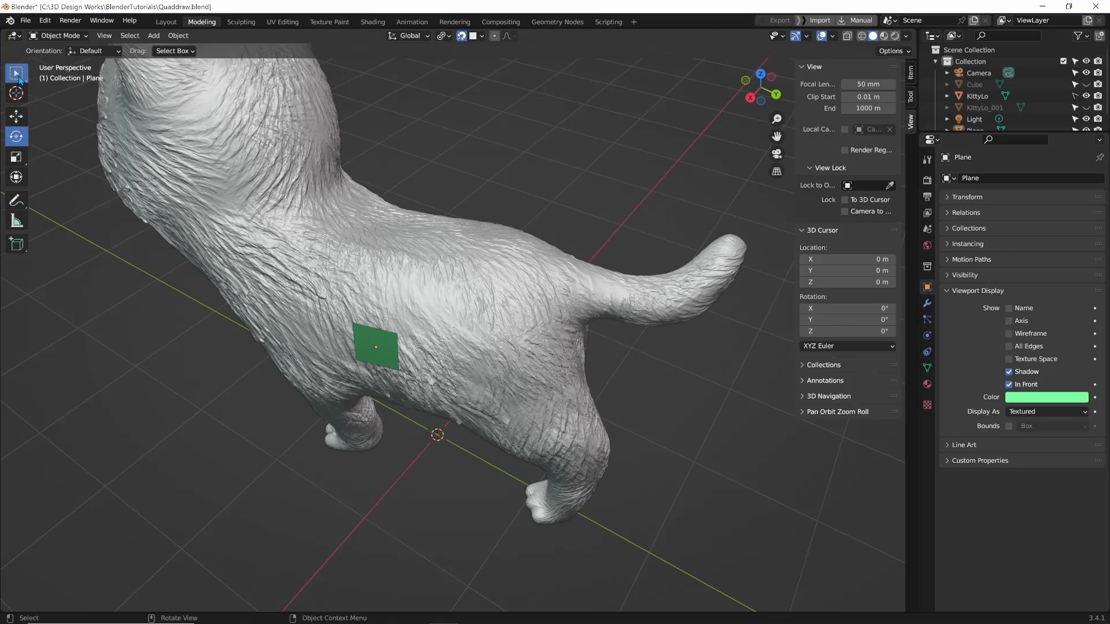
- Select the green plane, enter Edit Mode and clear the selection of its geometry
middle_click_drag(413, 421, 444, 428)
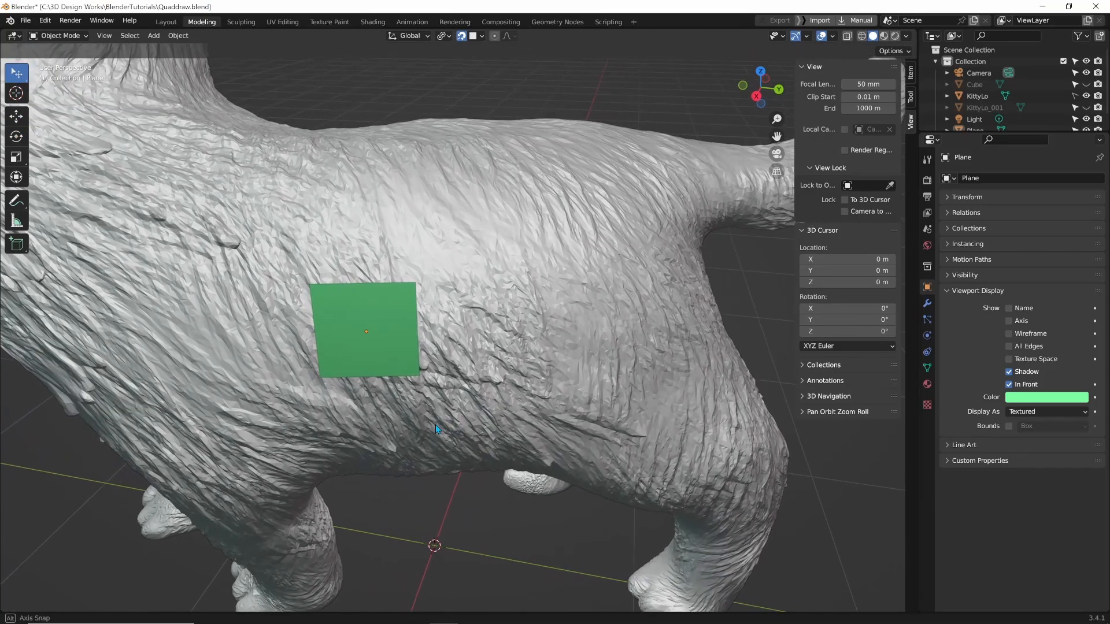
left_click(364, 321)
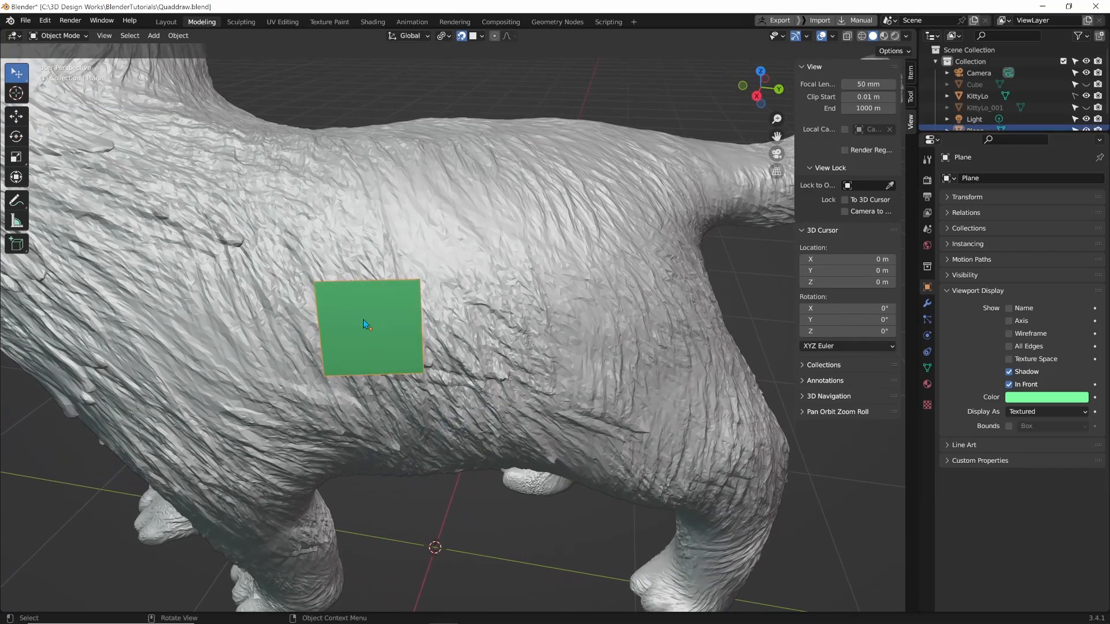
key("Tab")
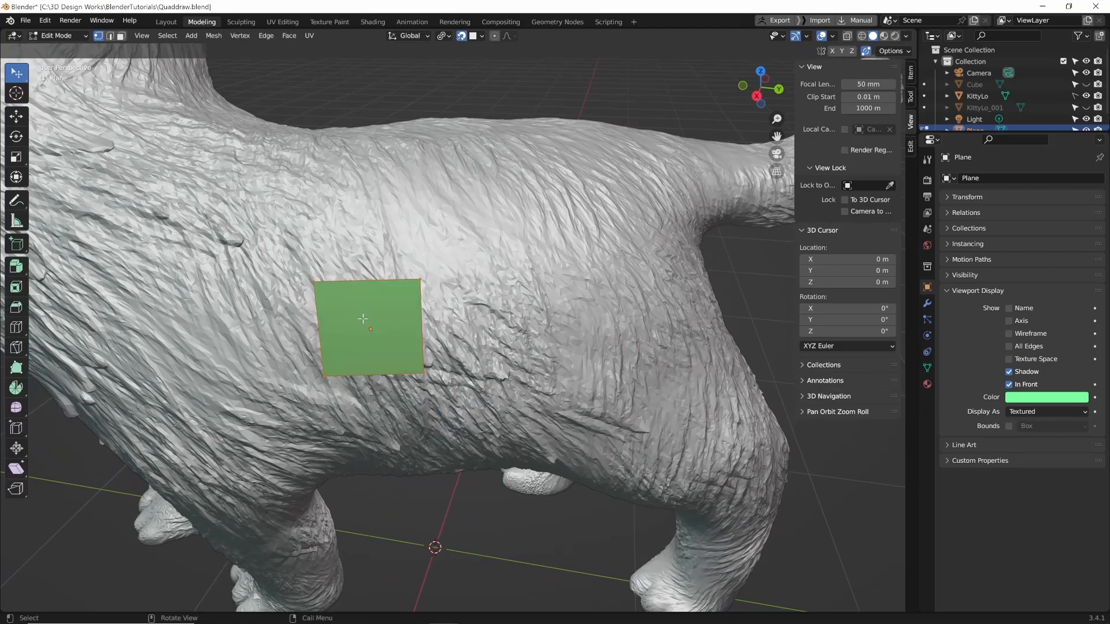
key("alt+a")
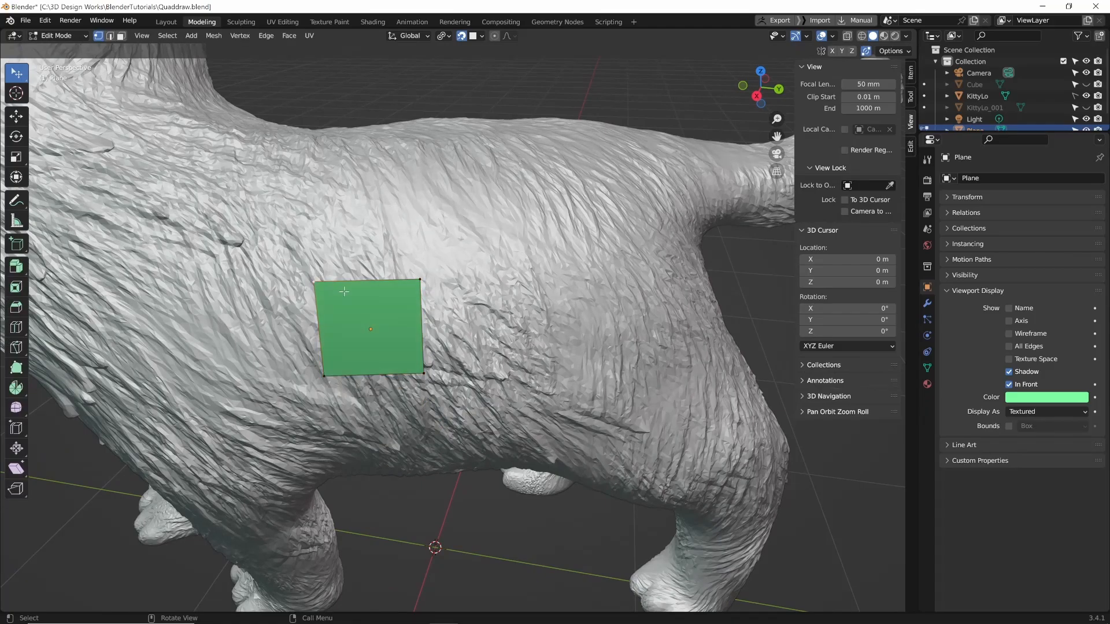
- Reposition the plane's four corner vertices so each one snaps onto the surface of the cat's flank
middle_click_drag(406, 438, 321, 380)
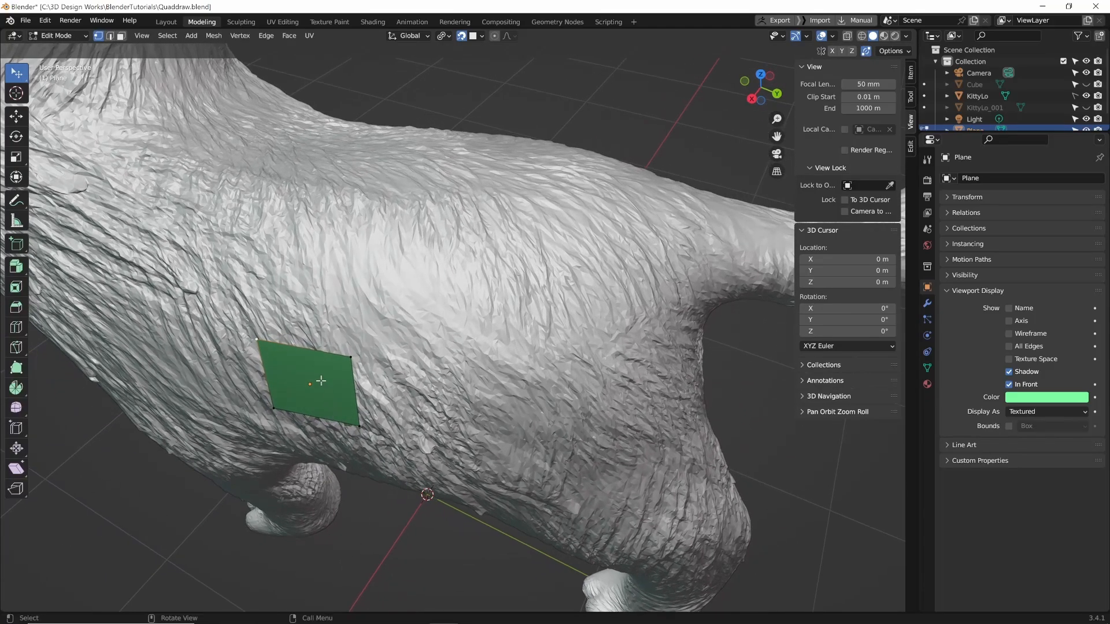
left_click_drag(257, 339, 269, 338)
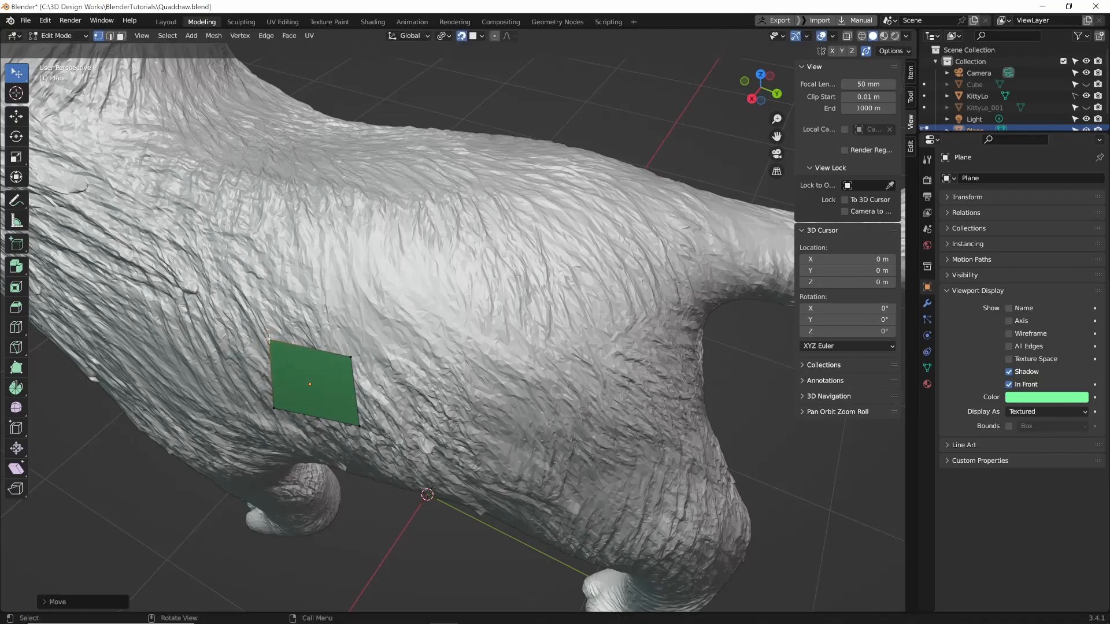
left_click(351, 358)
left_click_drag(351, 358, 356, 367)
left_click(272, 407)
left_click_drag(272, 407, 277, 402)
left_click_drag(358, 425, 359, 410)
middle_click_drag(359, 410, 346, 312)
left_click_drag(346, 301, 347, 298)
middle_click_drag(427, 440, 404, 405)
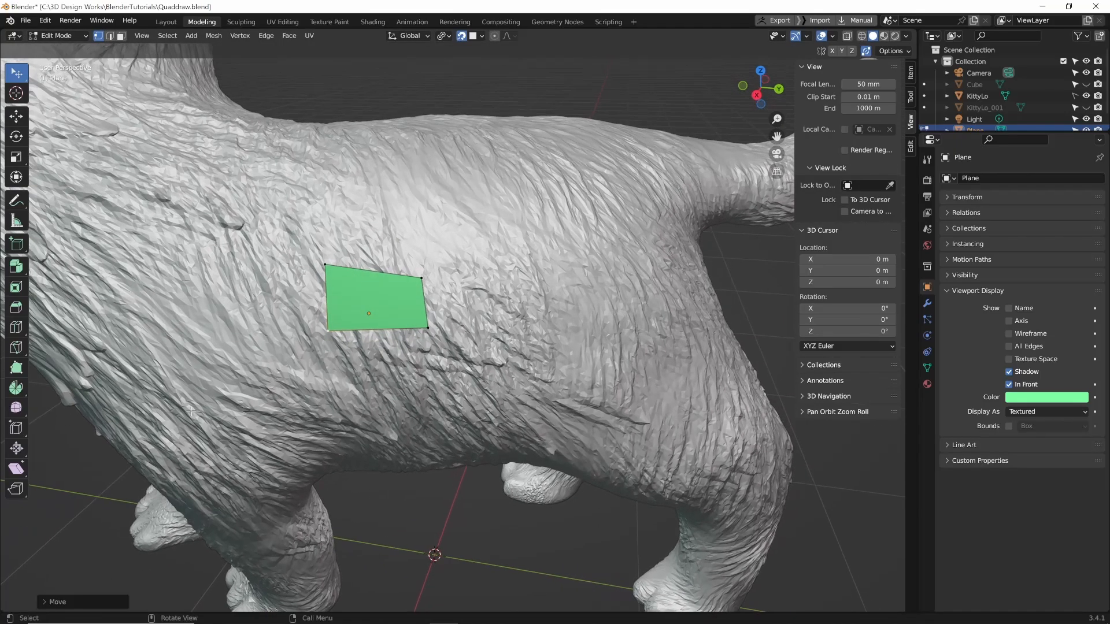
- With Poly Build, extrude quads from the patch's tail-side and upper edges, then weld and lower their shared upper vertex
left_click(17, 368)
middle_click_drag(410, 503, 417, 486)
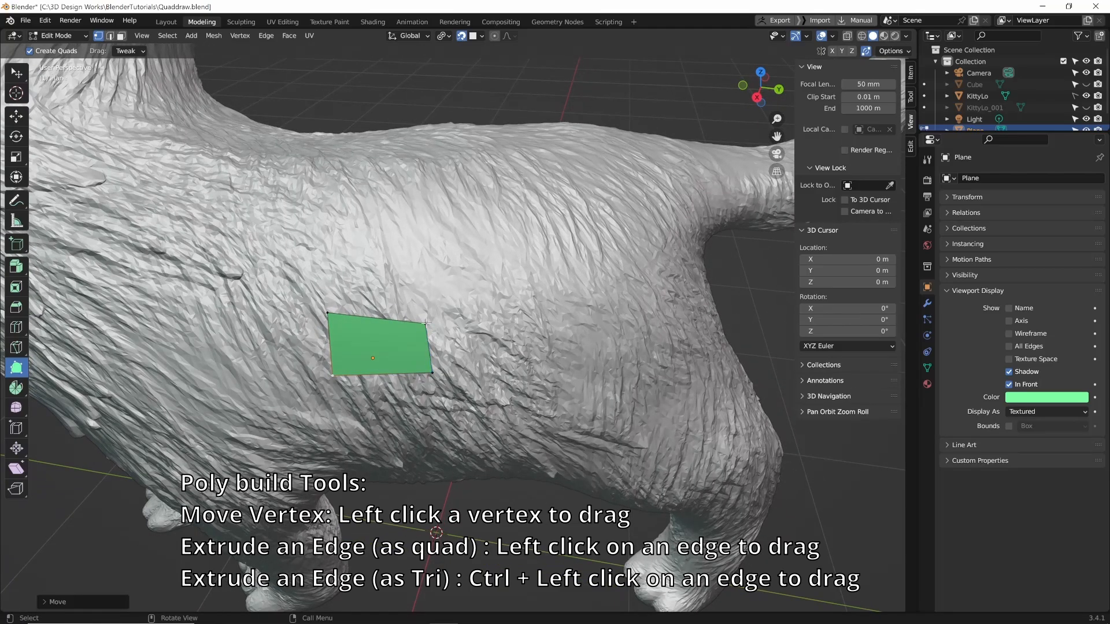
left_click_drag(426, 322, 456, 293)
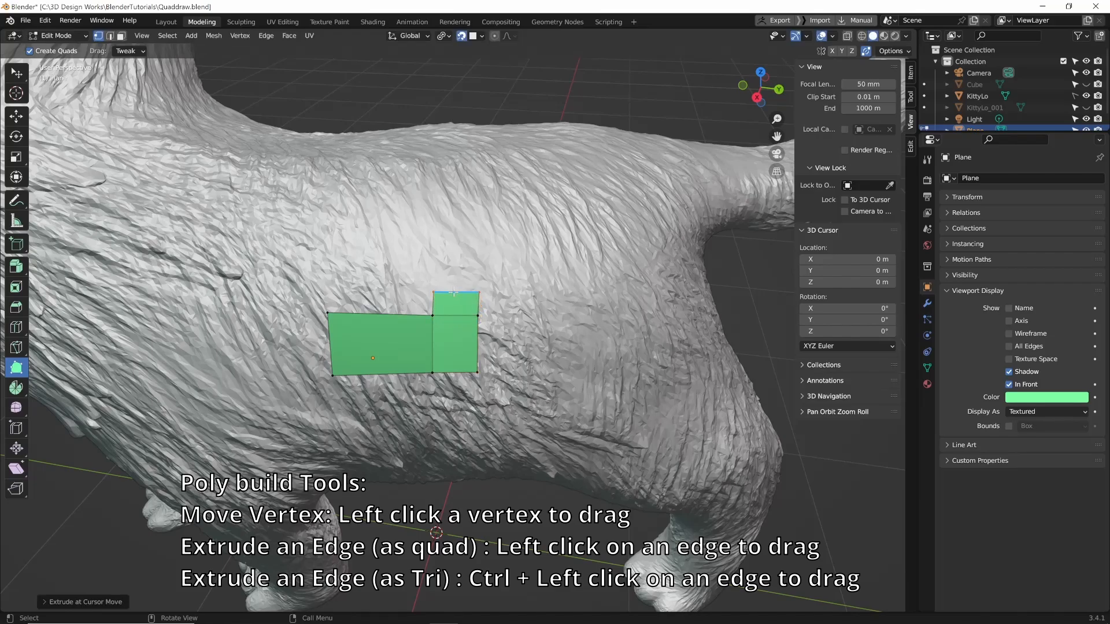
left_click_drag(375, 314, 376, 290)
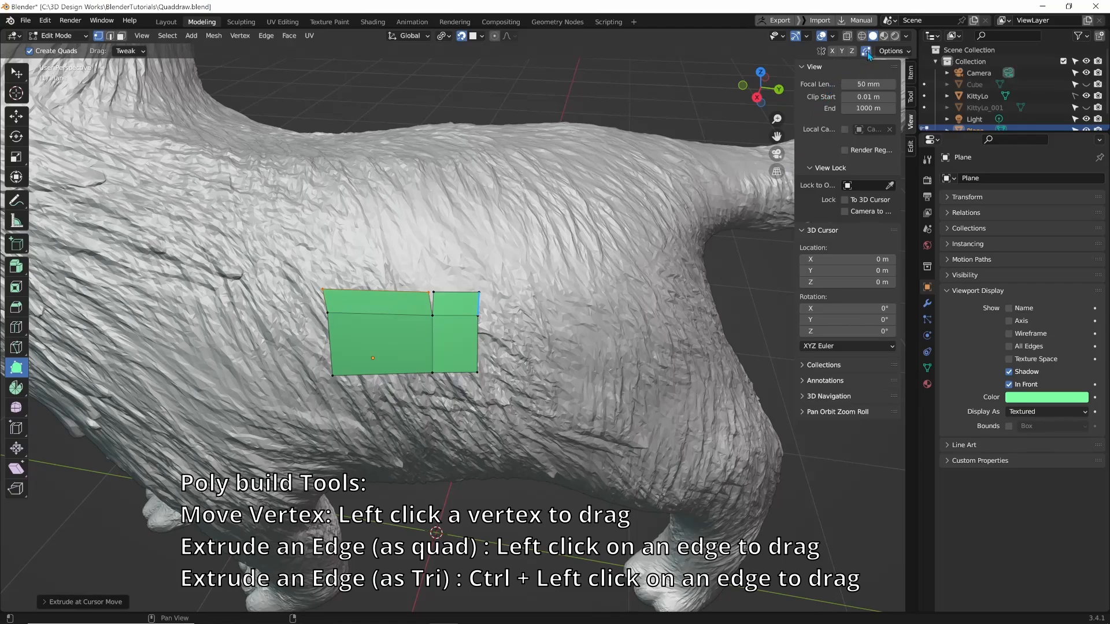
left_click_drag(430, 291, 433, 292)
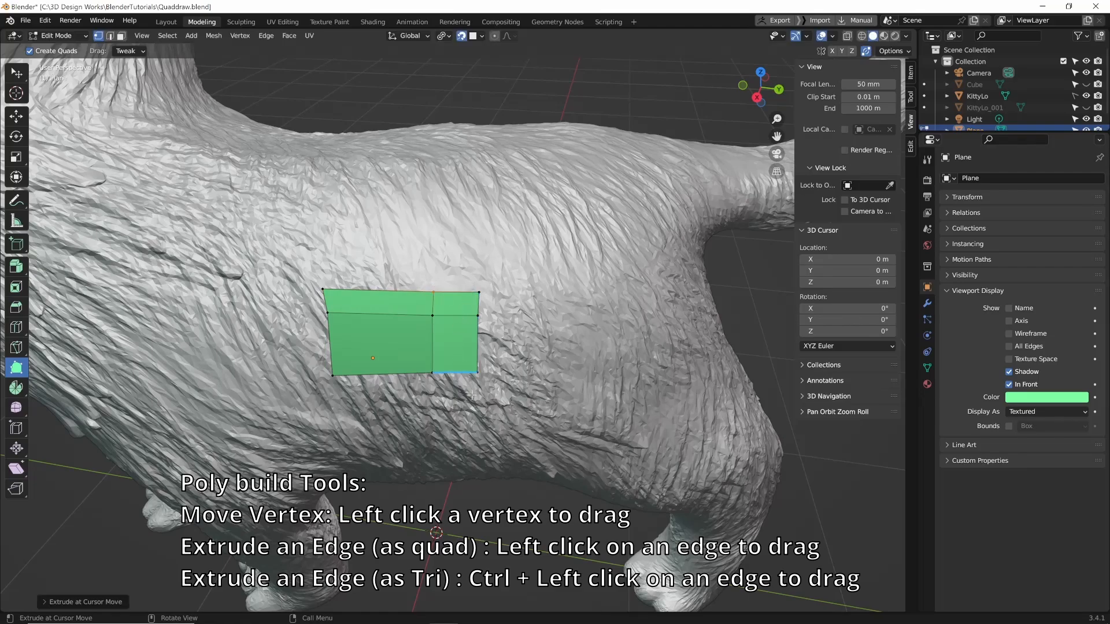
left_click_drag(433, 292, 432, 303)
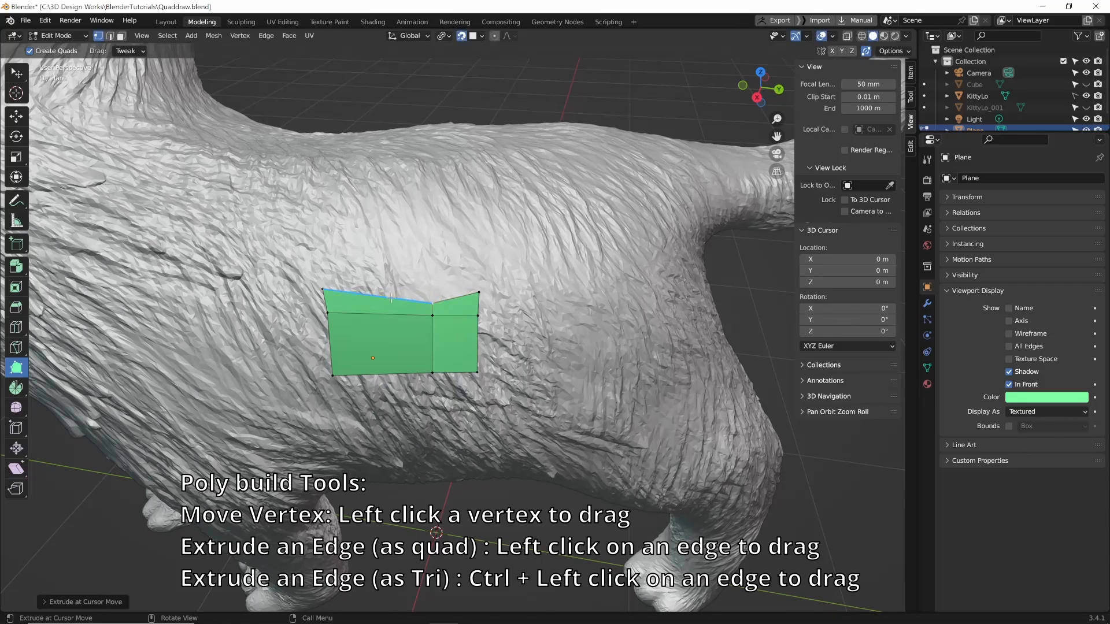
- Extrude a triangle above the head-side upper quad and extend the patch toward the tail with quads, straightening its upper vertices
left_click_drag(391, 298, 399, 277, "ctrl")
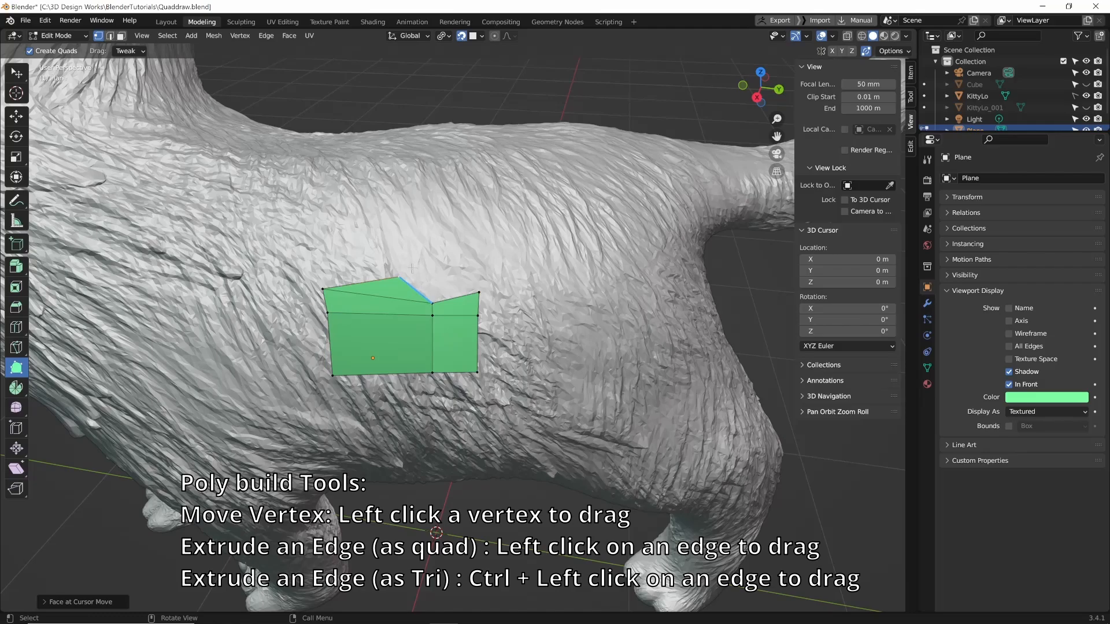
left_click(478, 303)
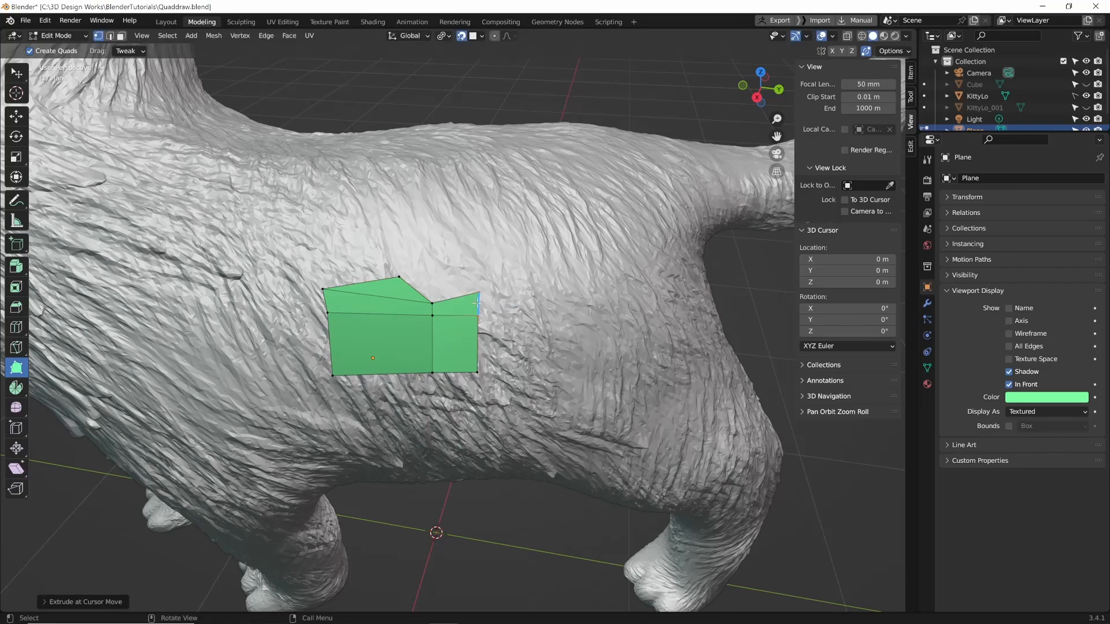
left_click_drag(479, 304, 507, 304)
left_click_drag(478, 345, 505, 346)
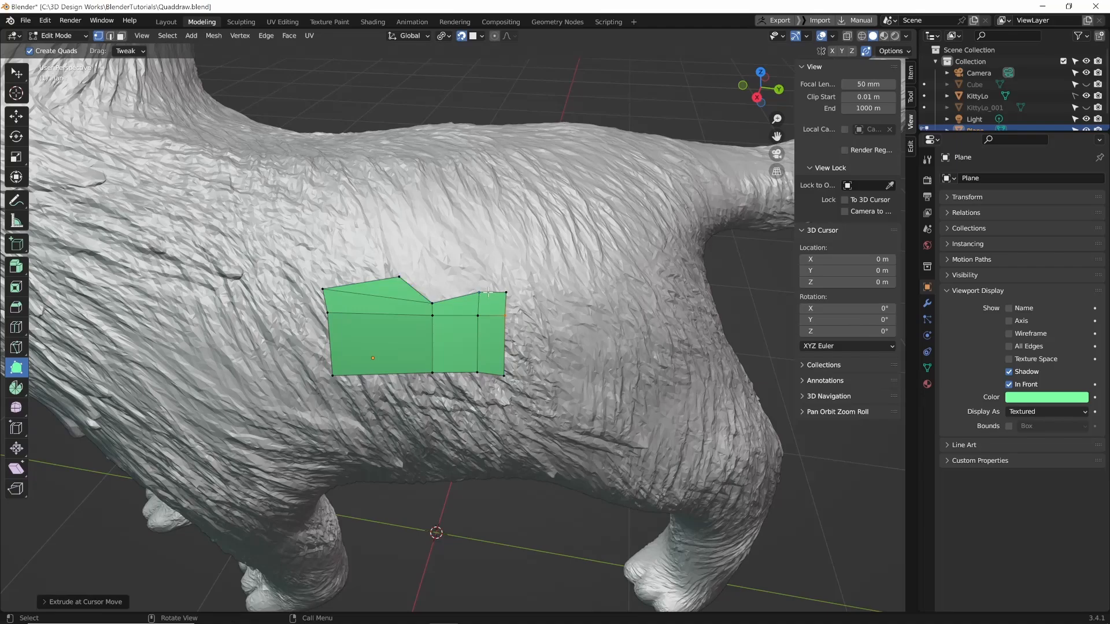
left_click_drag(488, 293, 477, 303)
left_click_drag(408, 278, 429, 280)
left_click_drag(505, 294, 539, 311)
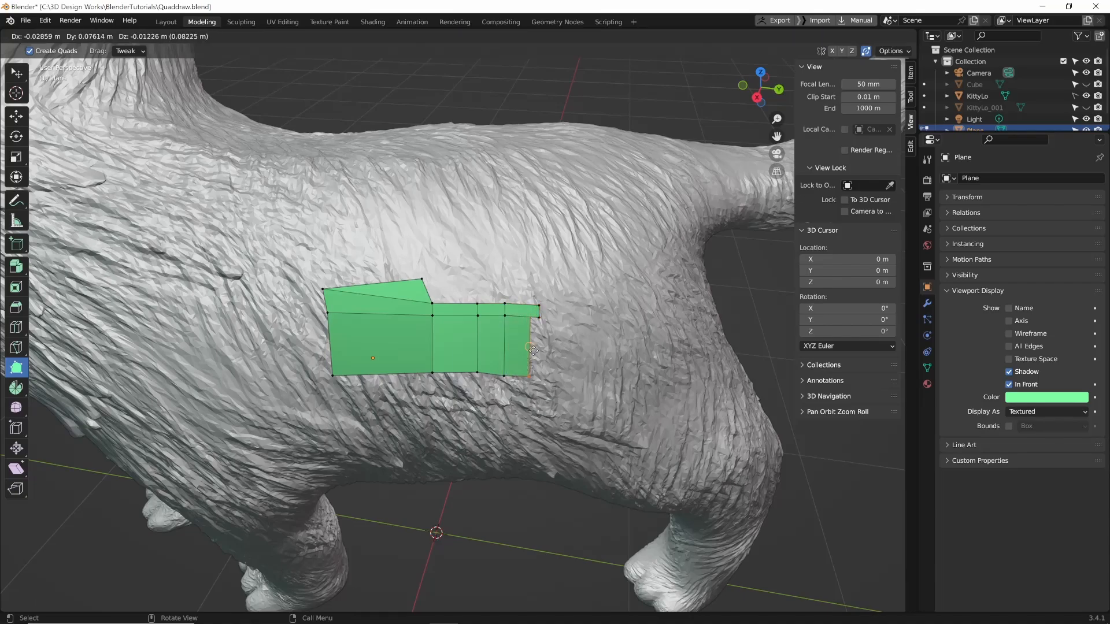
- Build a row of quads along the patch's upper edge, from the triangle to the tail-side end, by filling between adjacent edges
left_click_drag(432, 302, 442, 293)
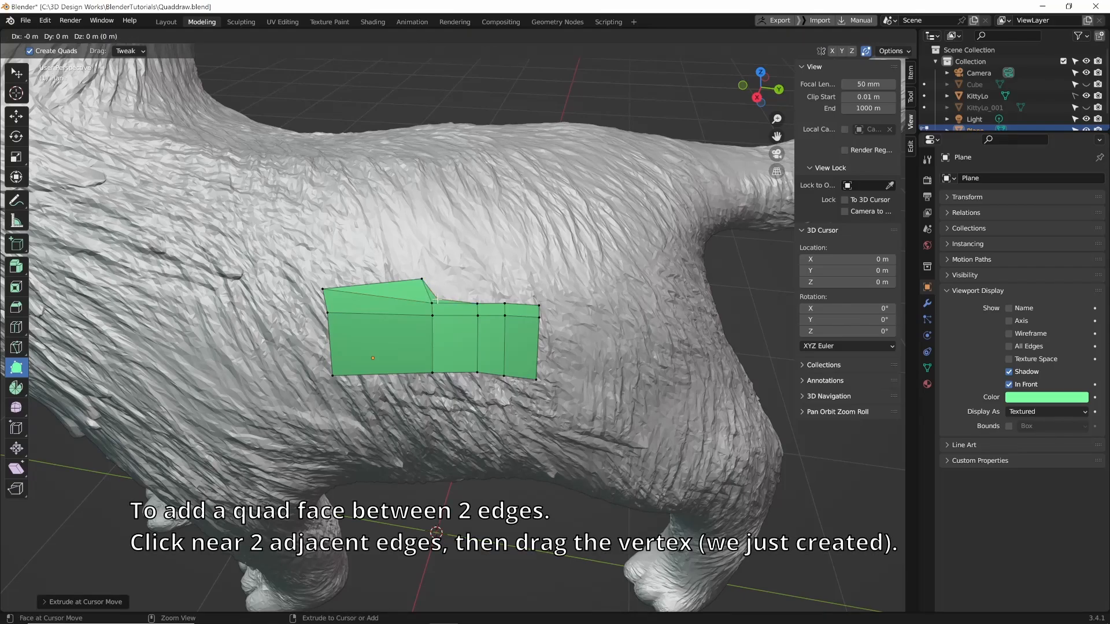
left_click_drag(437, 299, 476, 279, "ctrl")
left_click(480, 301, "ctrl")
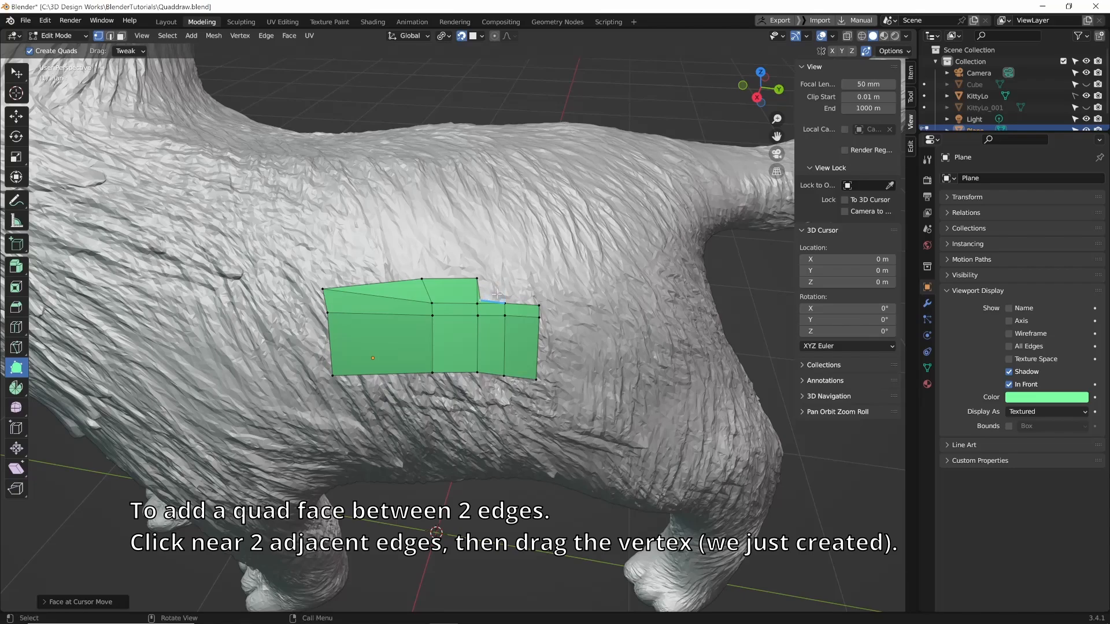
left_click_drag(479, 300, 538, 281)
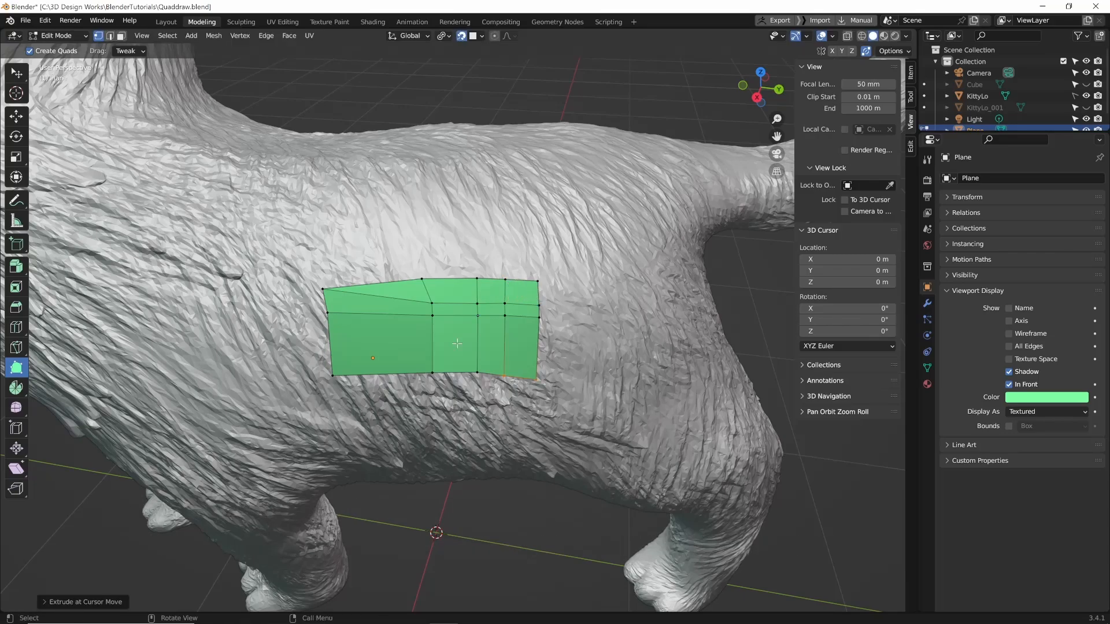
- Delete two lower-row faces of the patch with Poly Build: the one beside the large quad and the tail-side end face
key("shift")
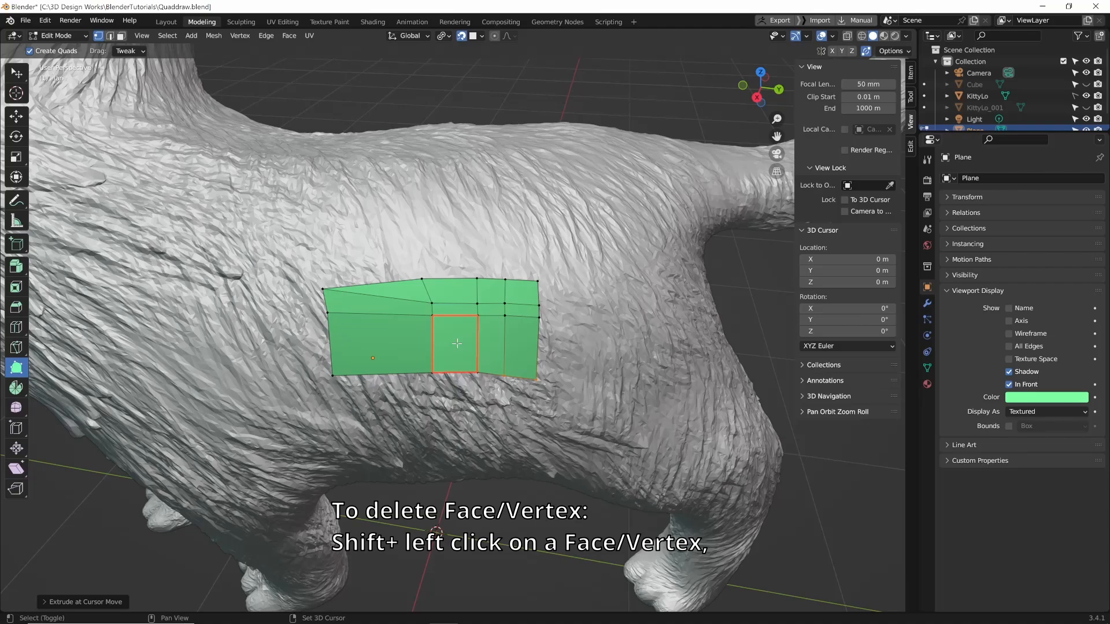
left_click(457, 344, "shift")
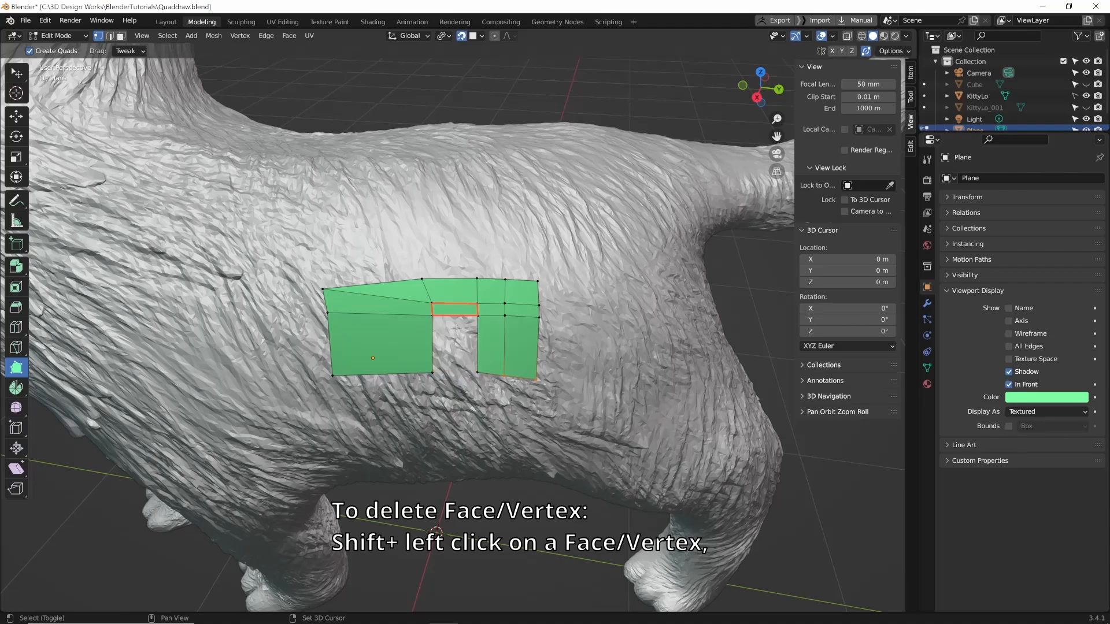
left_click(520, 345, "shift")
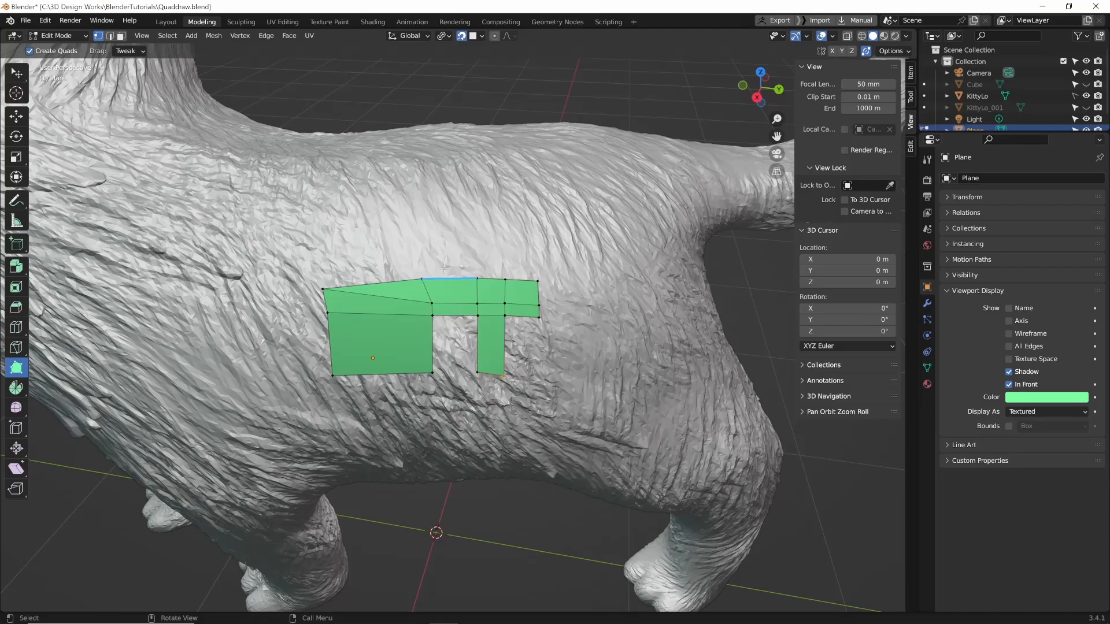
middle_click_drag(547, 296, 467, 303)
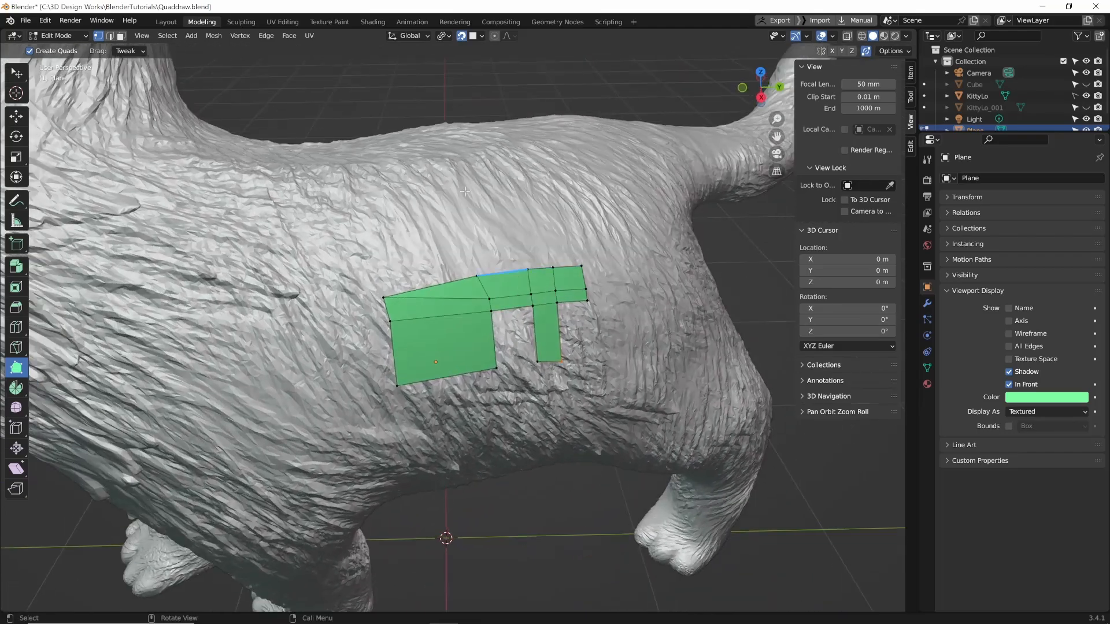